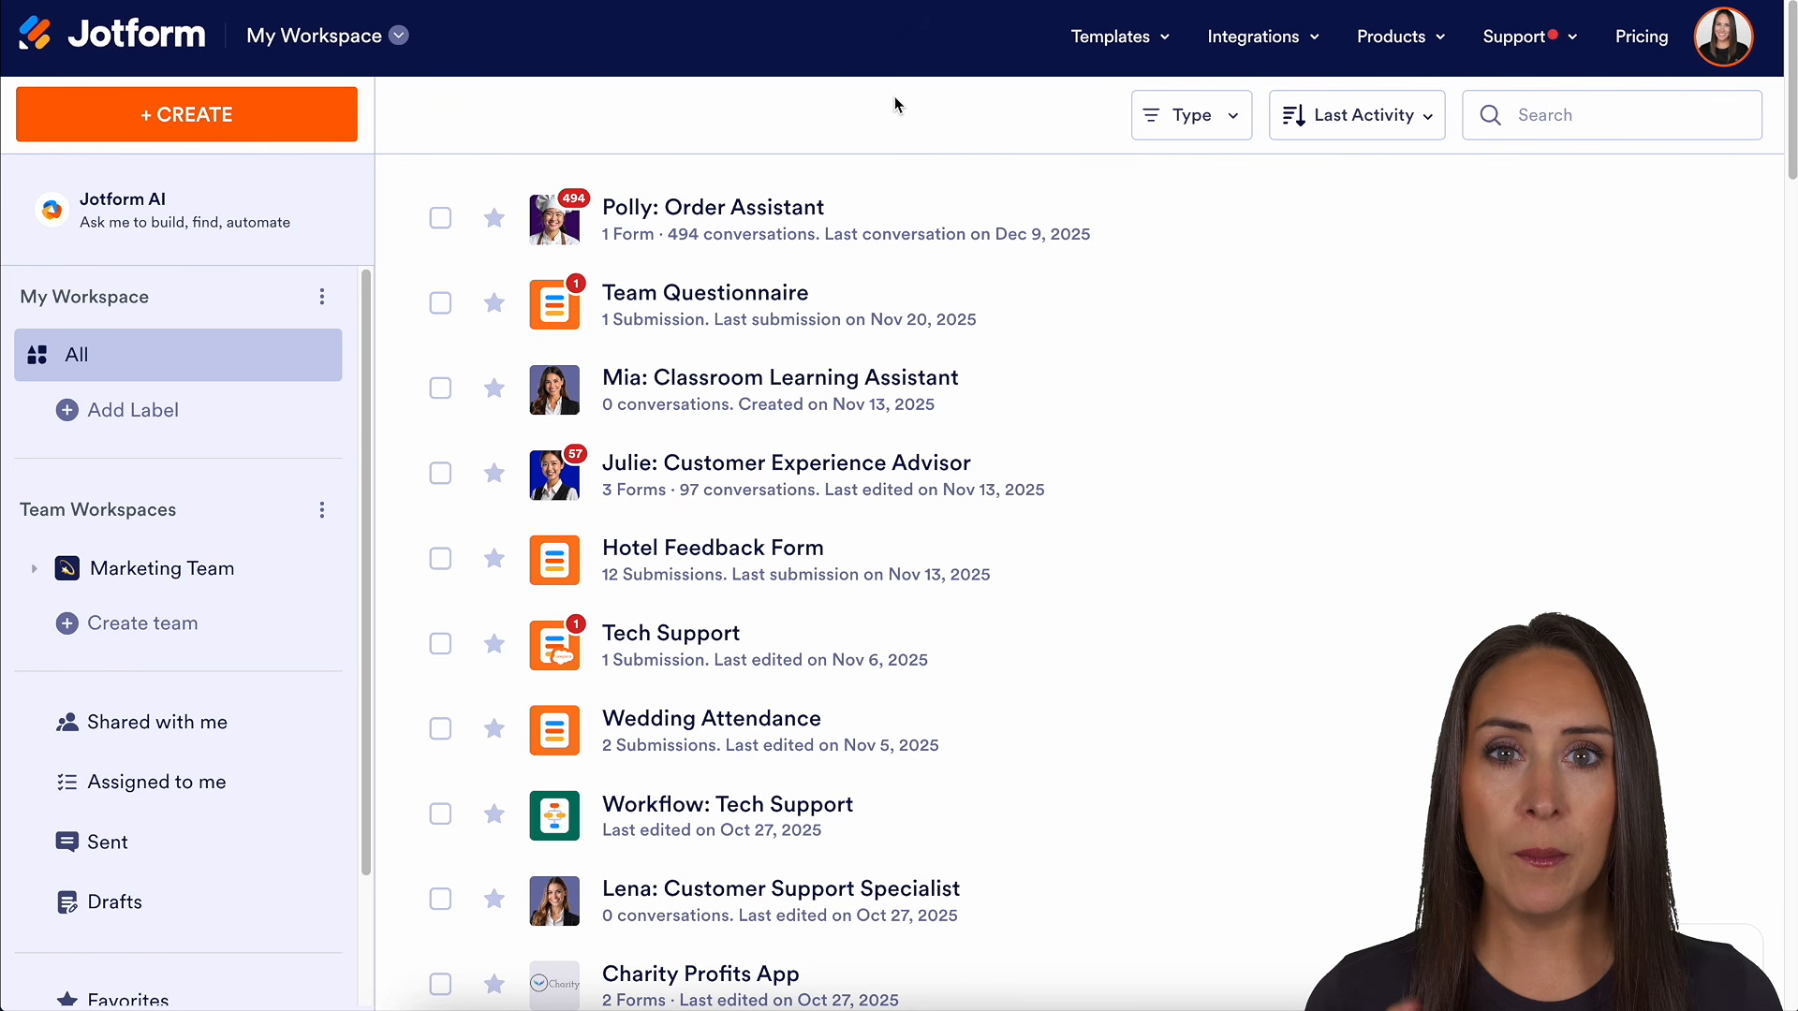
Create a new form from scratch using the Classic form layout
left_click(229, 121)
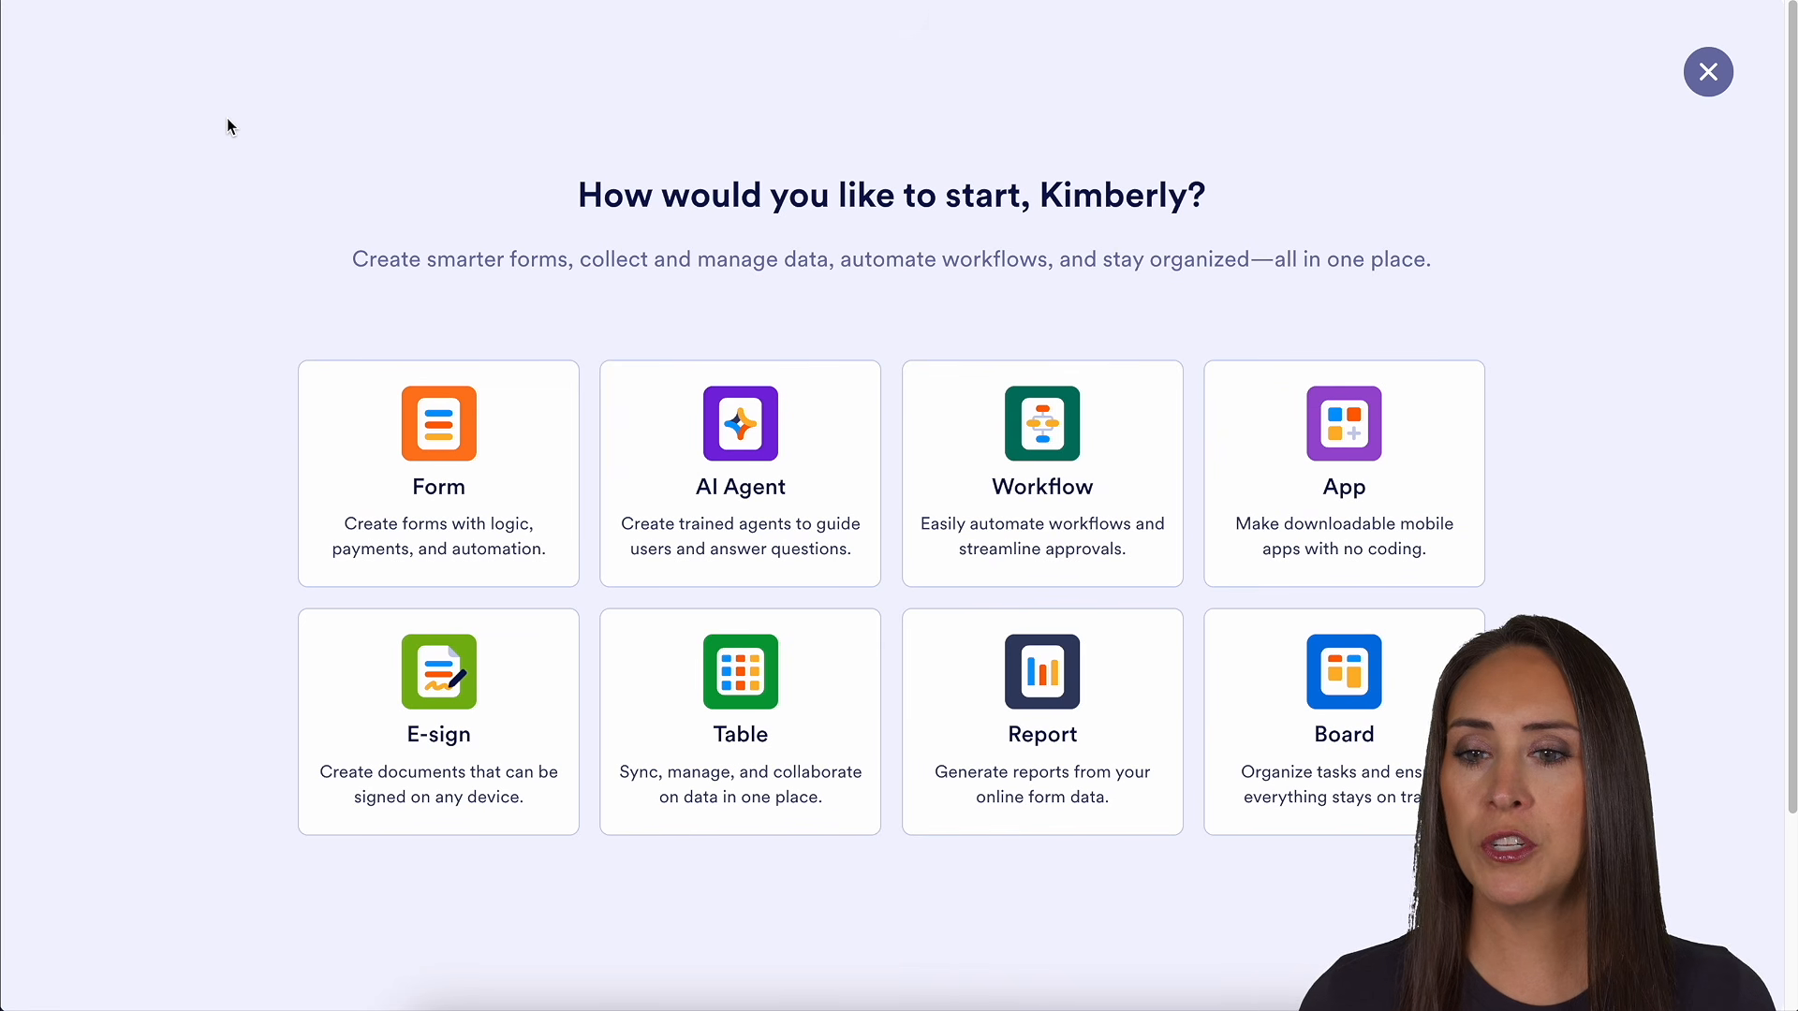
left_click(434, 468)
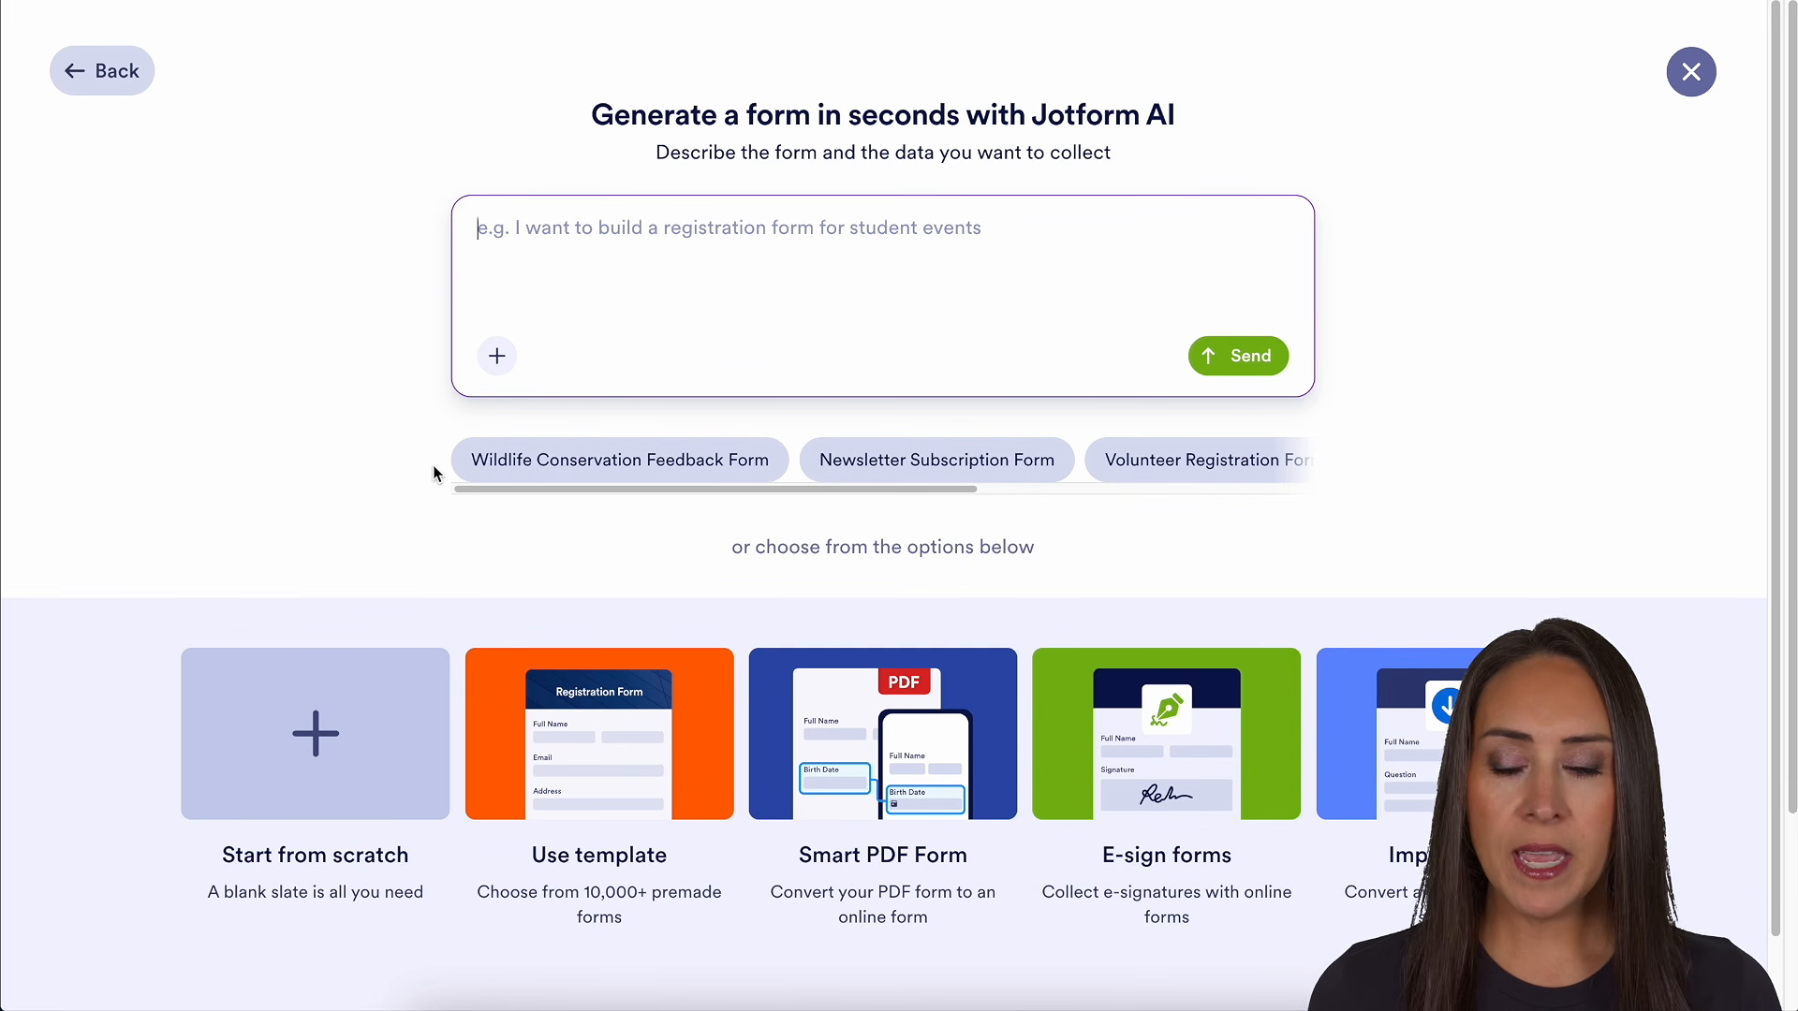
left_click(292, 773)
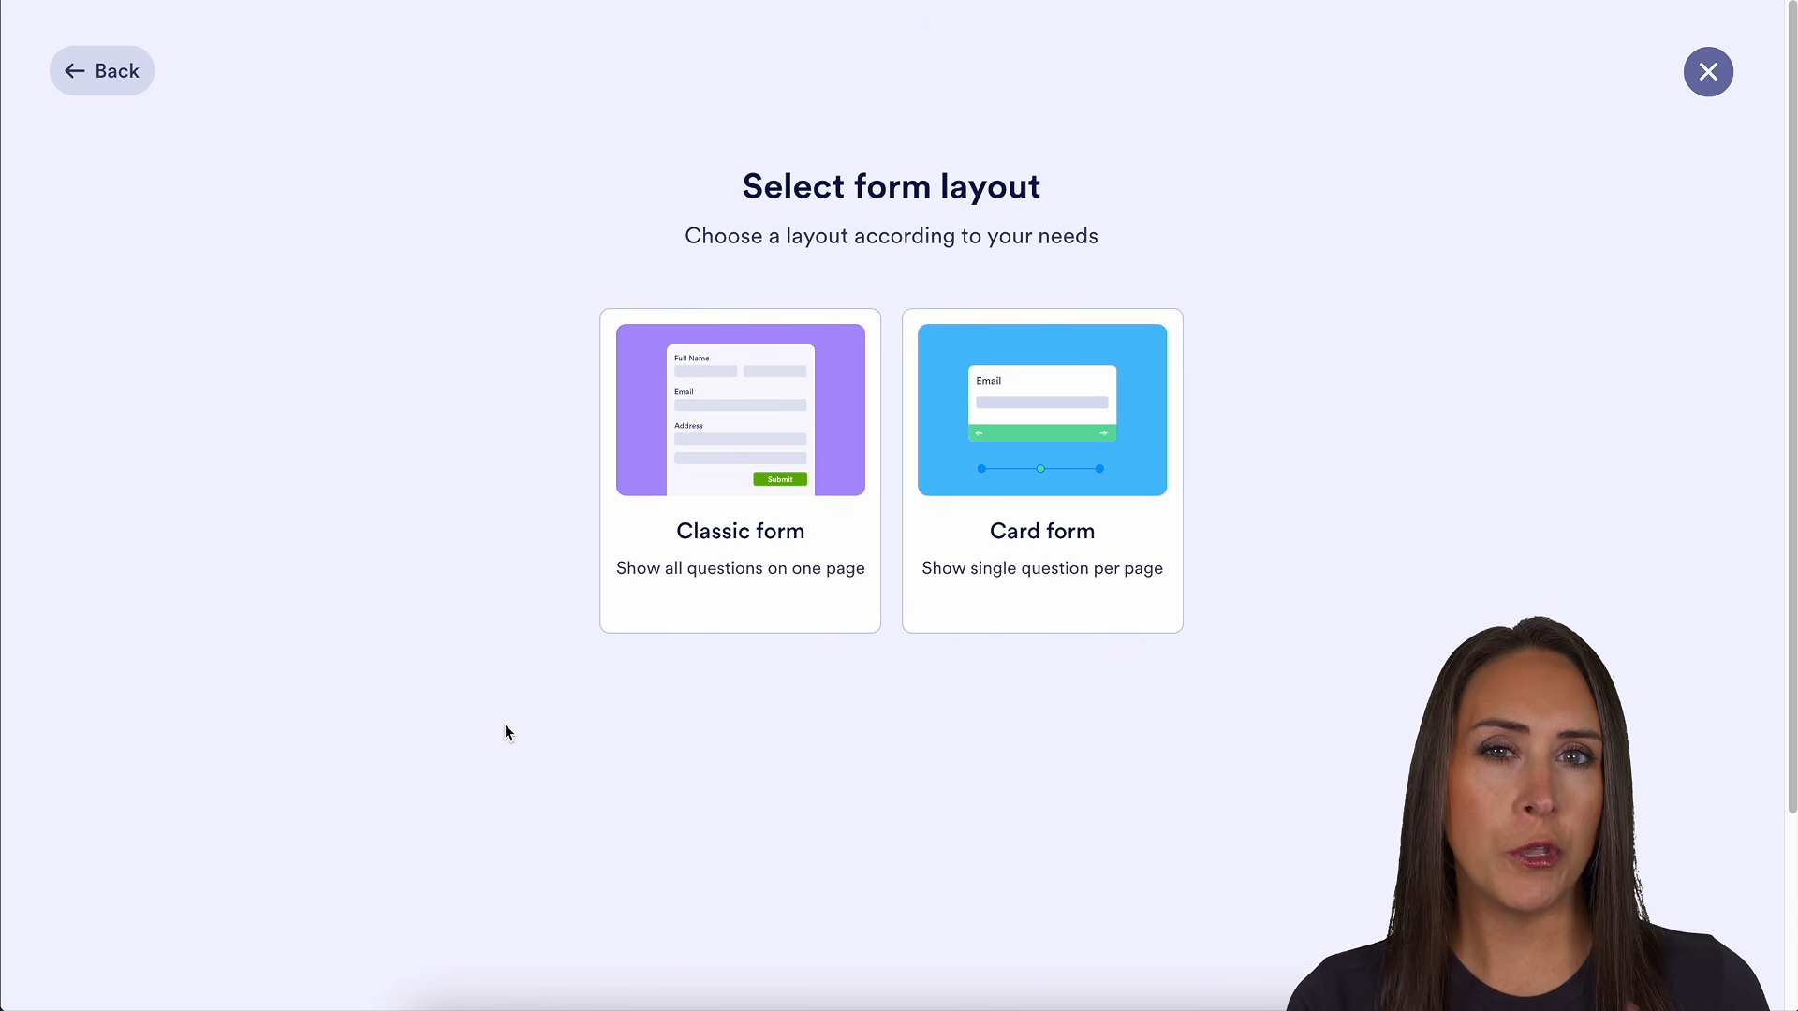
left_click(684, 511)
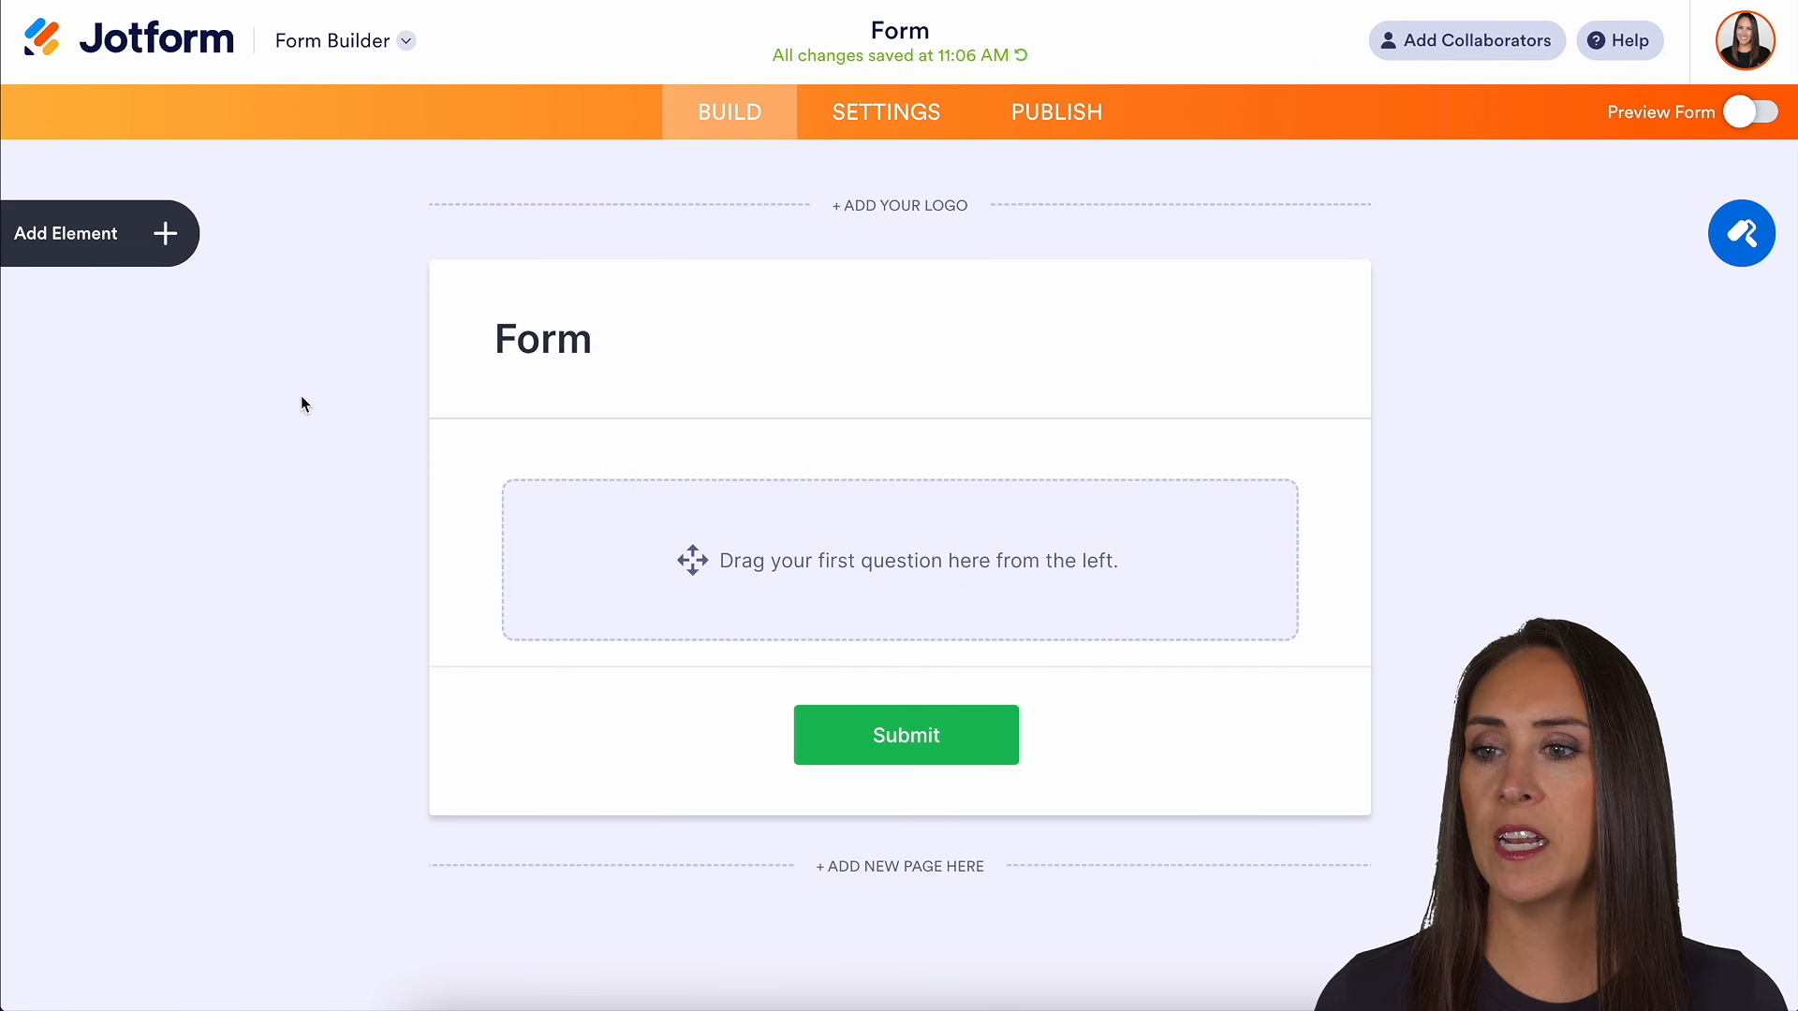
Add Full Name, Email and Address fields to the form, and place a Phone field between Name and Email
left_click(154, 237)
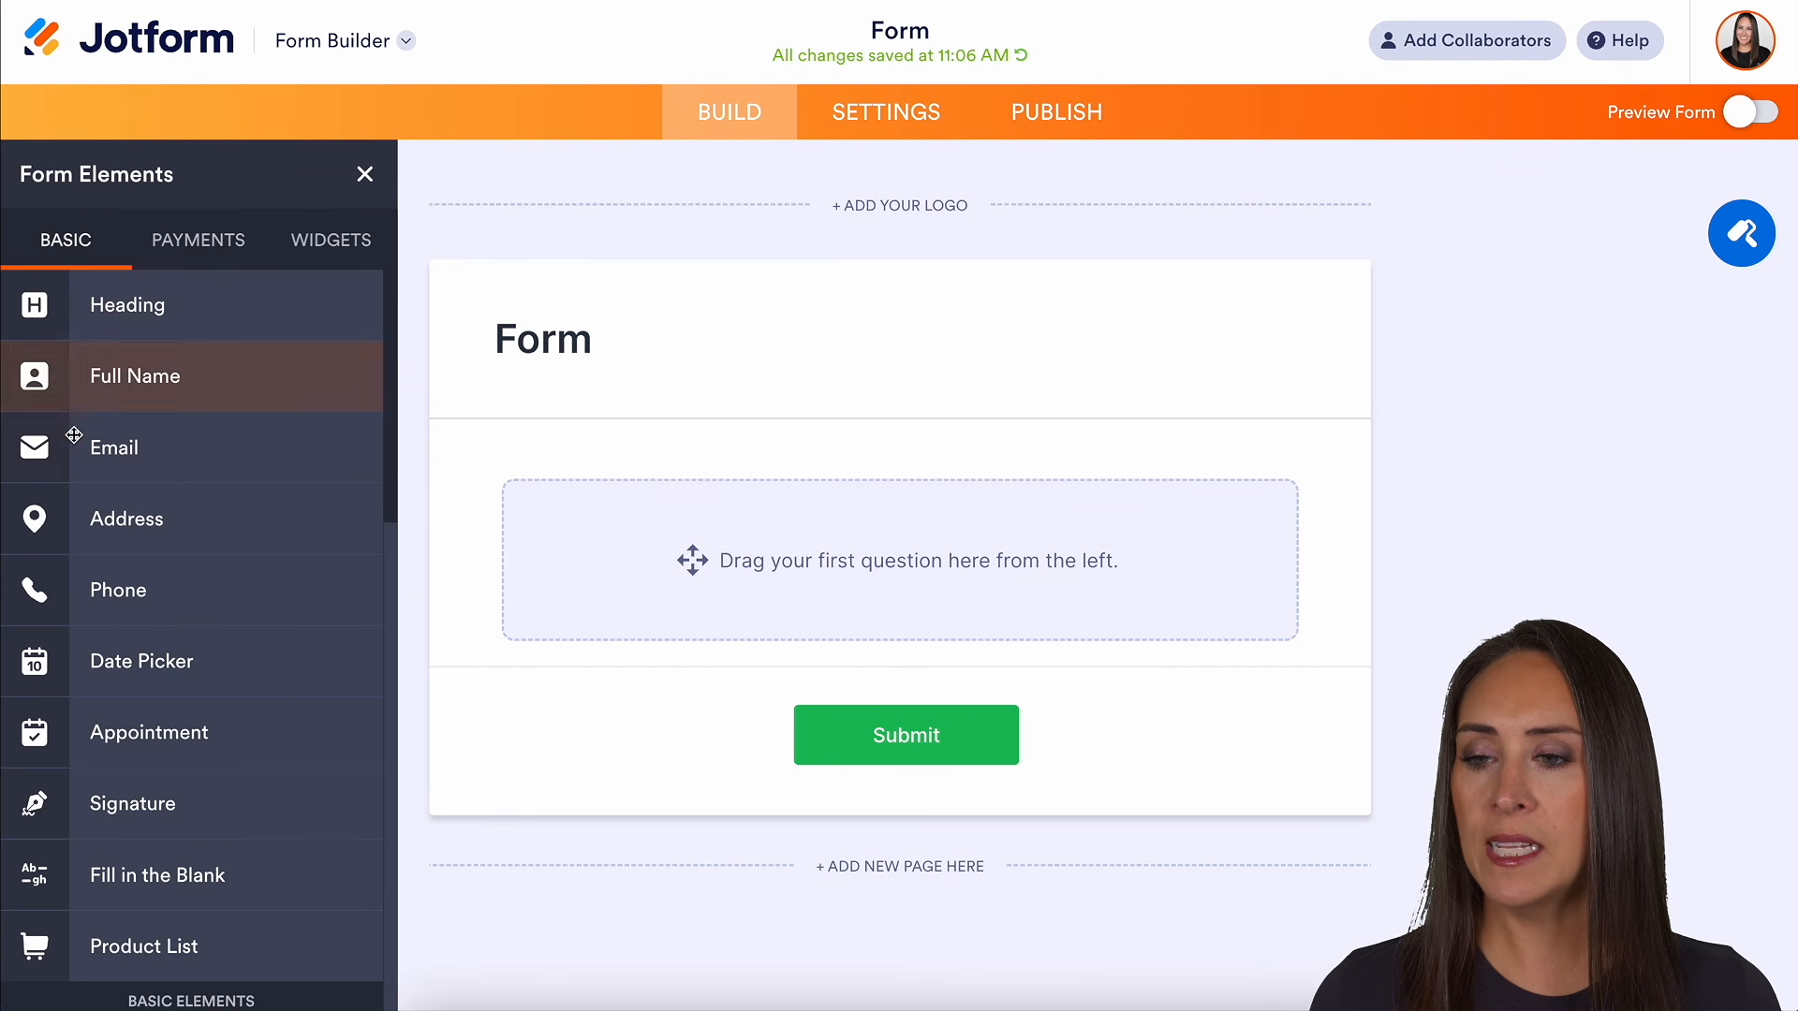
left_click(154, 384)
left_click(153, 450)
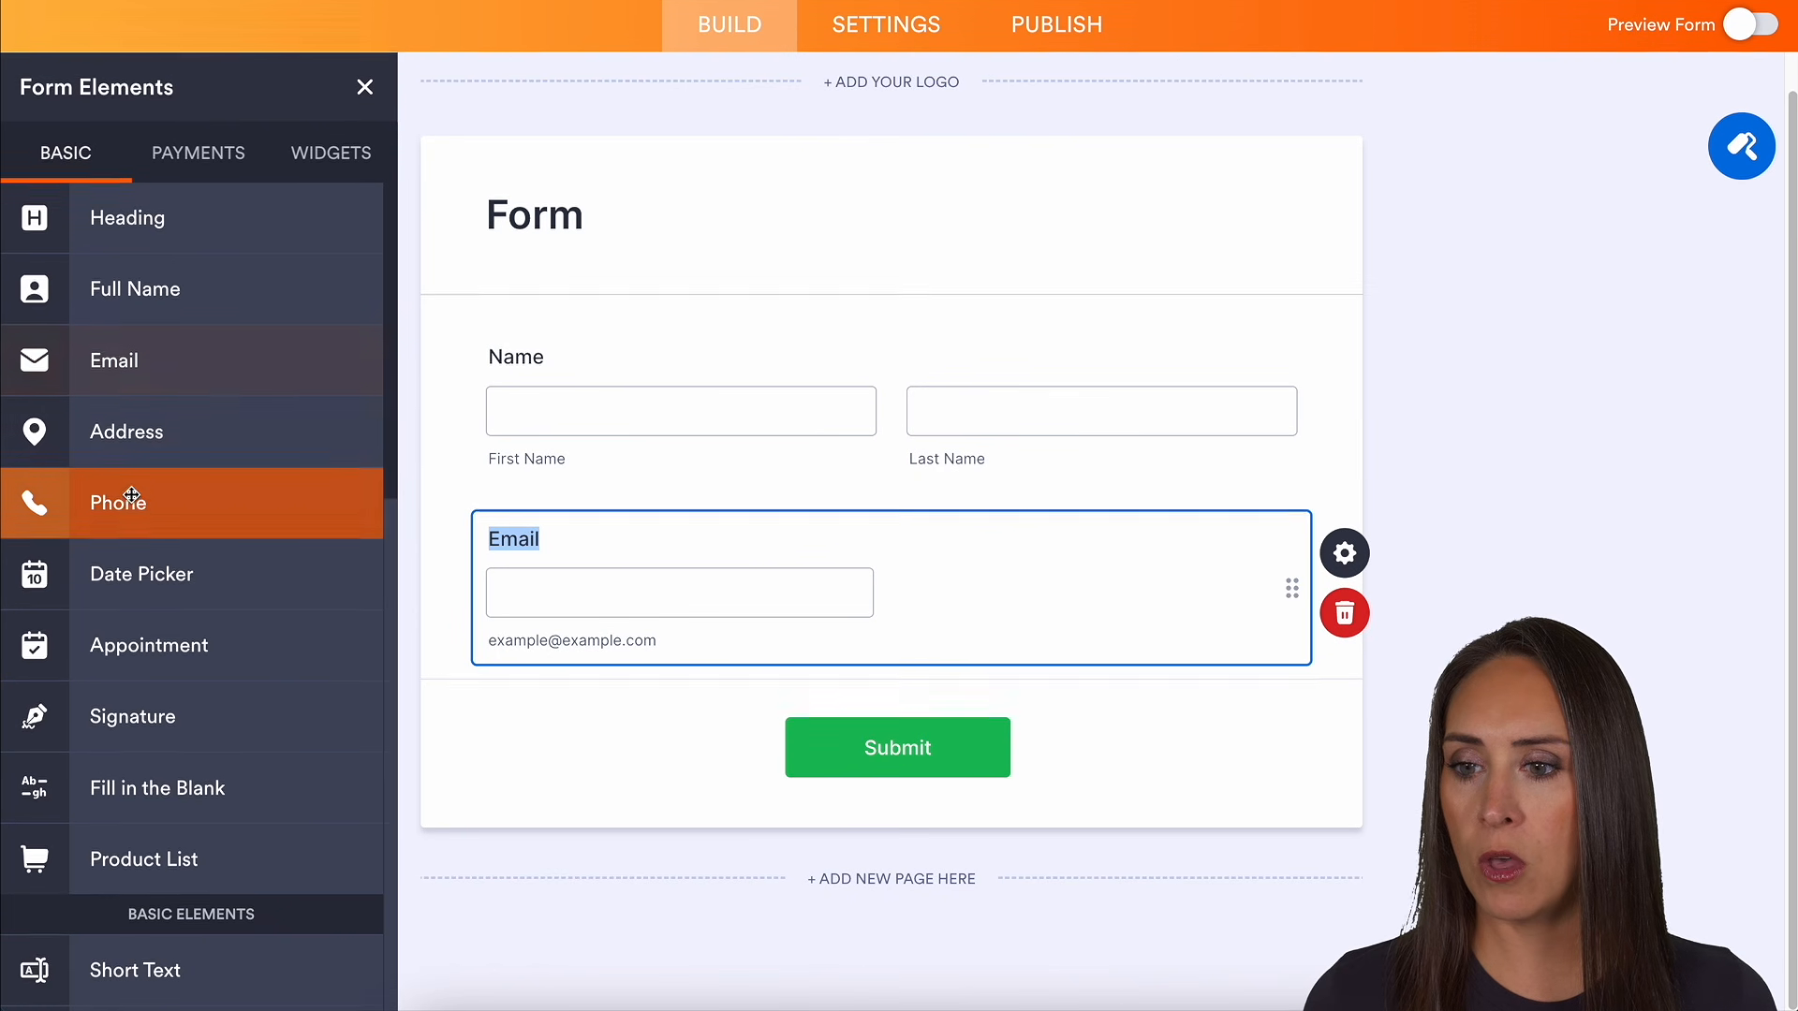
left_click(130, 426)
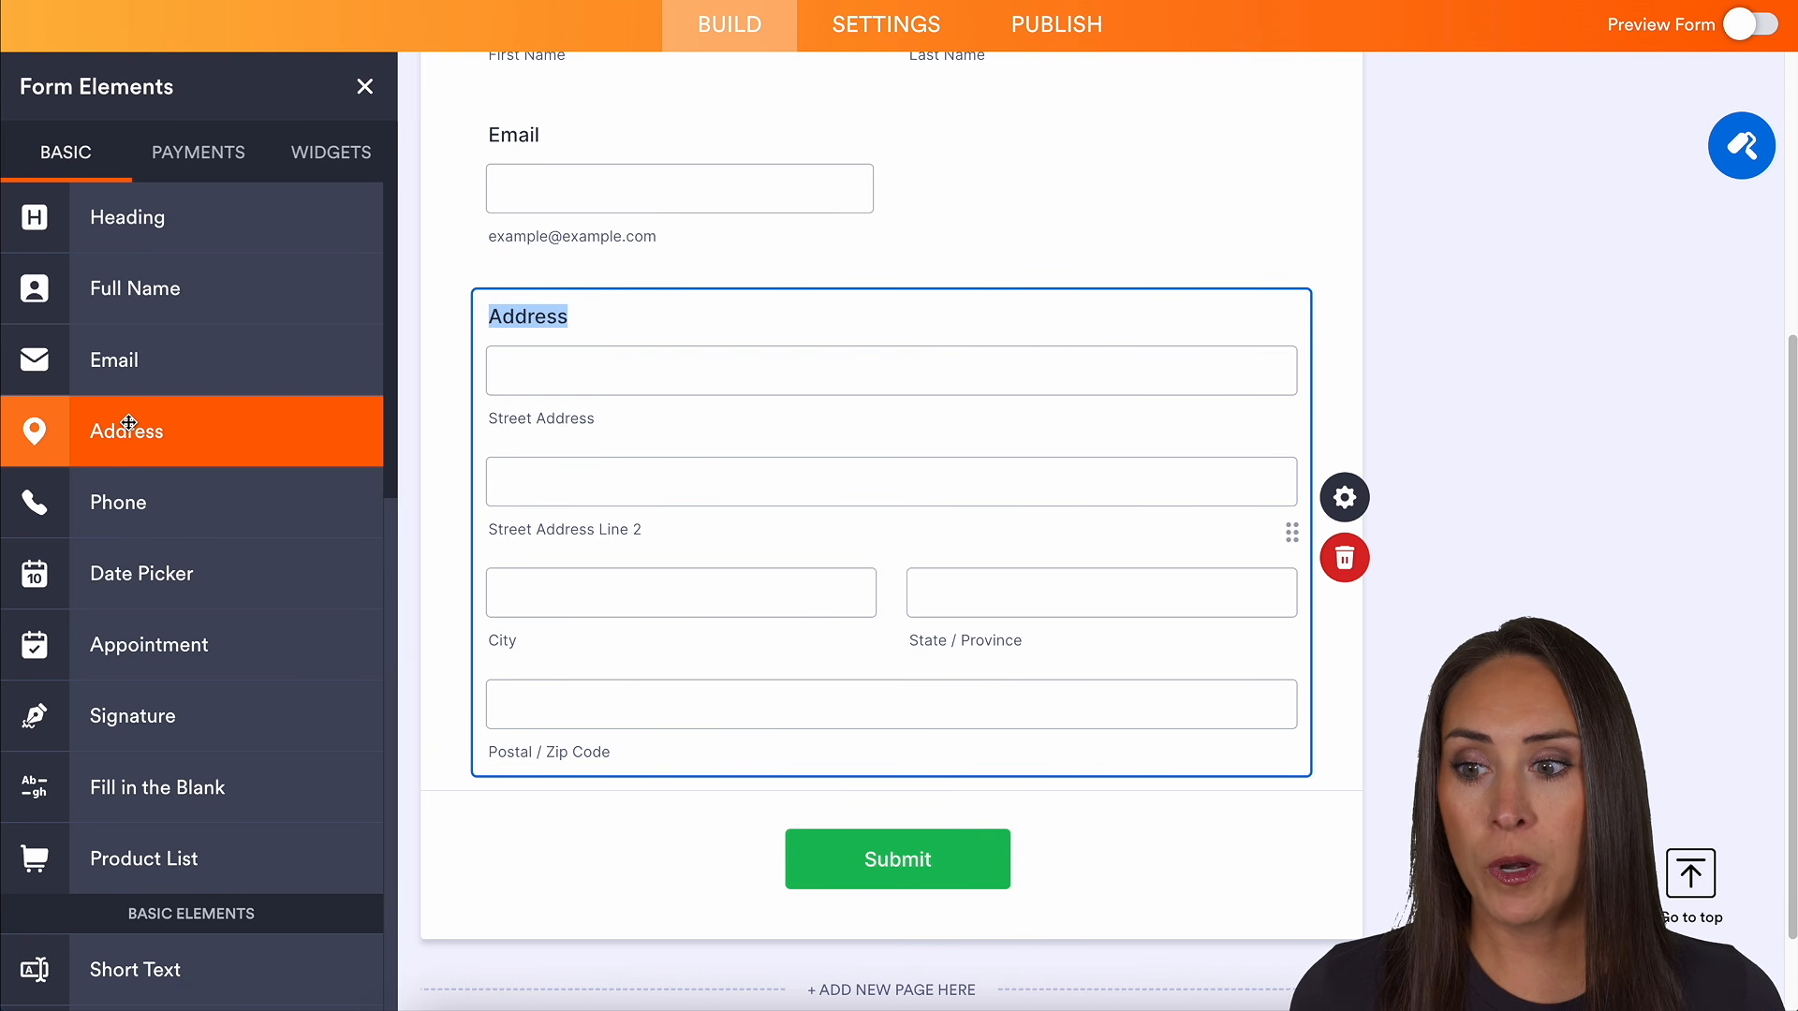
left_click_drag(126, 493, 707, 695)
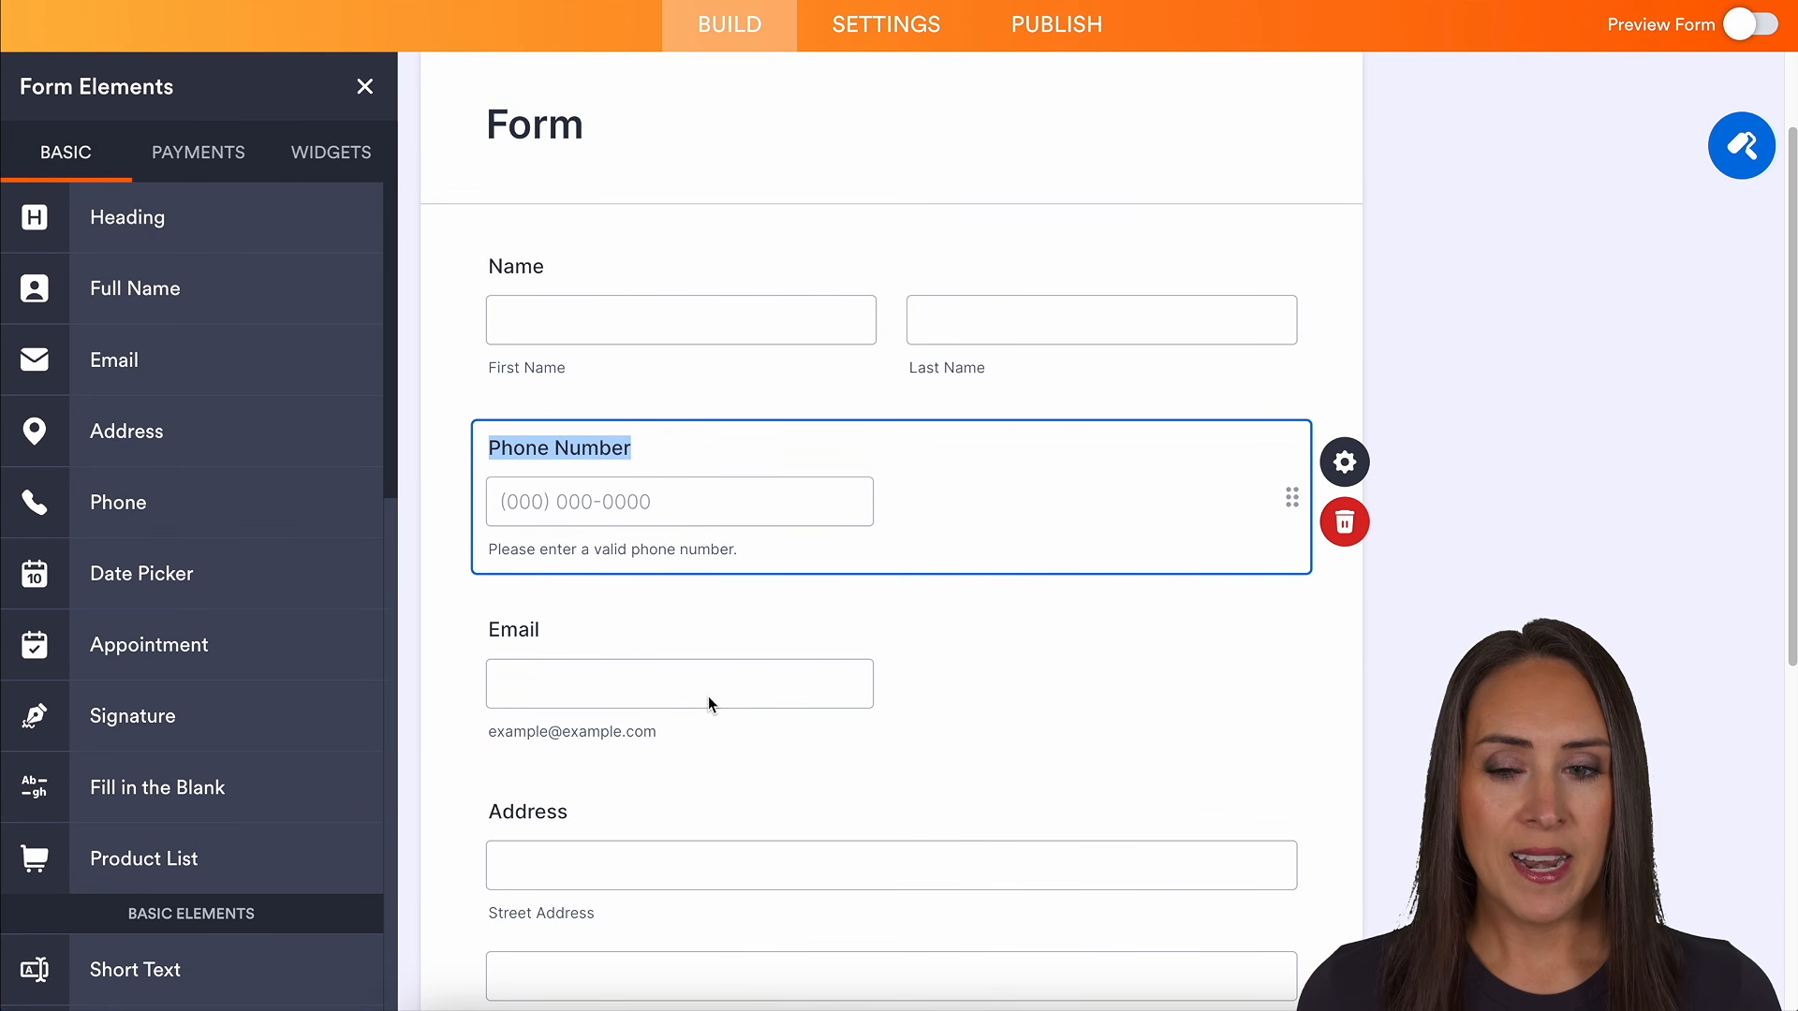
Turn on Shrink for the Phone Number field and the Email field
left_click(1339, 482)
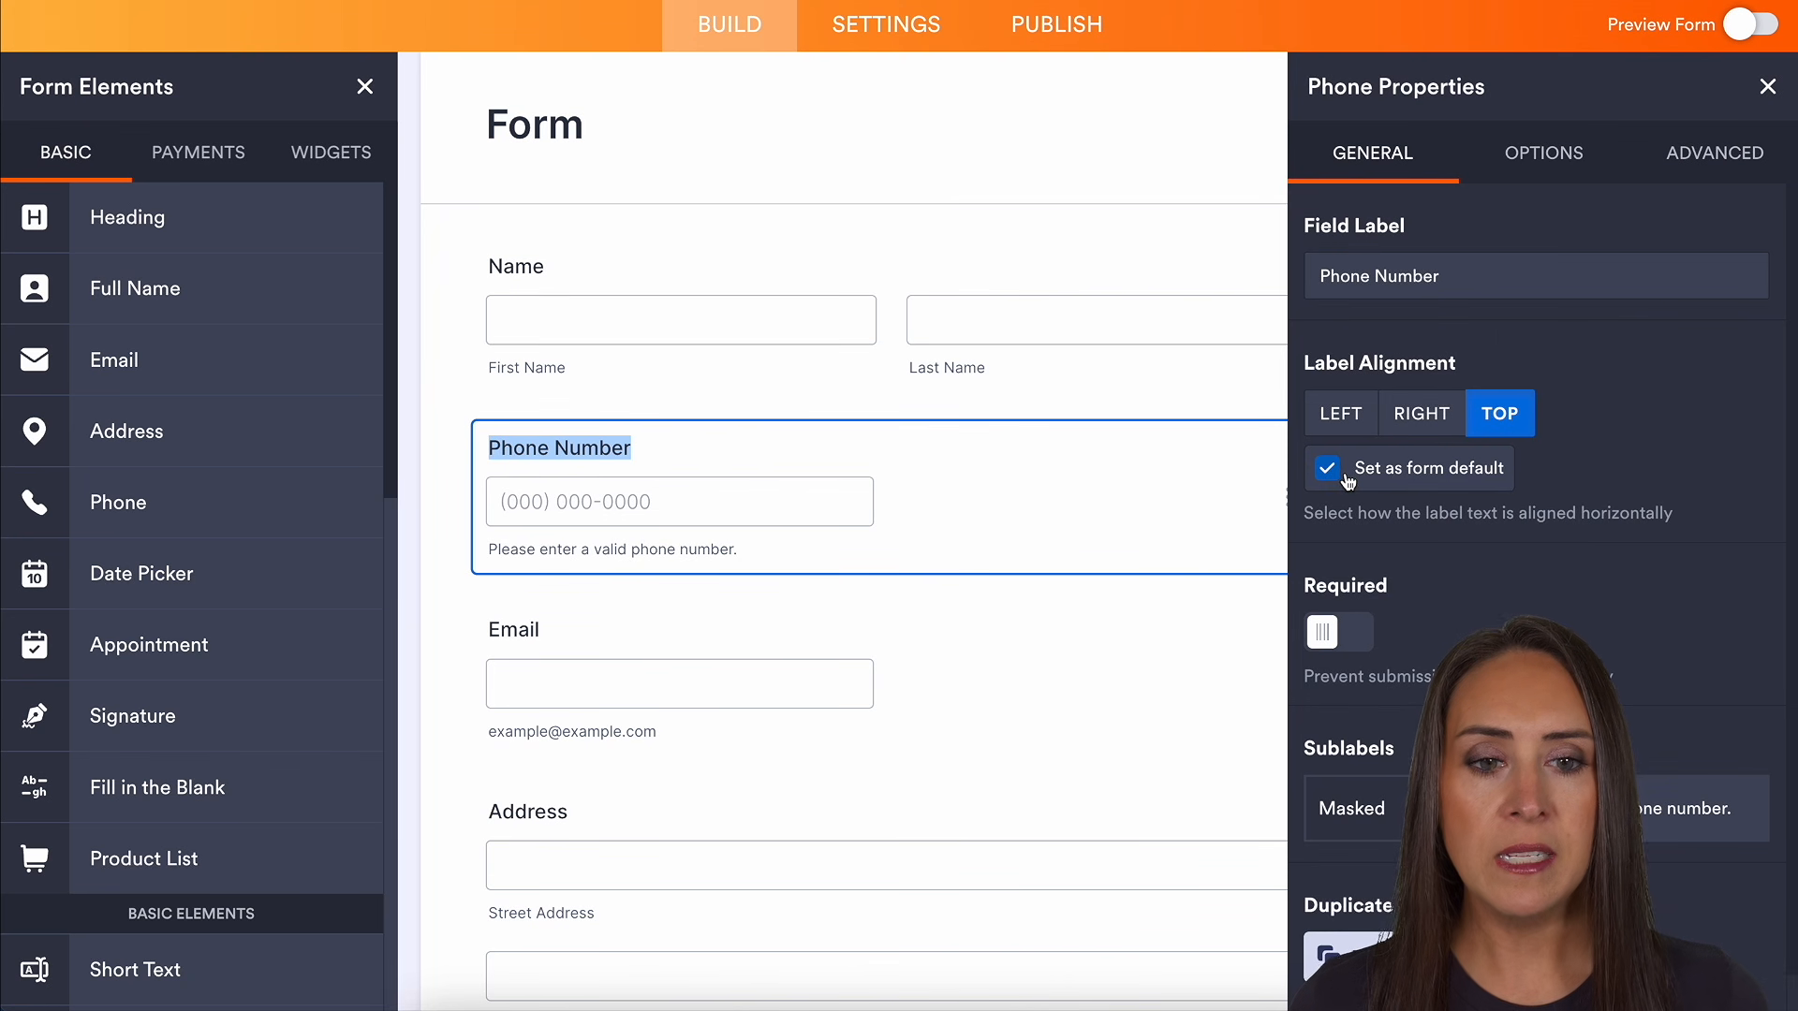
left_click(1715, 150)
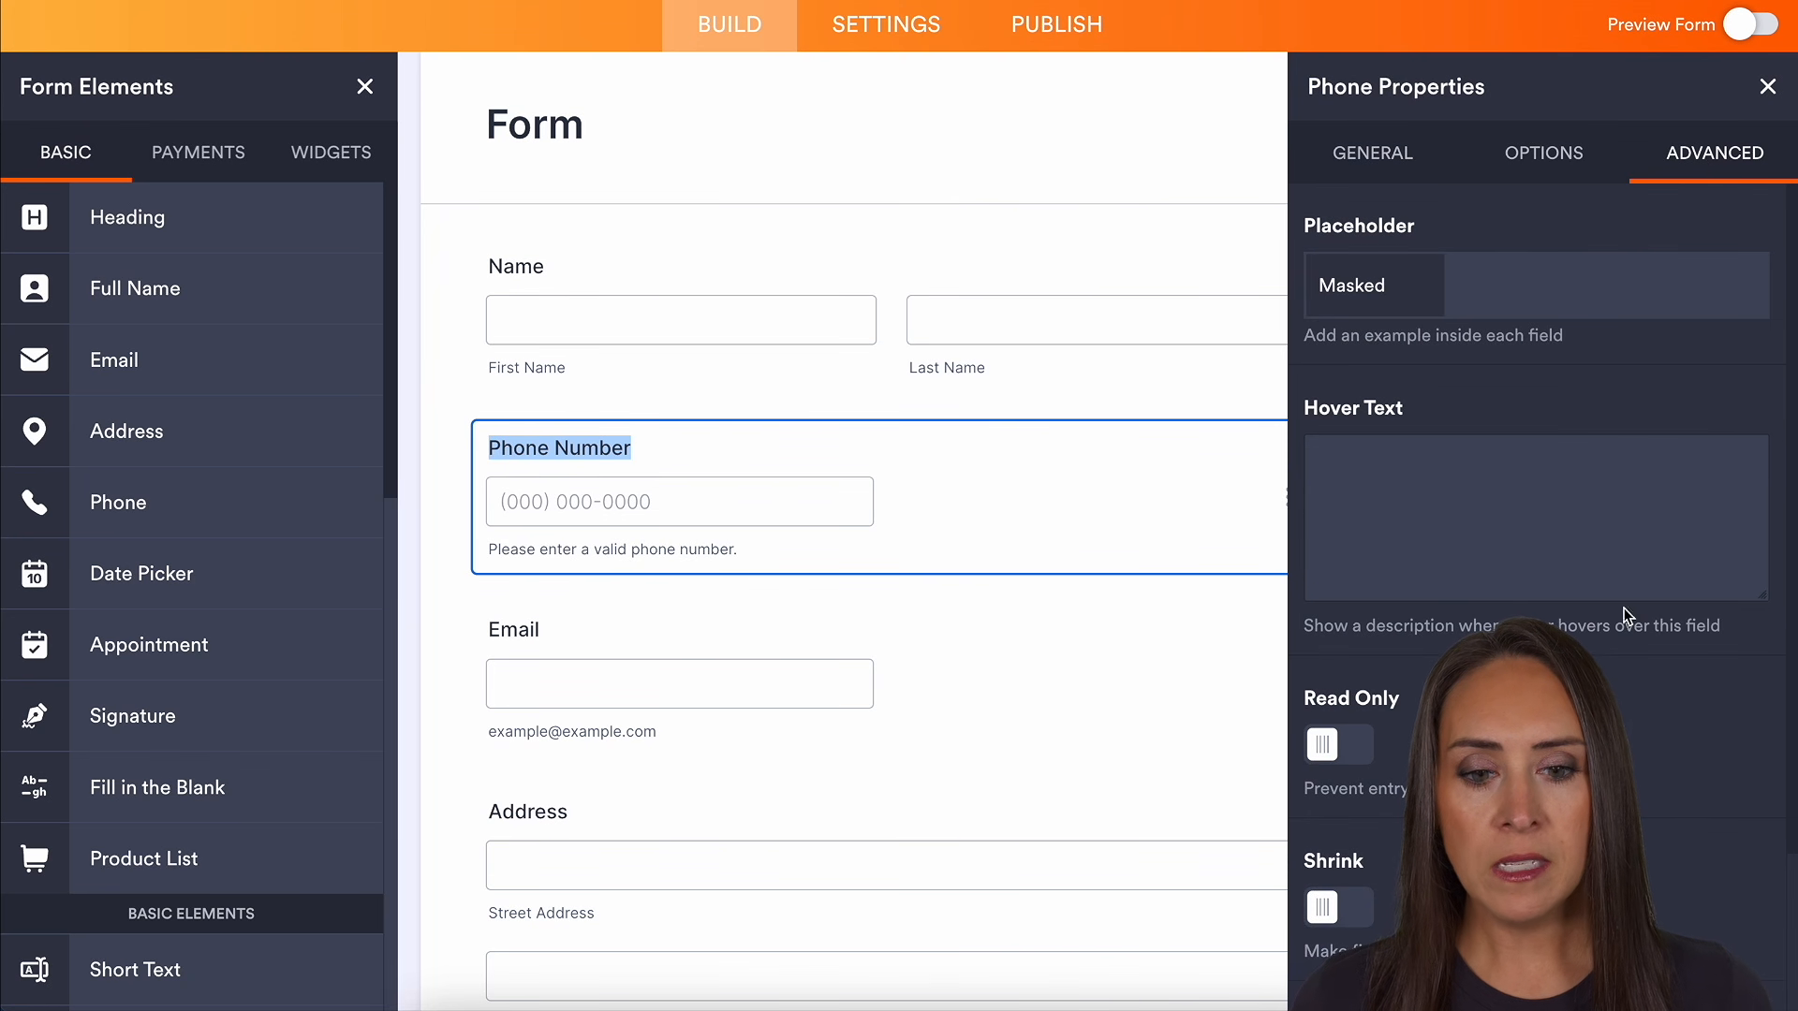
left_click(1339, 908)
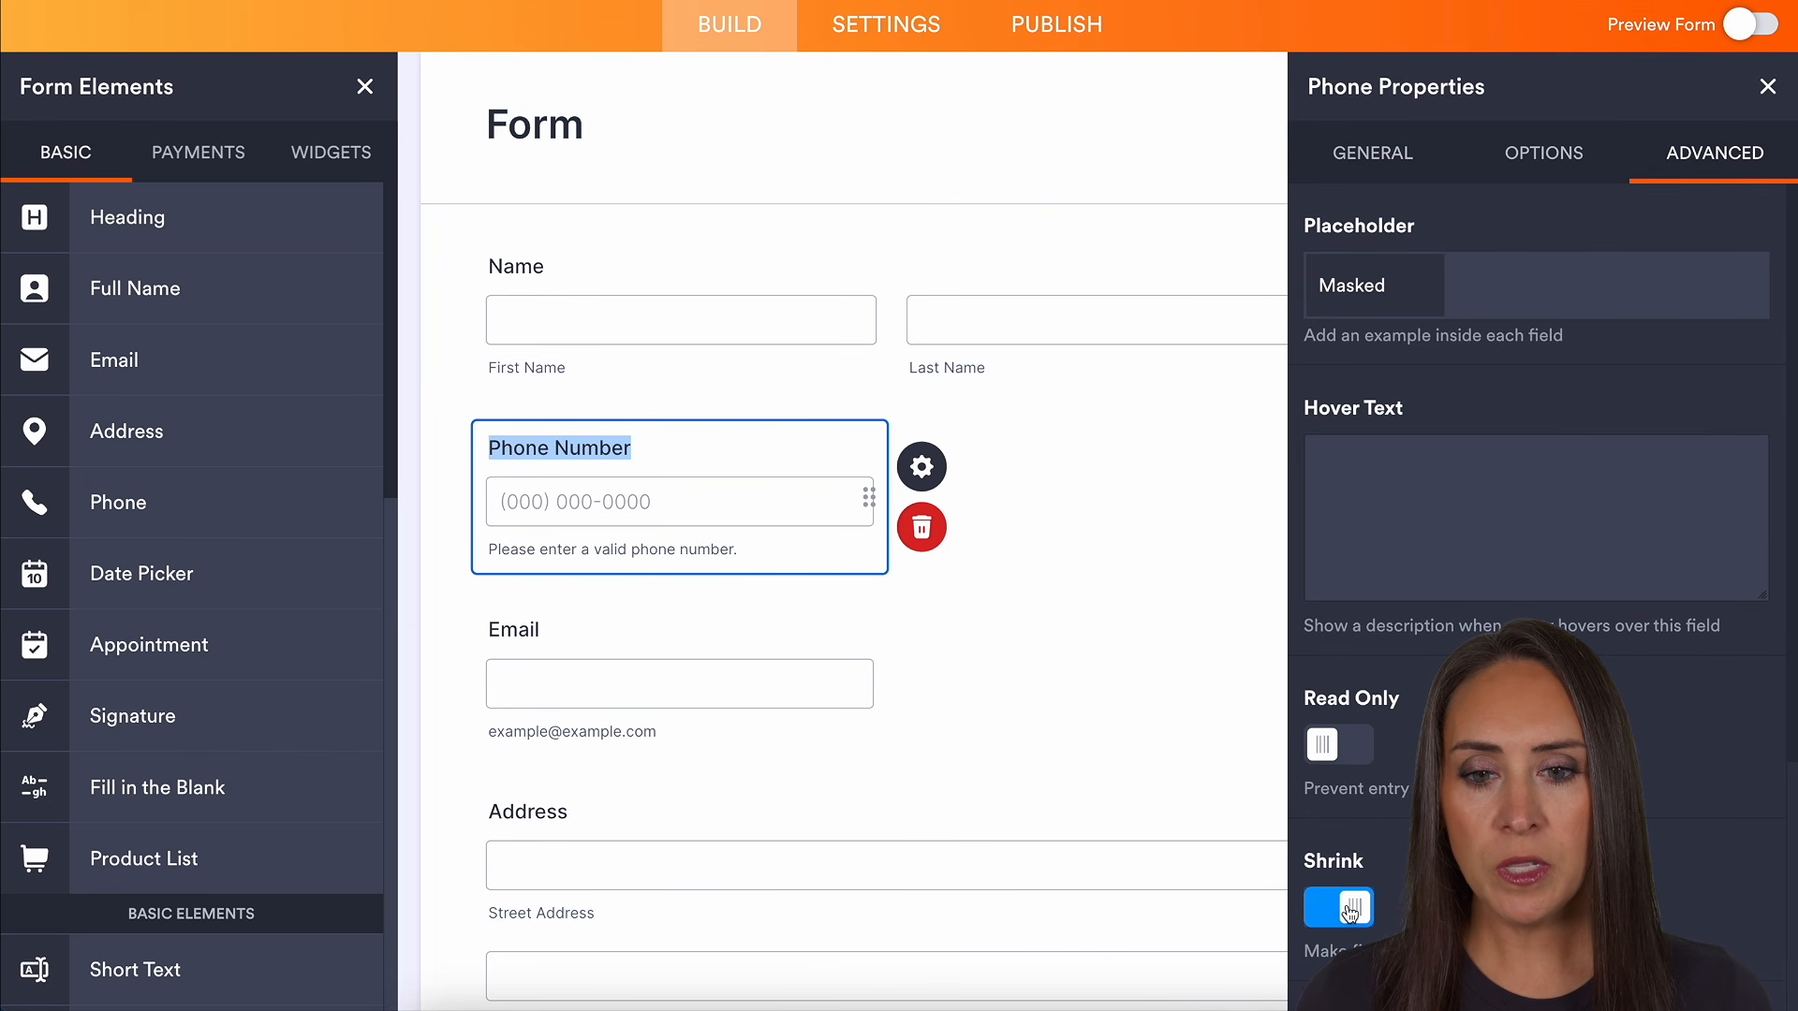
left_click(898, 712)
left_click(1715, 153)
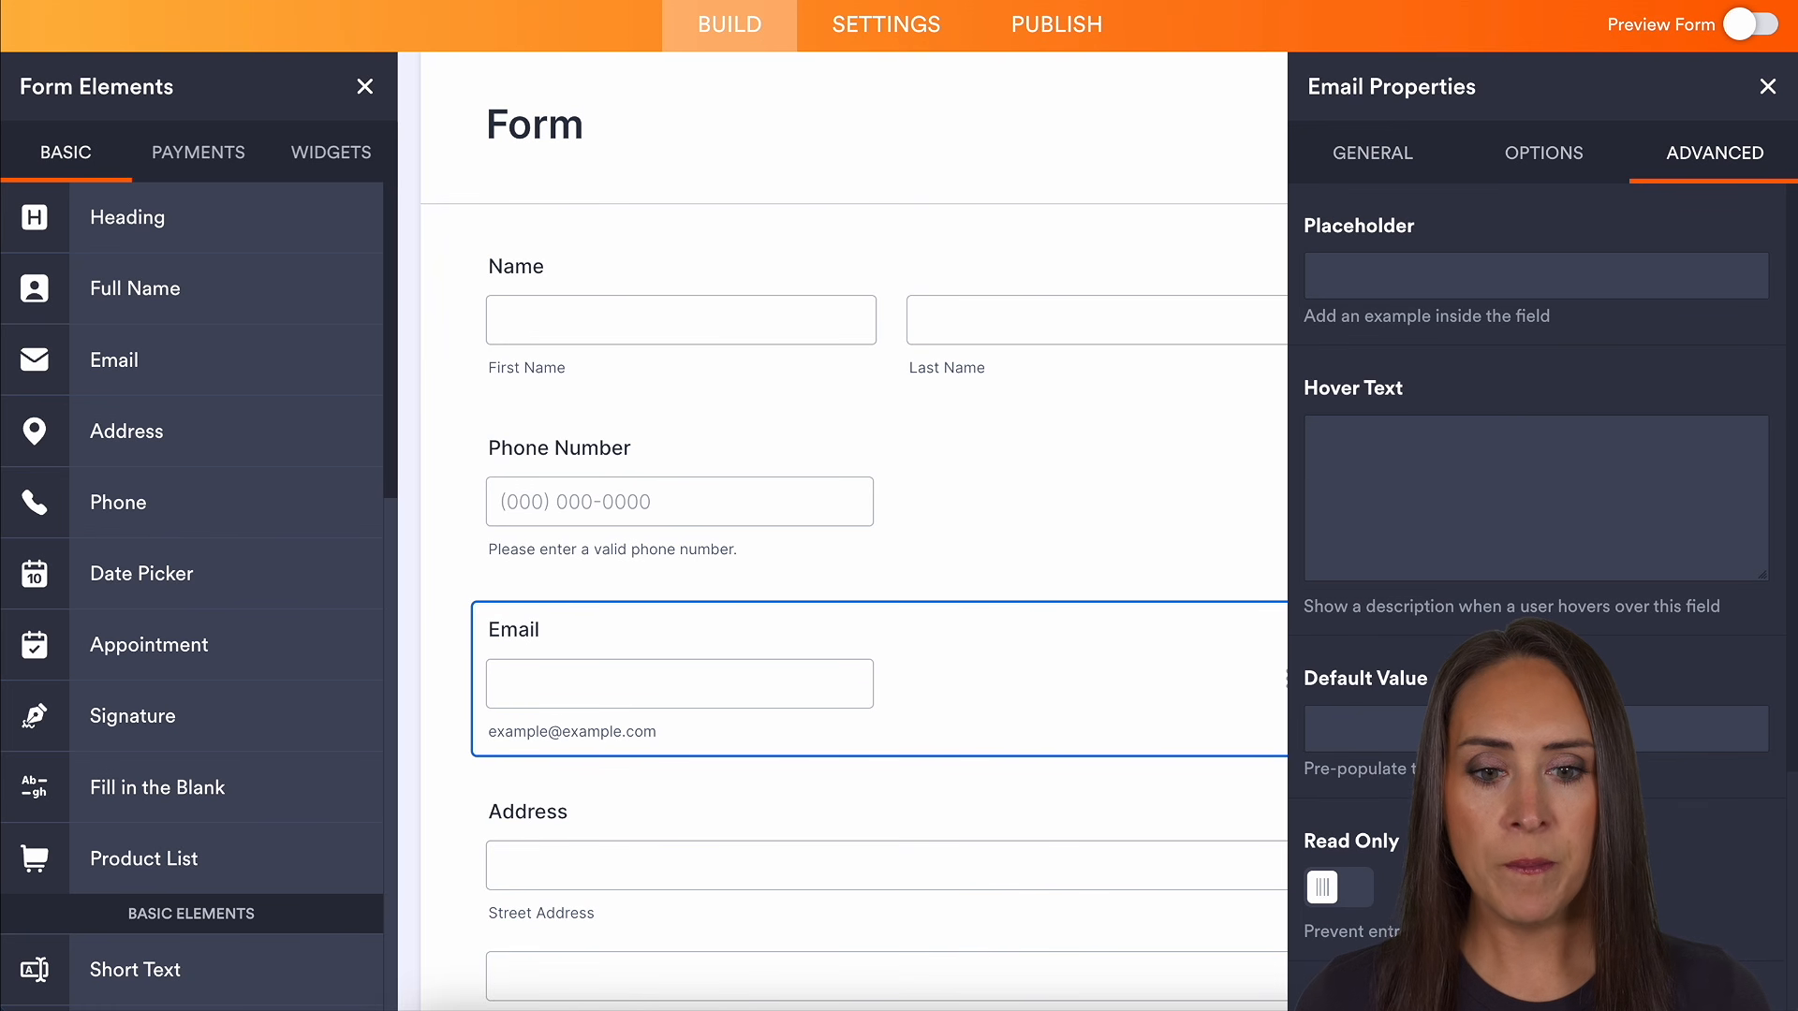
scroll(1370, 796, "down", 3)
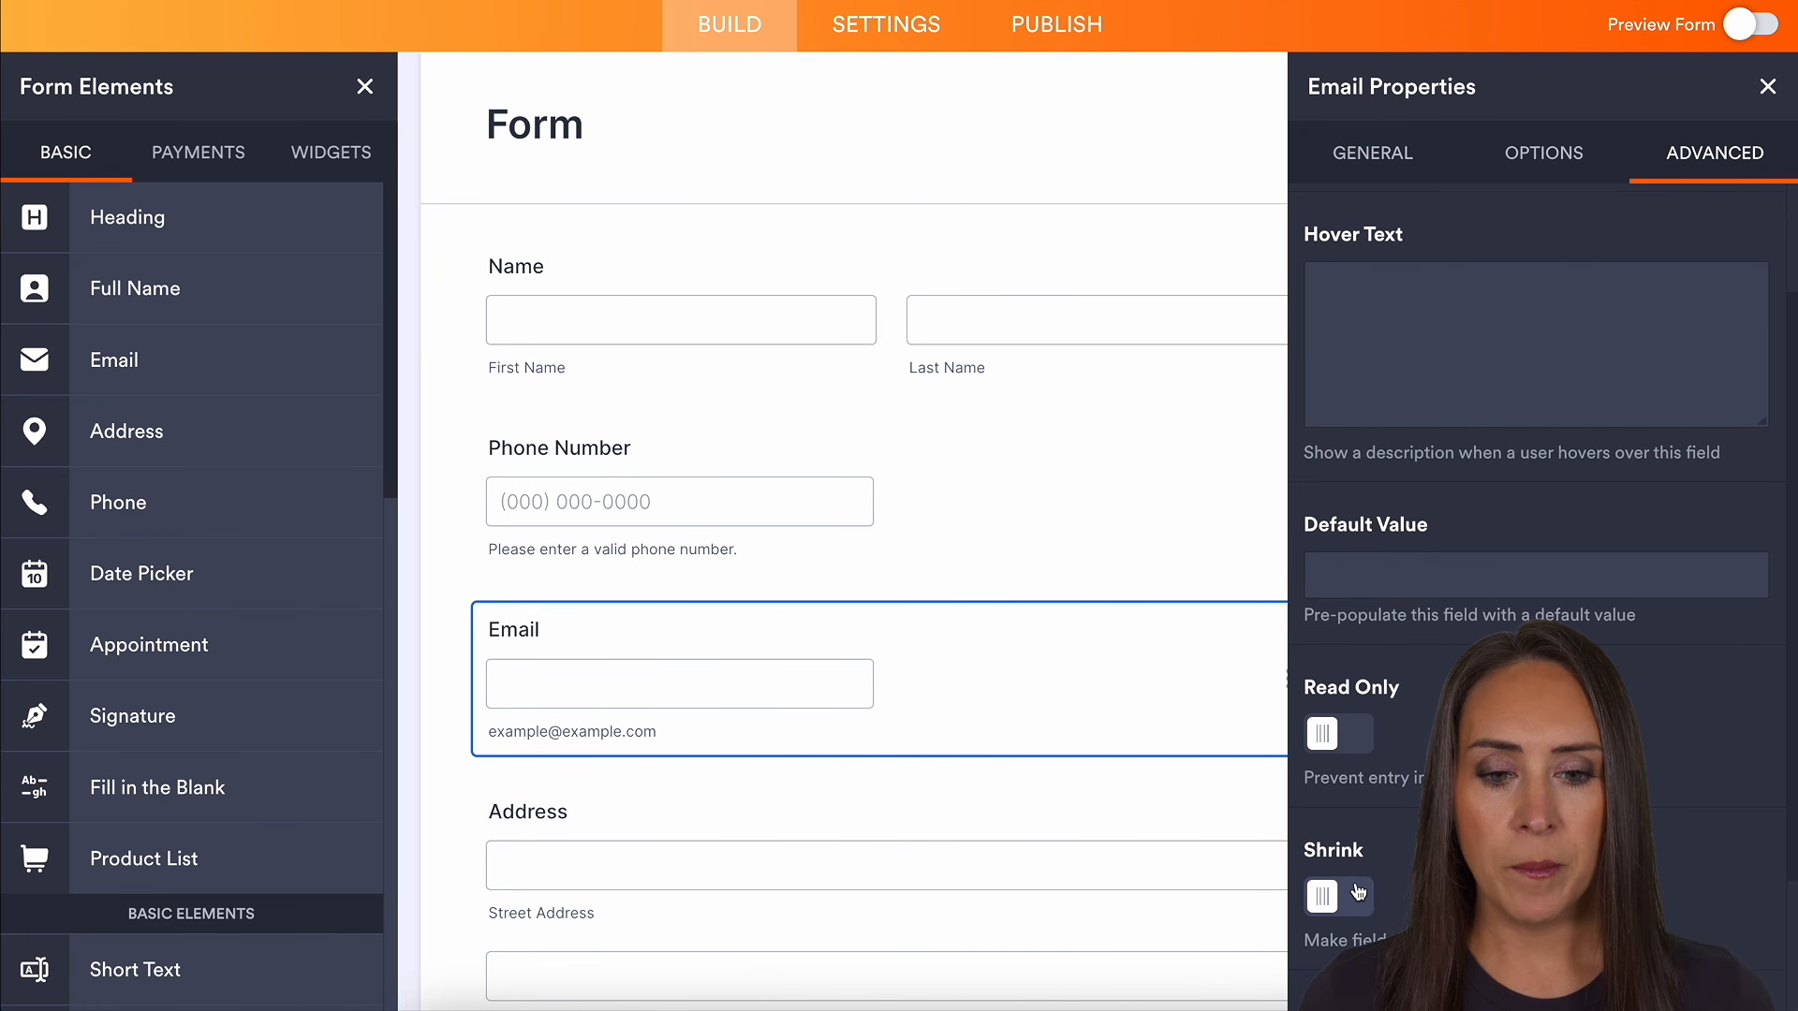
left_click(1358, 894)
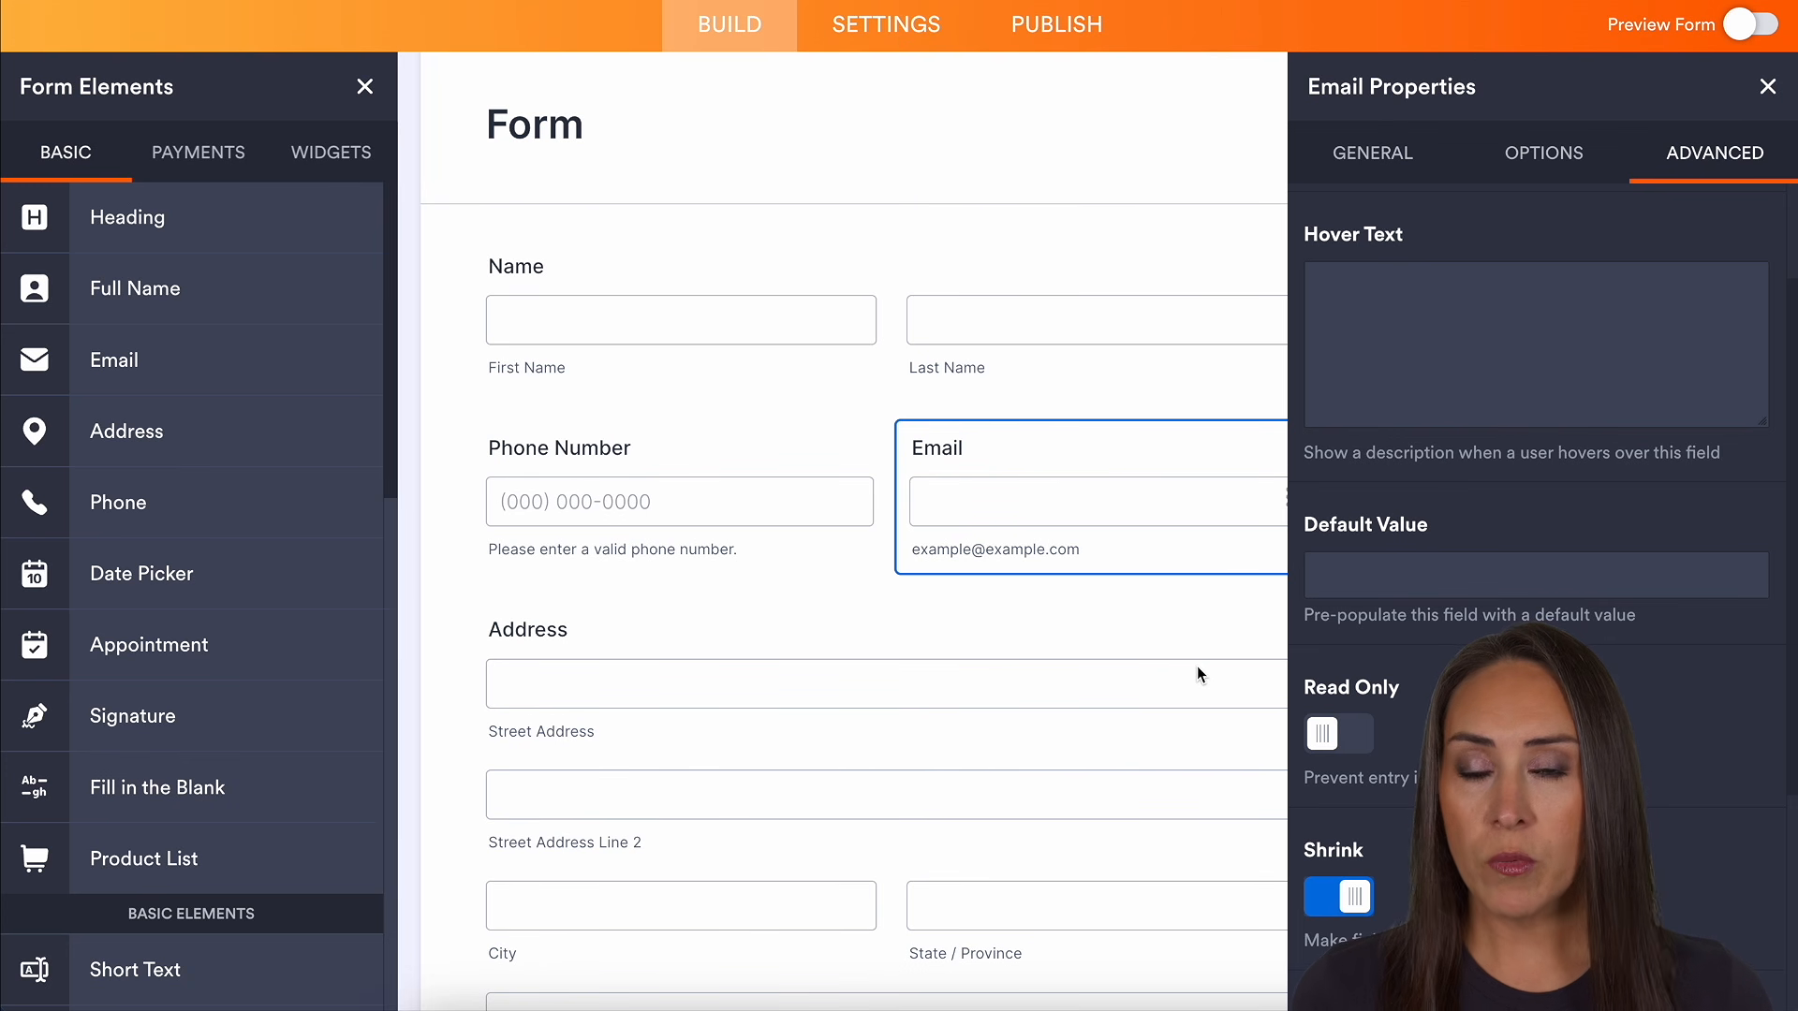
Clear the sublabel of the Email field
left_click(1081, 321)
left_click(1081, 498)
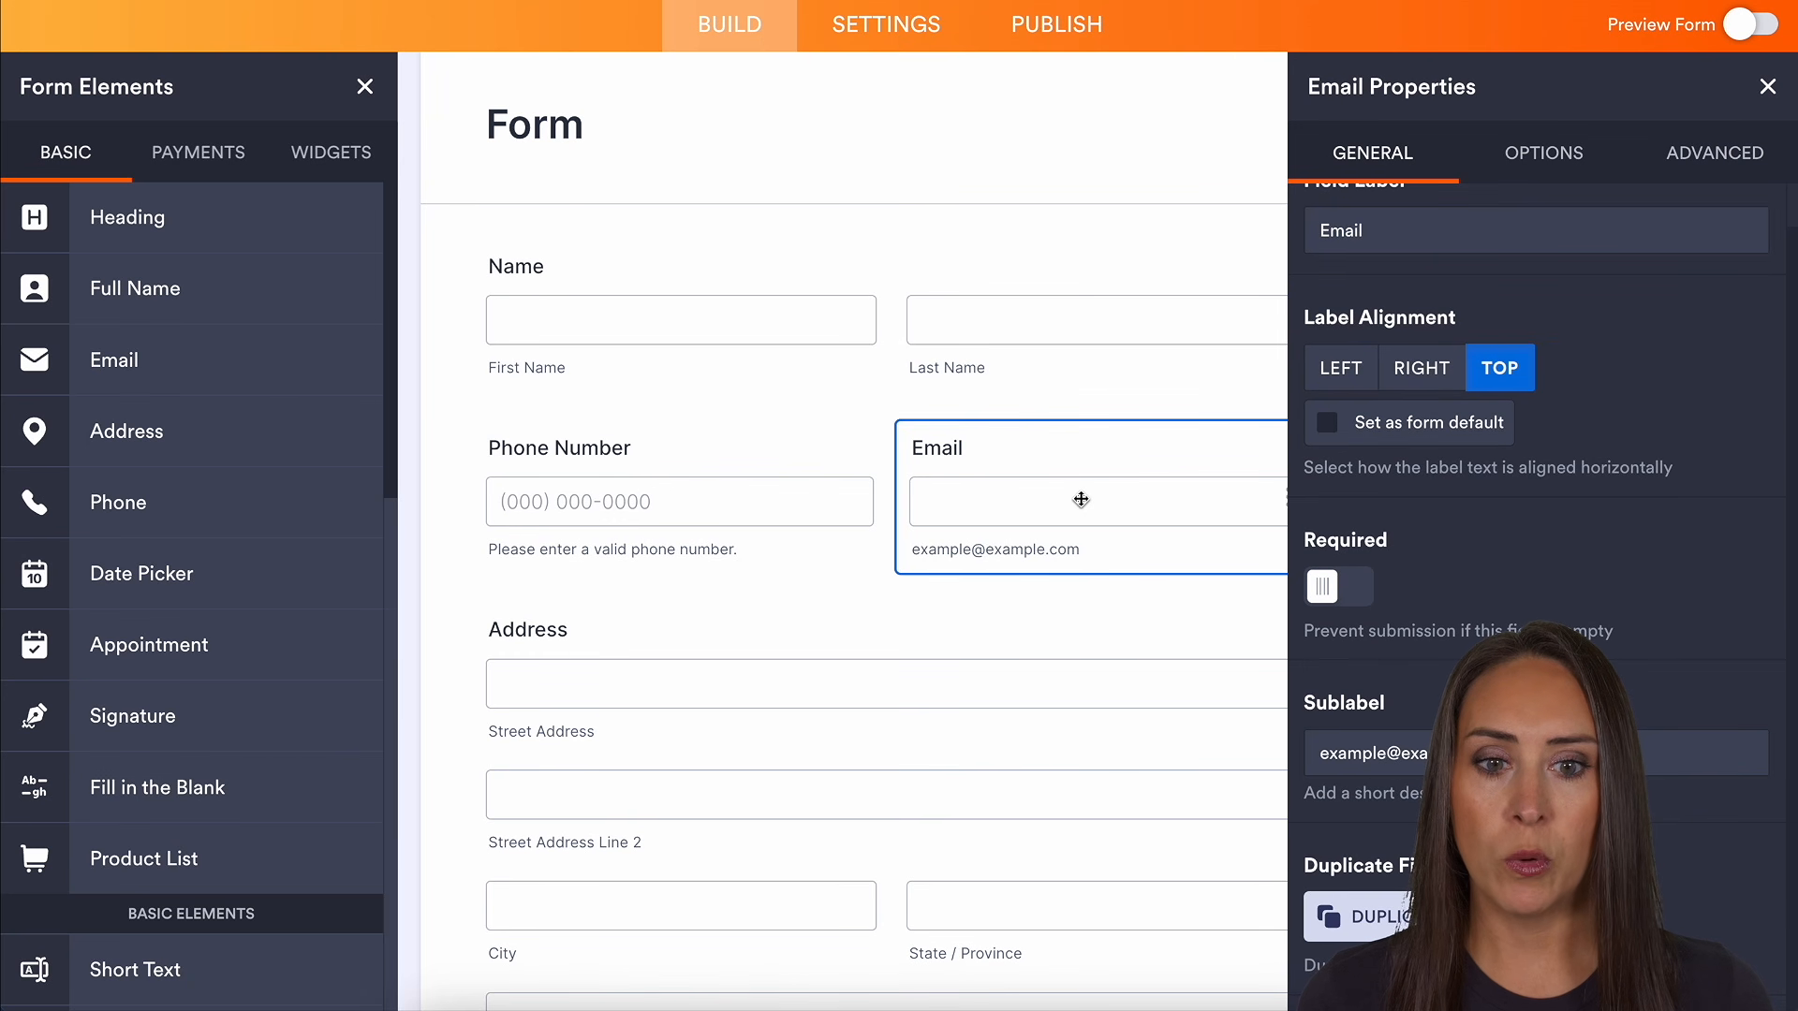
scroll(1683, 340, "up", 1)
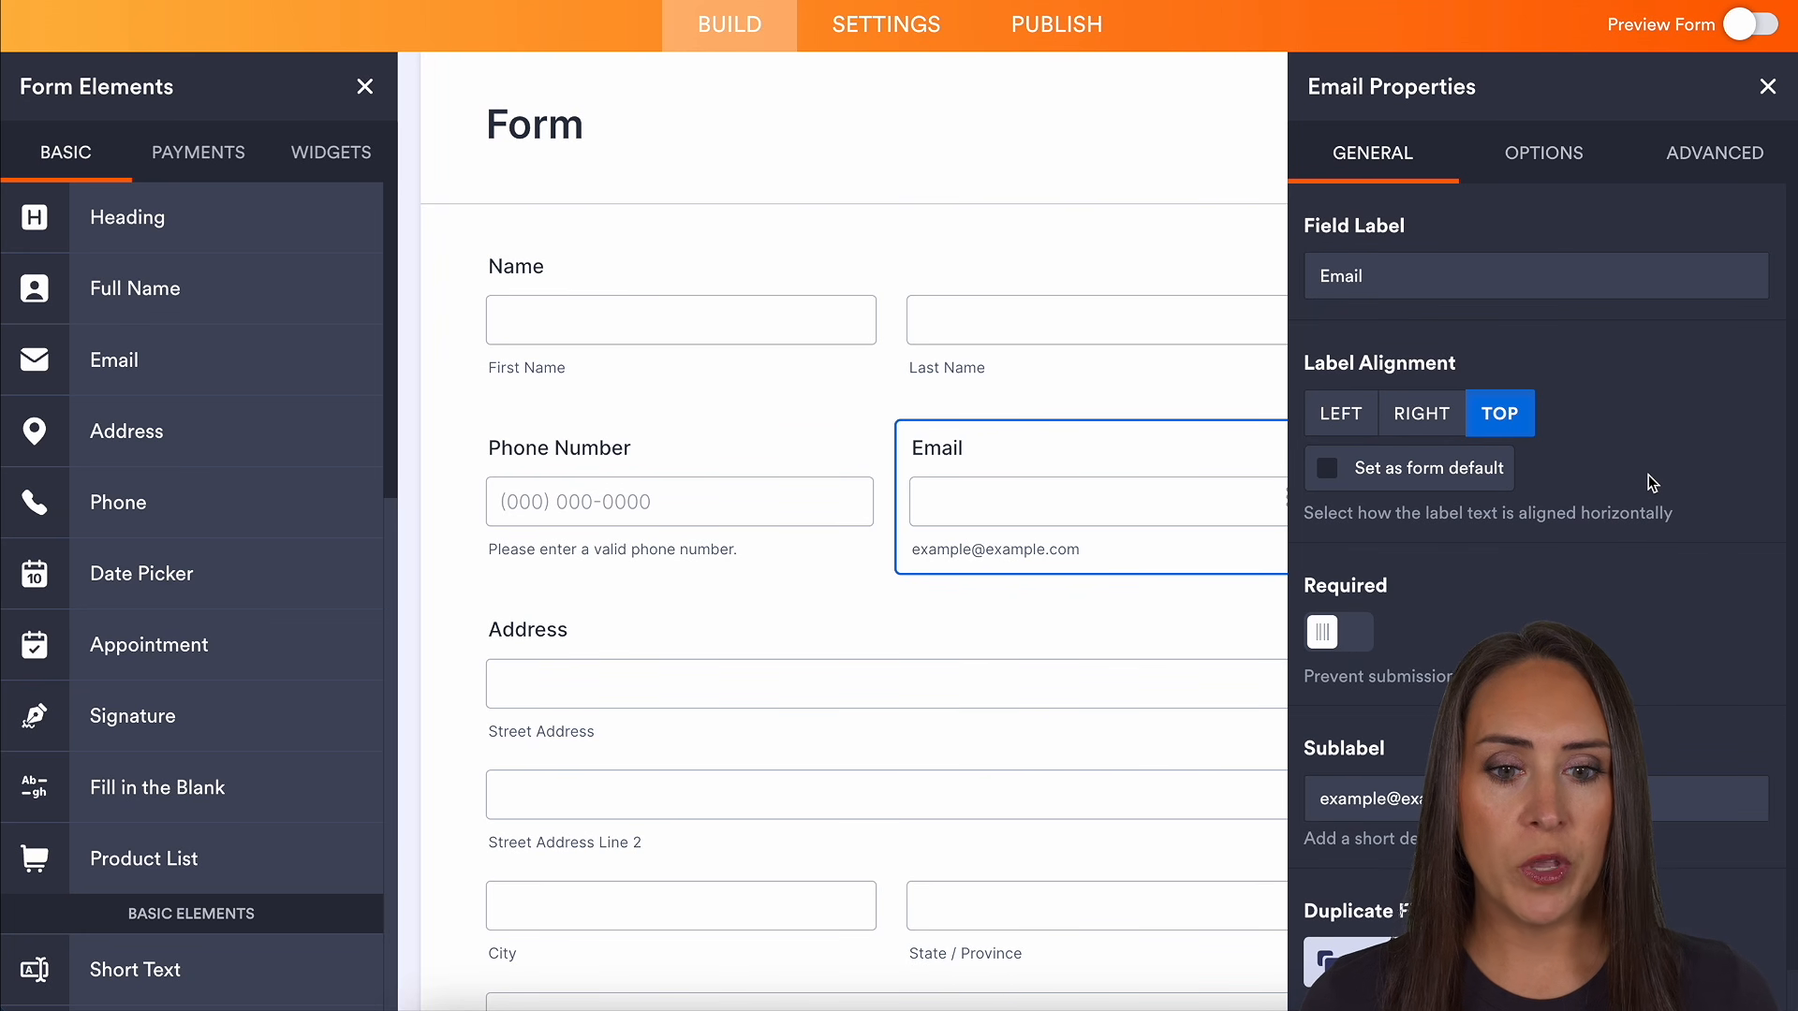
scroll(1592, 496, "down", 1)
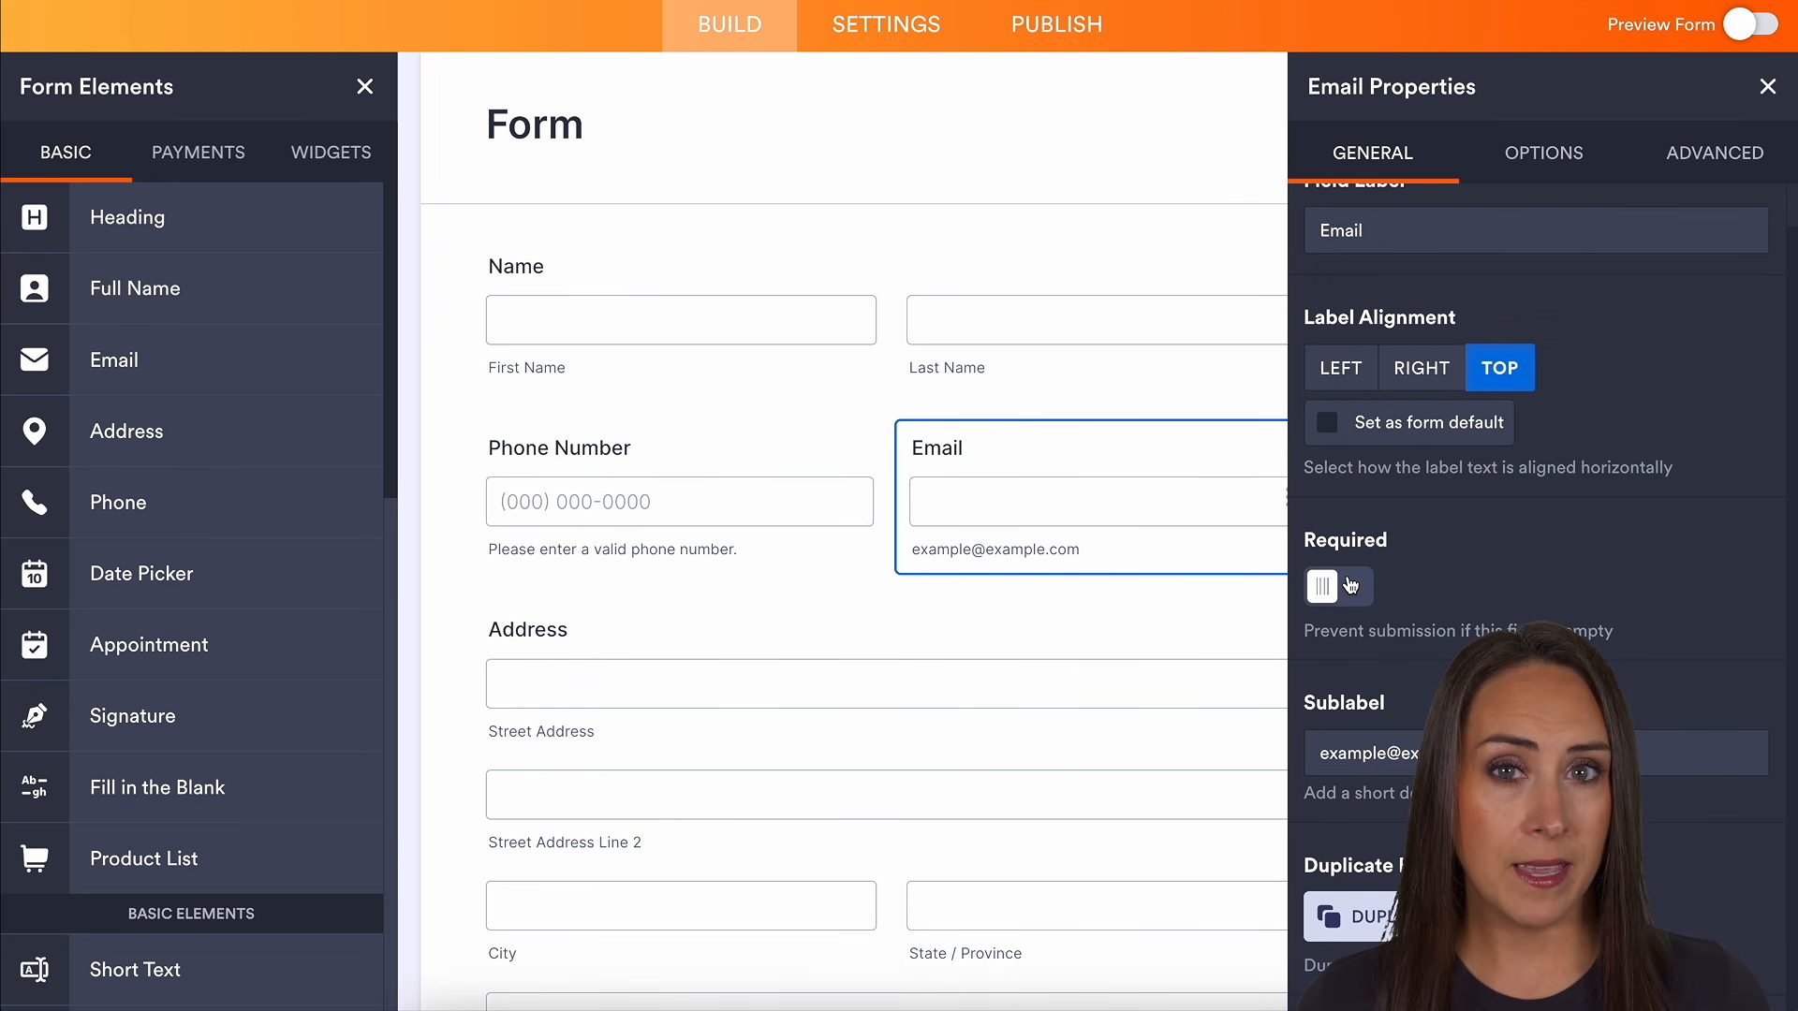
triple_click(1419, 753)
key("BackSpace")
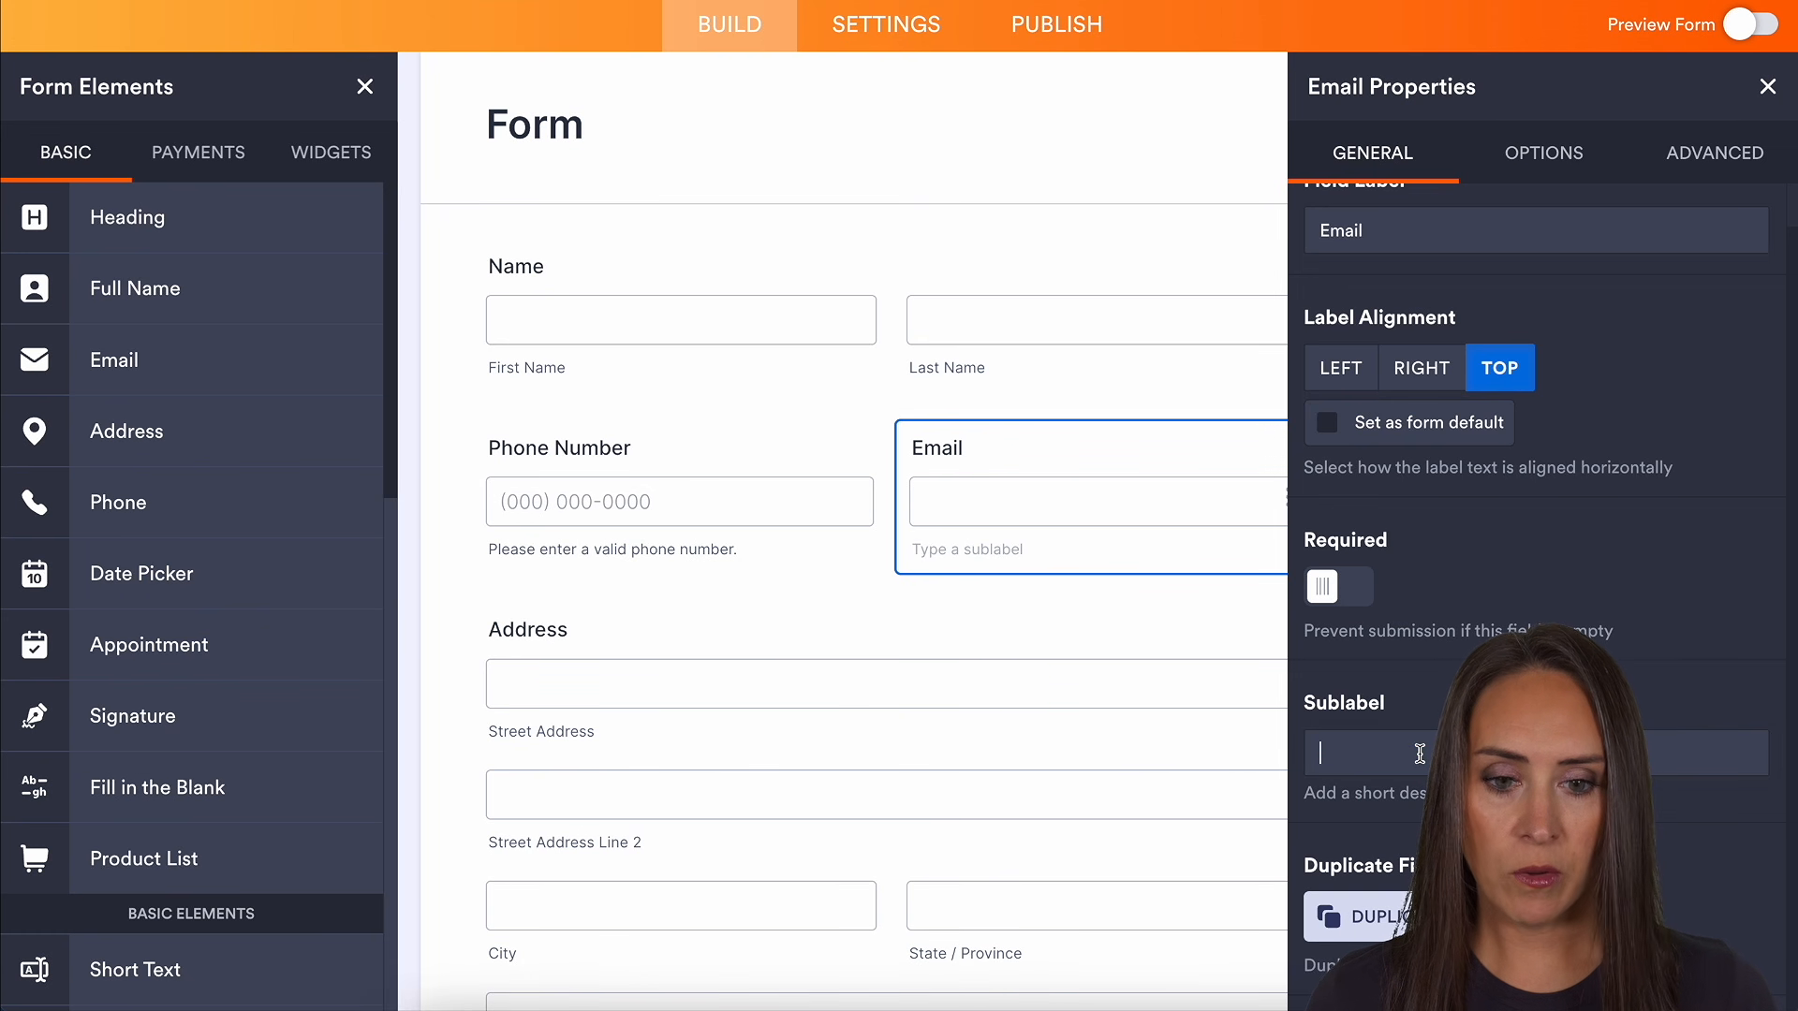
Set the Email field's placeholder to a sample e-mail address and review the field's remaining options
left_click(1714, 152)
scroll(1570, 412, "up", 1)
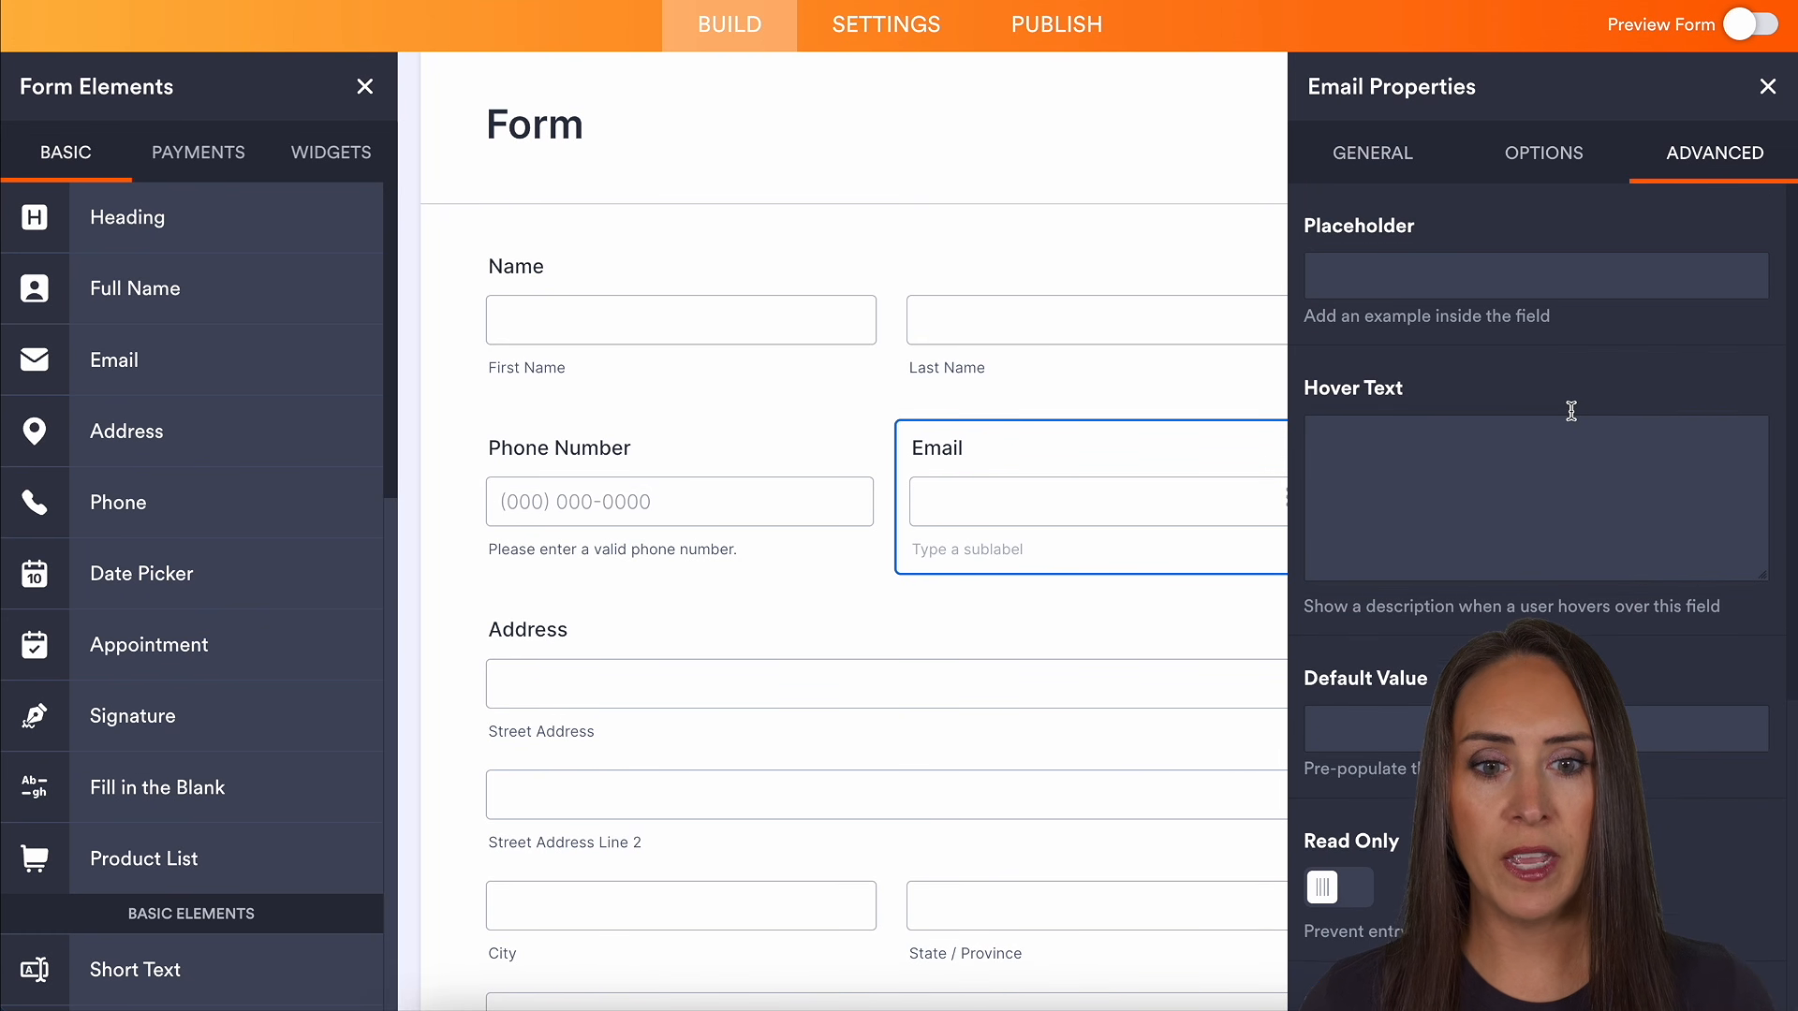
left_click(1396, 270)
key("Down")
key("Return")
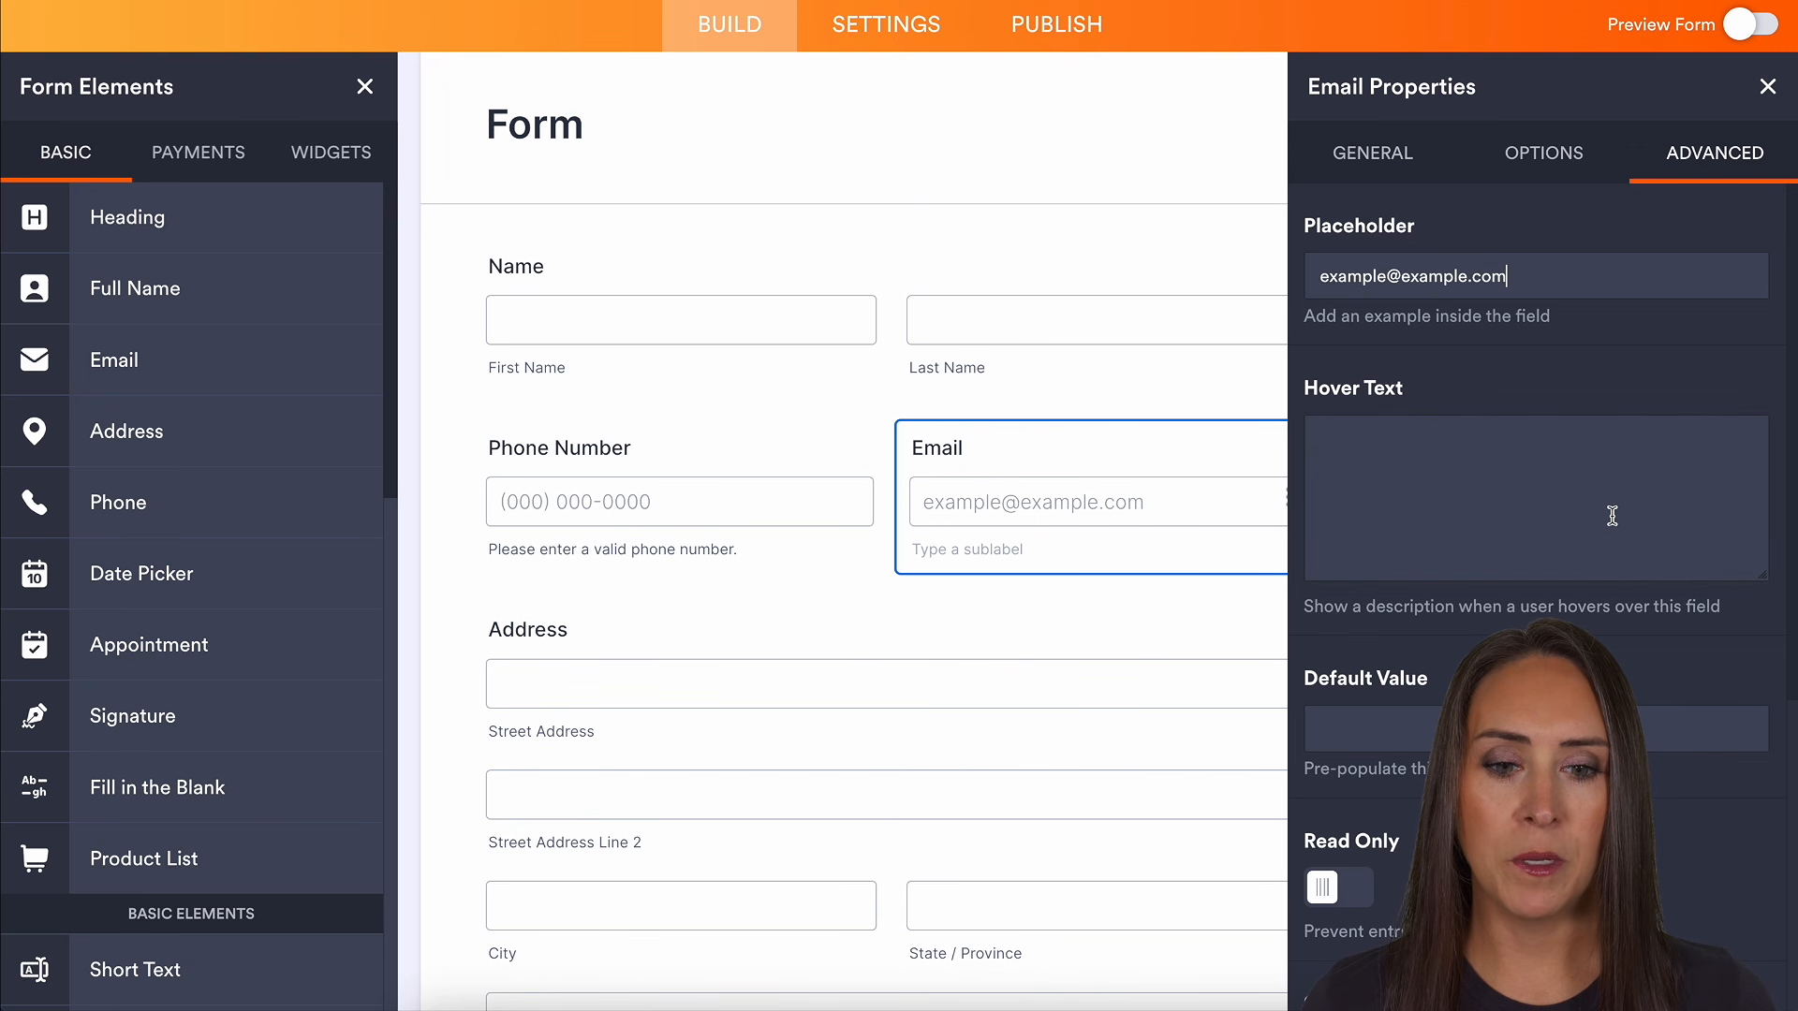
scroll(1612, 511, "down", 2)
scroll(1612, 511, "up", 2)
left_click(1550, 169)
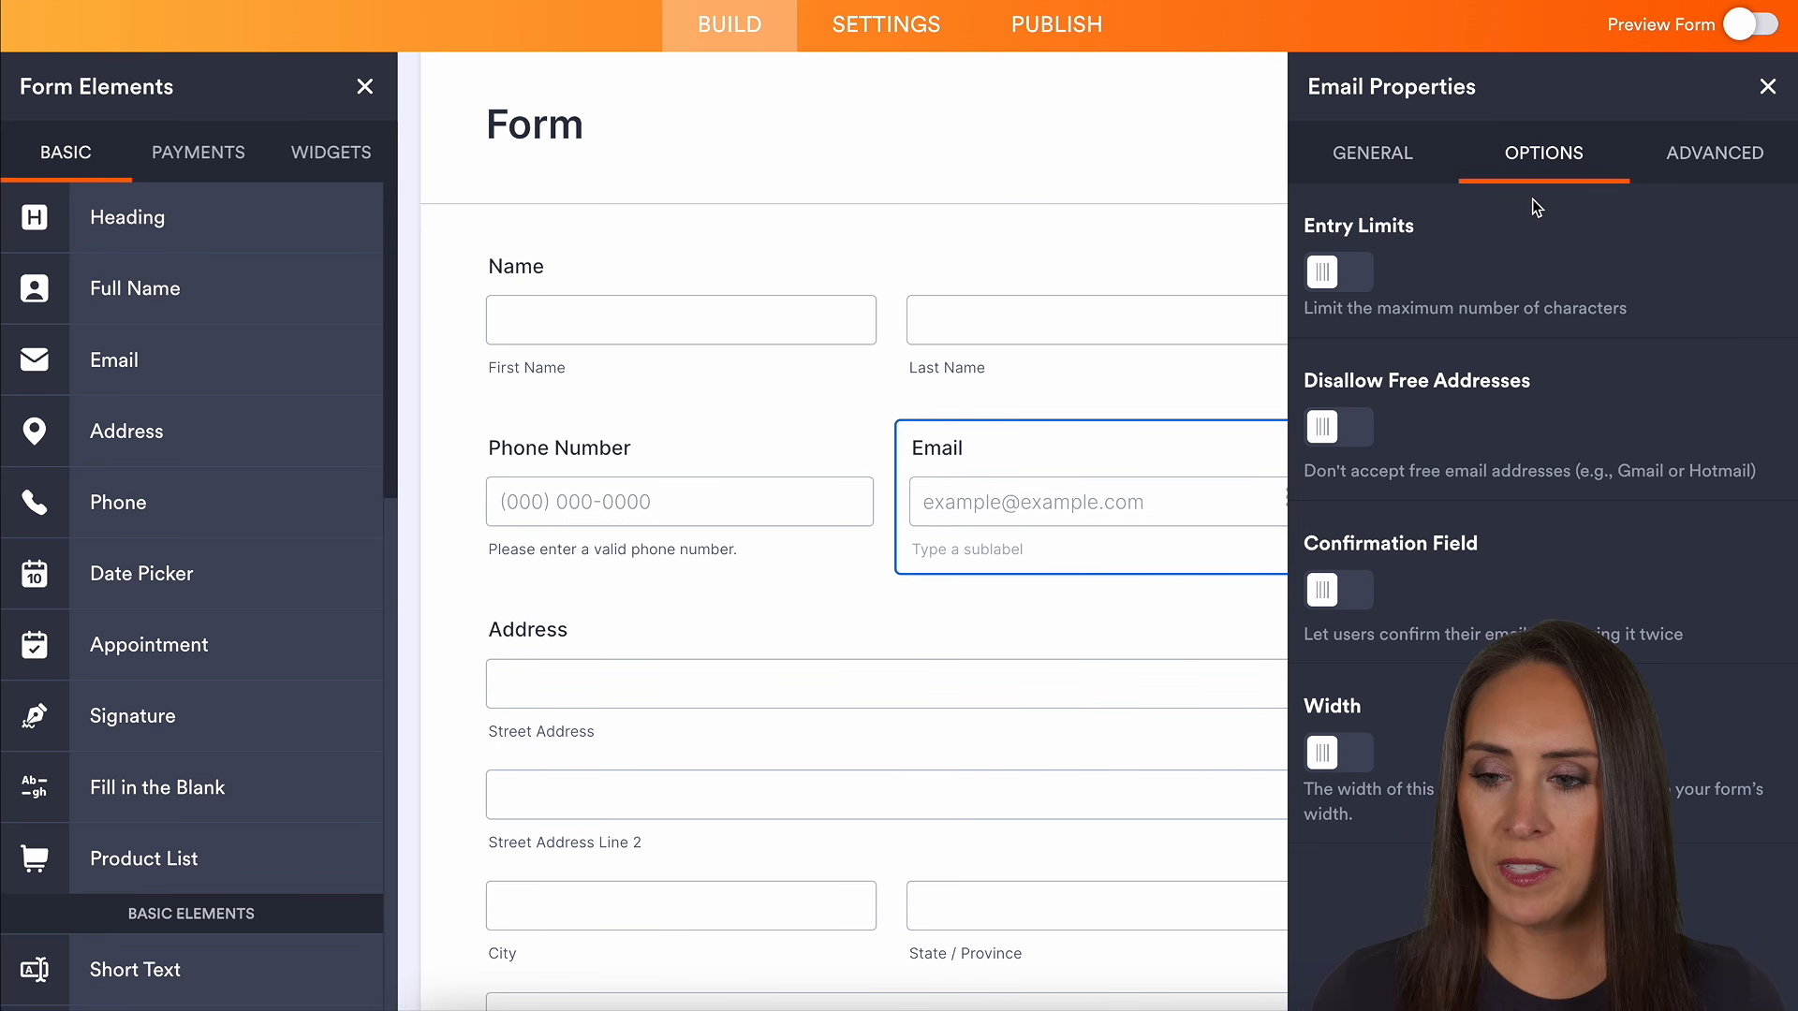
scroll(187, 562, "down", 1)
Add an Appointment field below Address, followed by Short Text, Dropdown and Multiple Choice fields
scroll(866, 681, "down", 4)
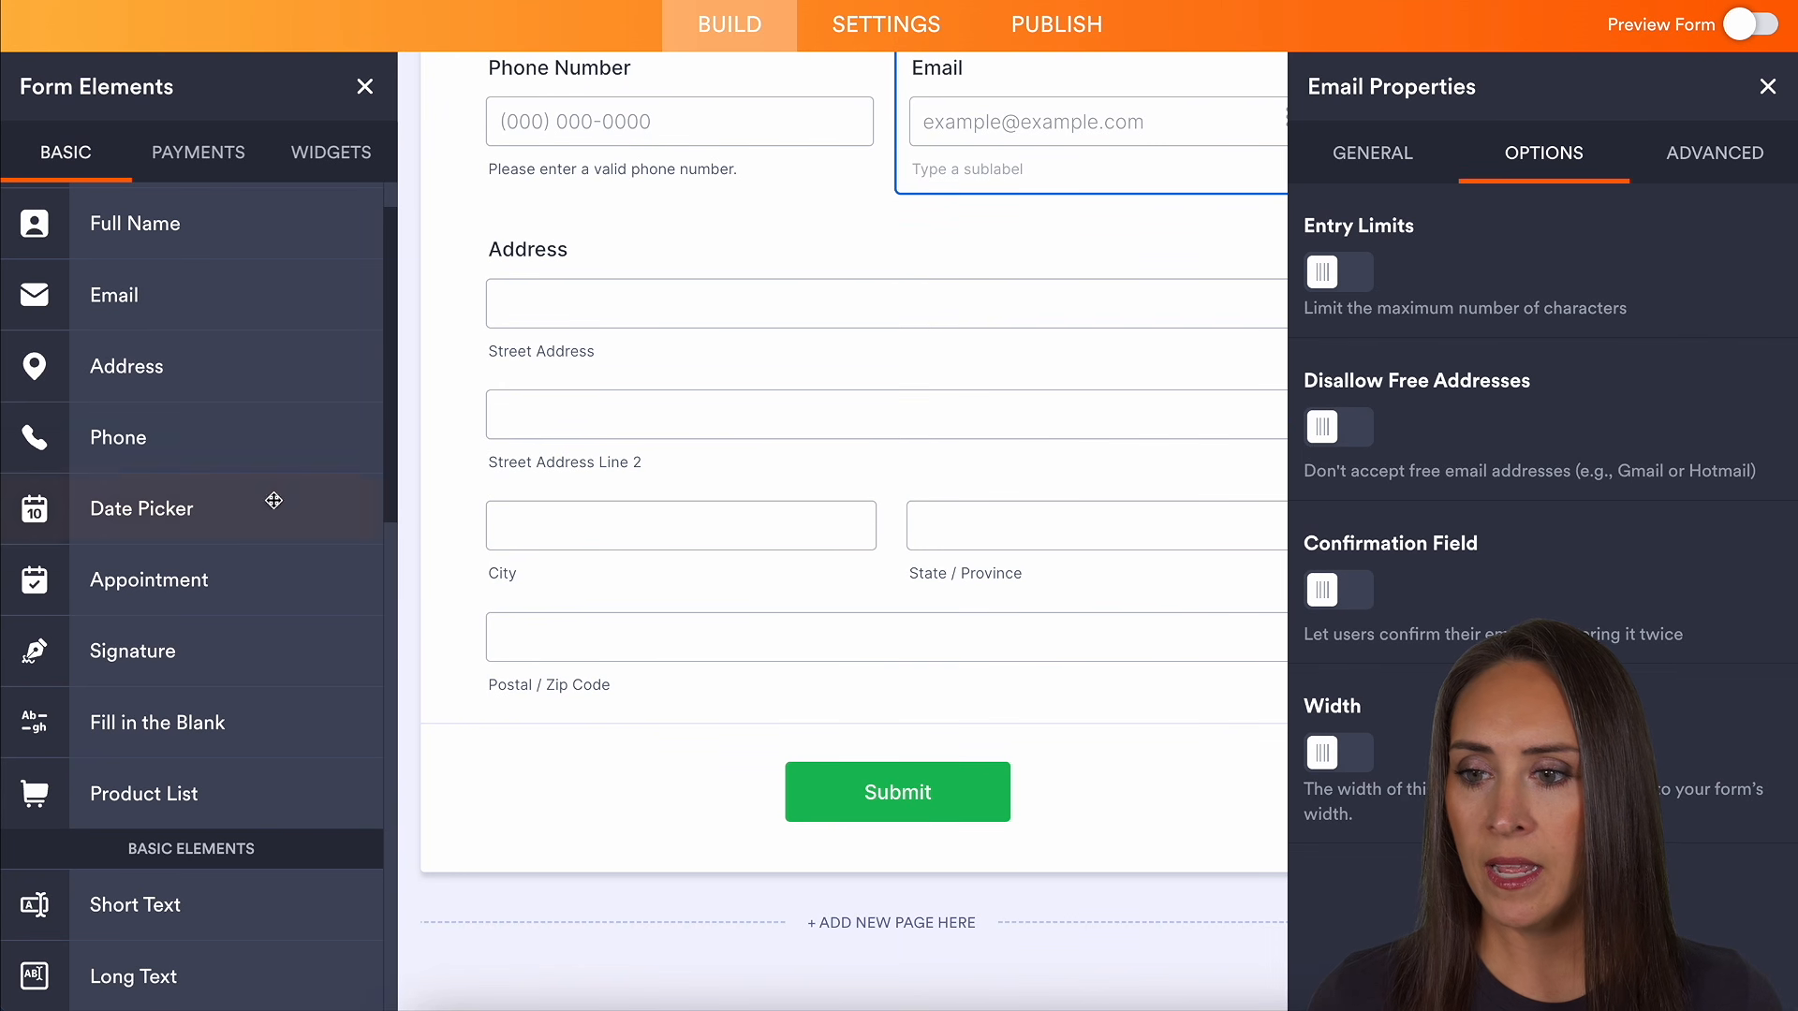
left_click_drag(192, 579, 698, 735)
scroll(243, 632, "down", 6)
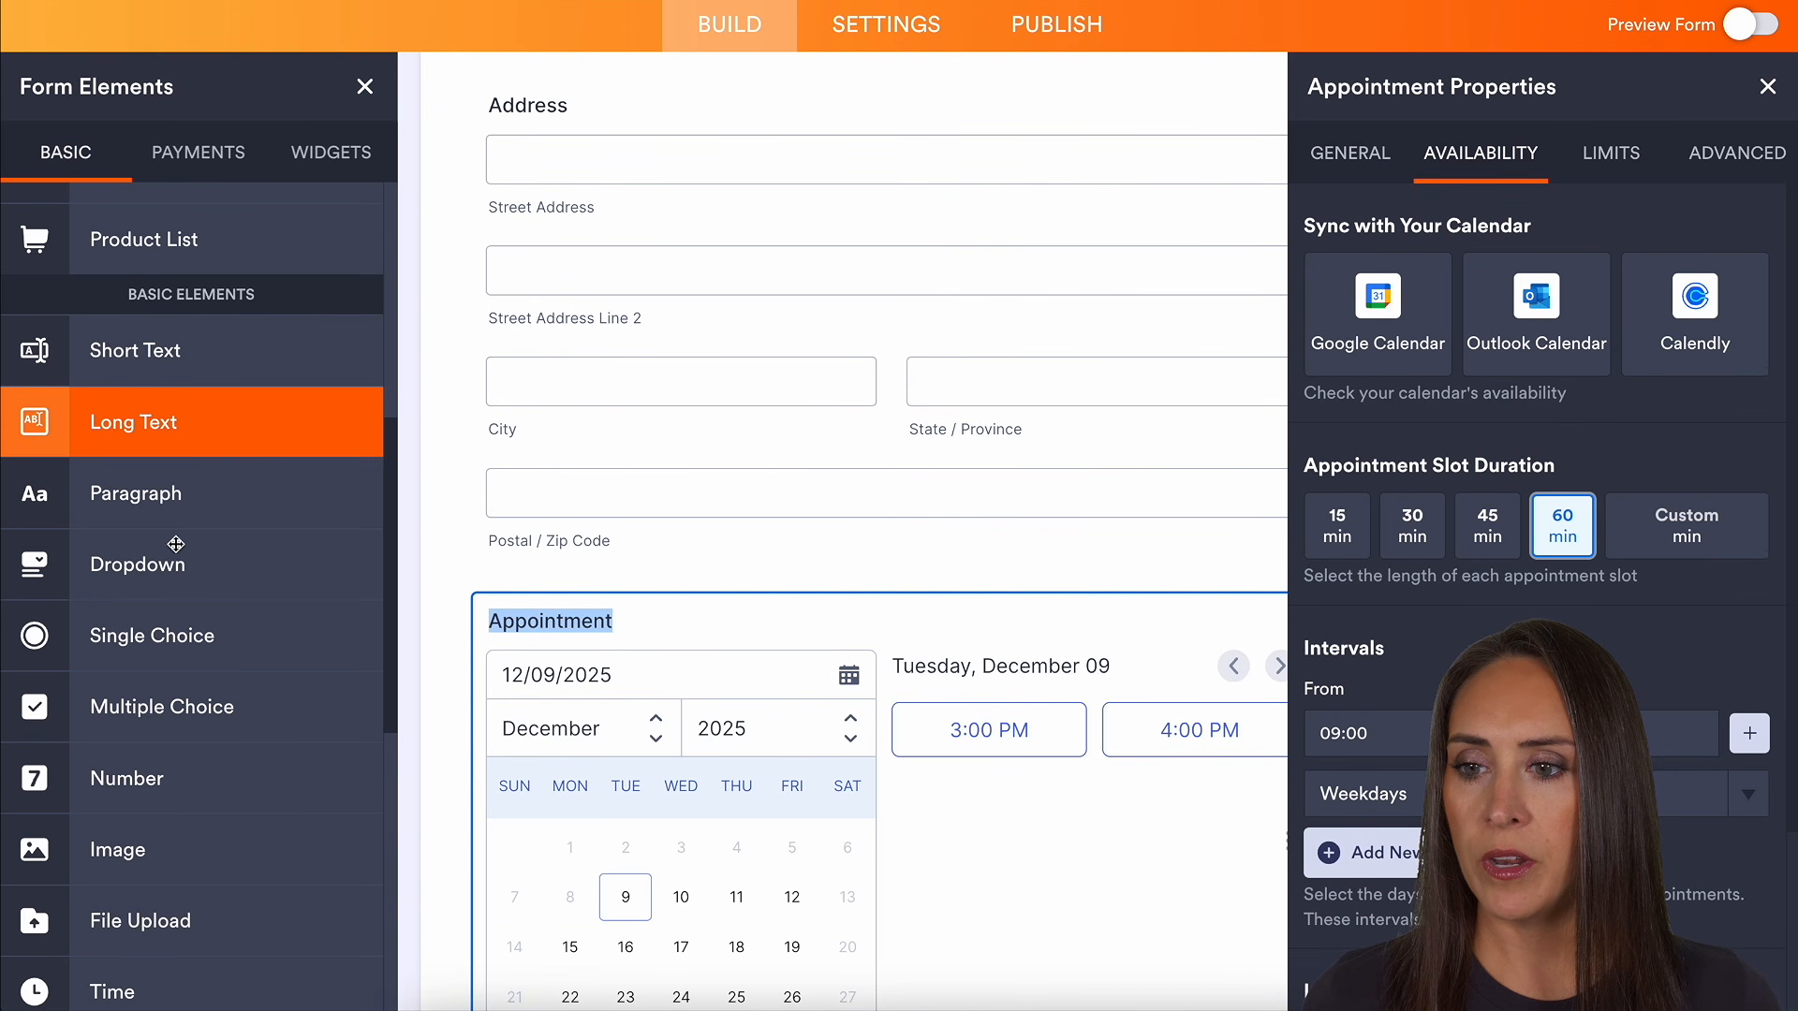
left_click(181, 349)
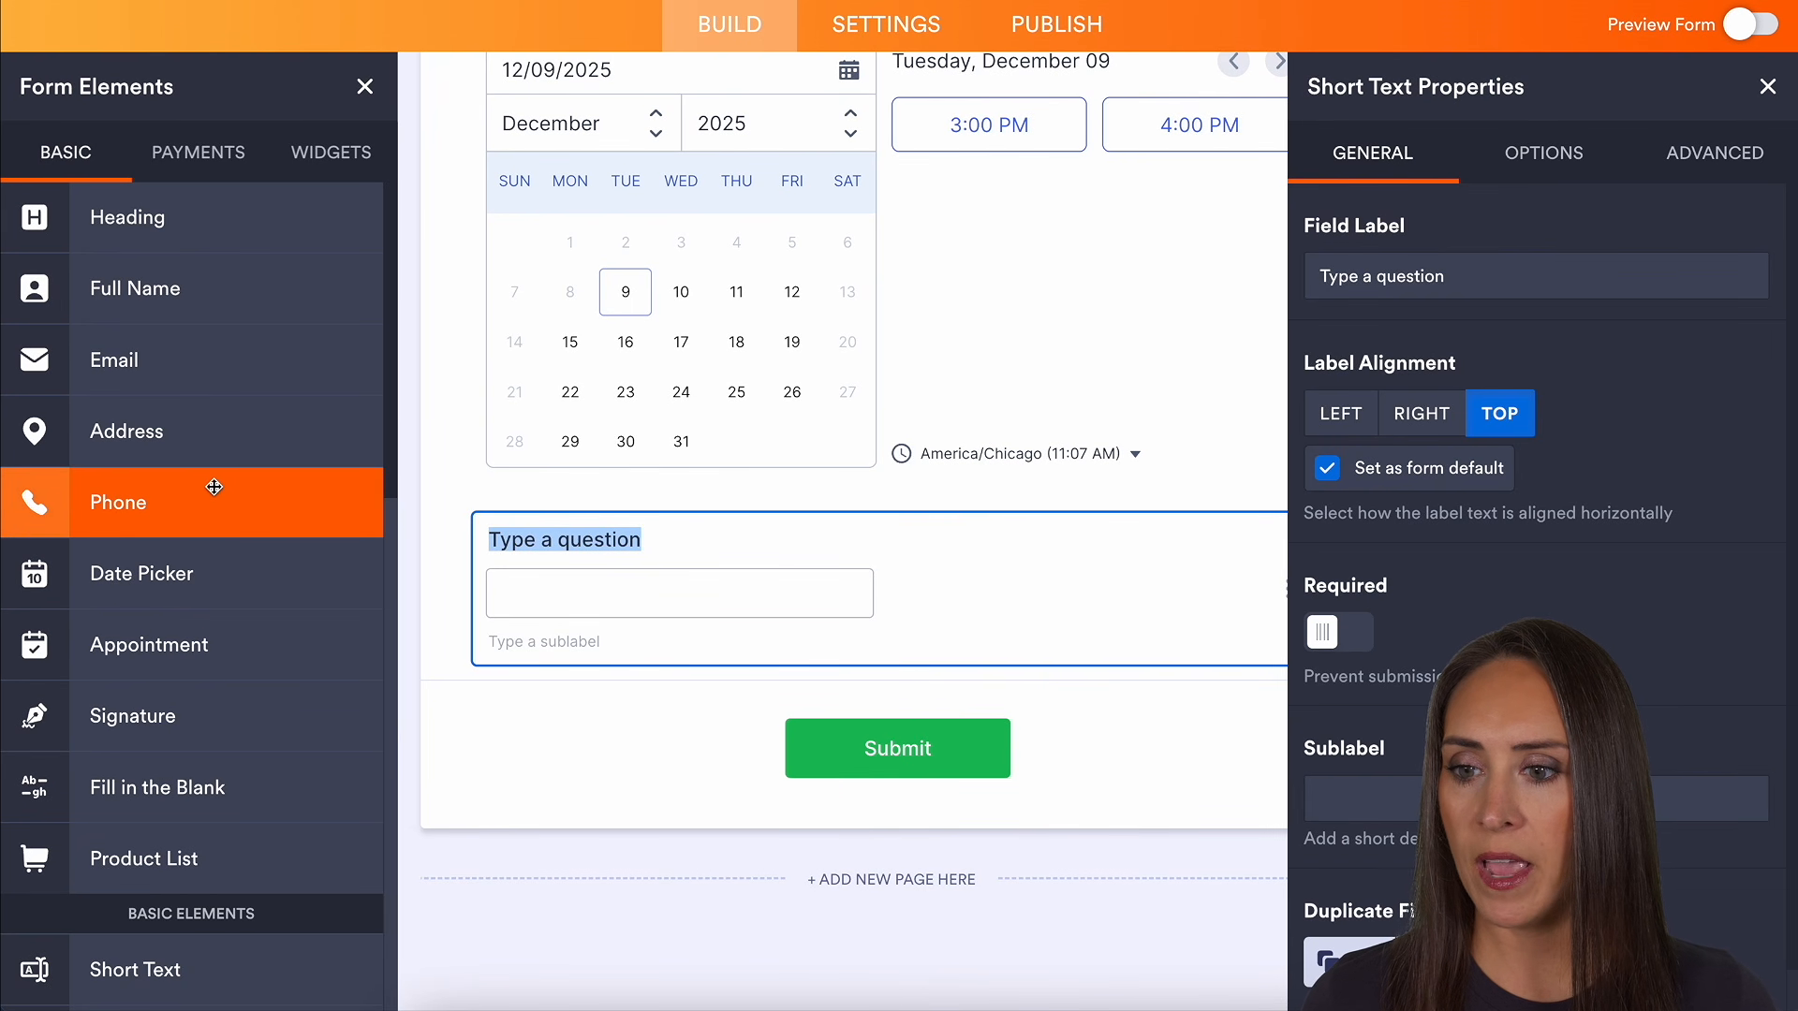
scroll(214, 487, "down", 6)
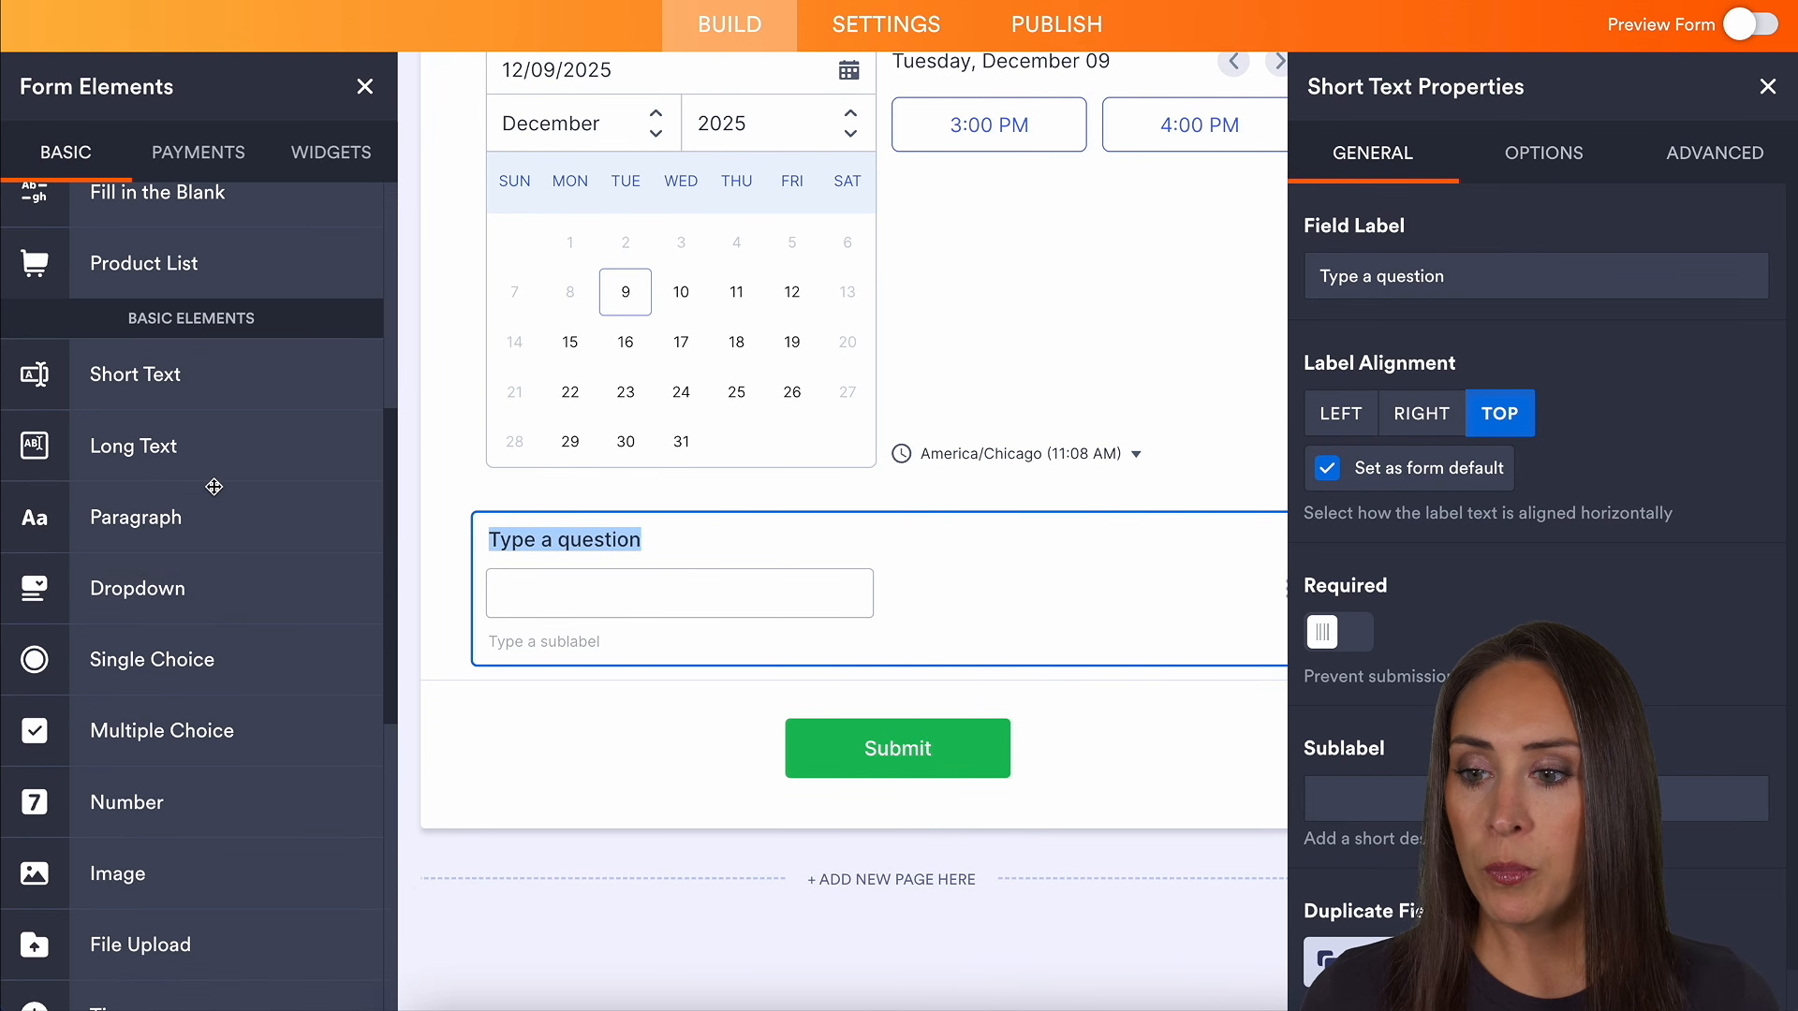
left_click(196, 588)
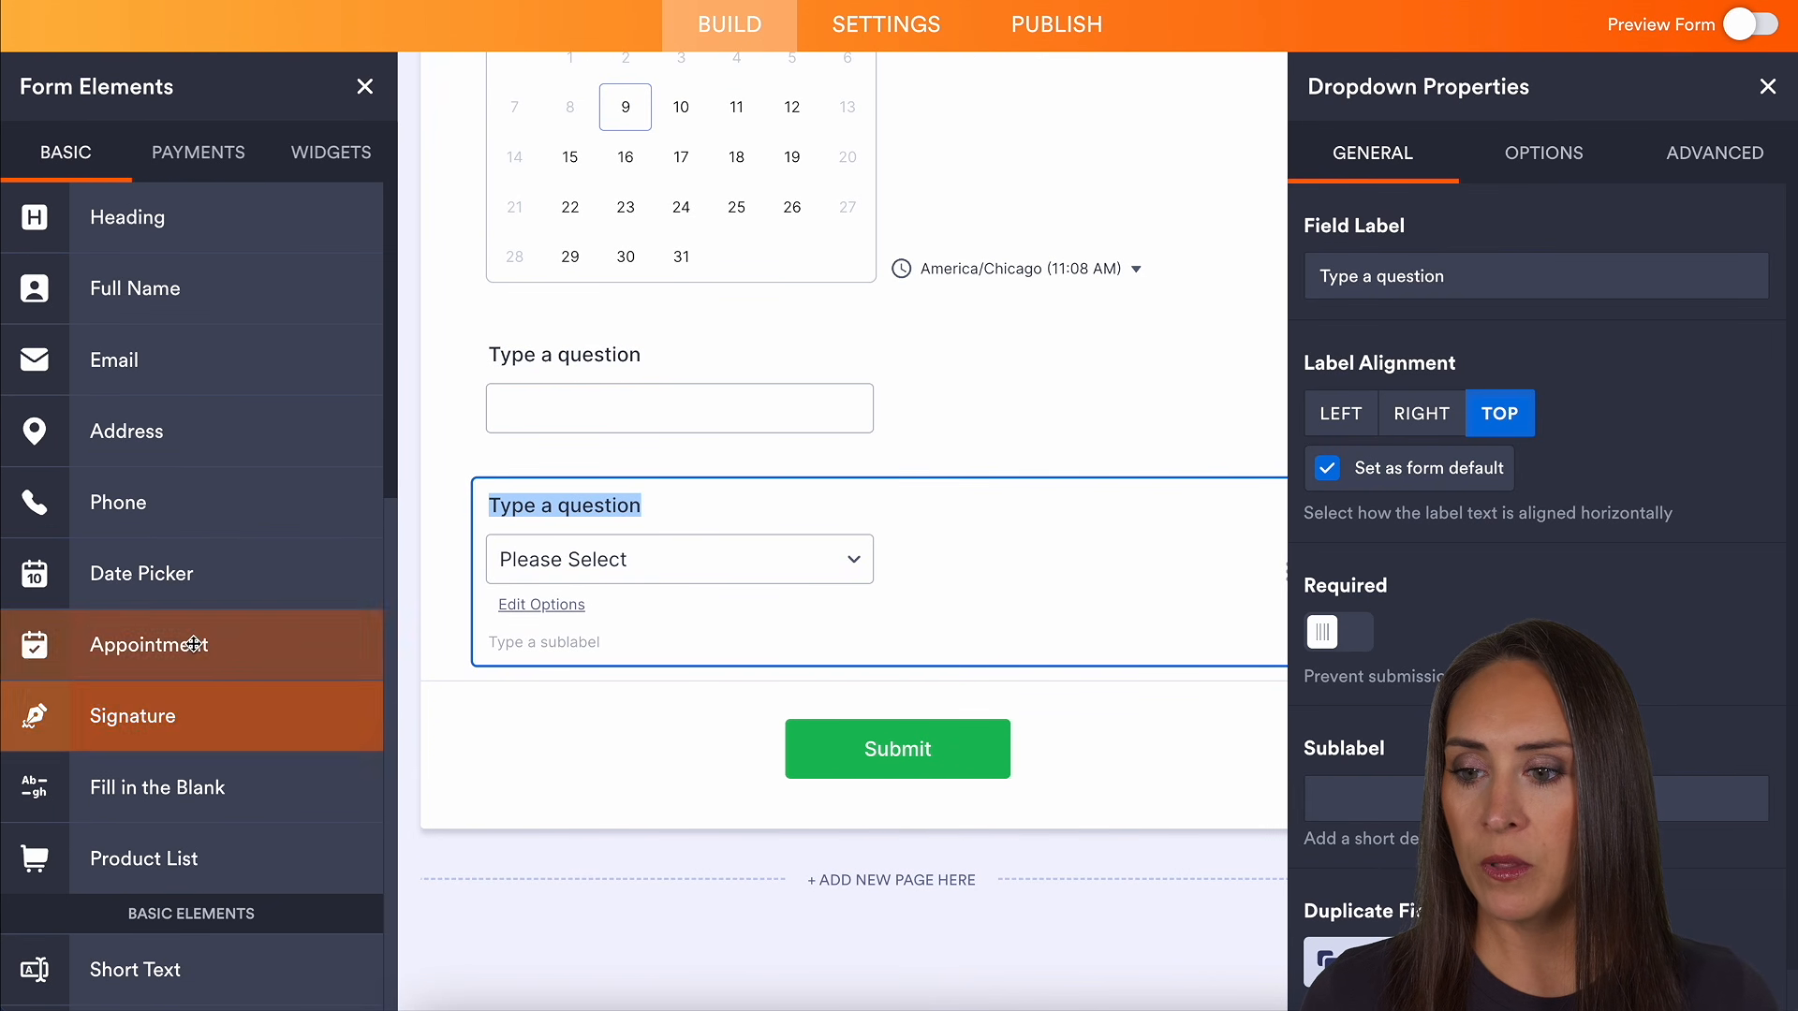
scroll(194, 644, "down", 5)
left_click(187, 717)
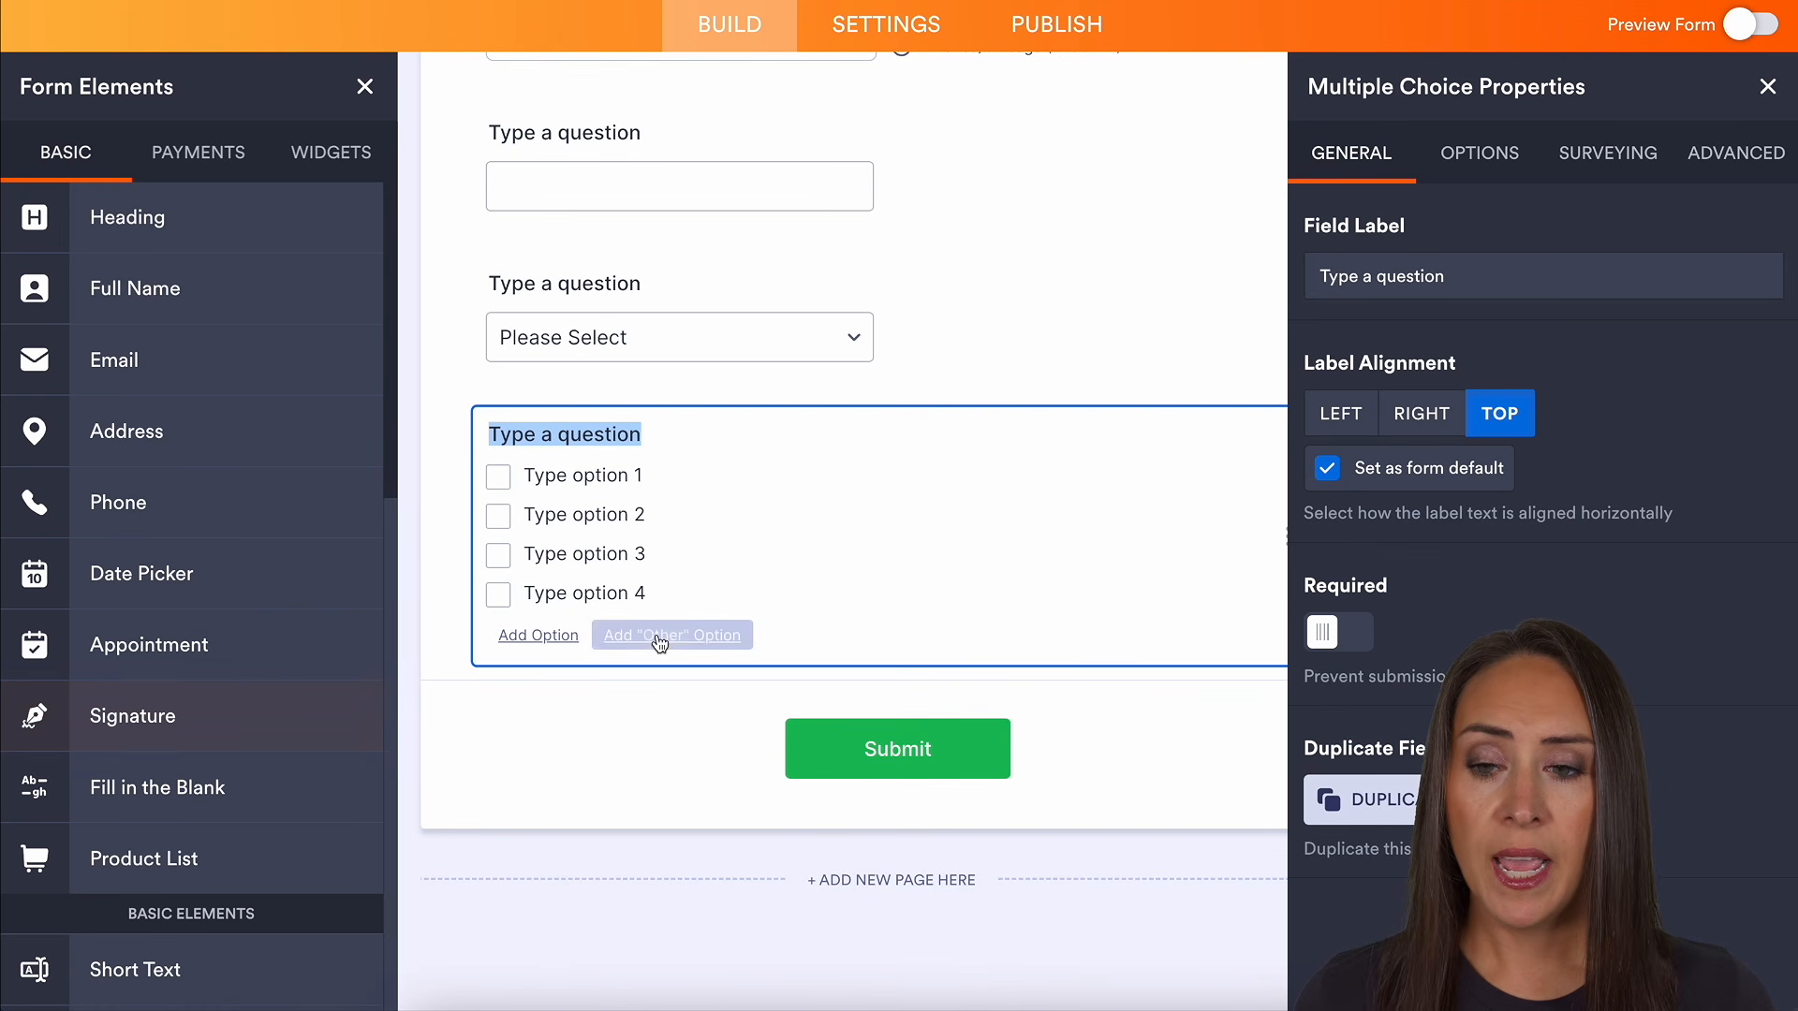
Move the dropdown question above the short text question
scroll(661, 591, "up", 3)
left_click(712, 479)
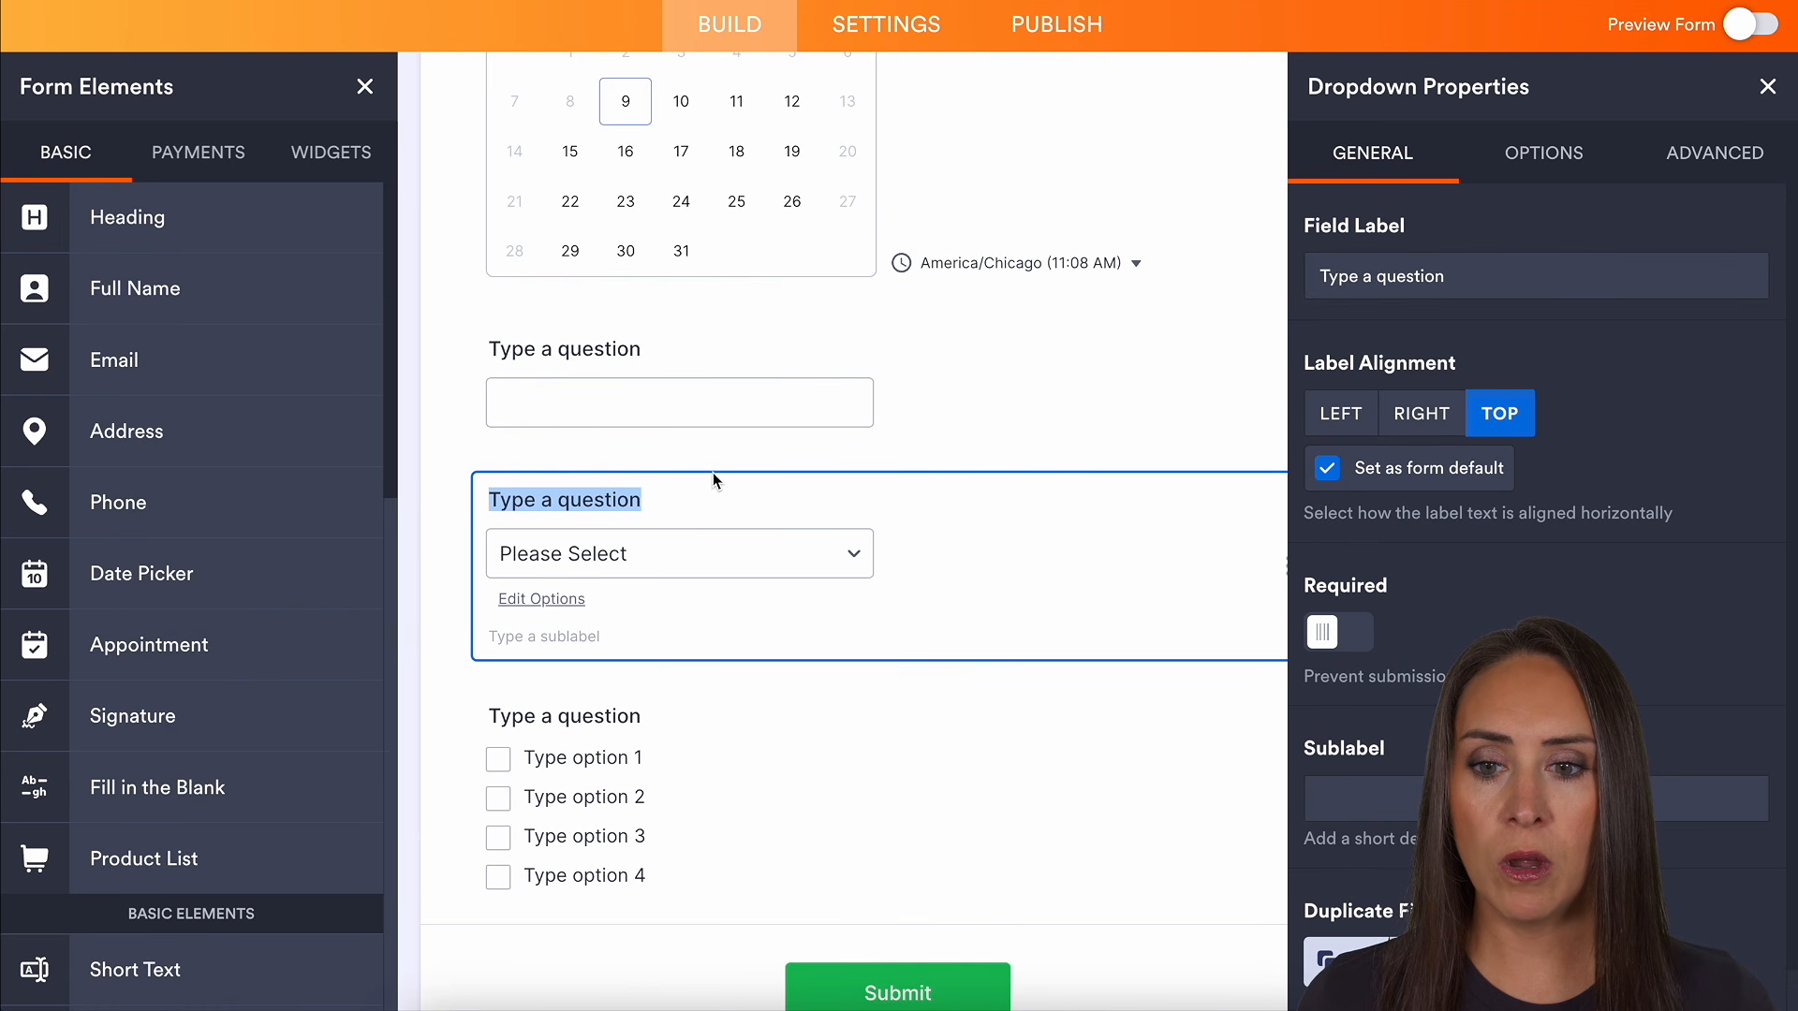
left_click(711, 374)
left_click_drag(696, 475, 695, 301)
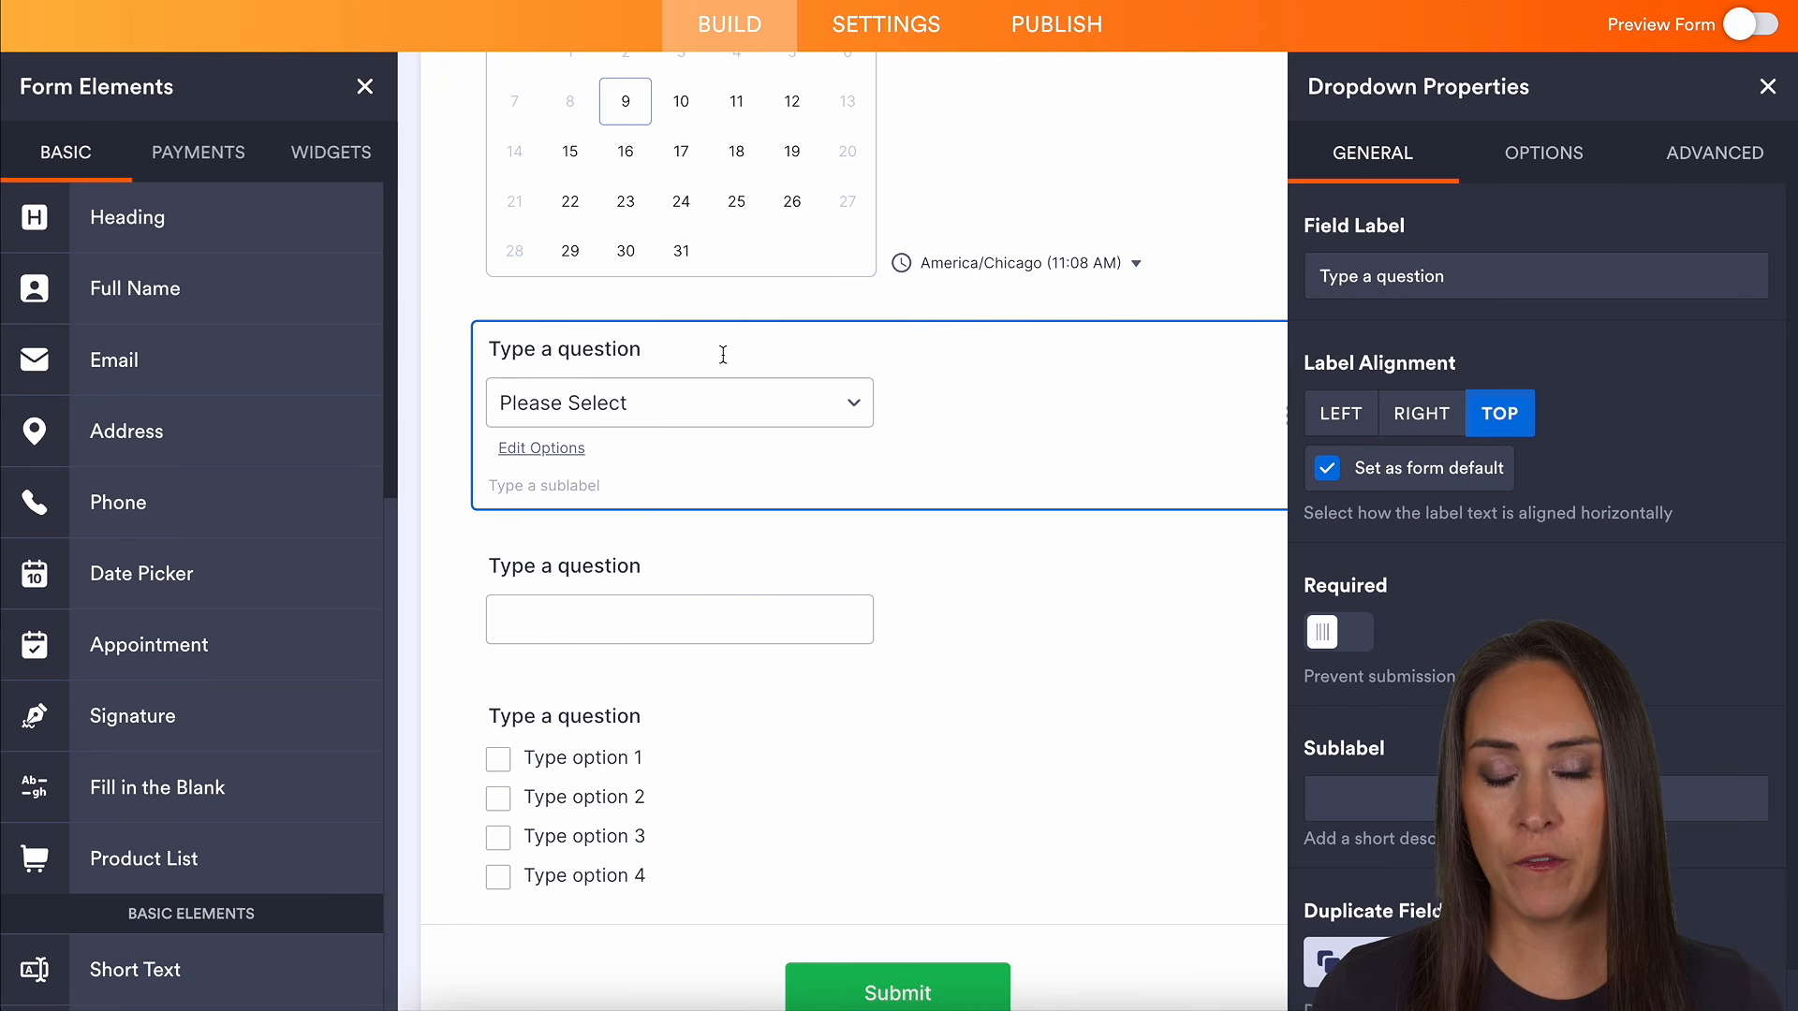
Add a second page after the form's multiple choice question
scroll(888, 486, "down", 3)
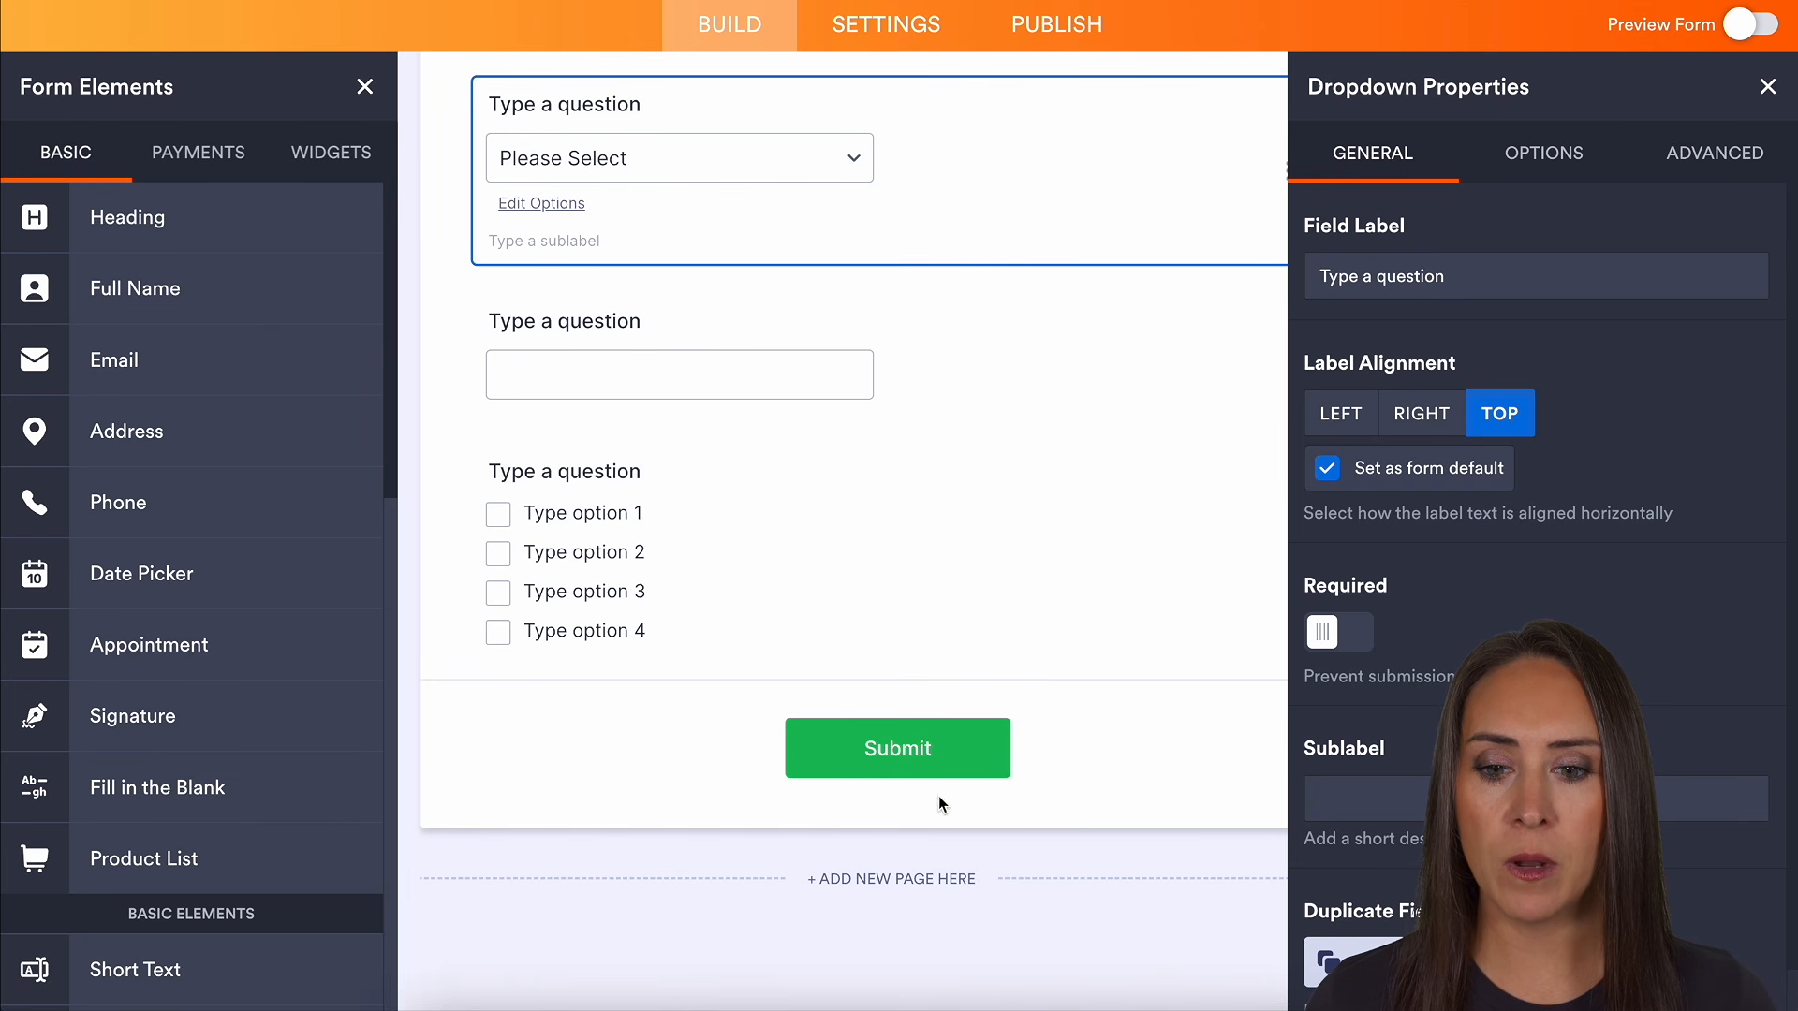
left_click(904, 880)
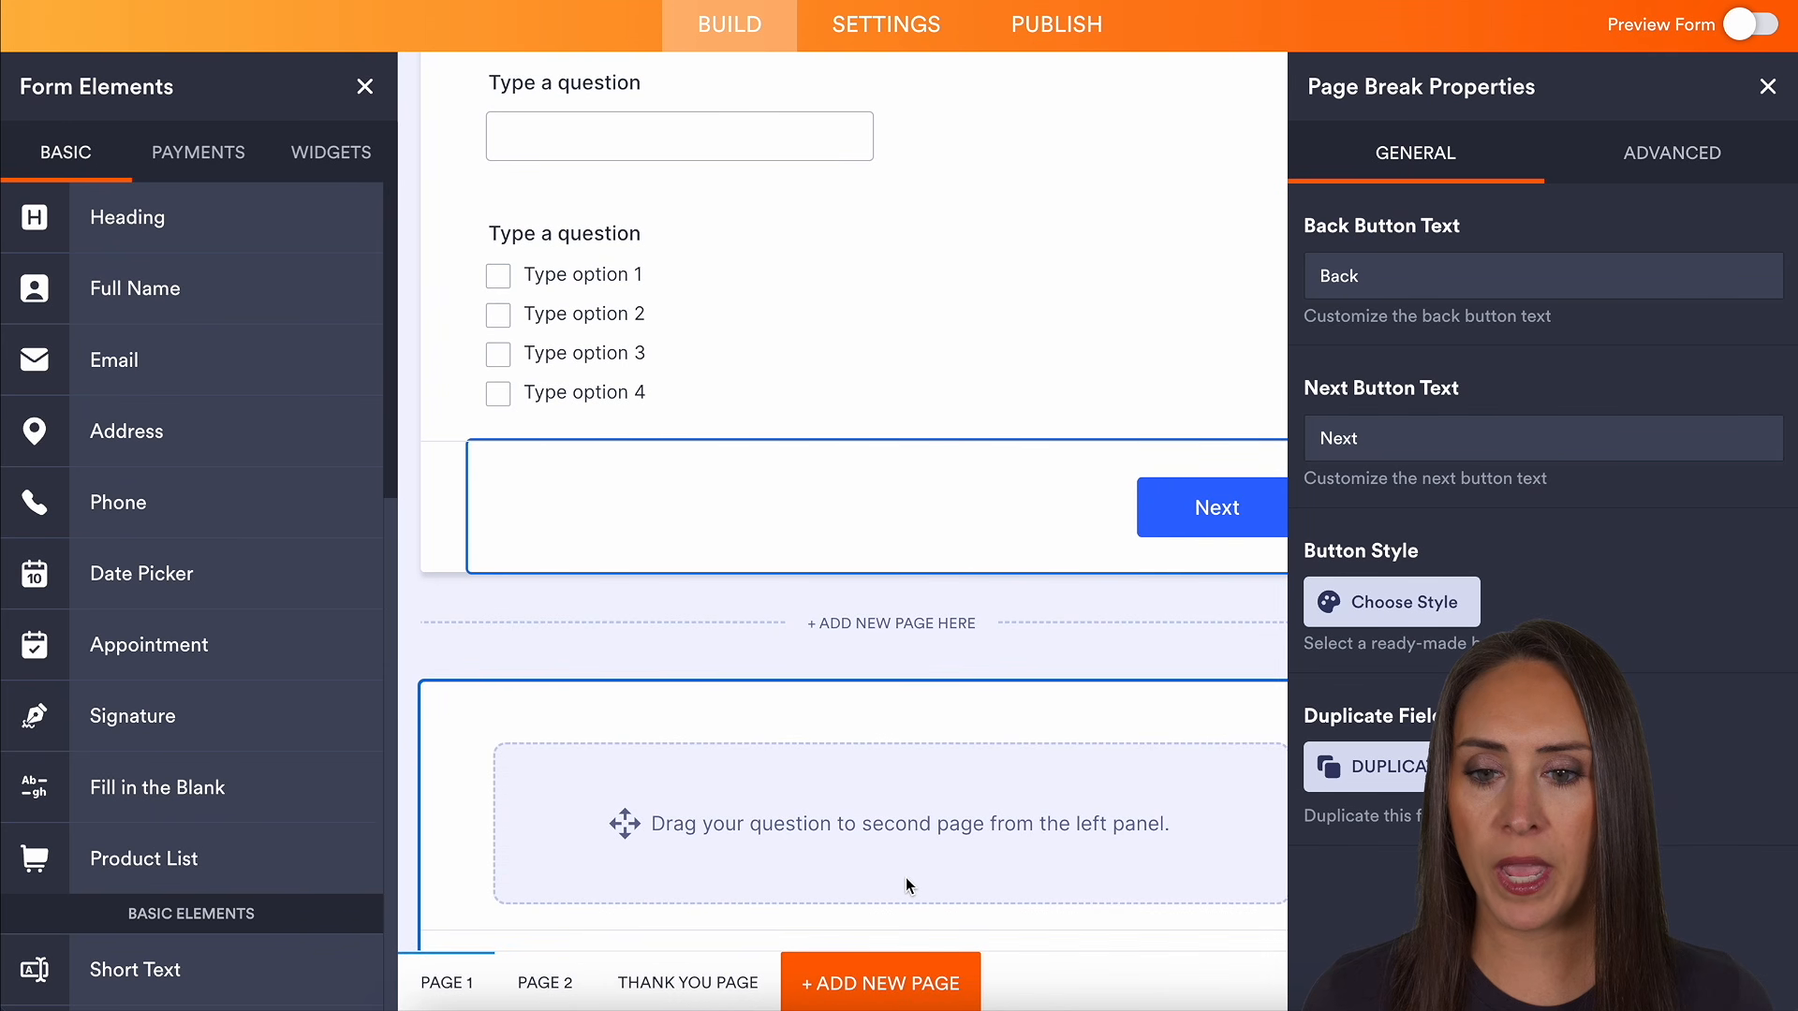
scroll(862, 745, "down", 3)
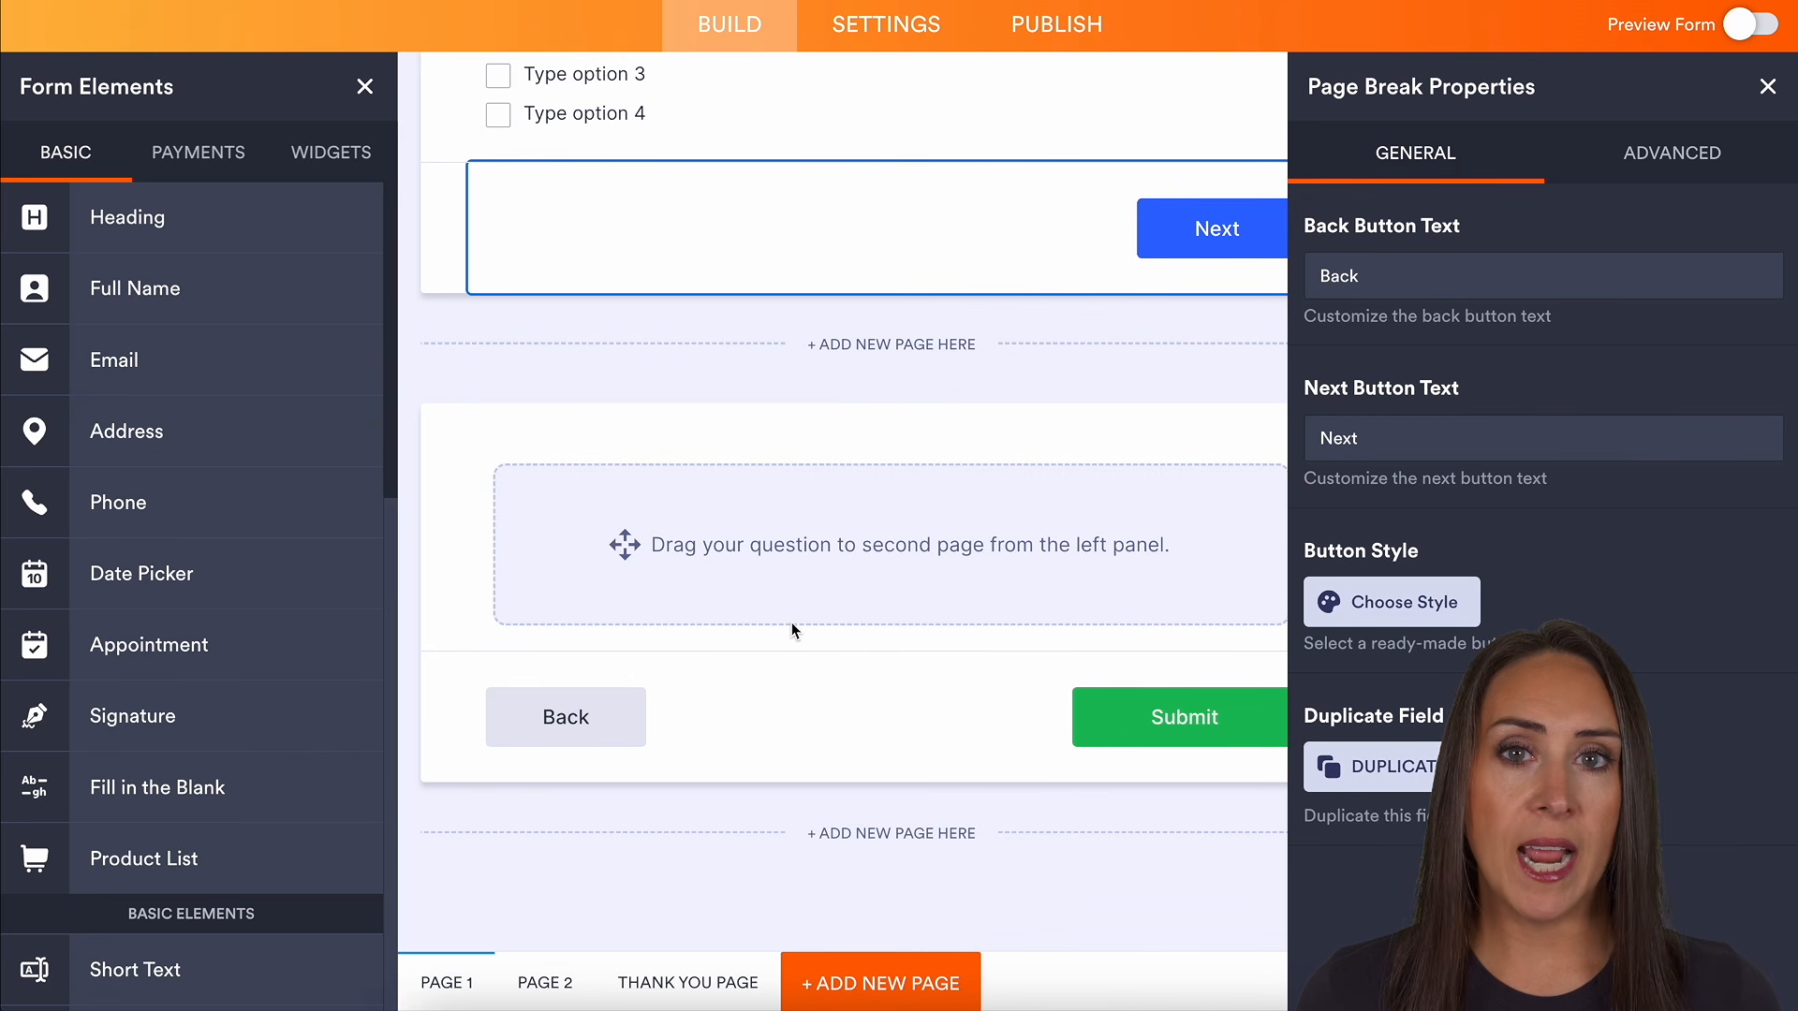
Add an Image and a Number field to the second page, with a Single Choice field between them
scroll(293, 590, "down", 8)
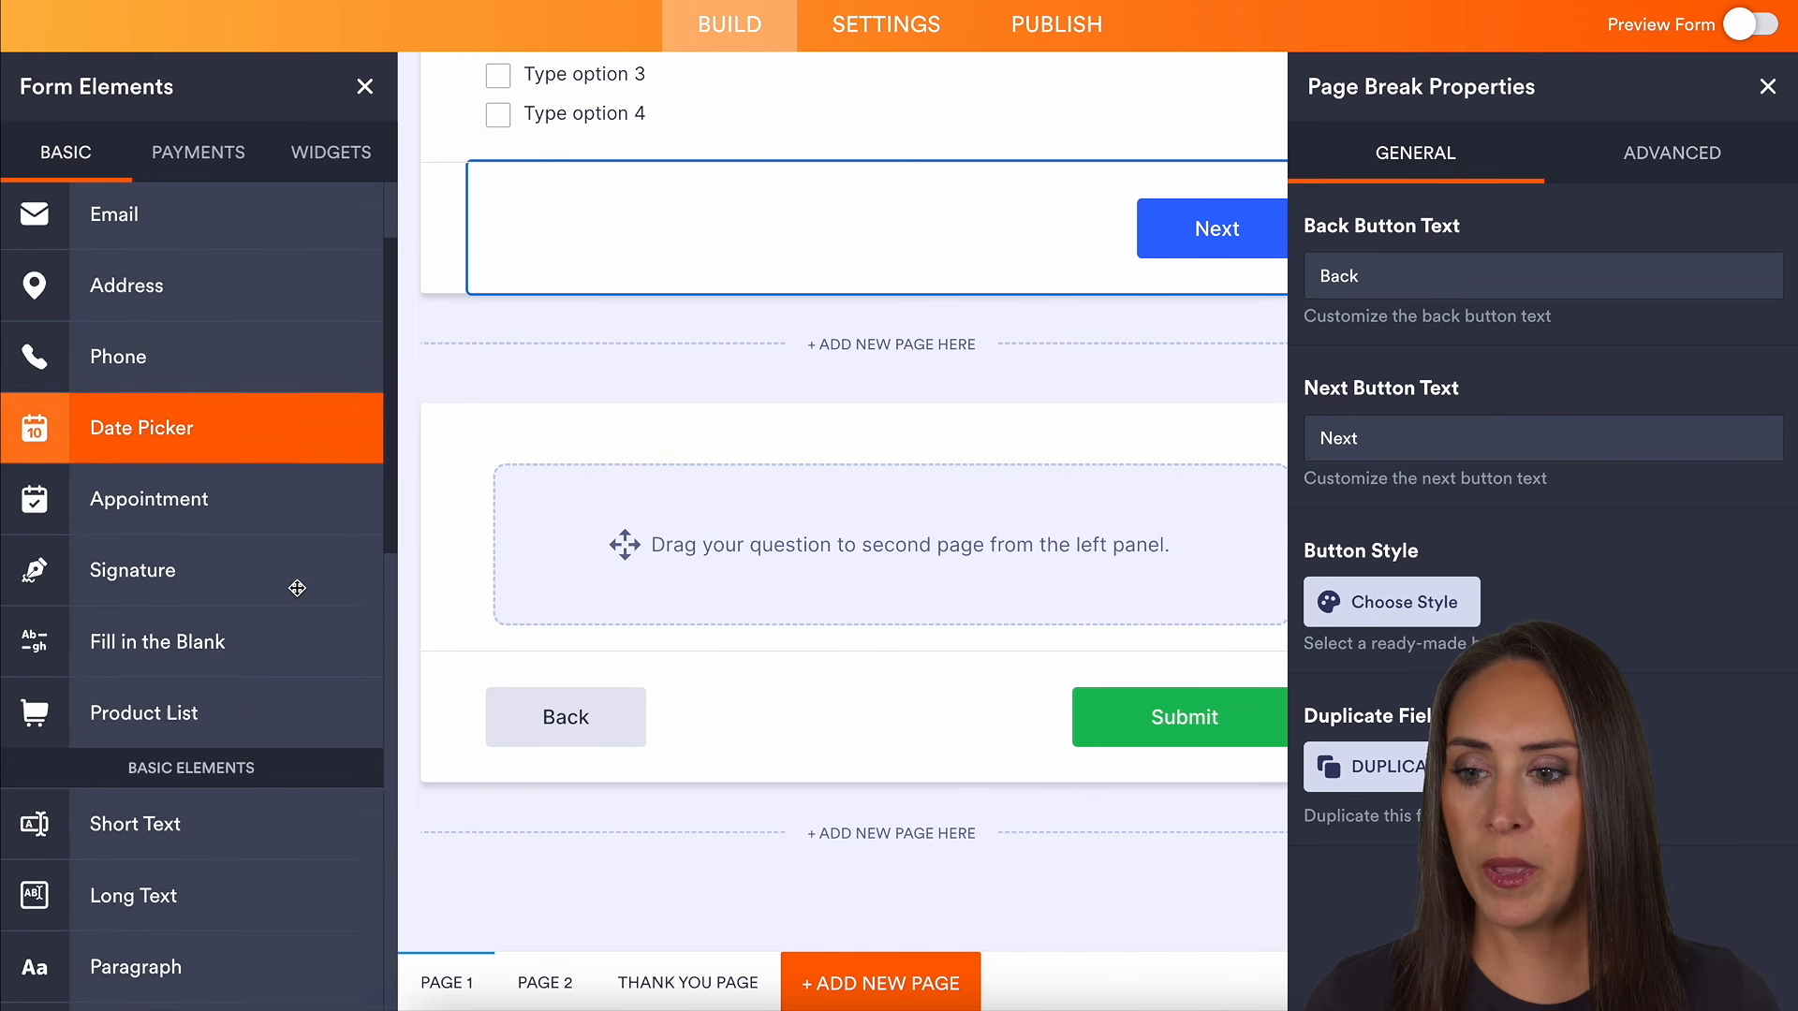
left_click_drag(214, 756, 728, 546)
left_click_drag(281, 693, 678, 602)
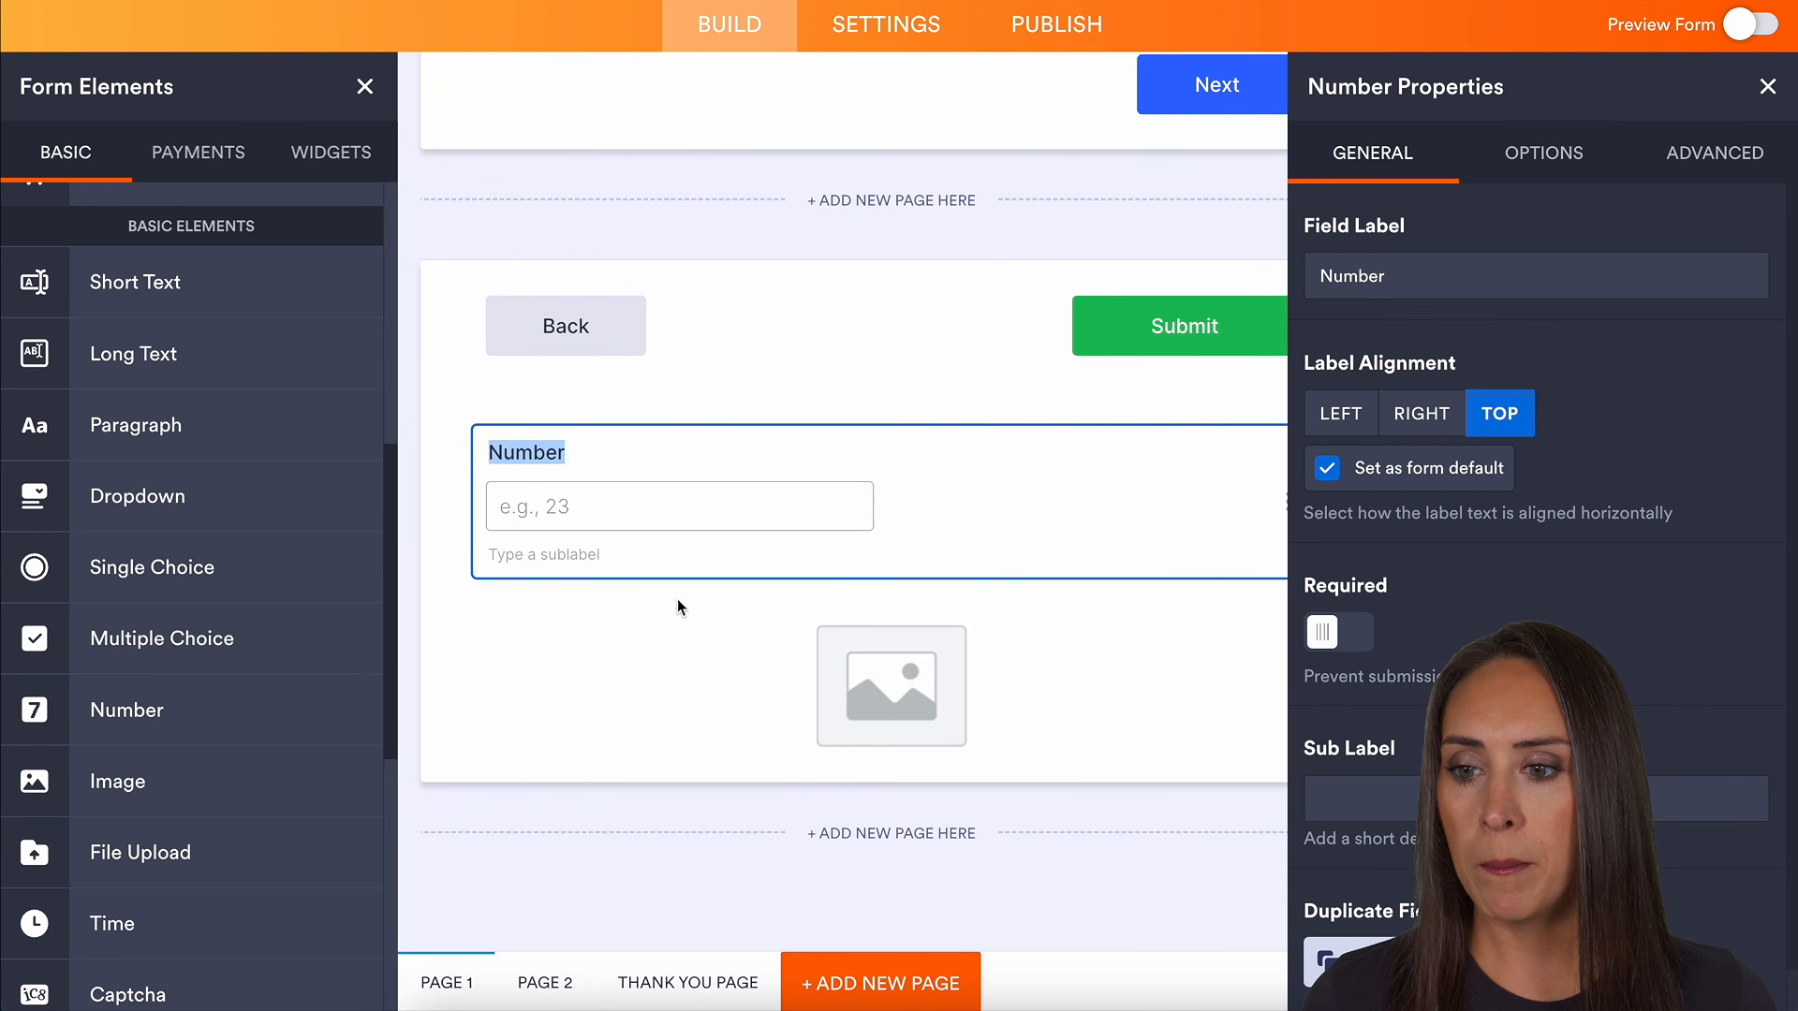
left_click_drag(215, 567, 880, 610)
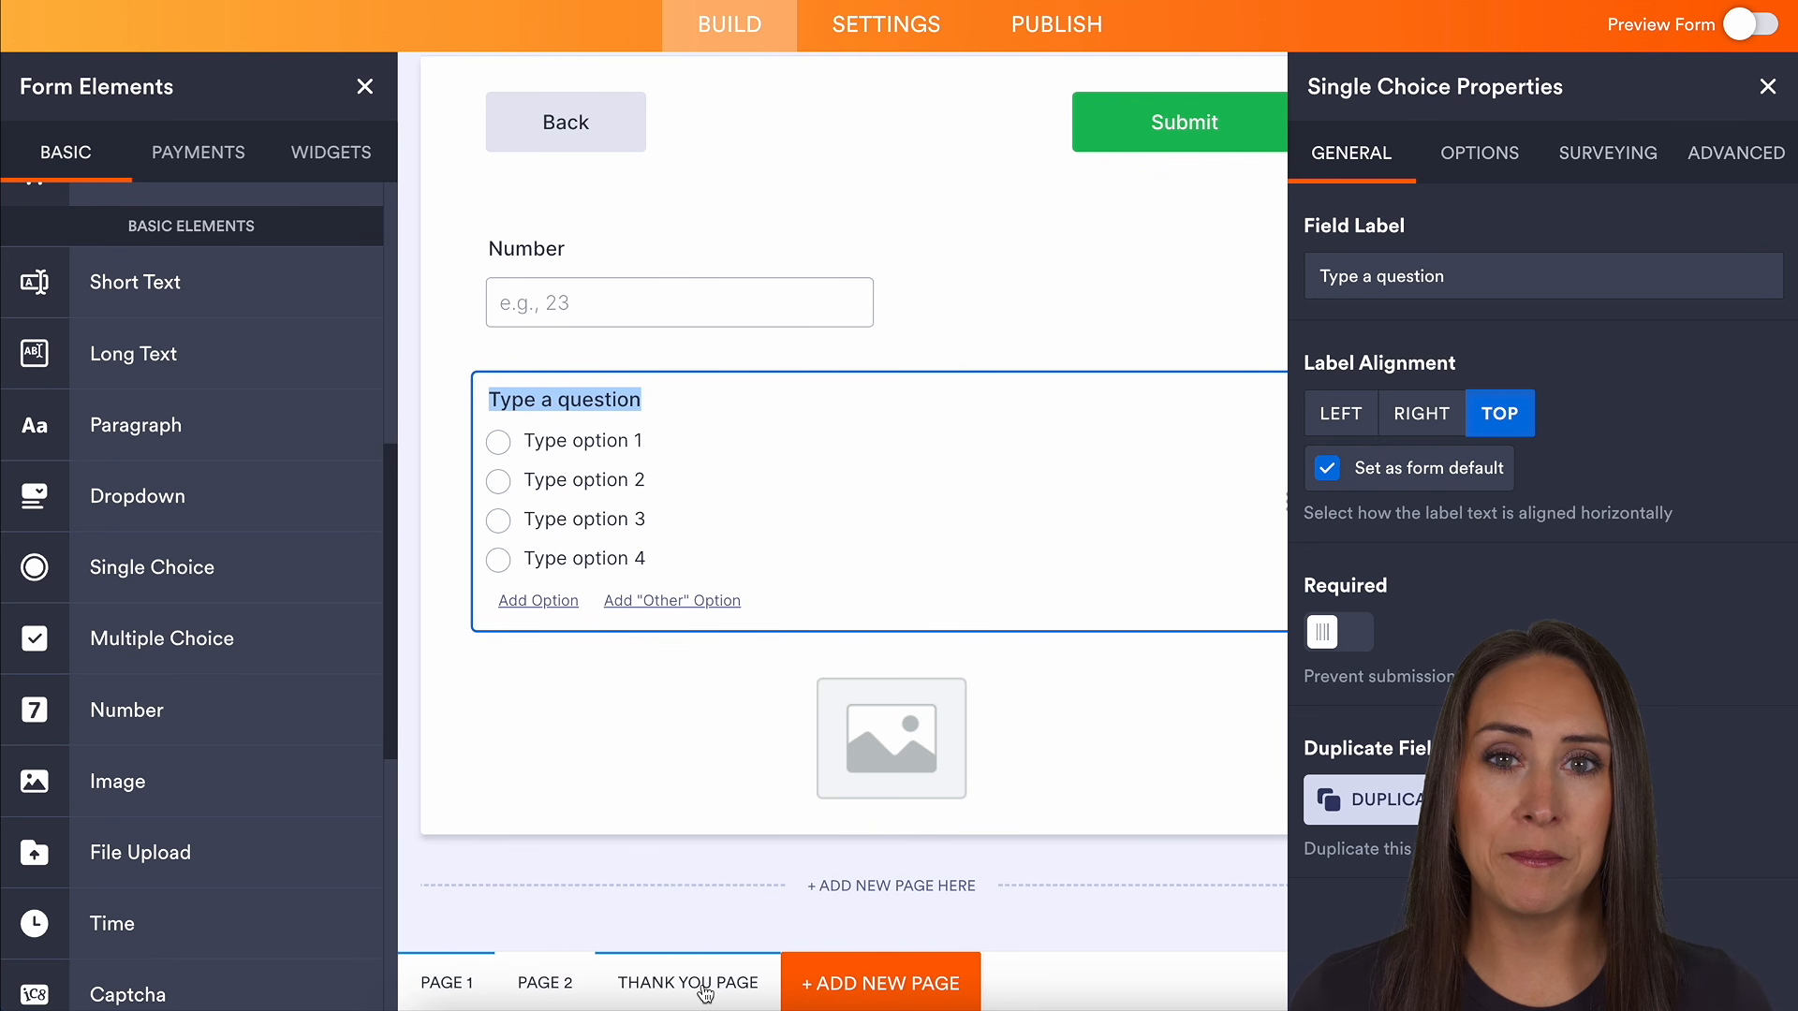
Add a PayPal payment field between Address and Appointment on the first page, and review its payment type and payment method settings
scroll(898, 584, "up", 4)
scroll(901, 591, "up", 10)
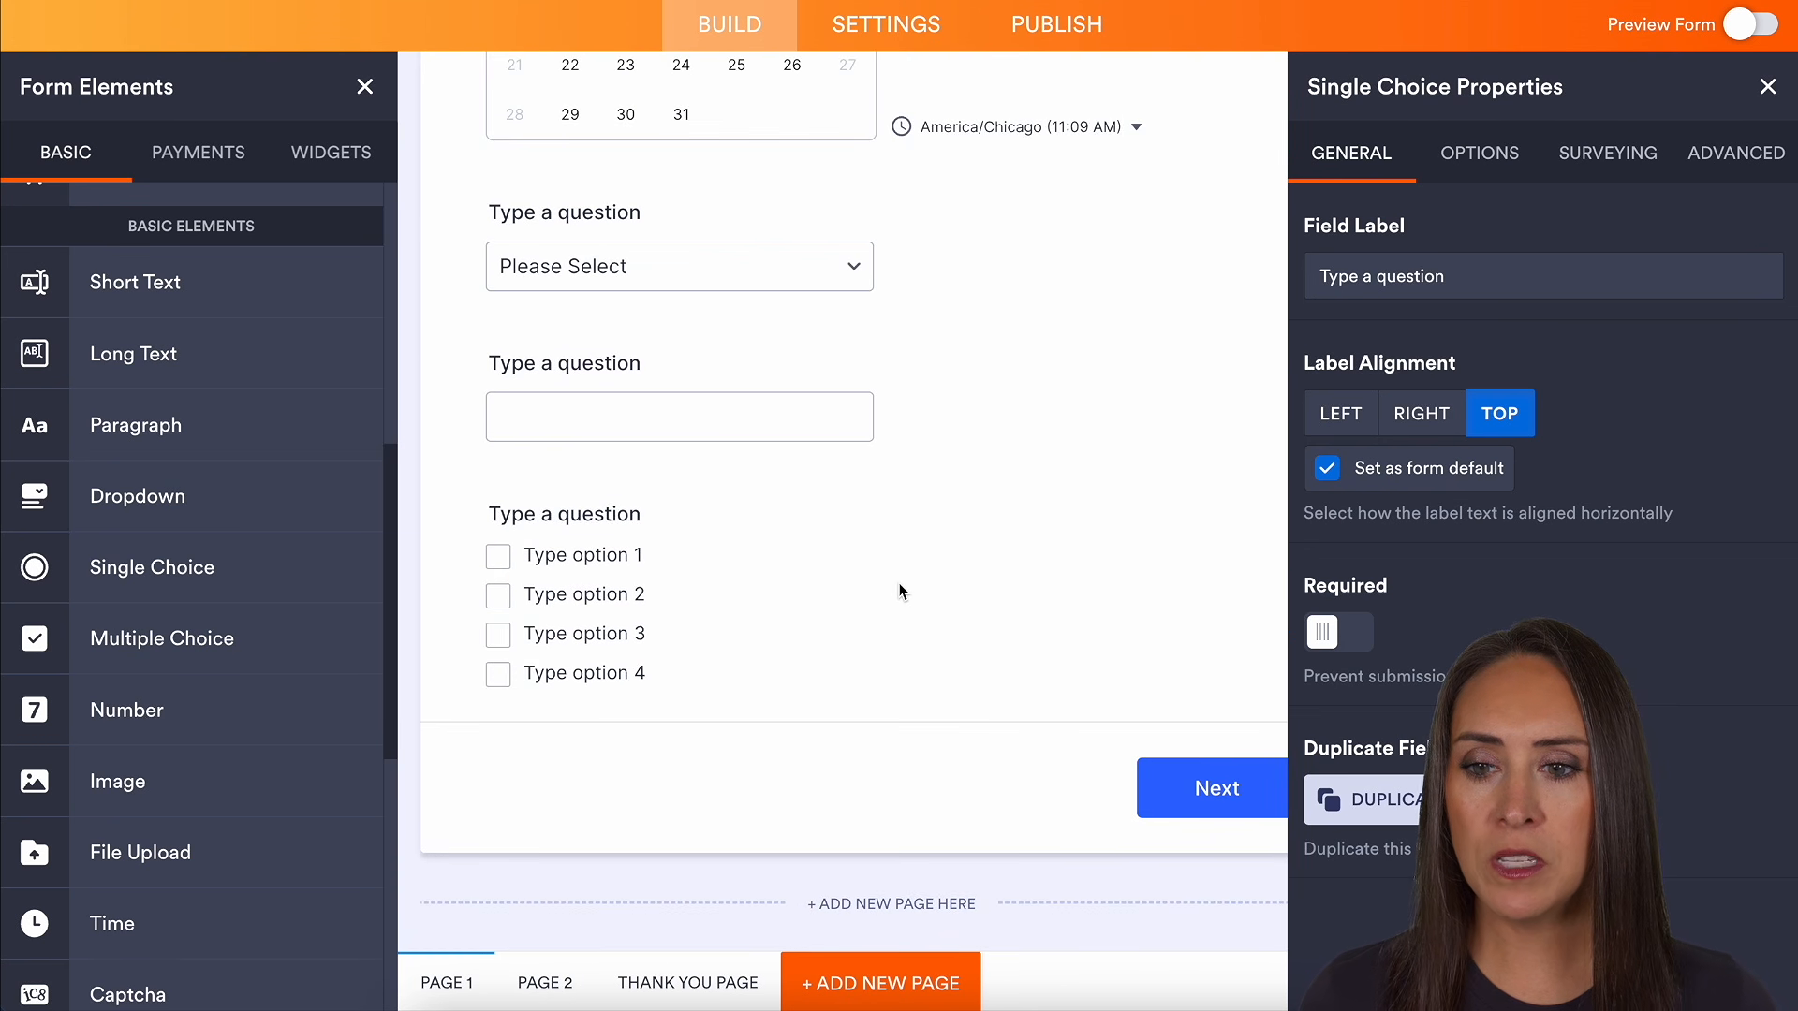
scroll(901, 591, "up", 2)
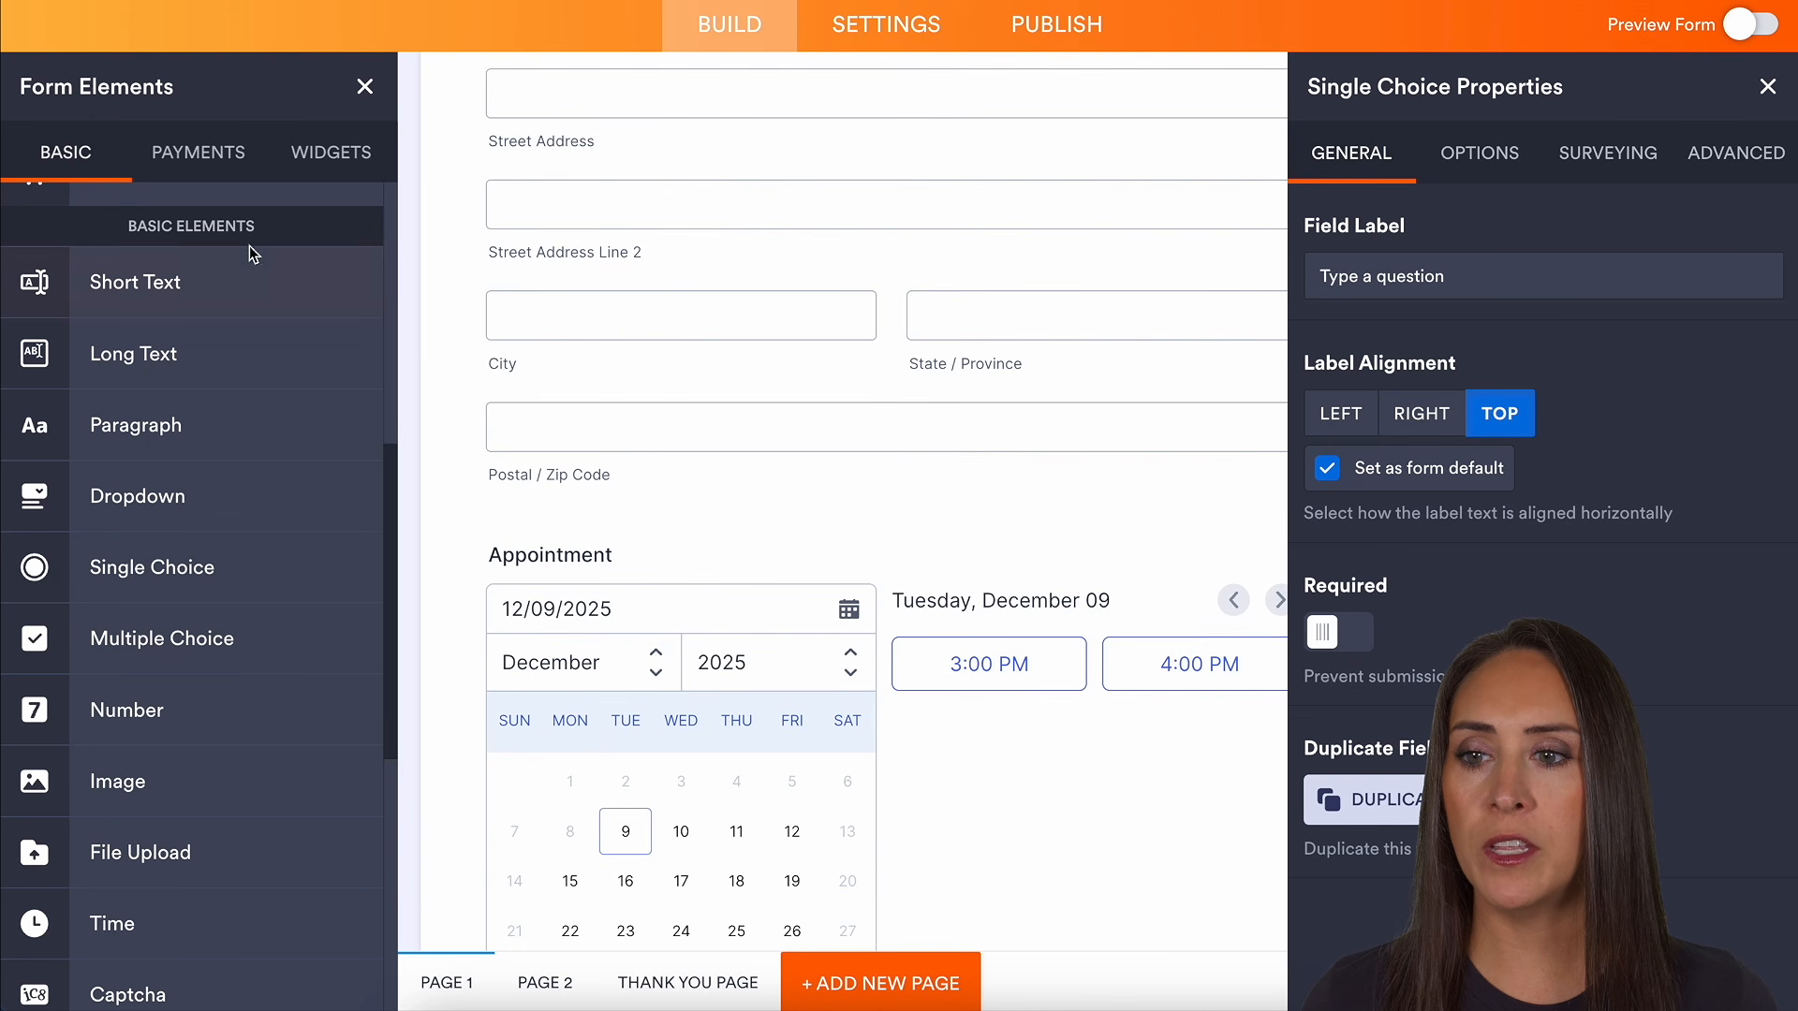
left_click(229, 173)
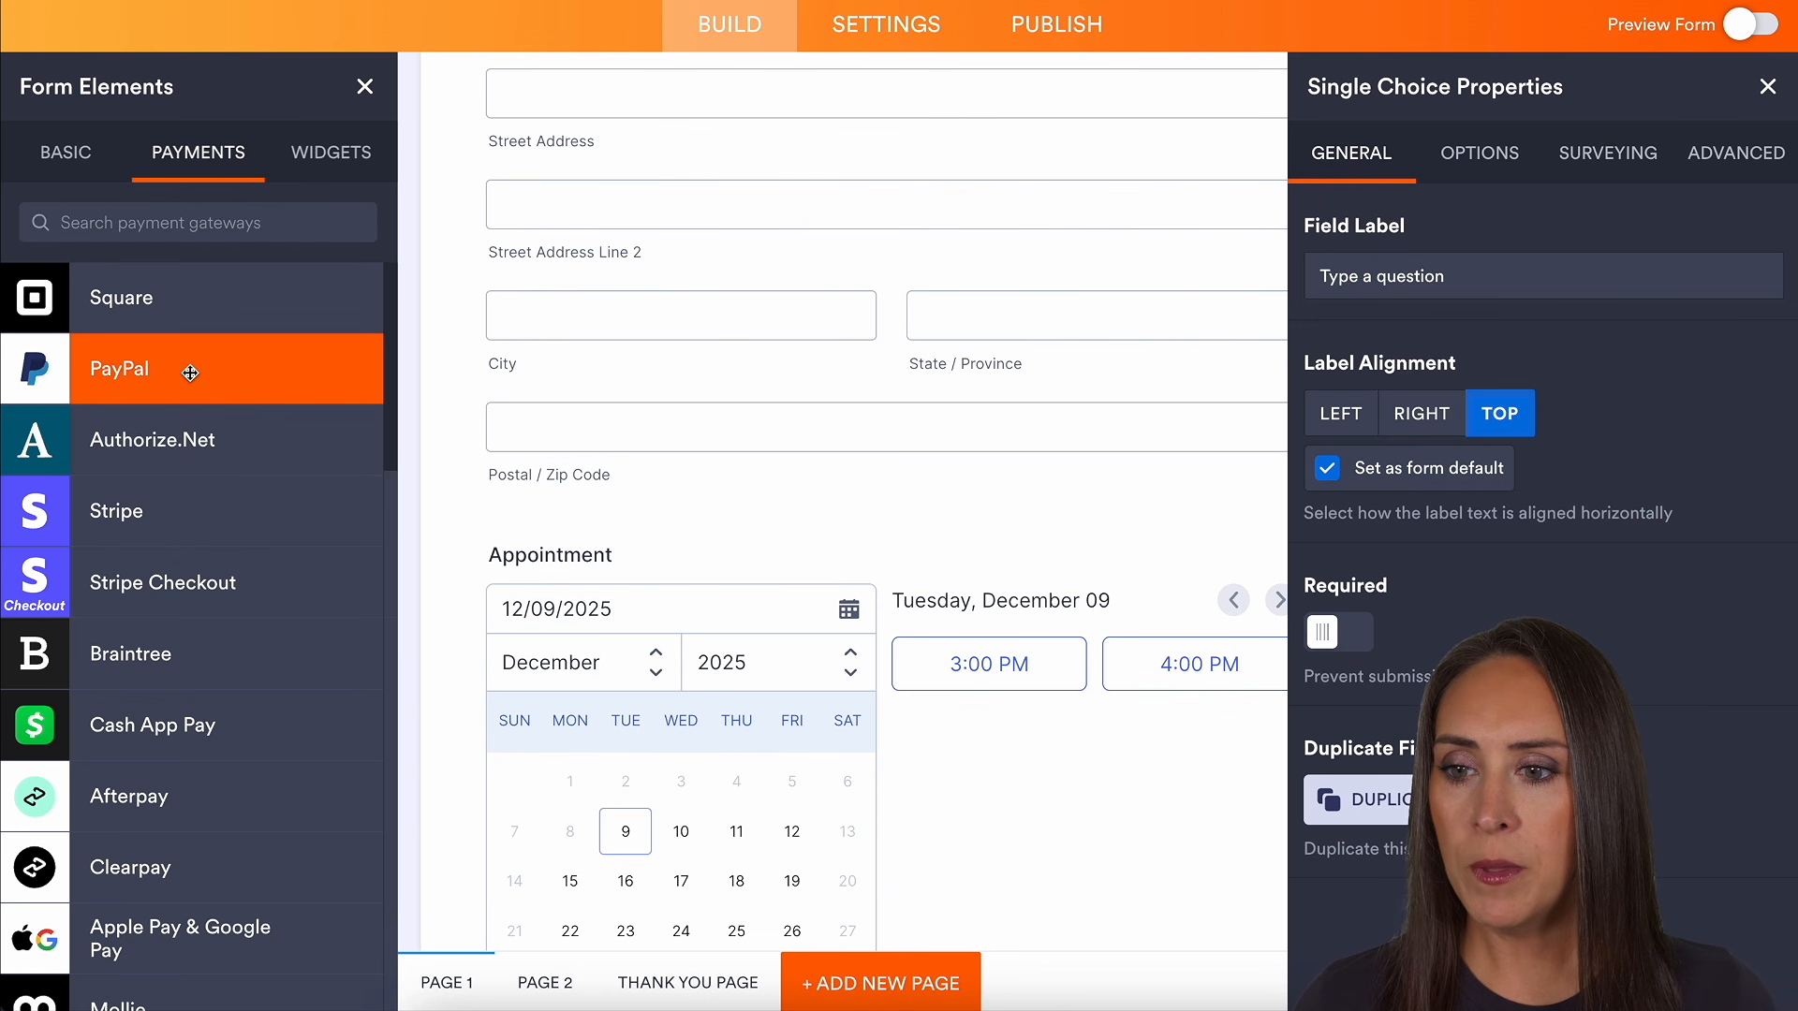
left_click_drag(181, 367, 758, 531)
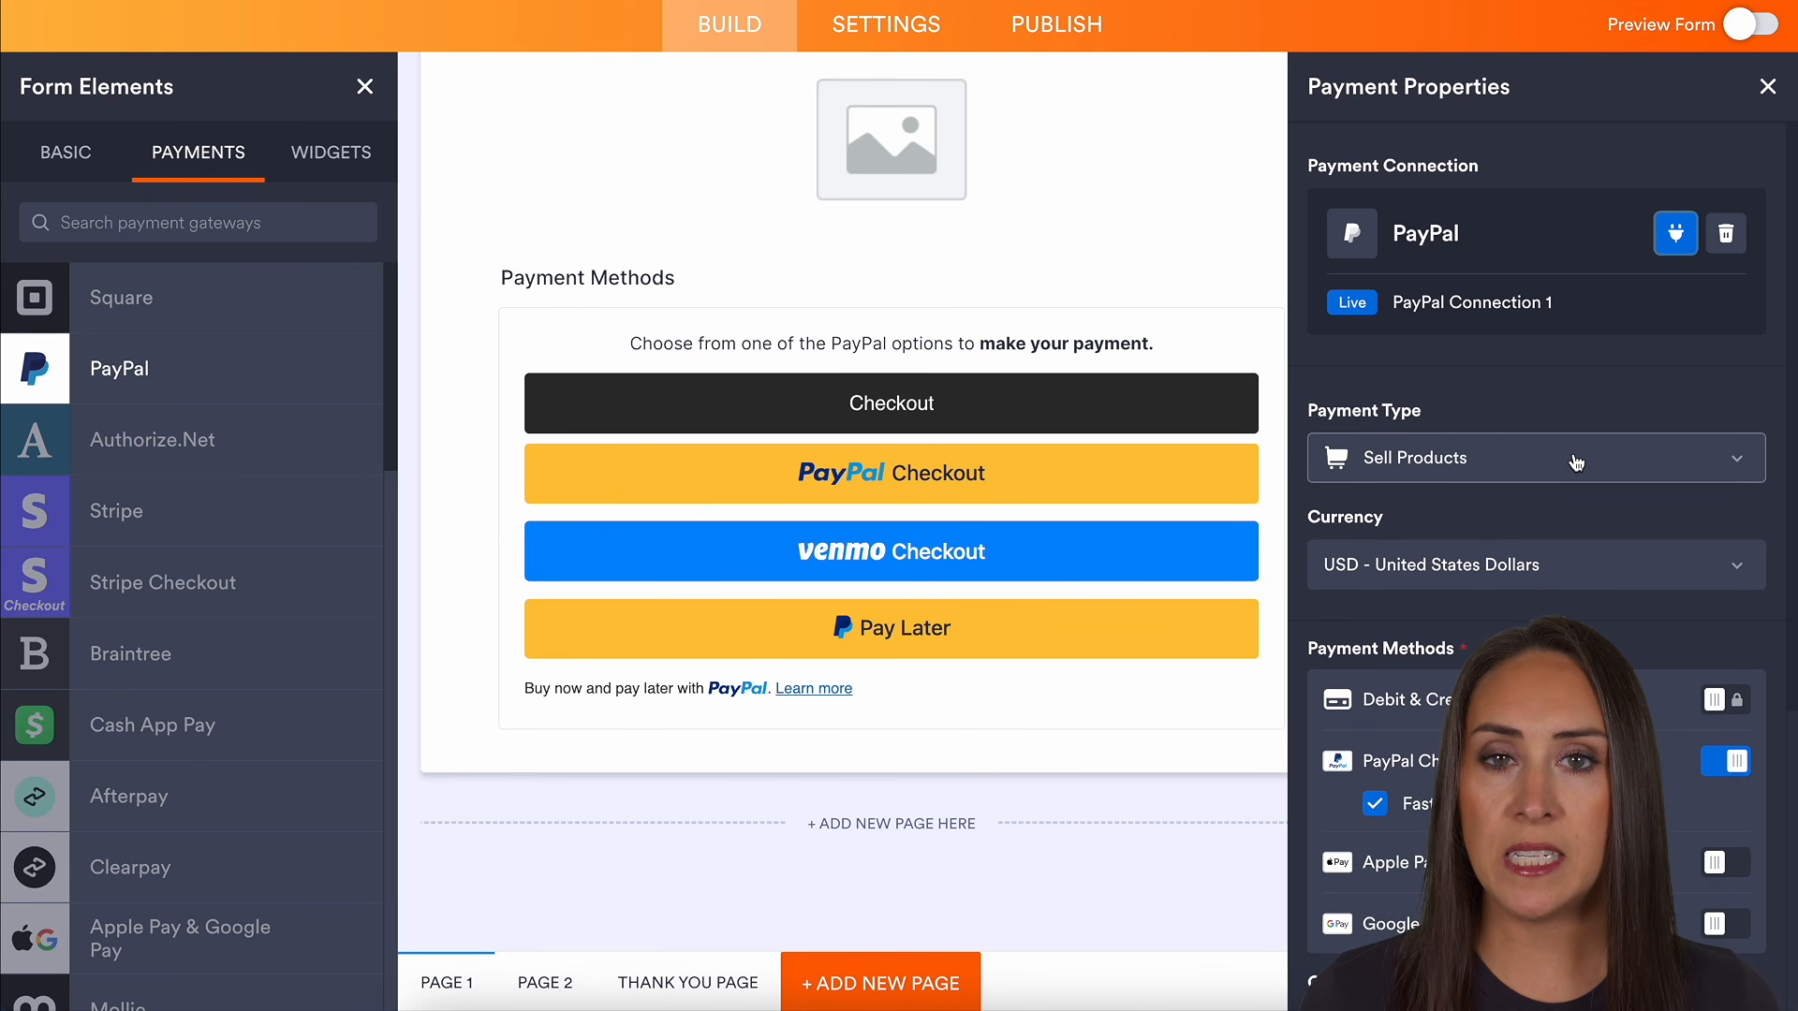
left_click(1574, 459)
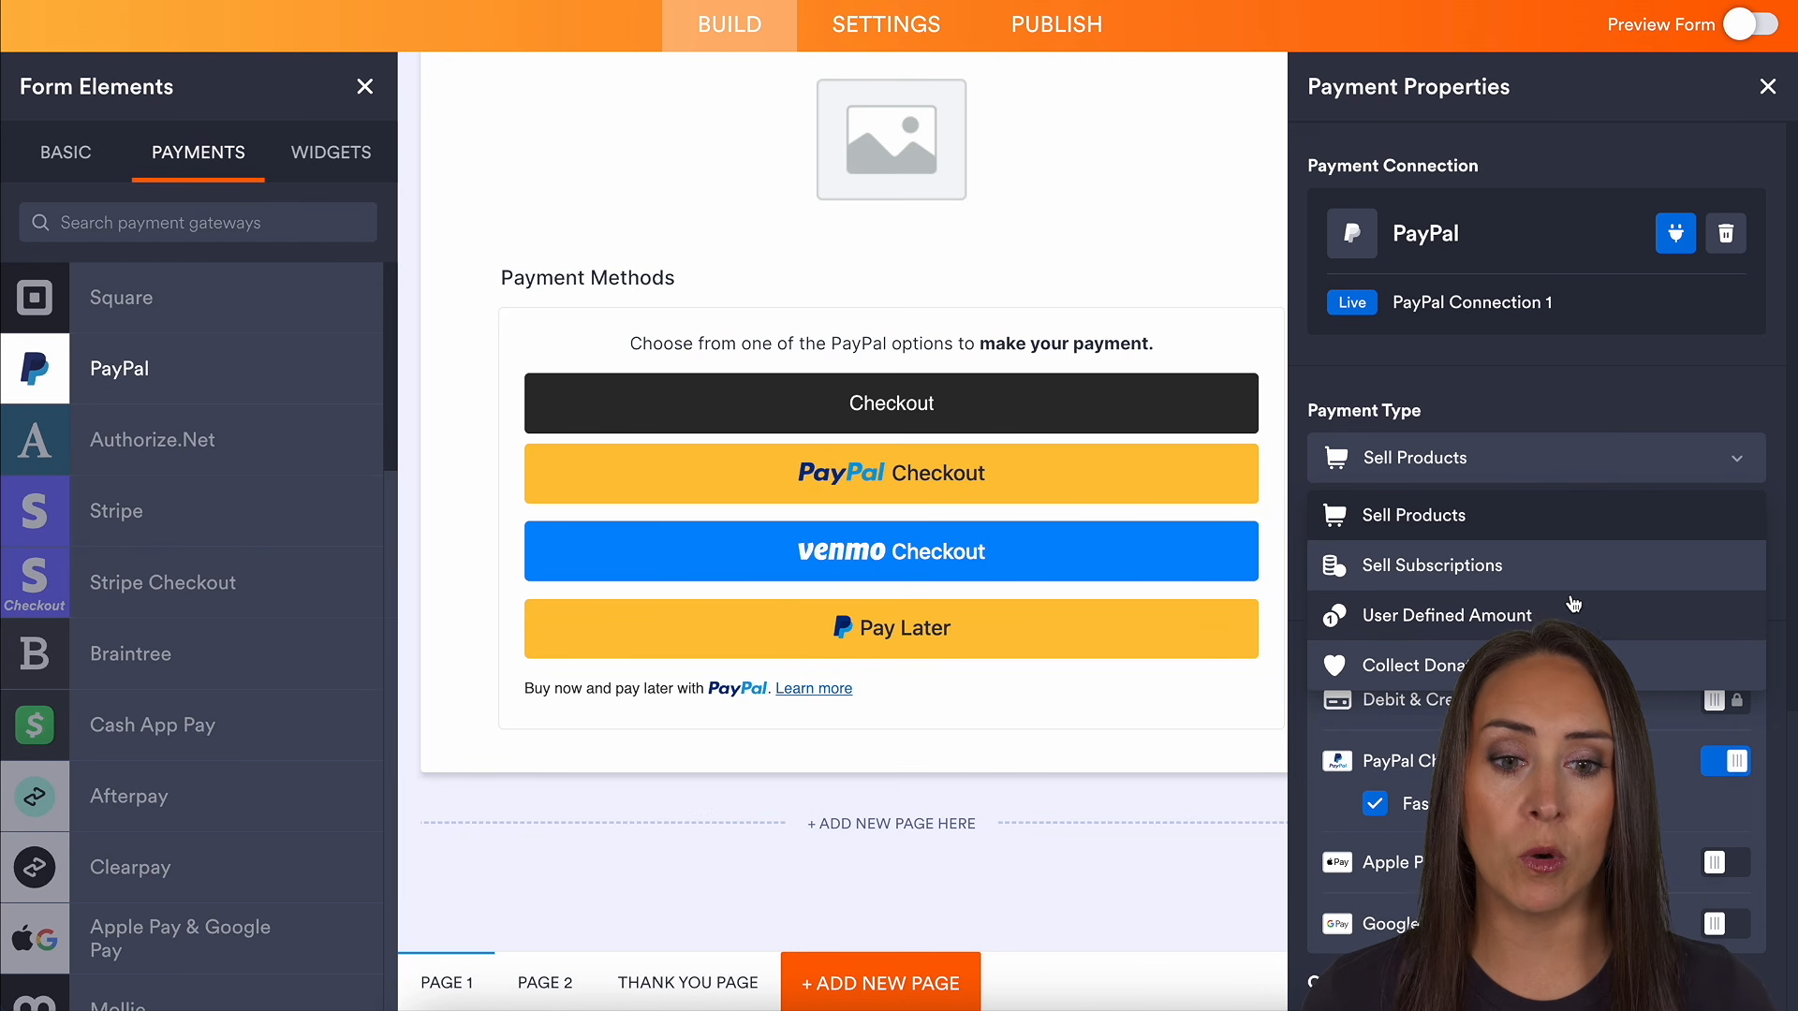
left_click(1560, 384)
scroll(1558, 382, "down", 5)
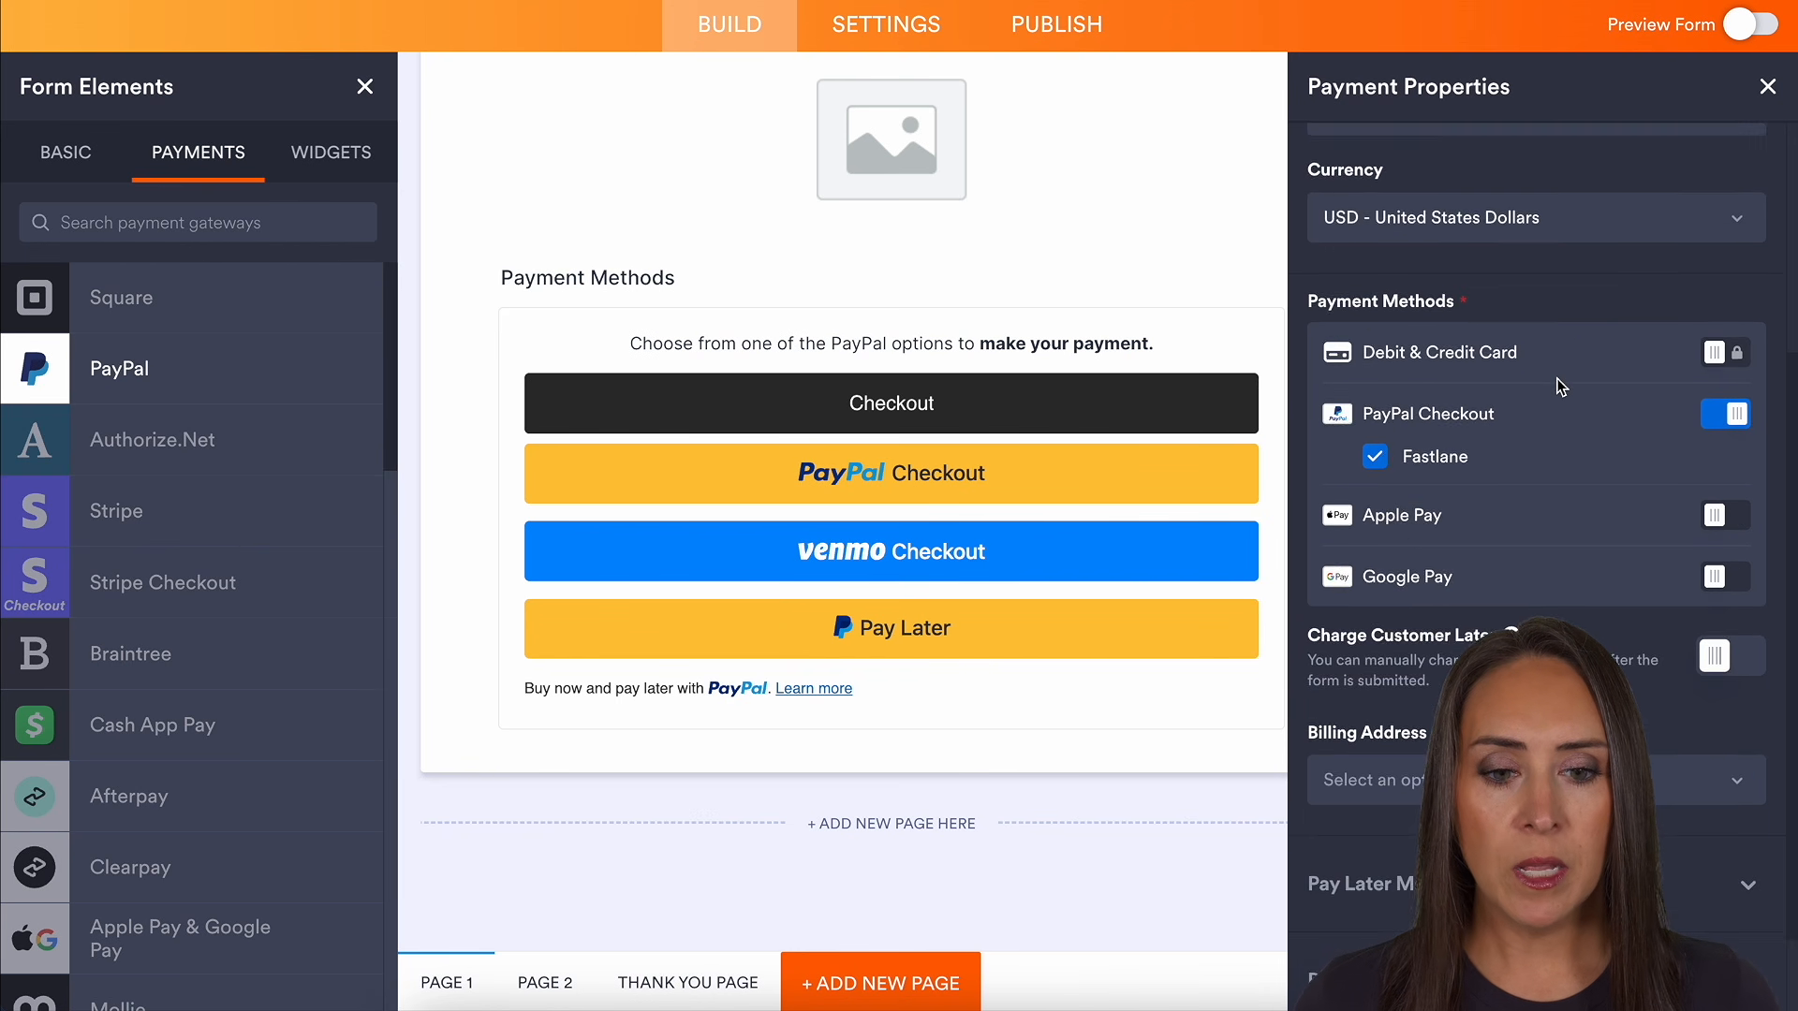
scroll(1561, 385, "up", 5)
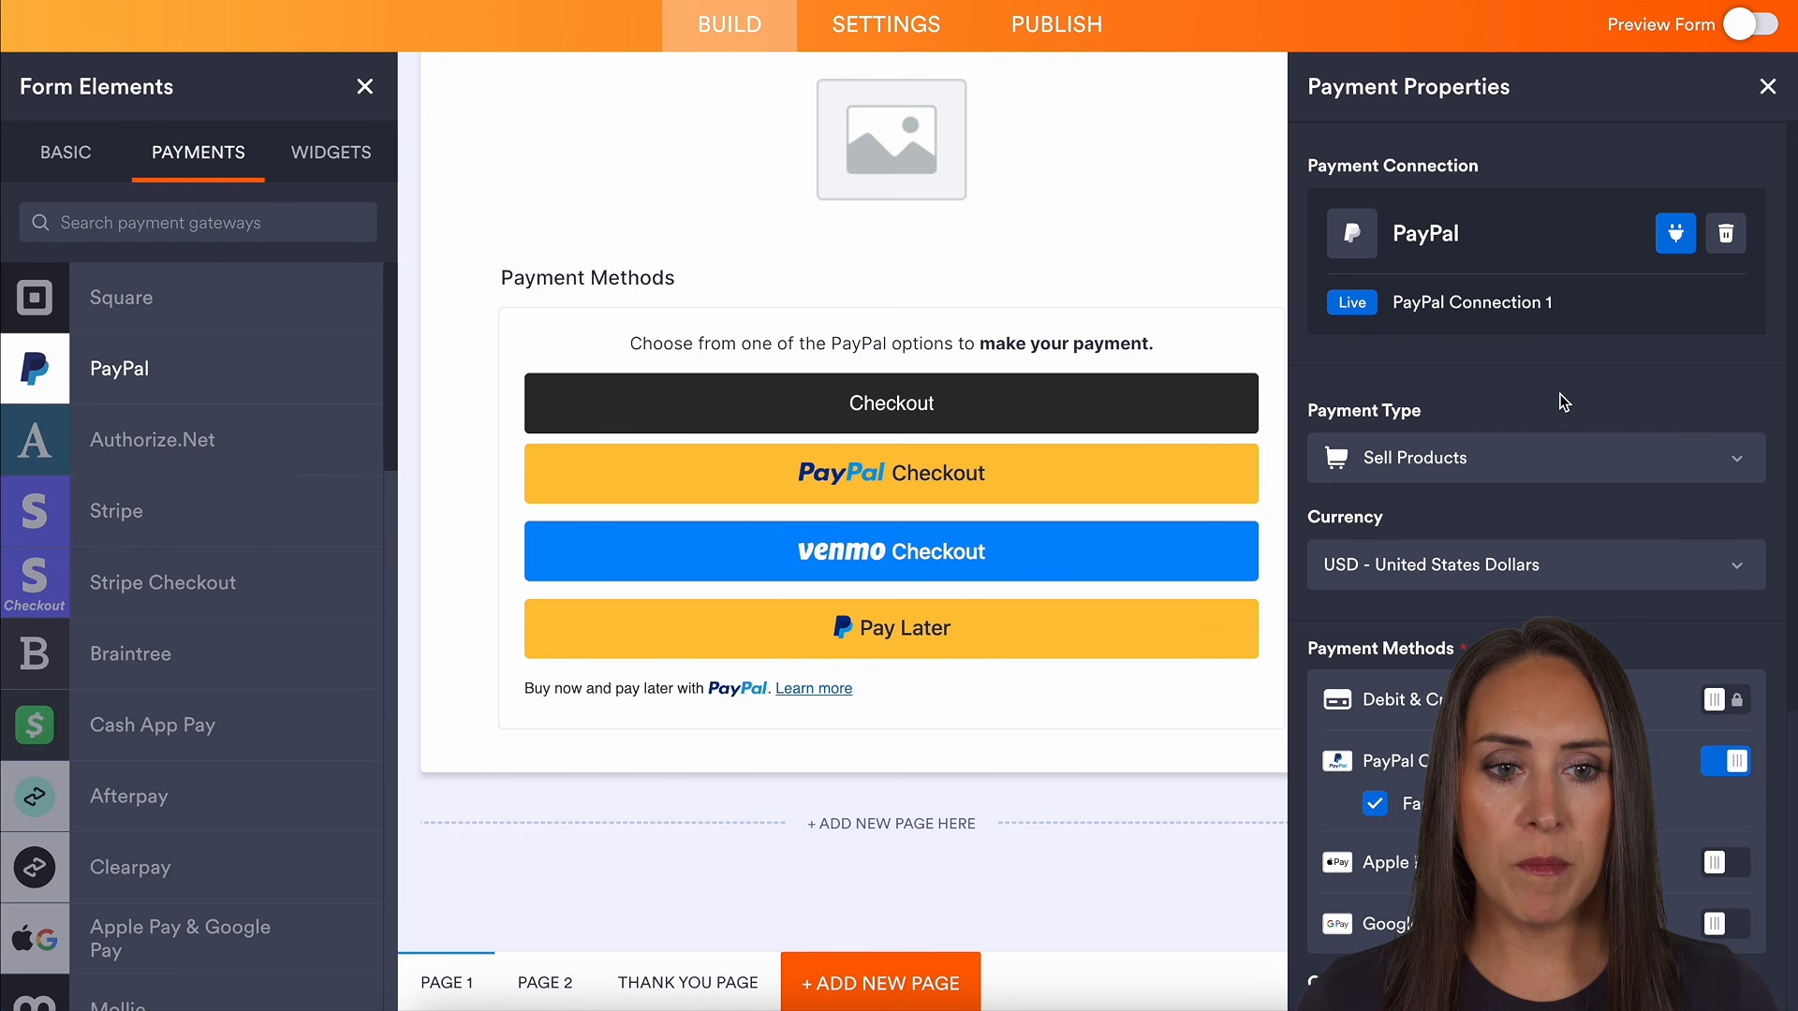
left_click(1766, 88)
Create a product named Test 1 with a price of 85.00 USD in the My Products field
scroll(1195, 472, "up", 5)
scroll(1194, 470, "up", 15)
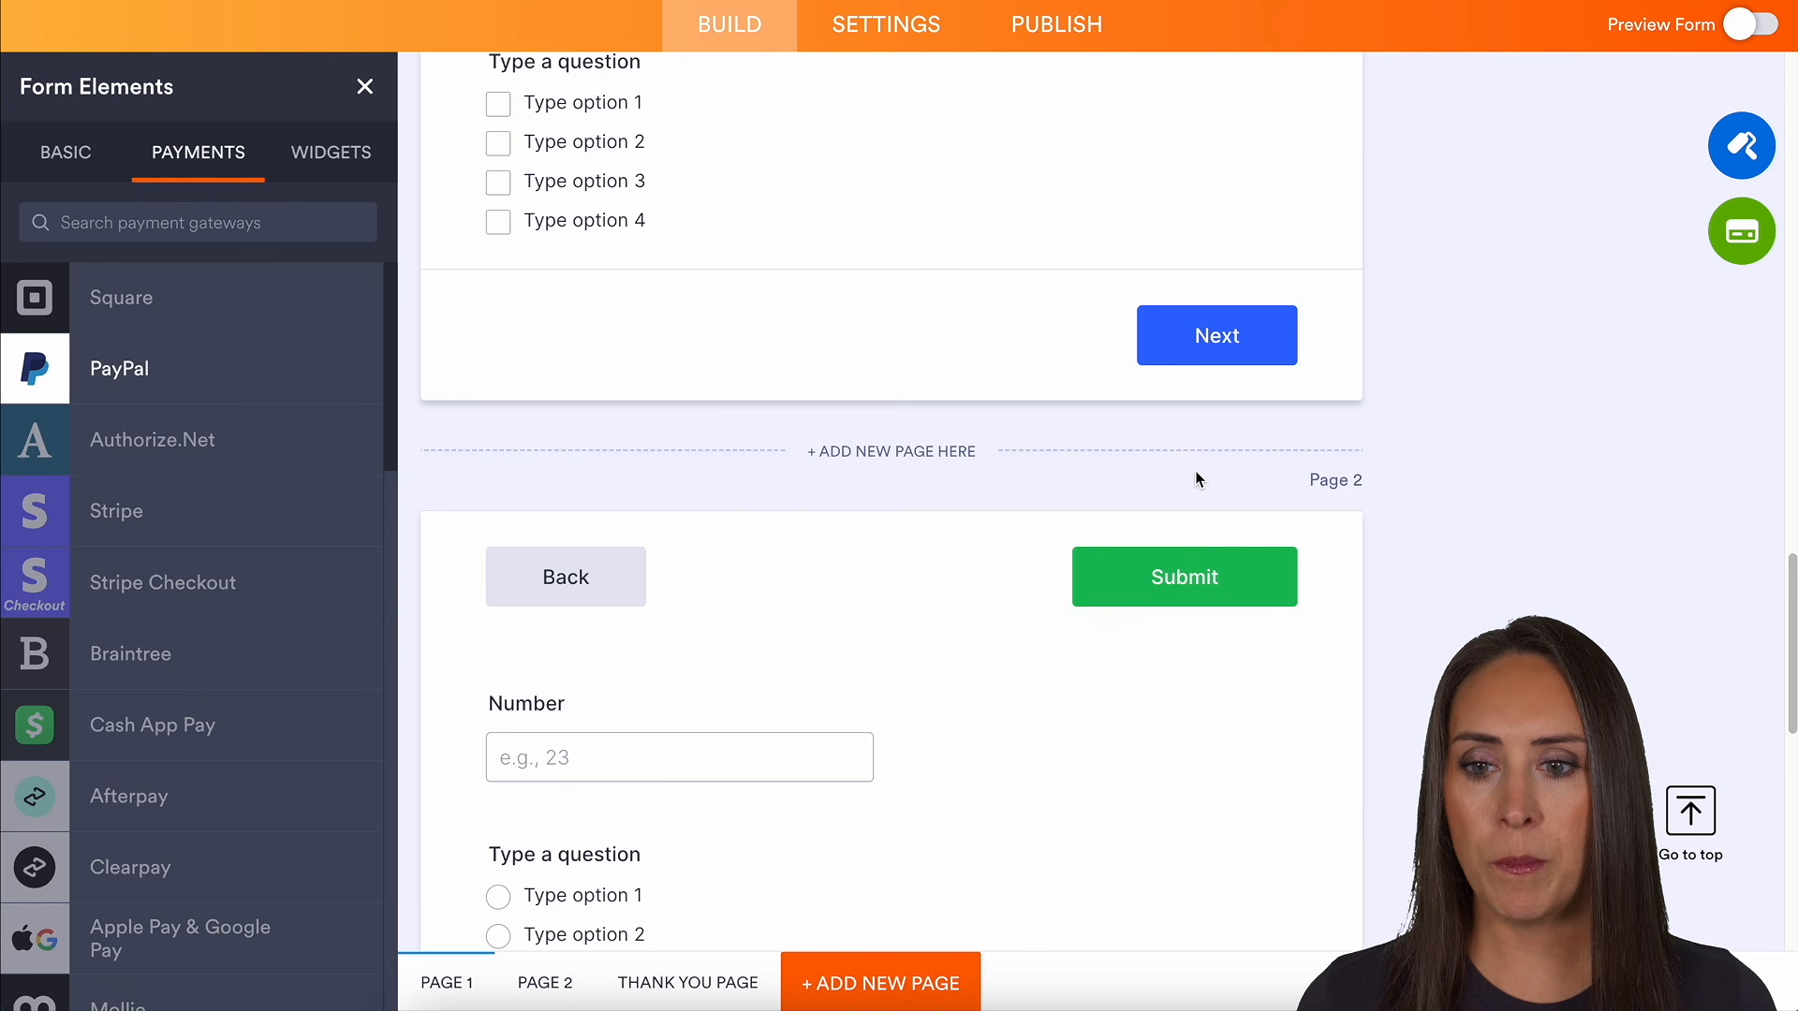
scroll(1195, 470, "up", 1)
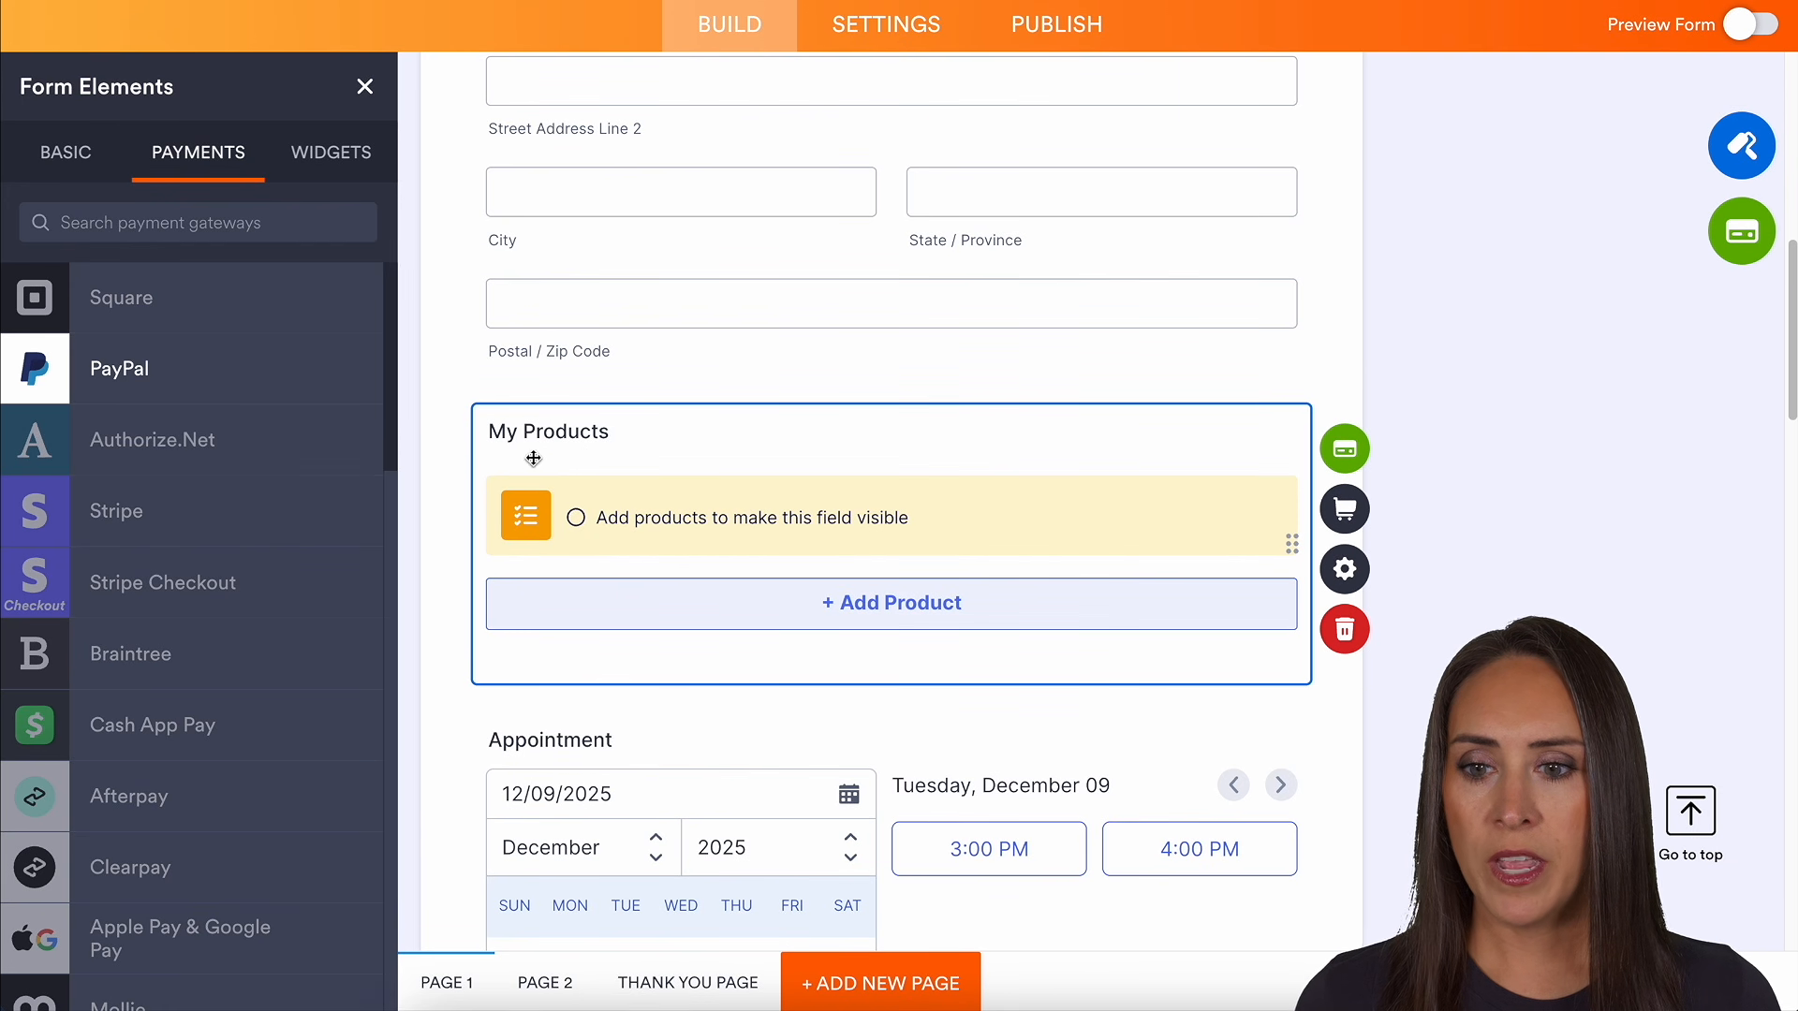
left_click(1355, 515)
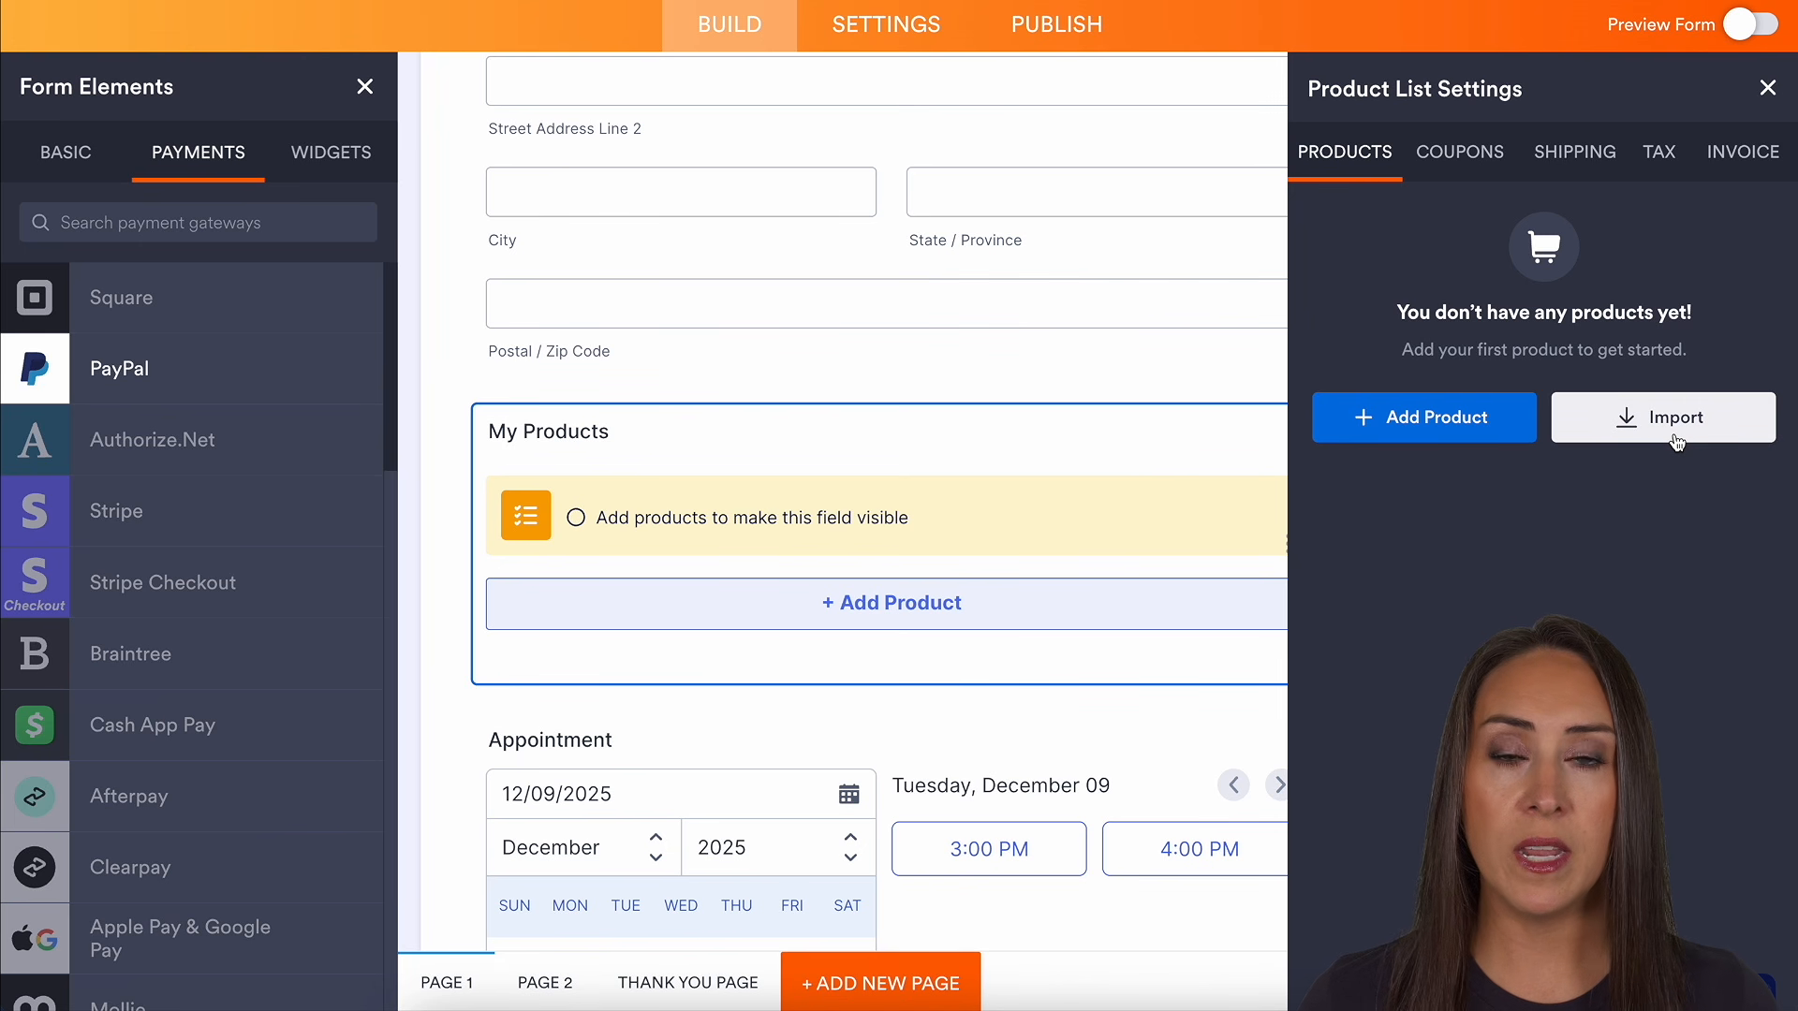
left_click(1380, 430)
triple_click(1488, 245)
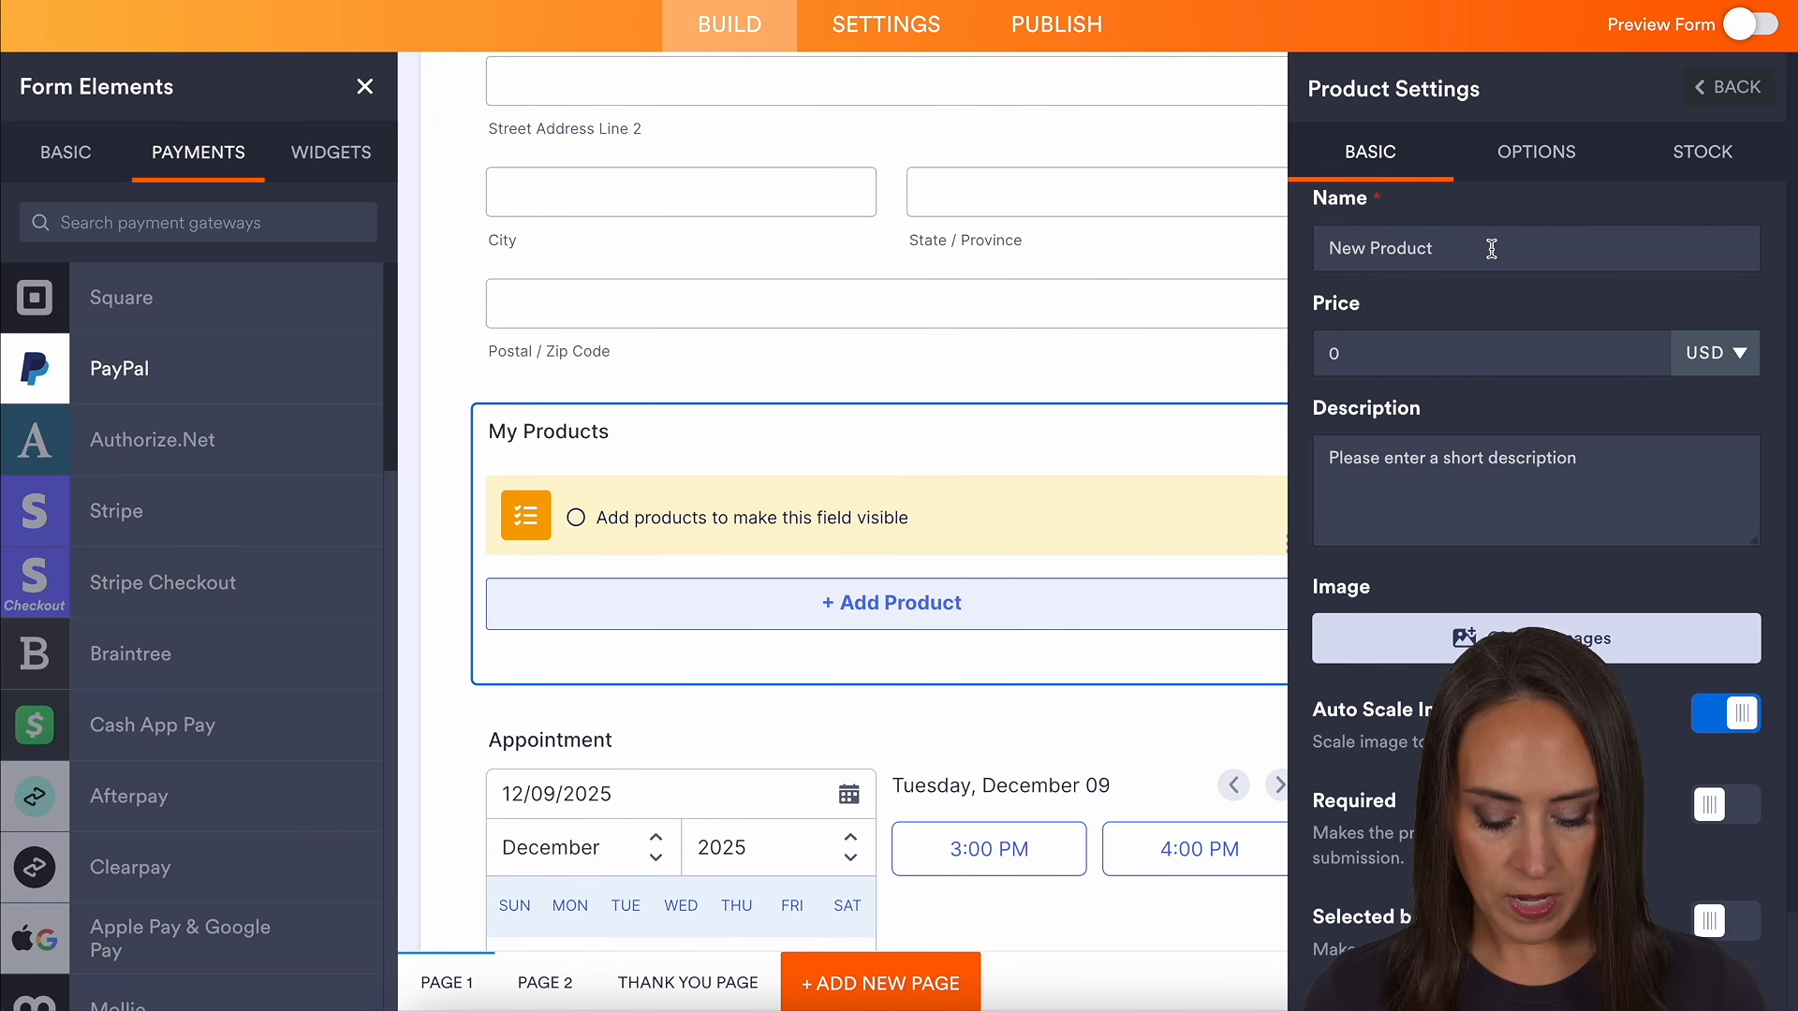
type("Test 1")
left_click(1479, 364)
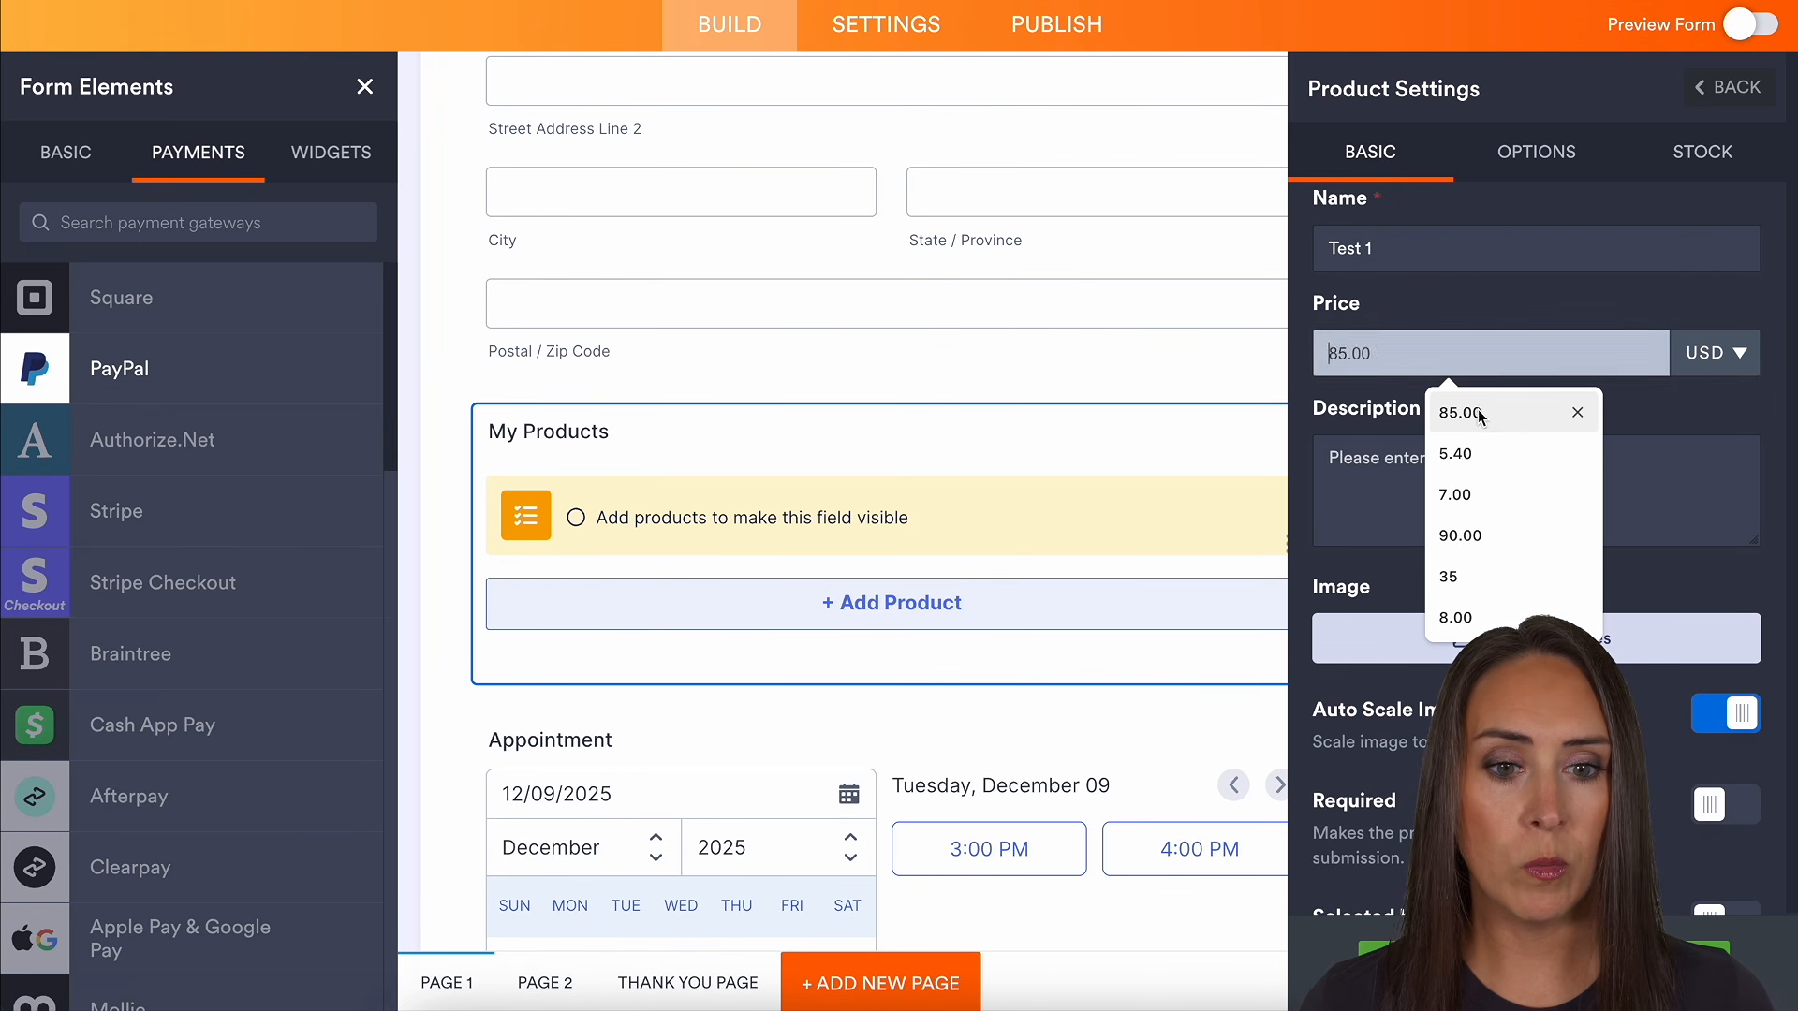
left_click(1476, 412)
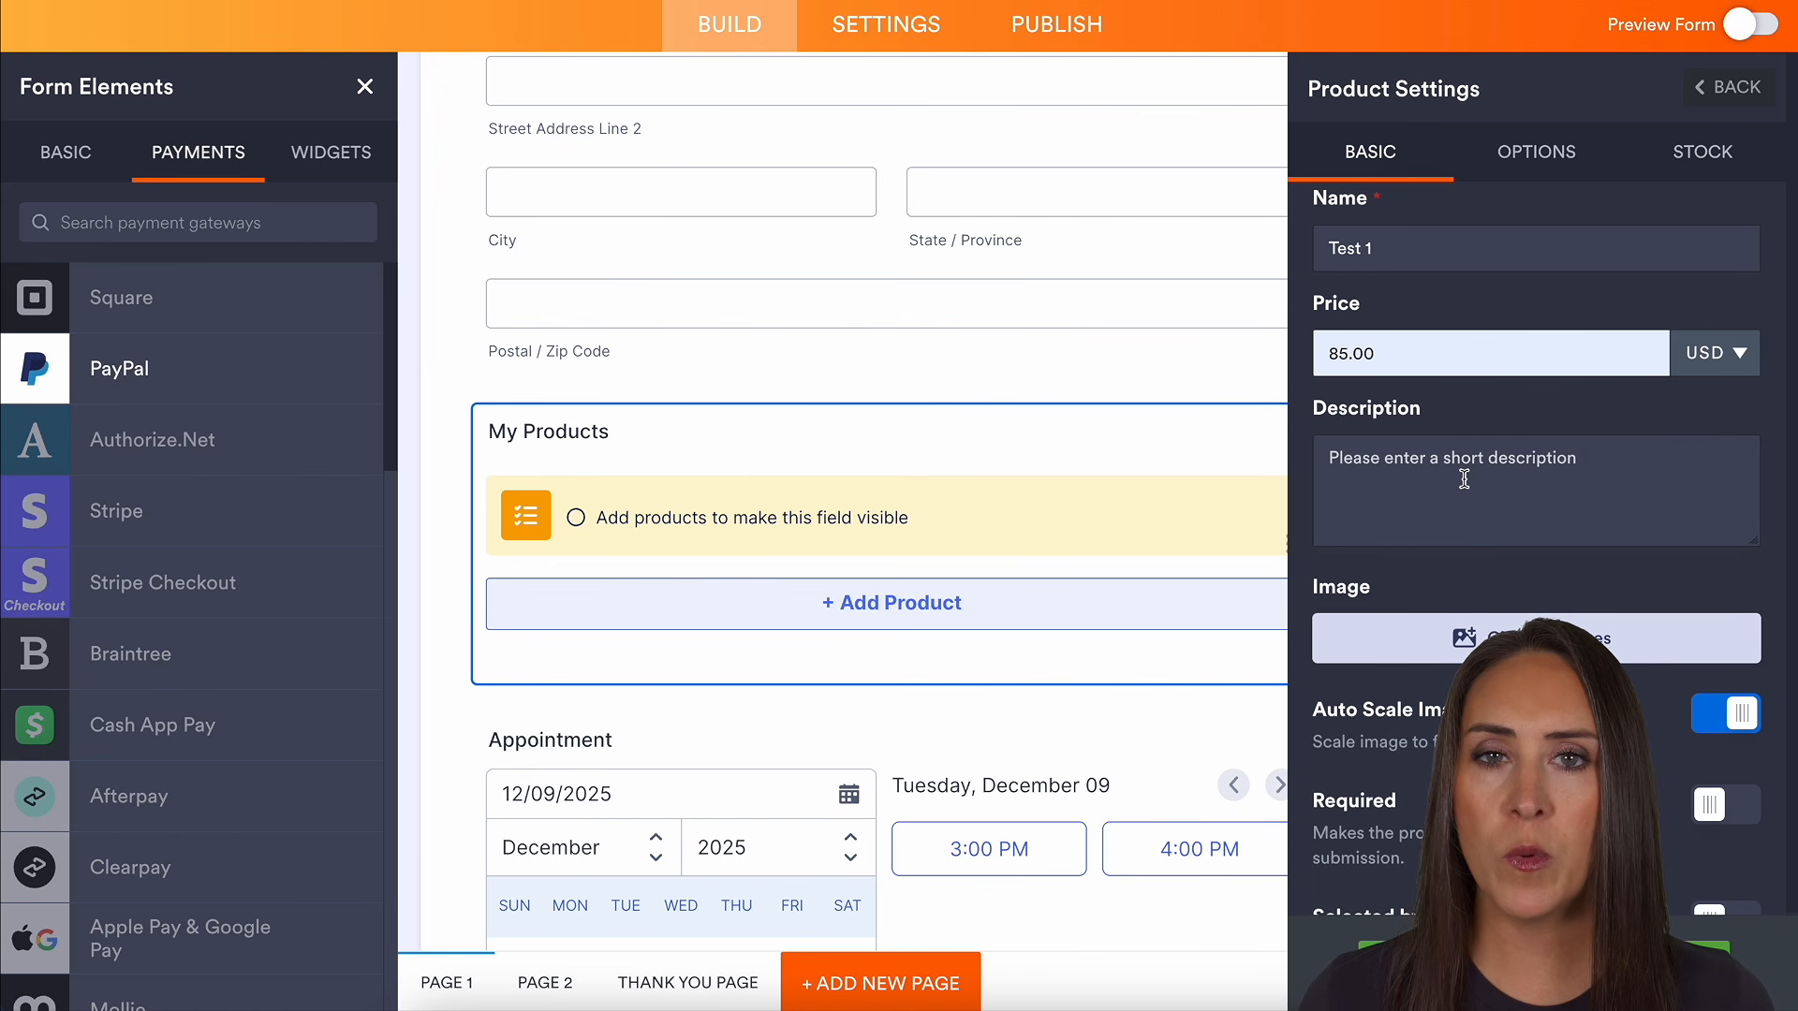
scroll(1464, 482, "down", 1)
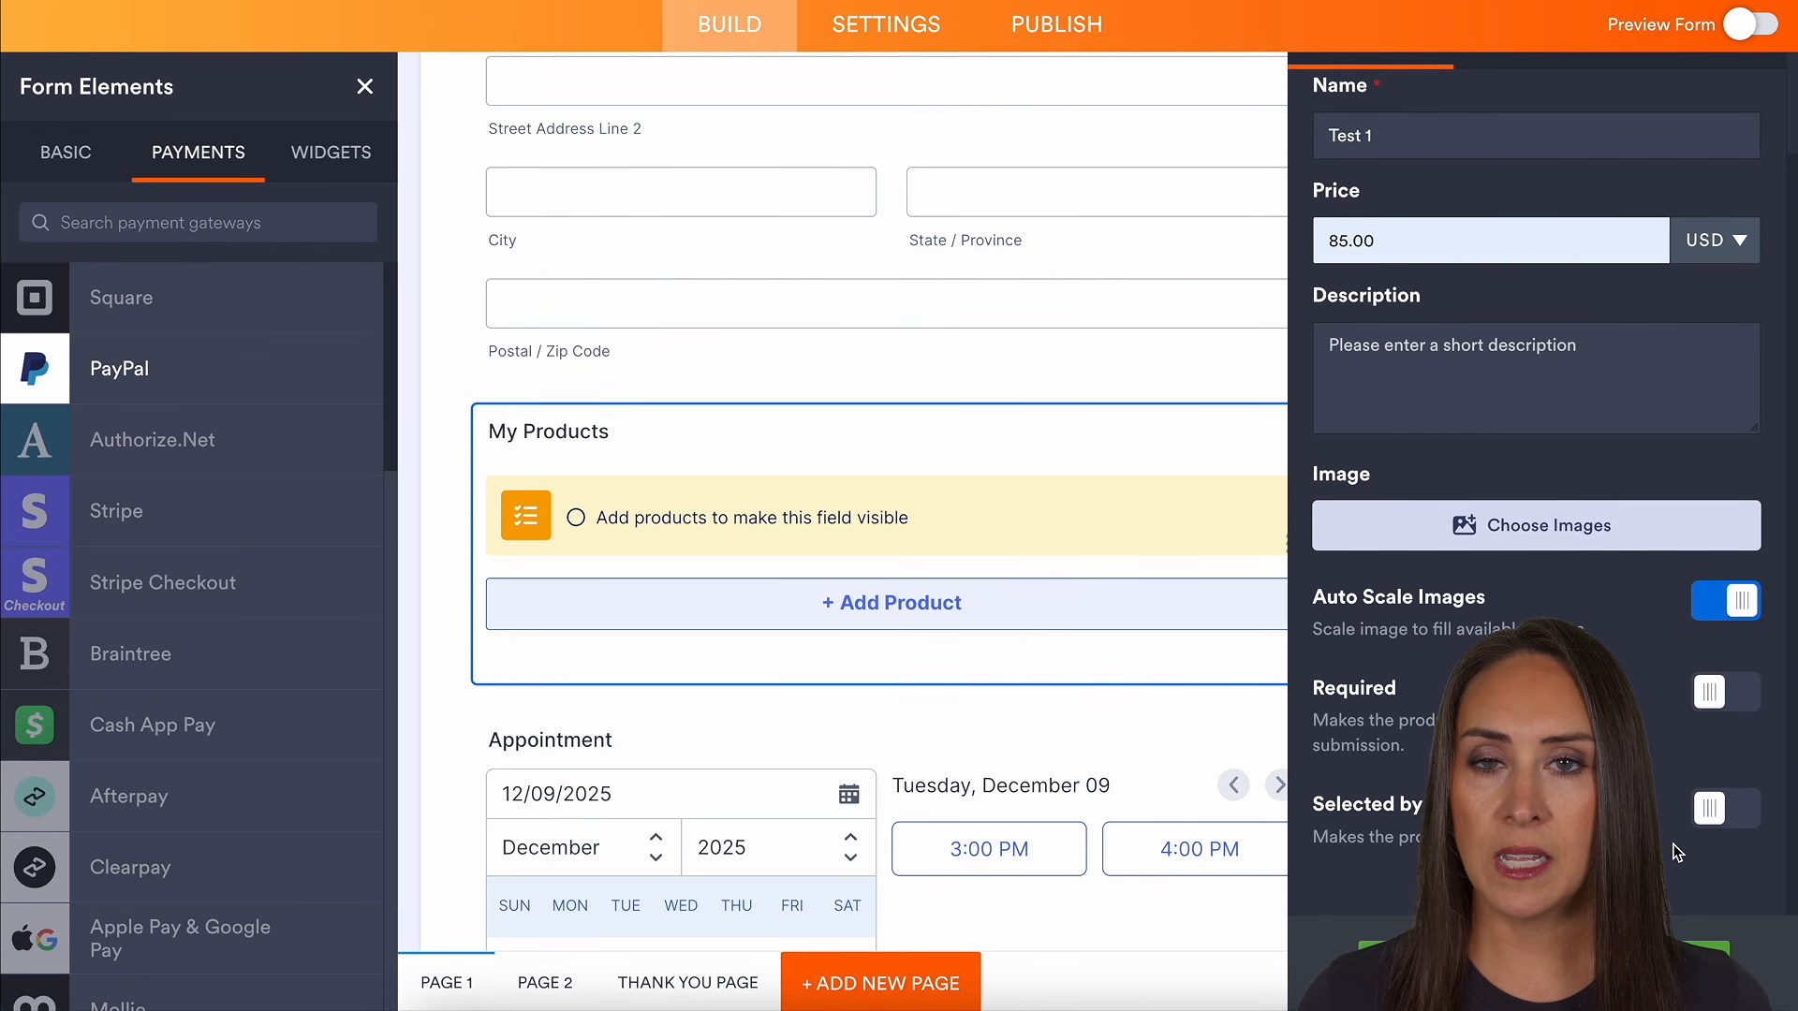
scroll(1554, 260, "up", 1)
Add a quantity selector to the Test 1 product, shown on the form as a Dropdown
left_click(1536, 151)
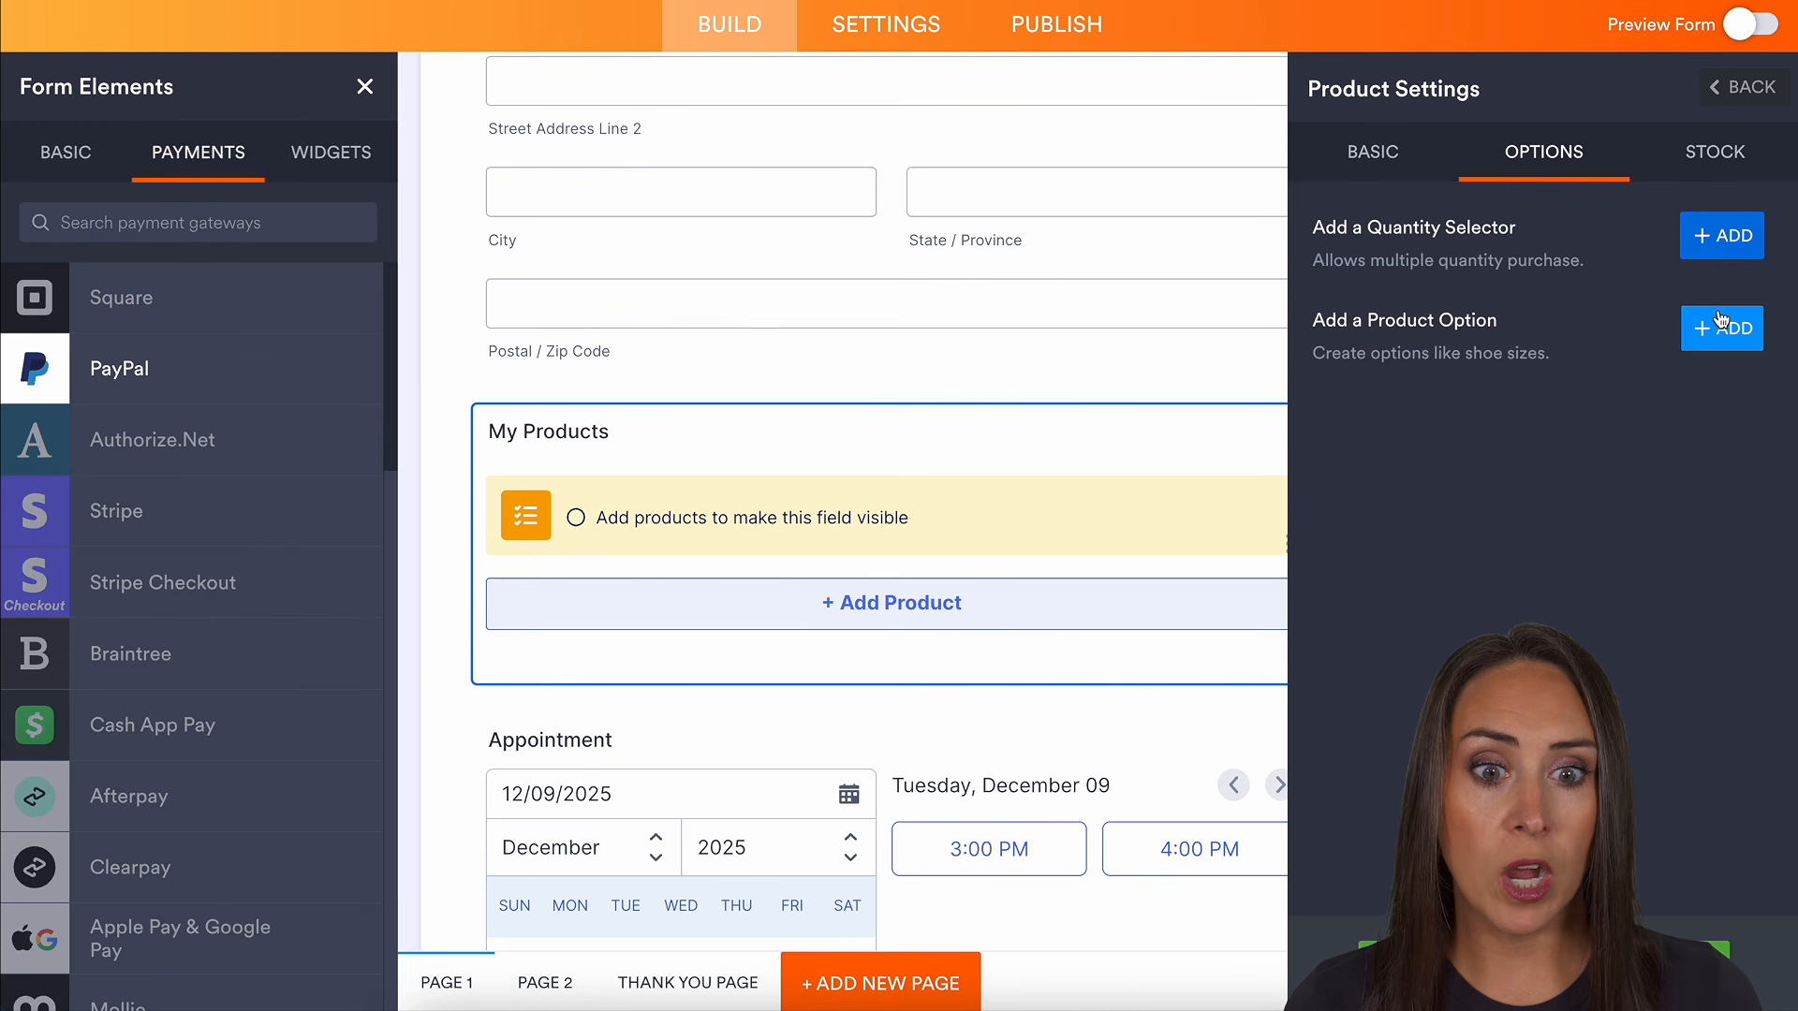
left_click(1713, 237)
left_click(1730, 207)
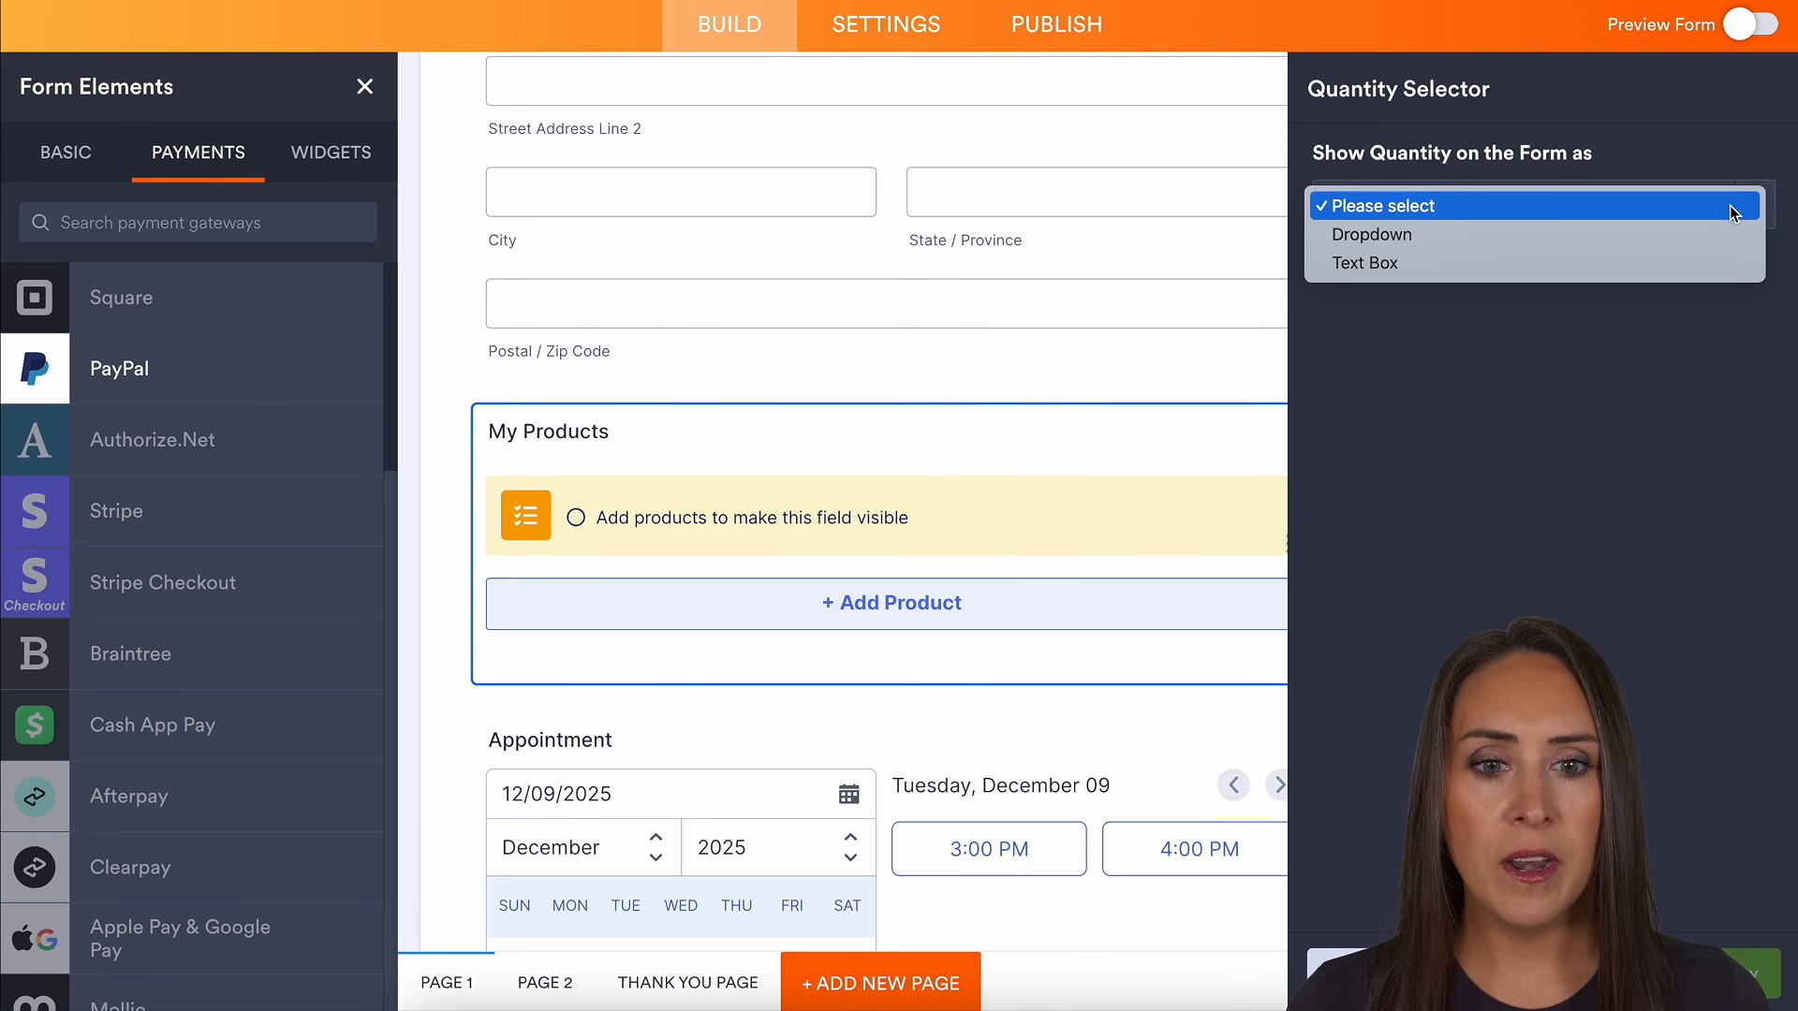
left_click(1372, 238)
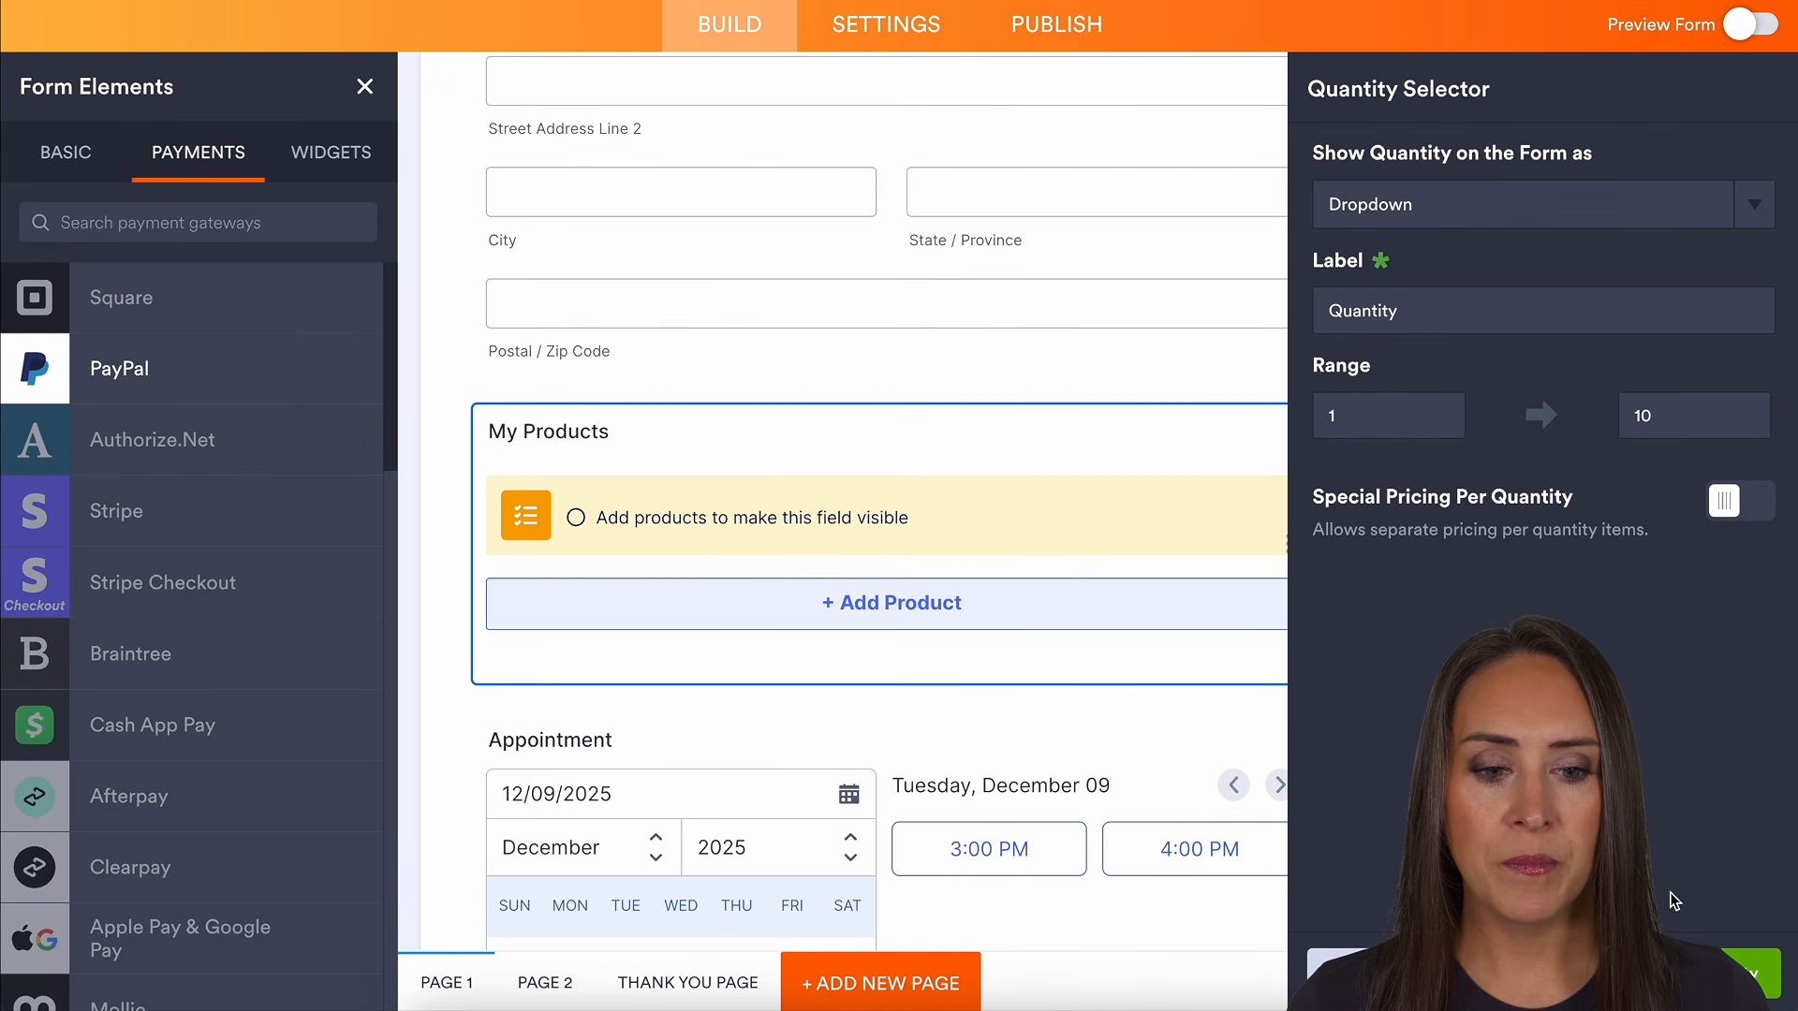
left_click(1750, 974)
Add a product option to Test 1 populated from the Color preset
left_click(1726, 329)
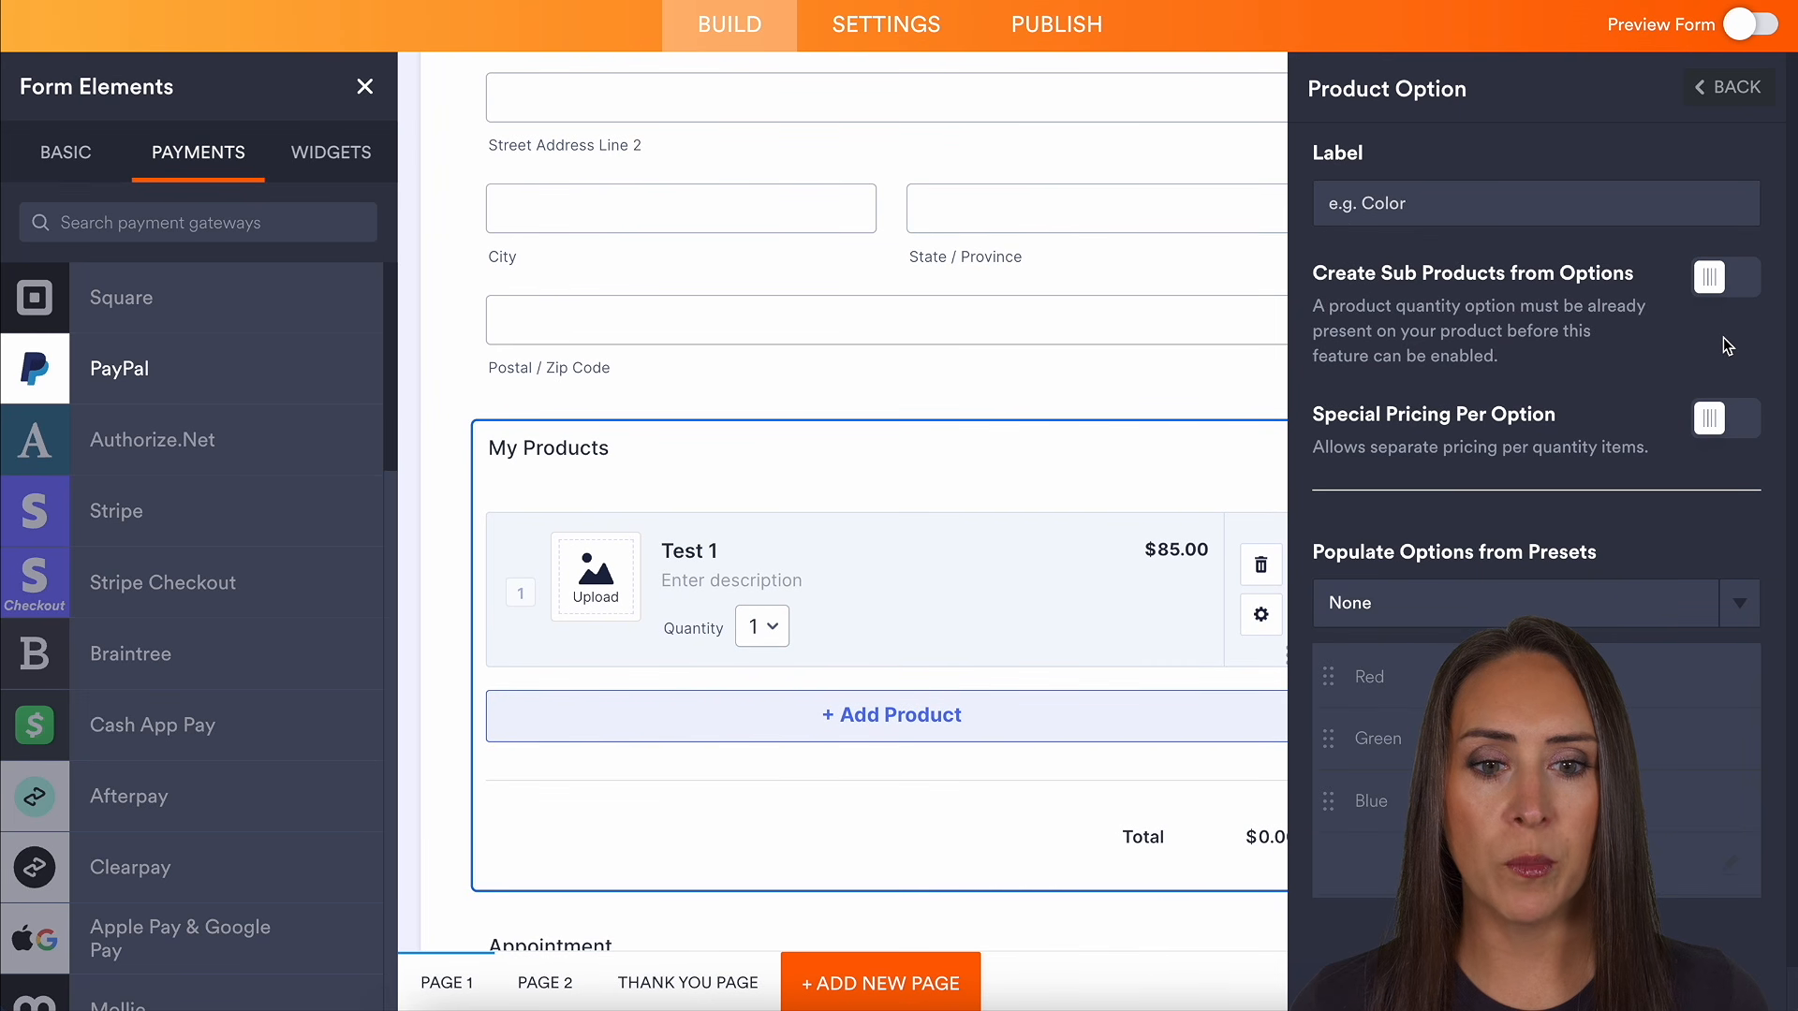
left_click(1734, 606)
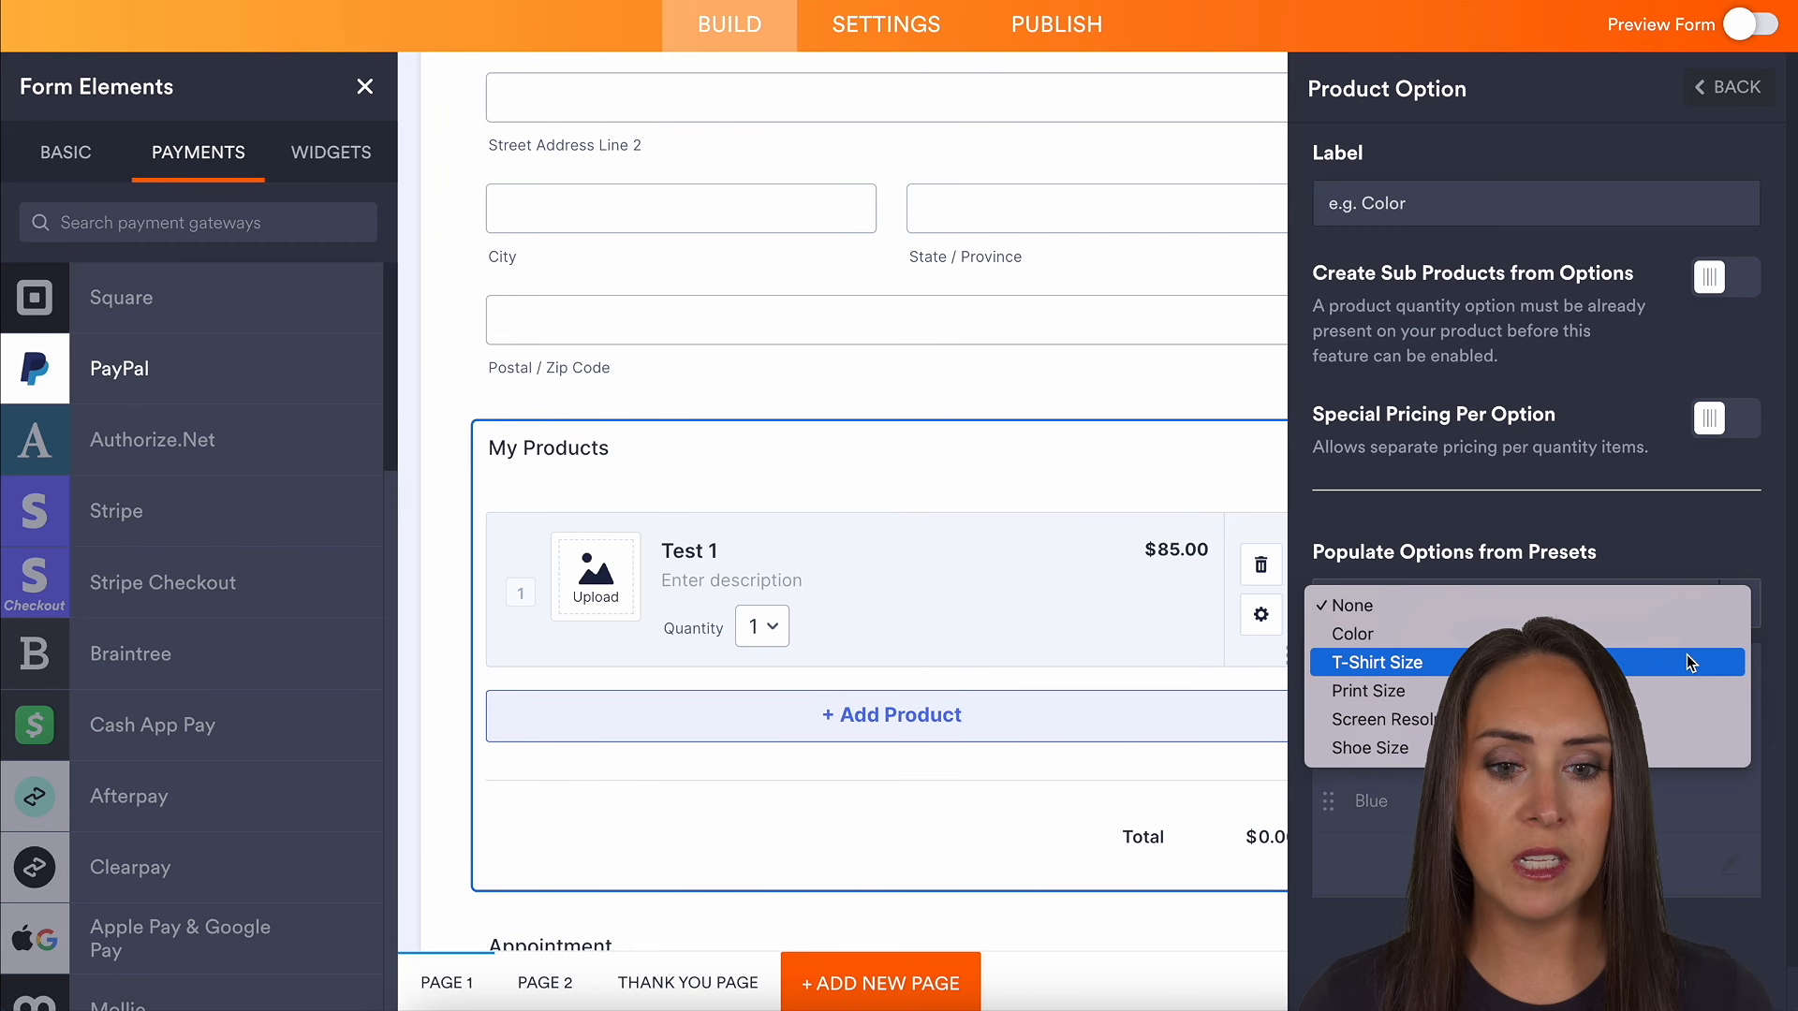
left_click(1554, 634)
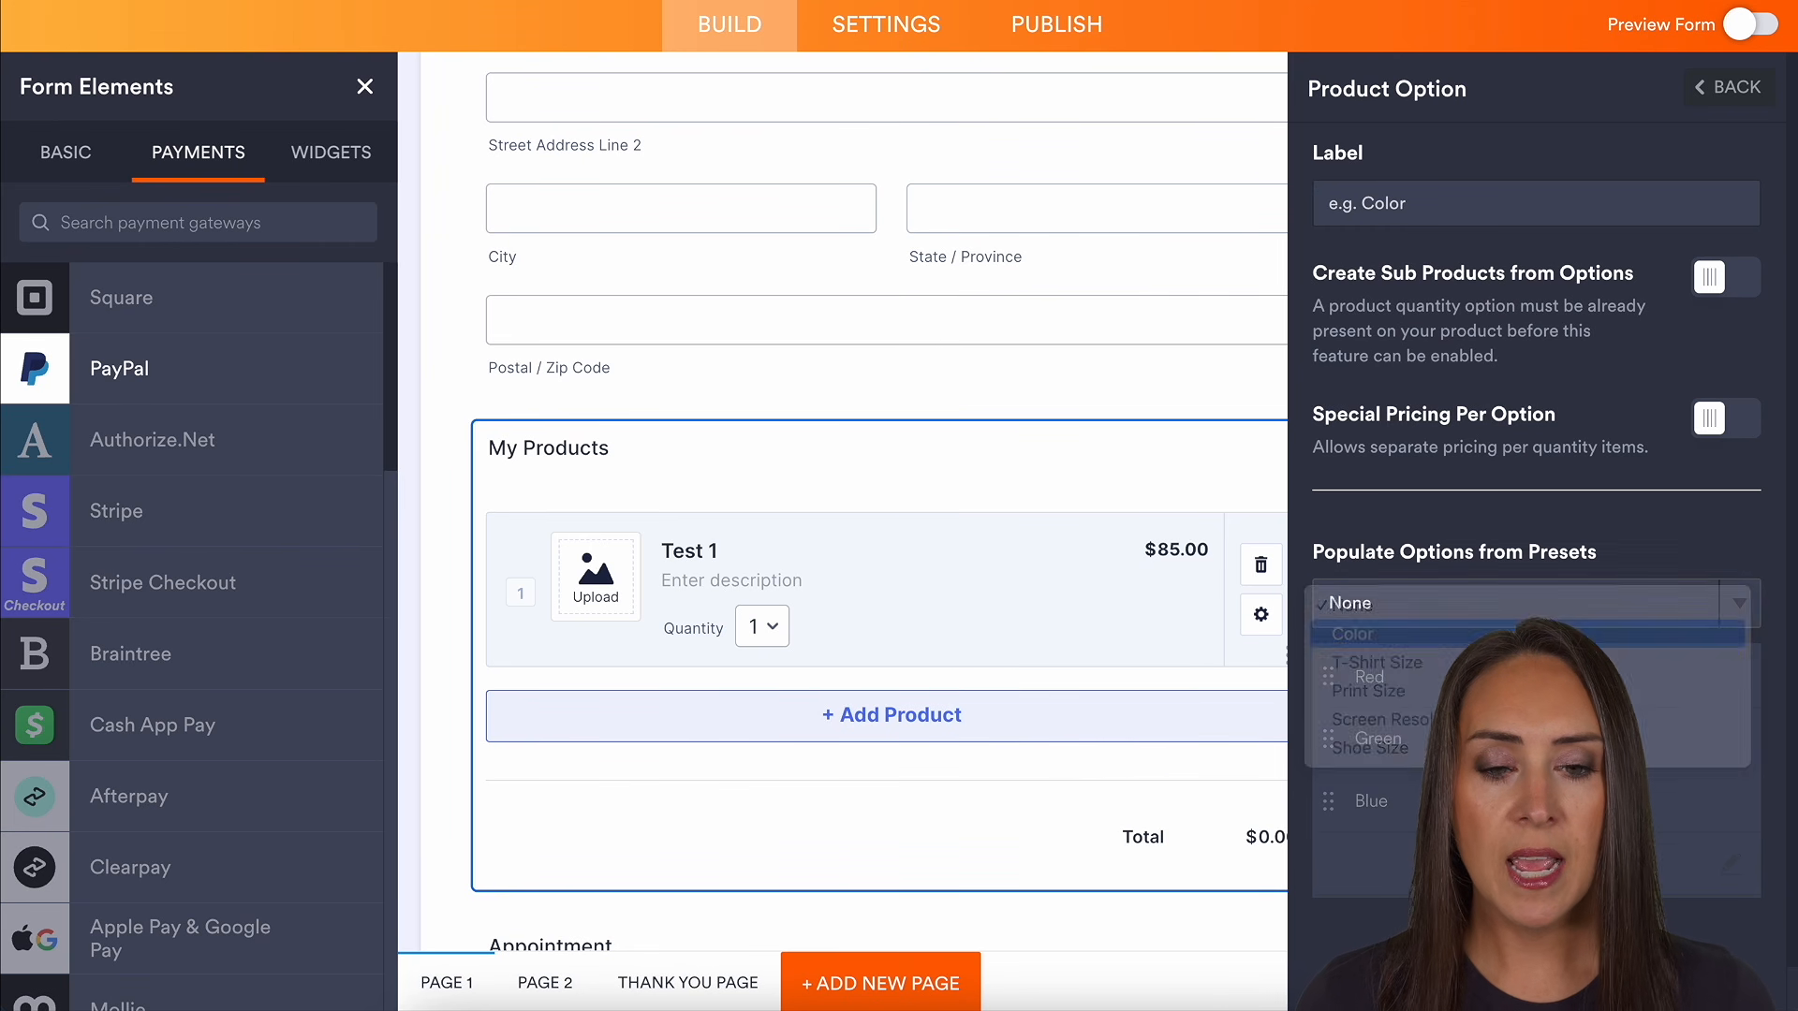
scroll(1512, 510, "down", 2)
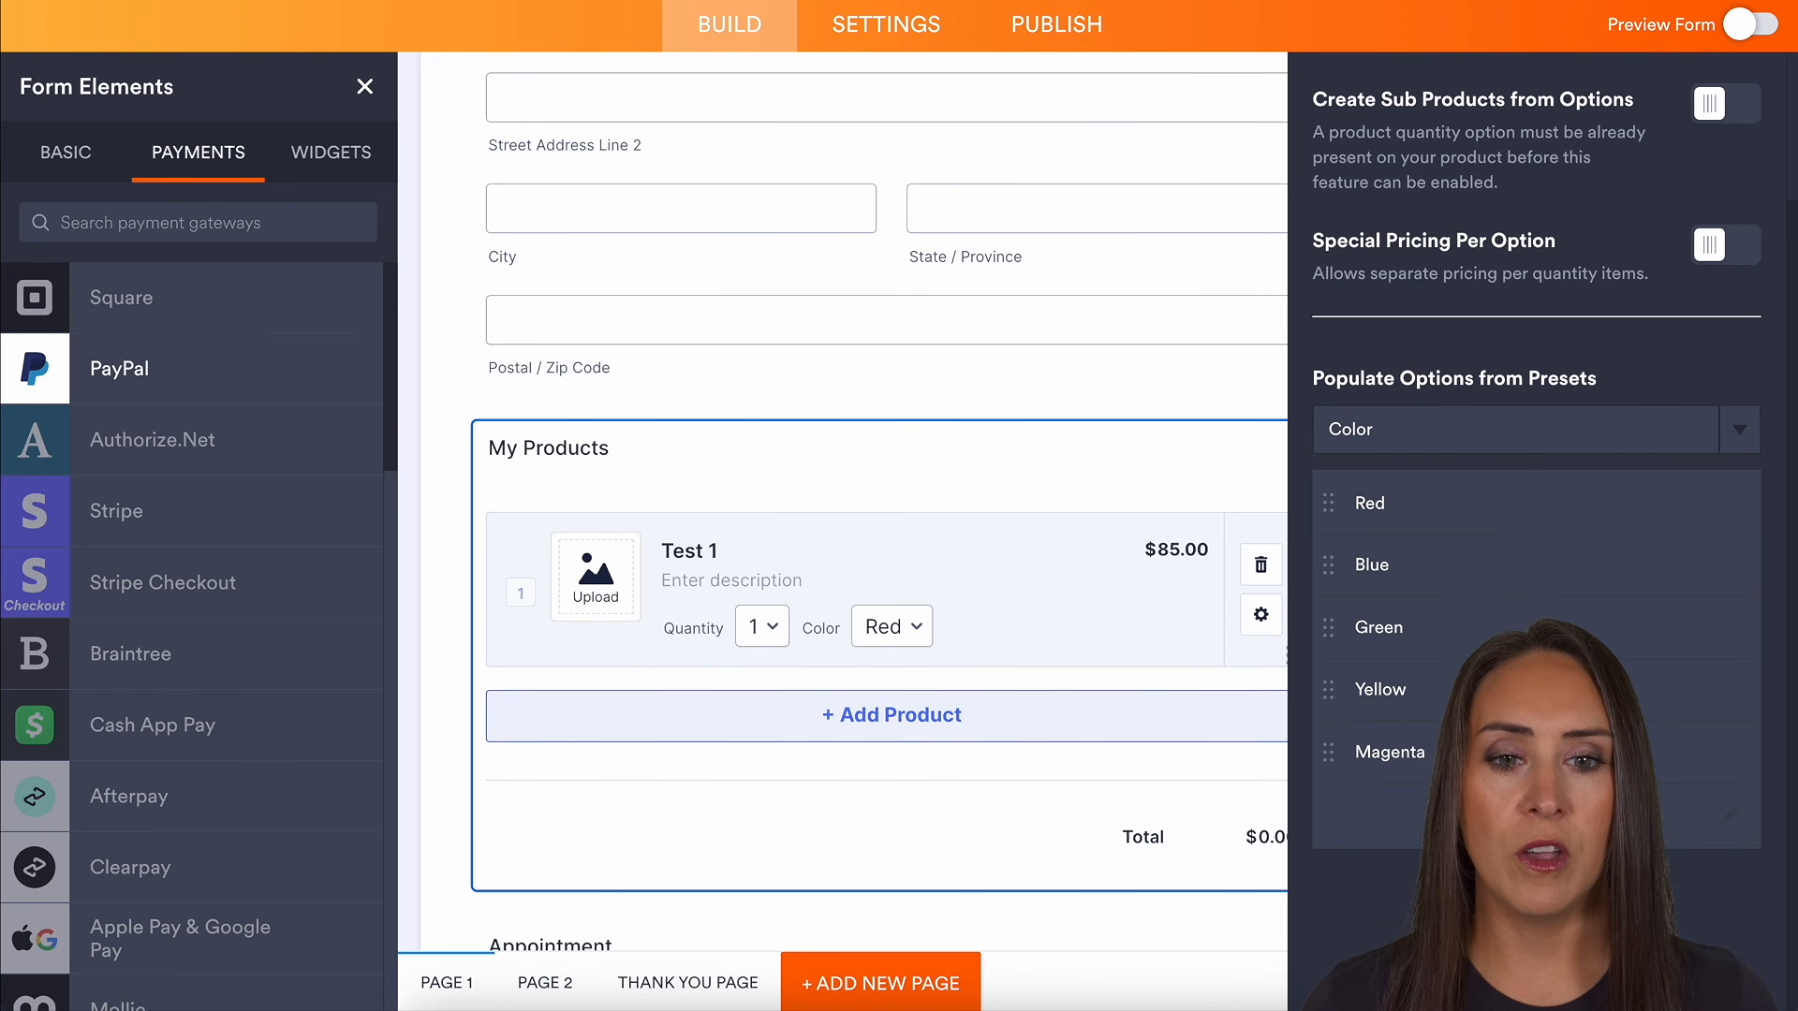
scroll(1545, 925, "up", 2)
left_click(1731, 110)
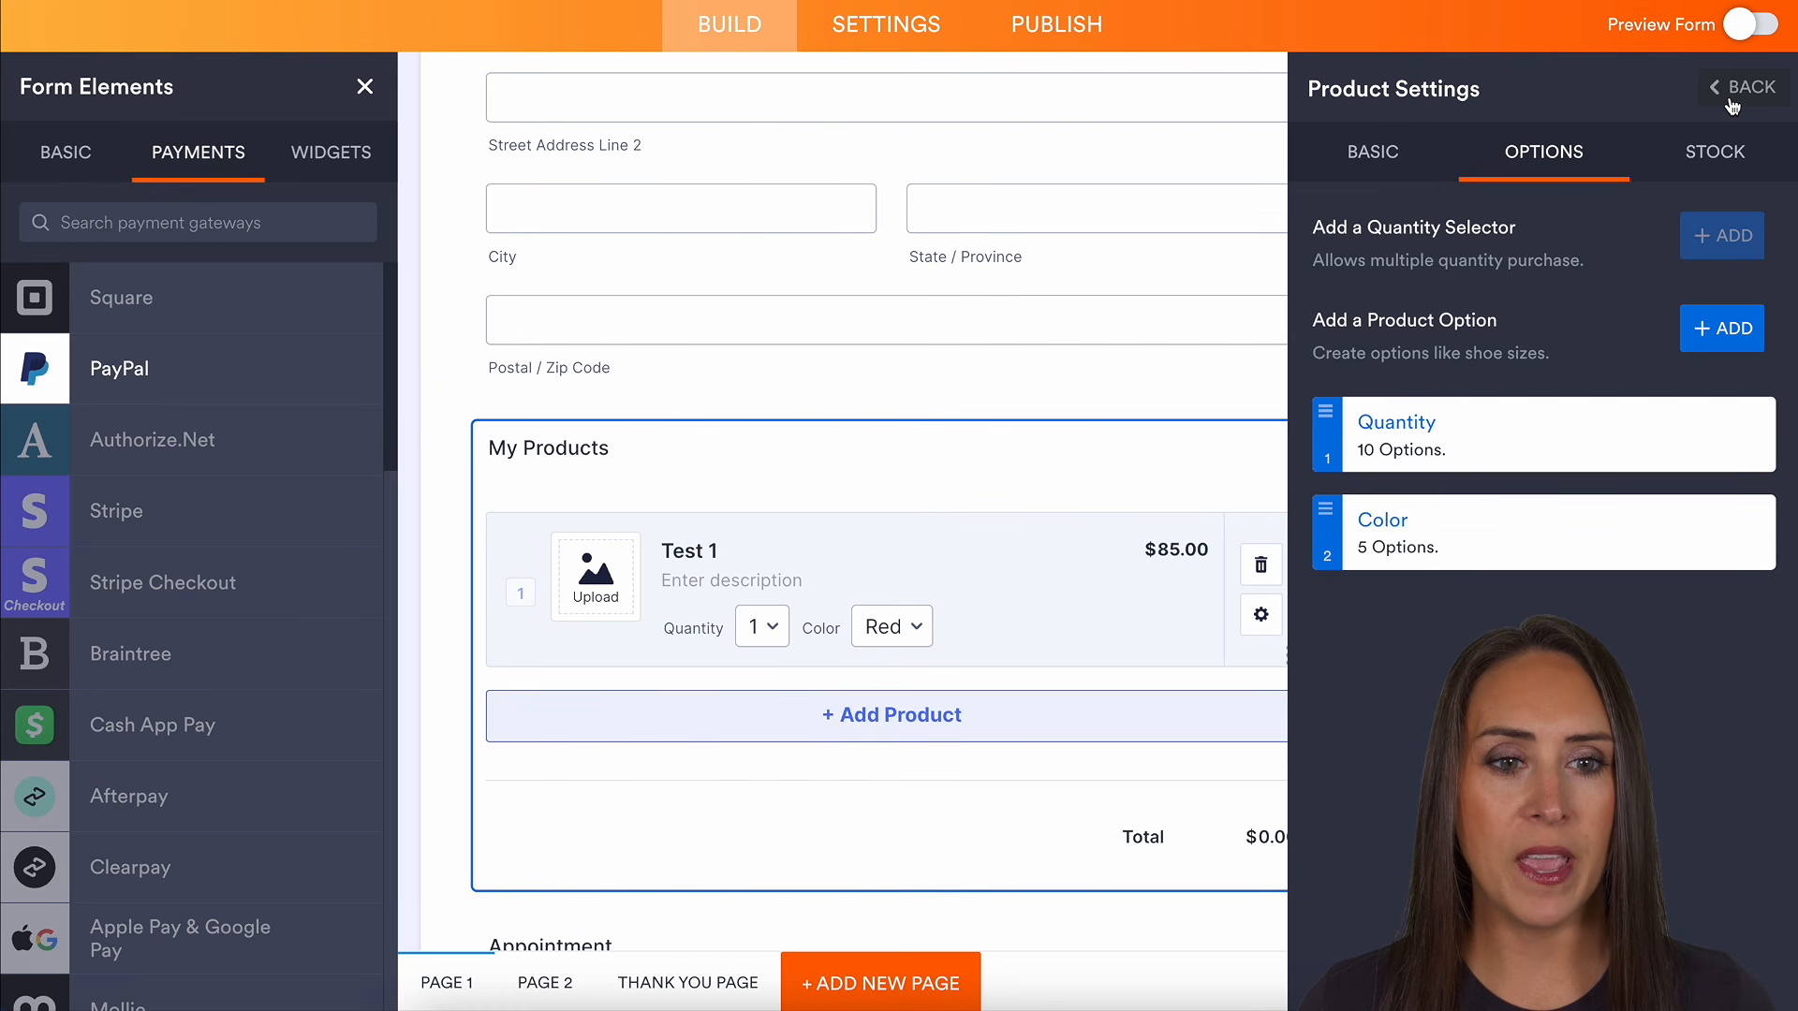
Review the product's stock control and the product list's coupon, shipping, tax and invoice settings
left_click(1734, 155)
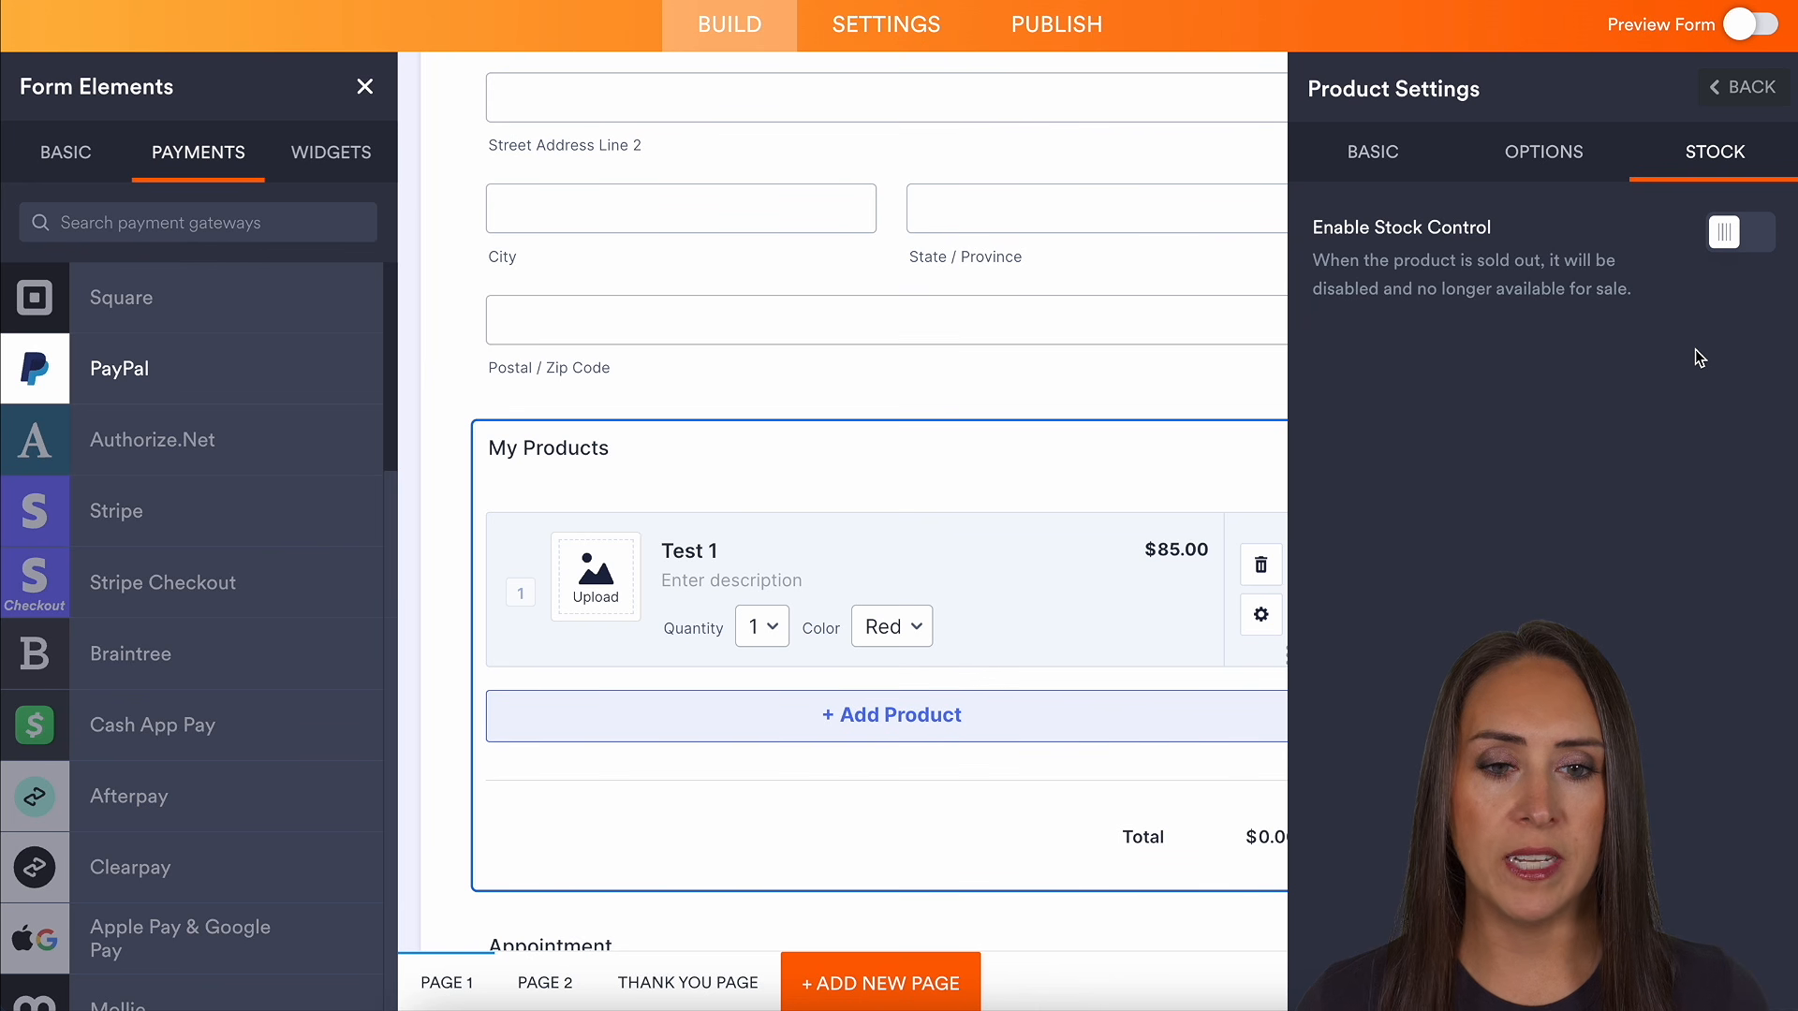
left_click(1772, 98)
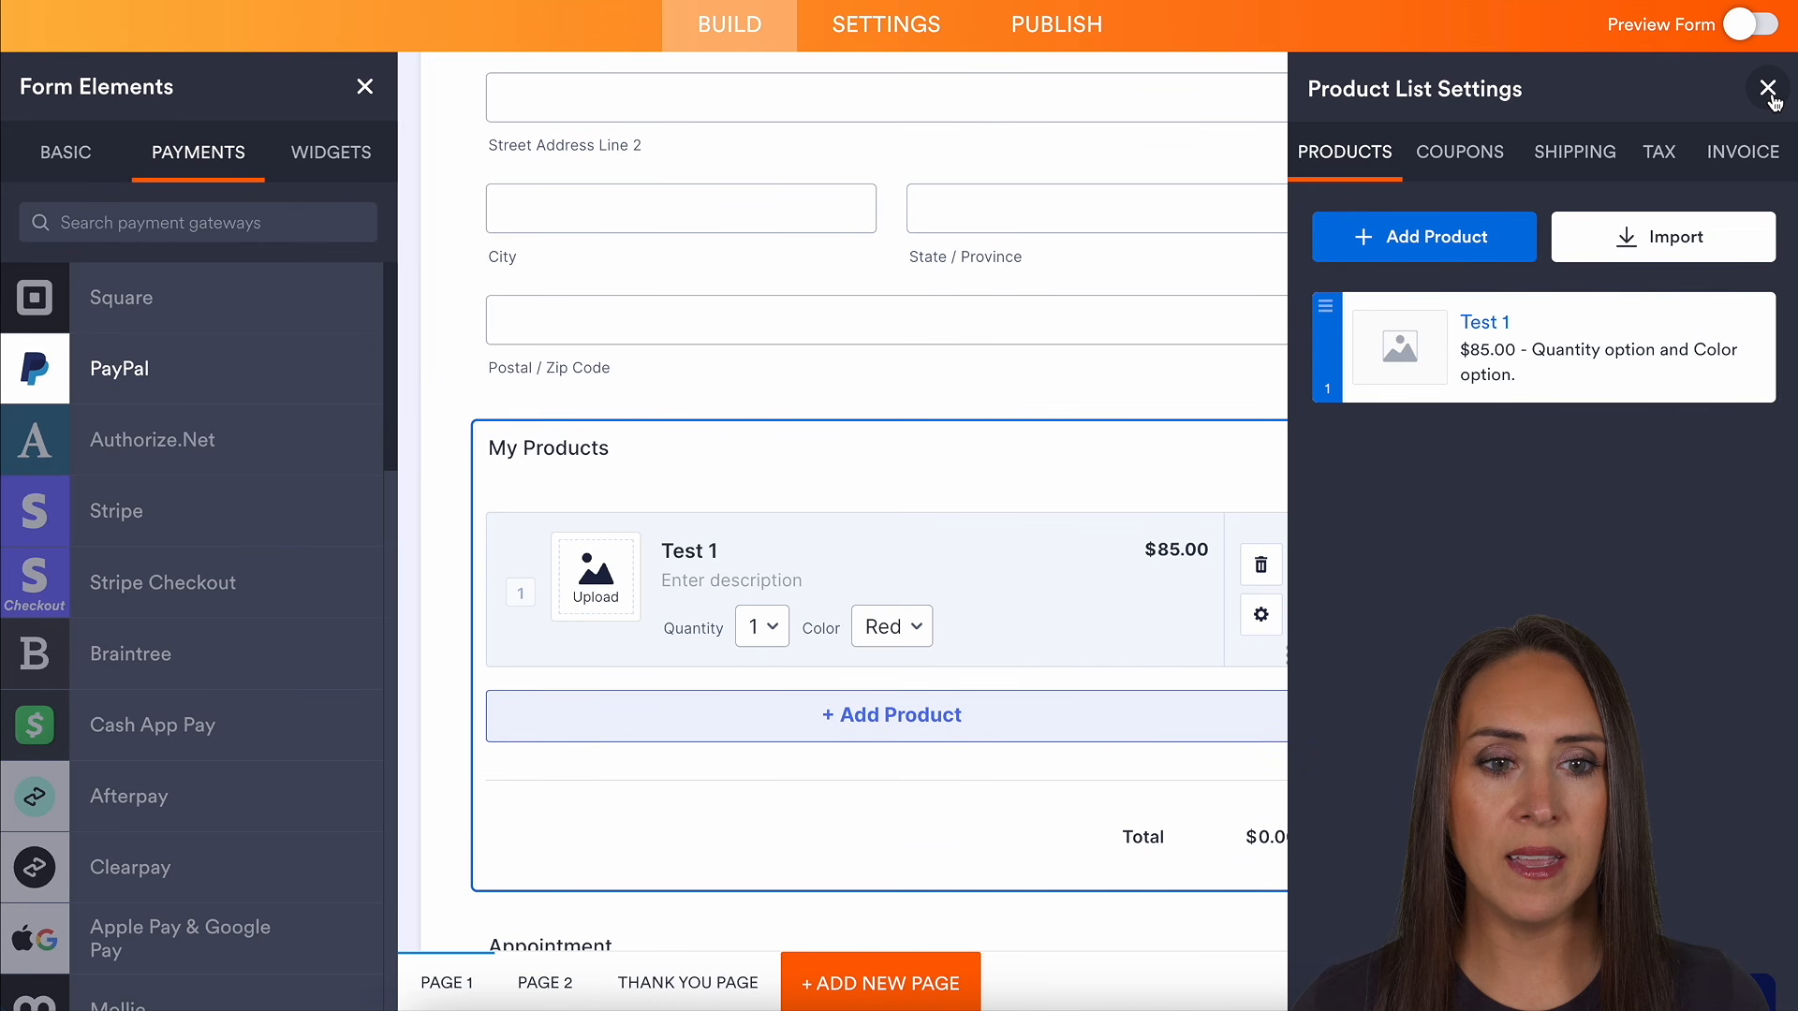
left_click(1480, 156)
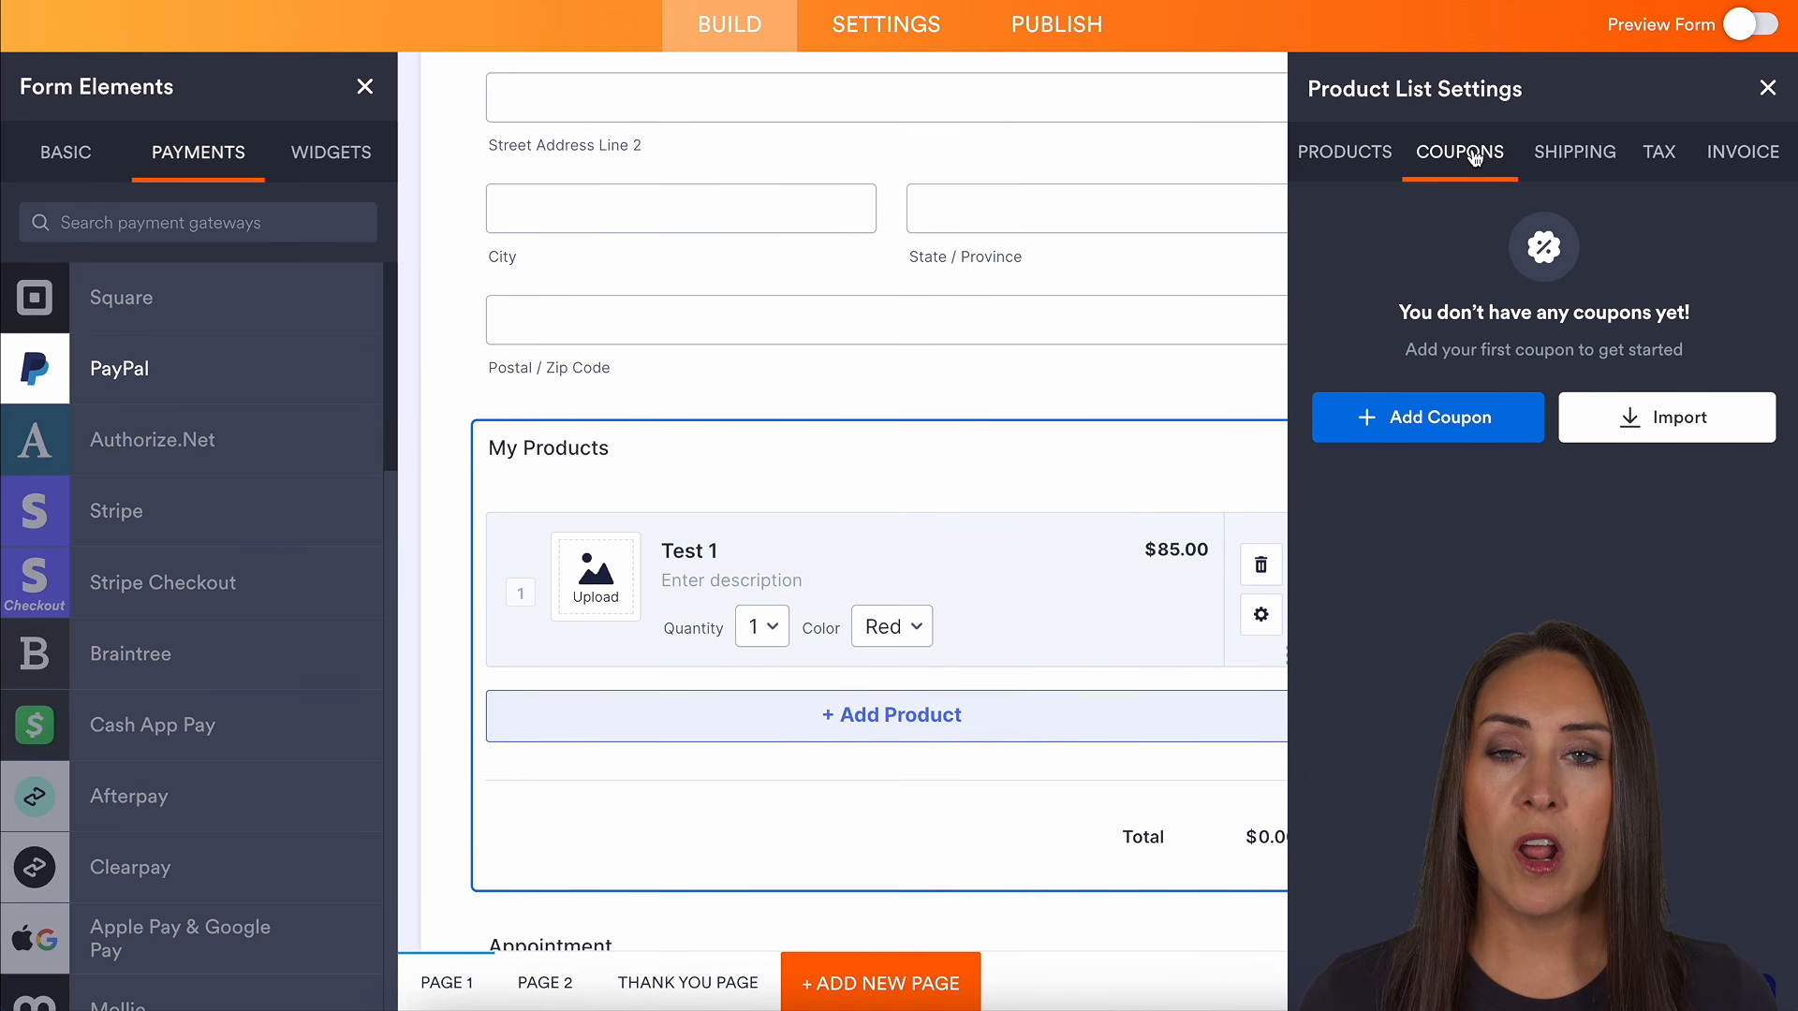
left_click(1577, 159)
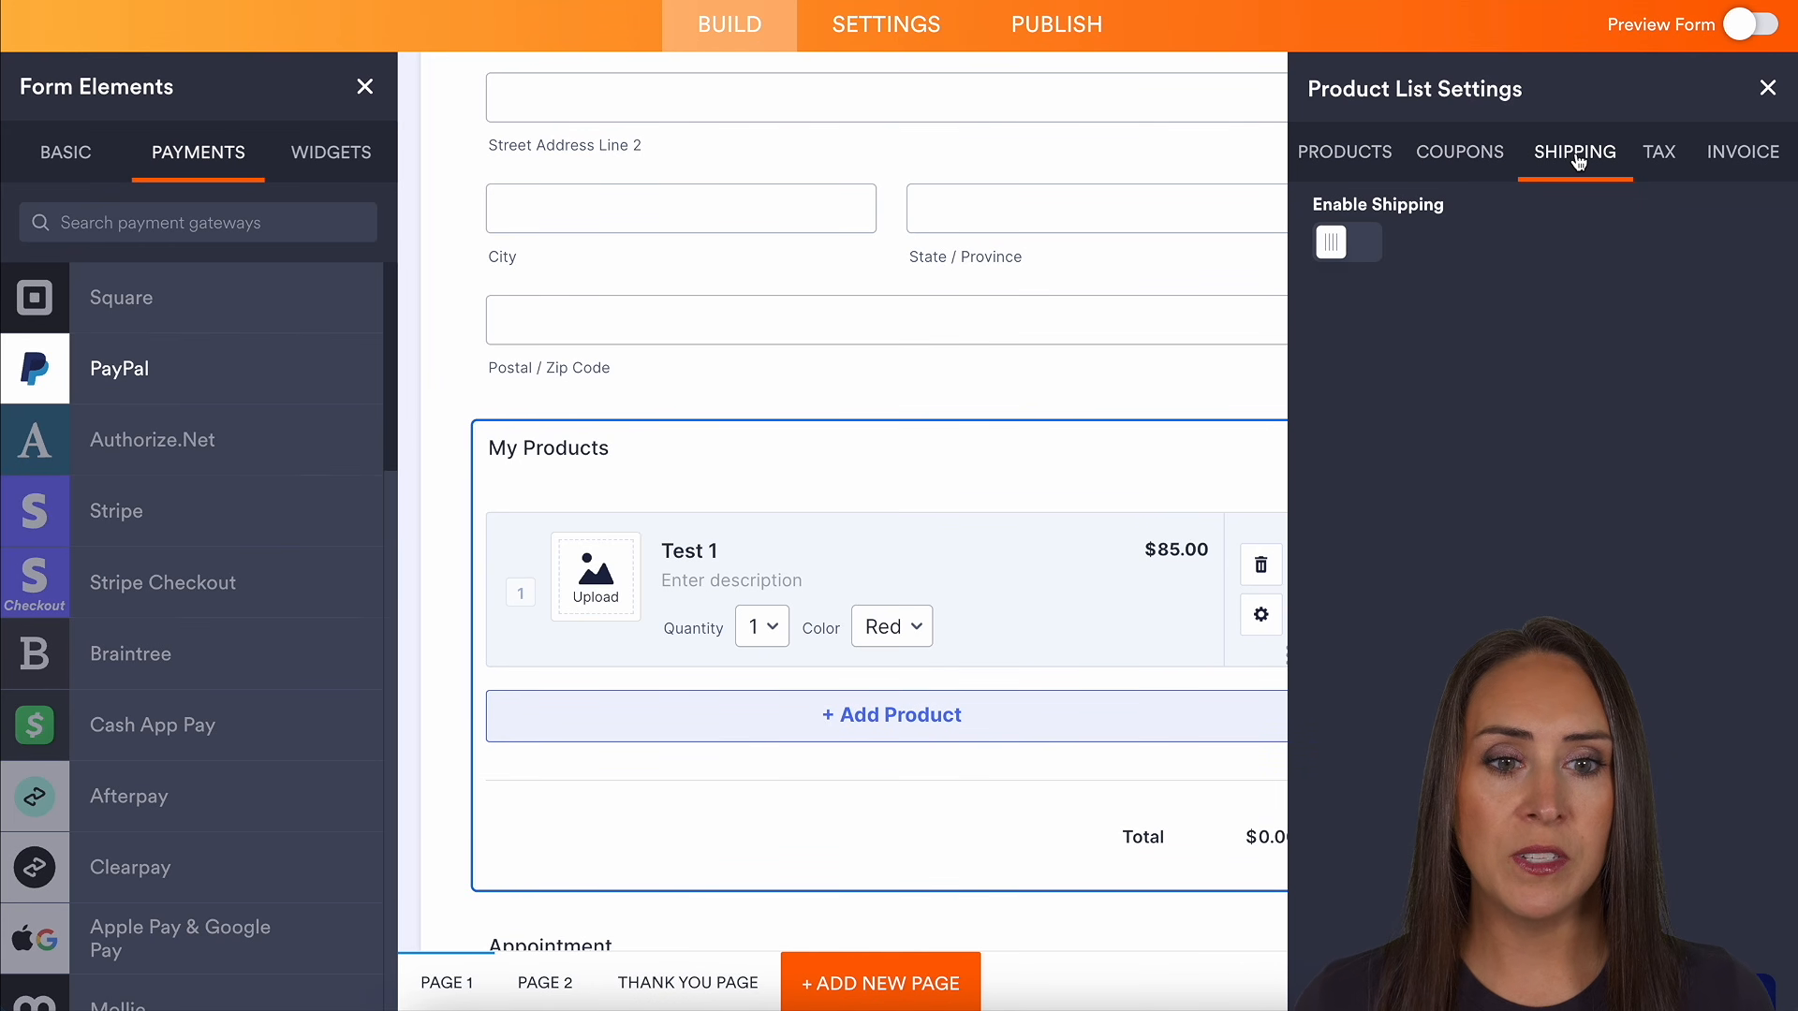
left_click(1659, 157)
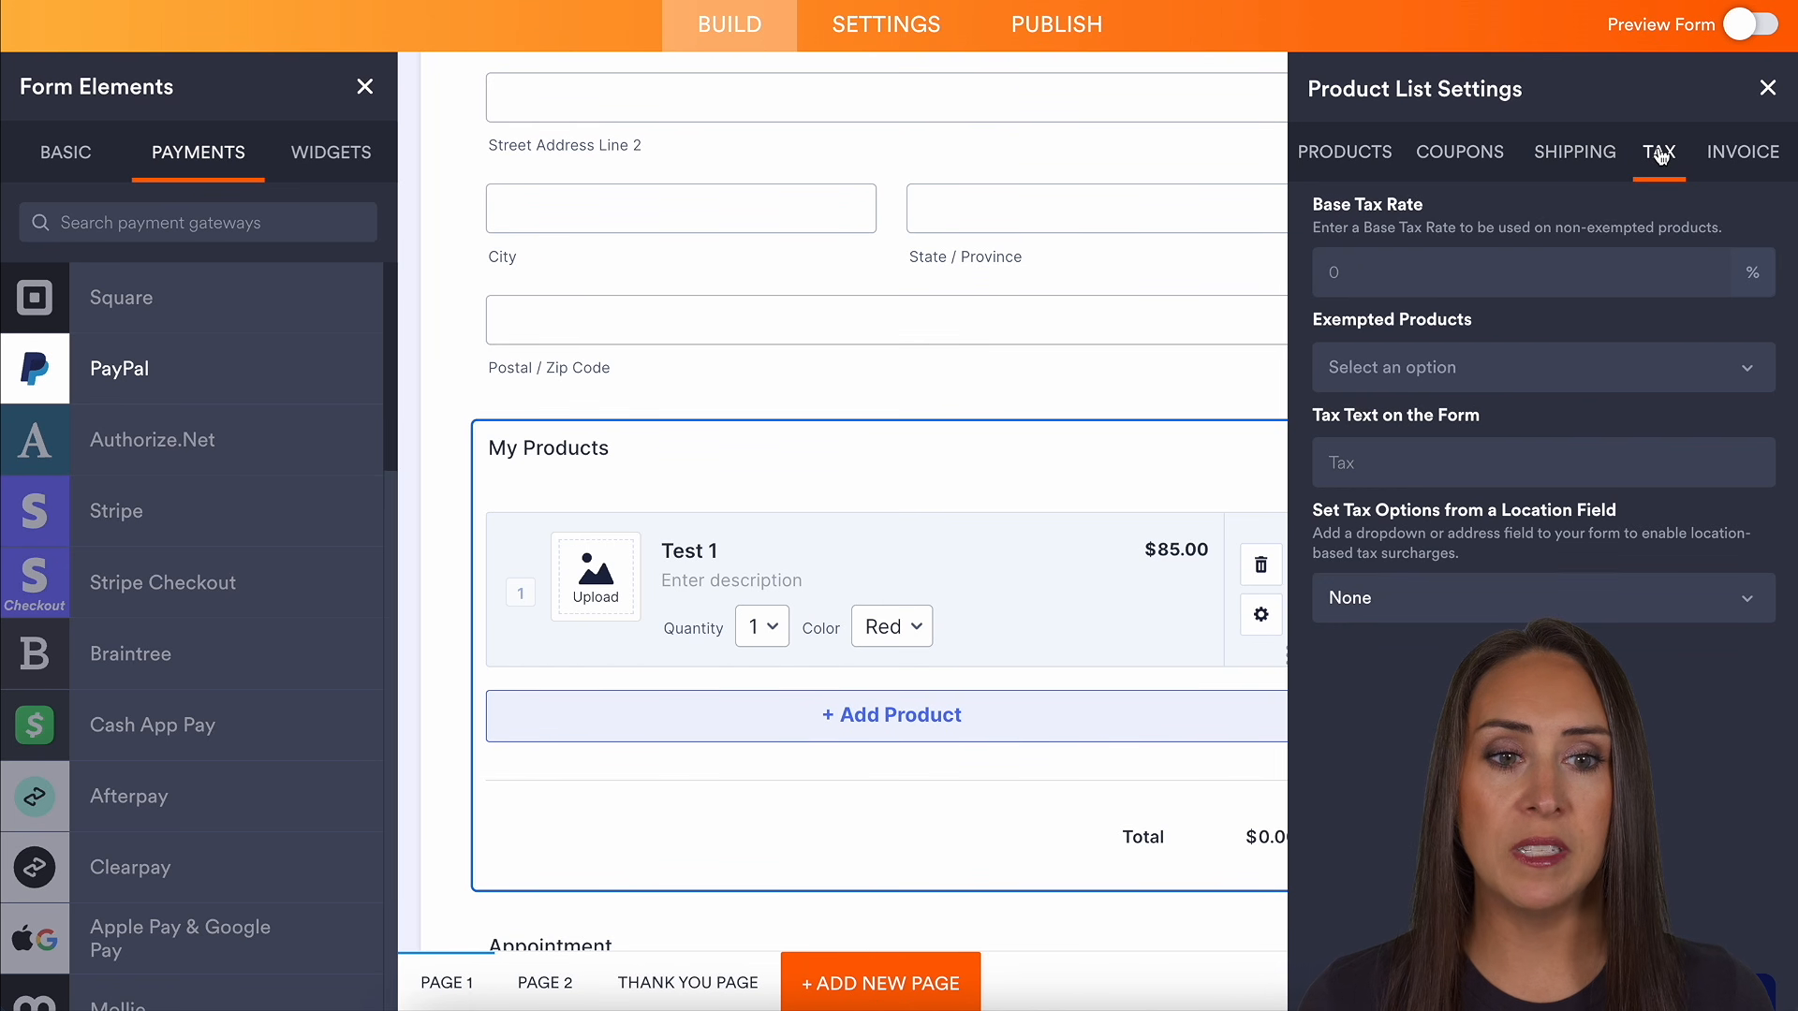
left_click(1726, 159)
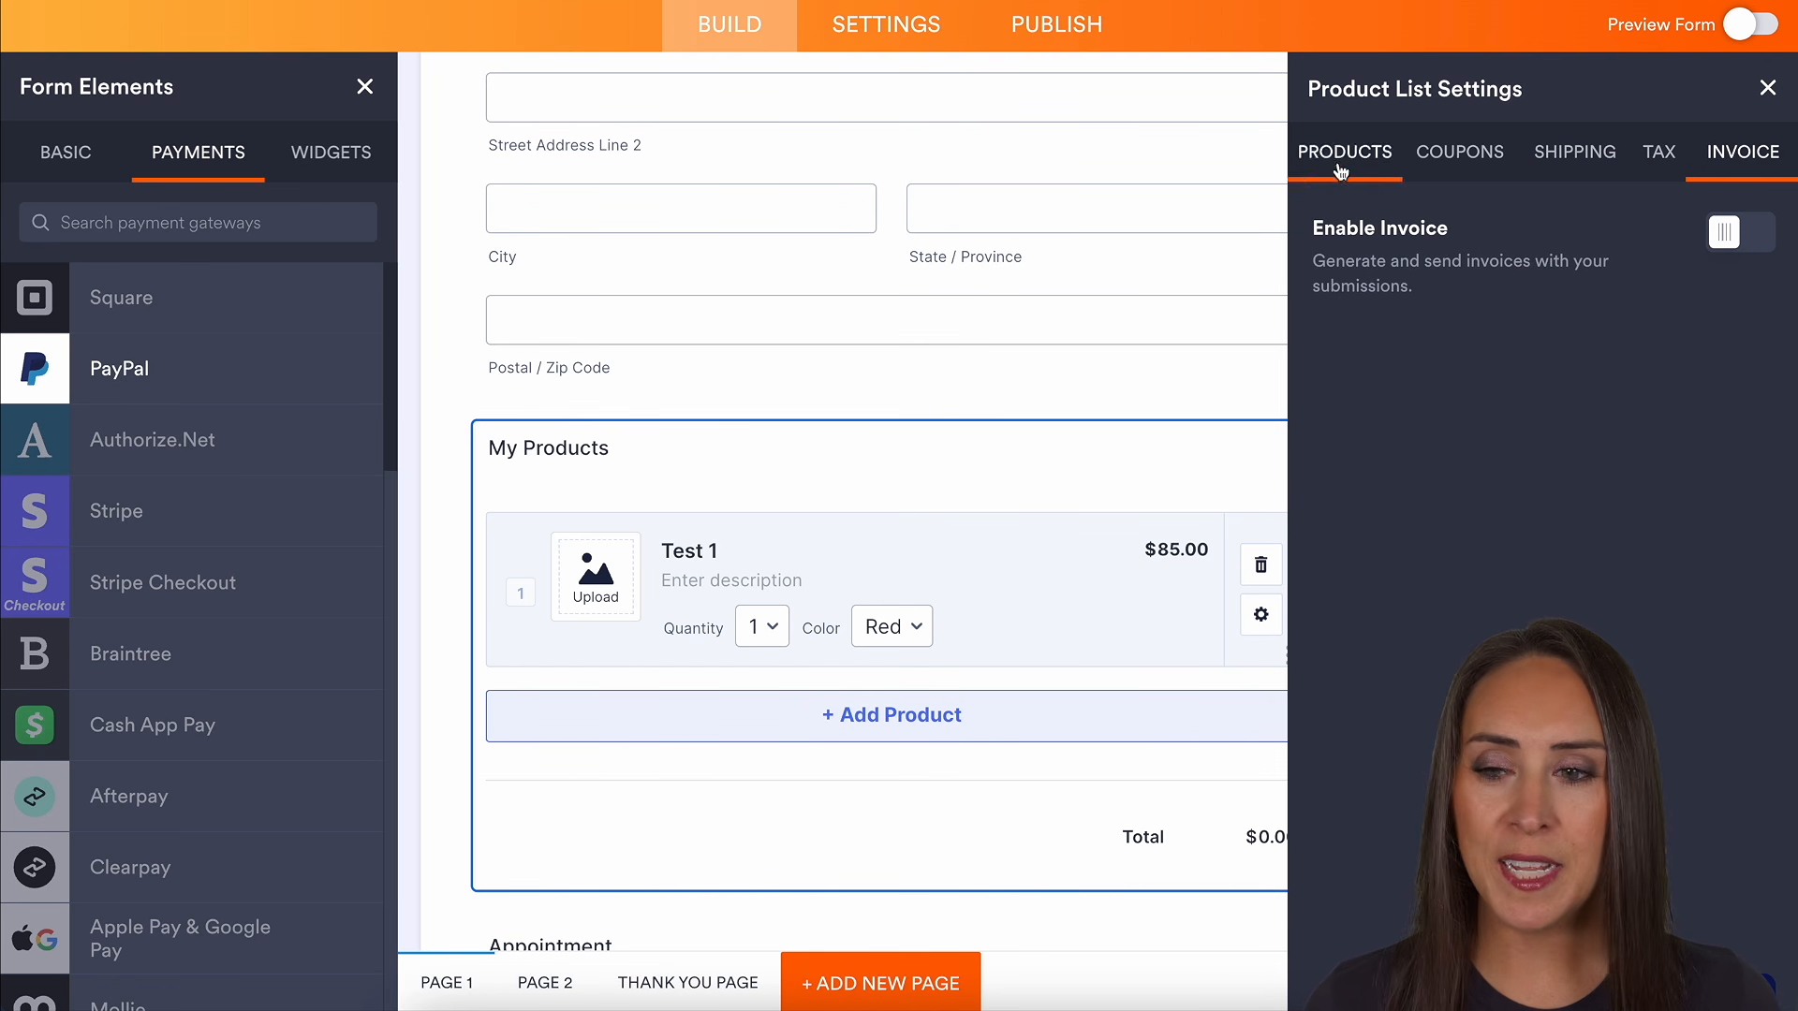
Add a Form Calculation widget between the Address and My Products fields
left_click(361, 166)
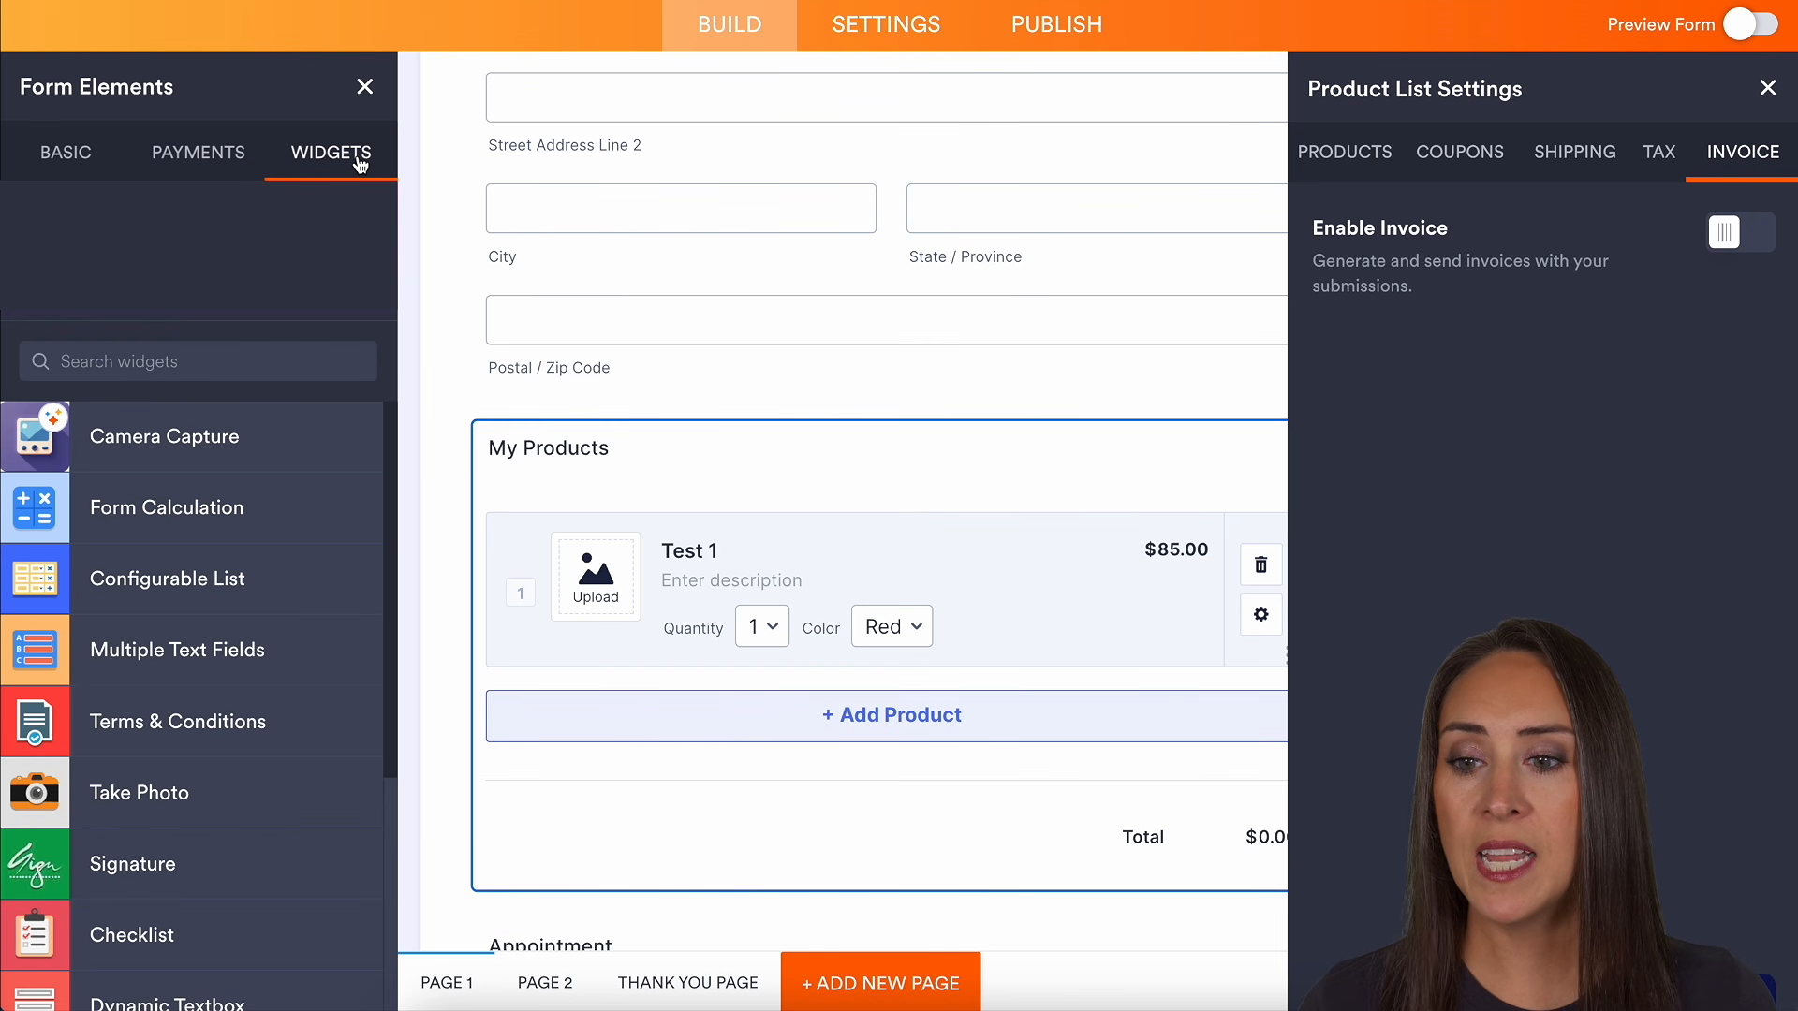
scroll(323, 449, "down", 8)
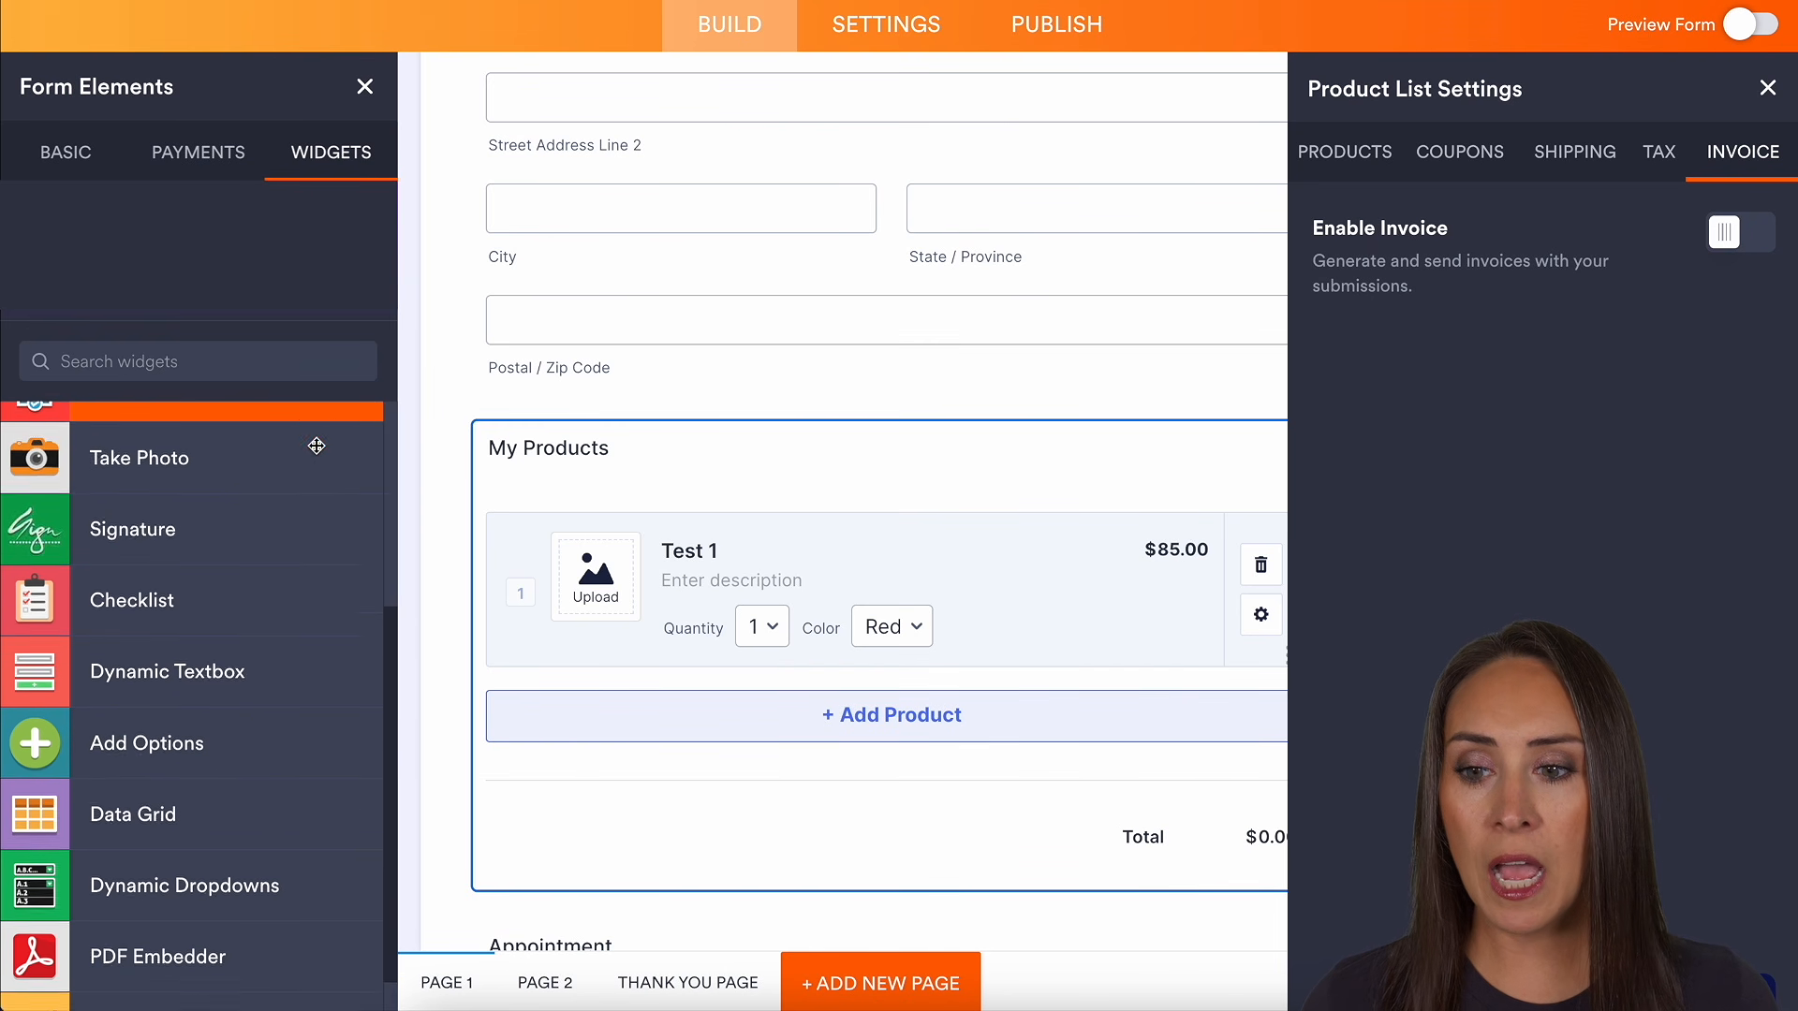
left_click_drag(393, 629, 393, 432)
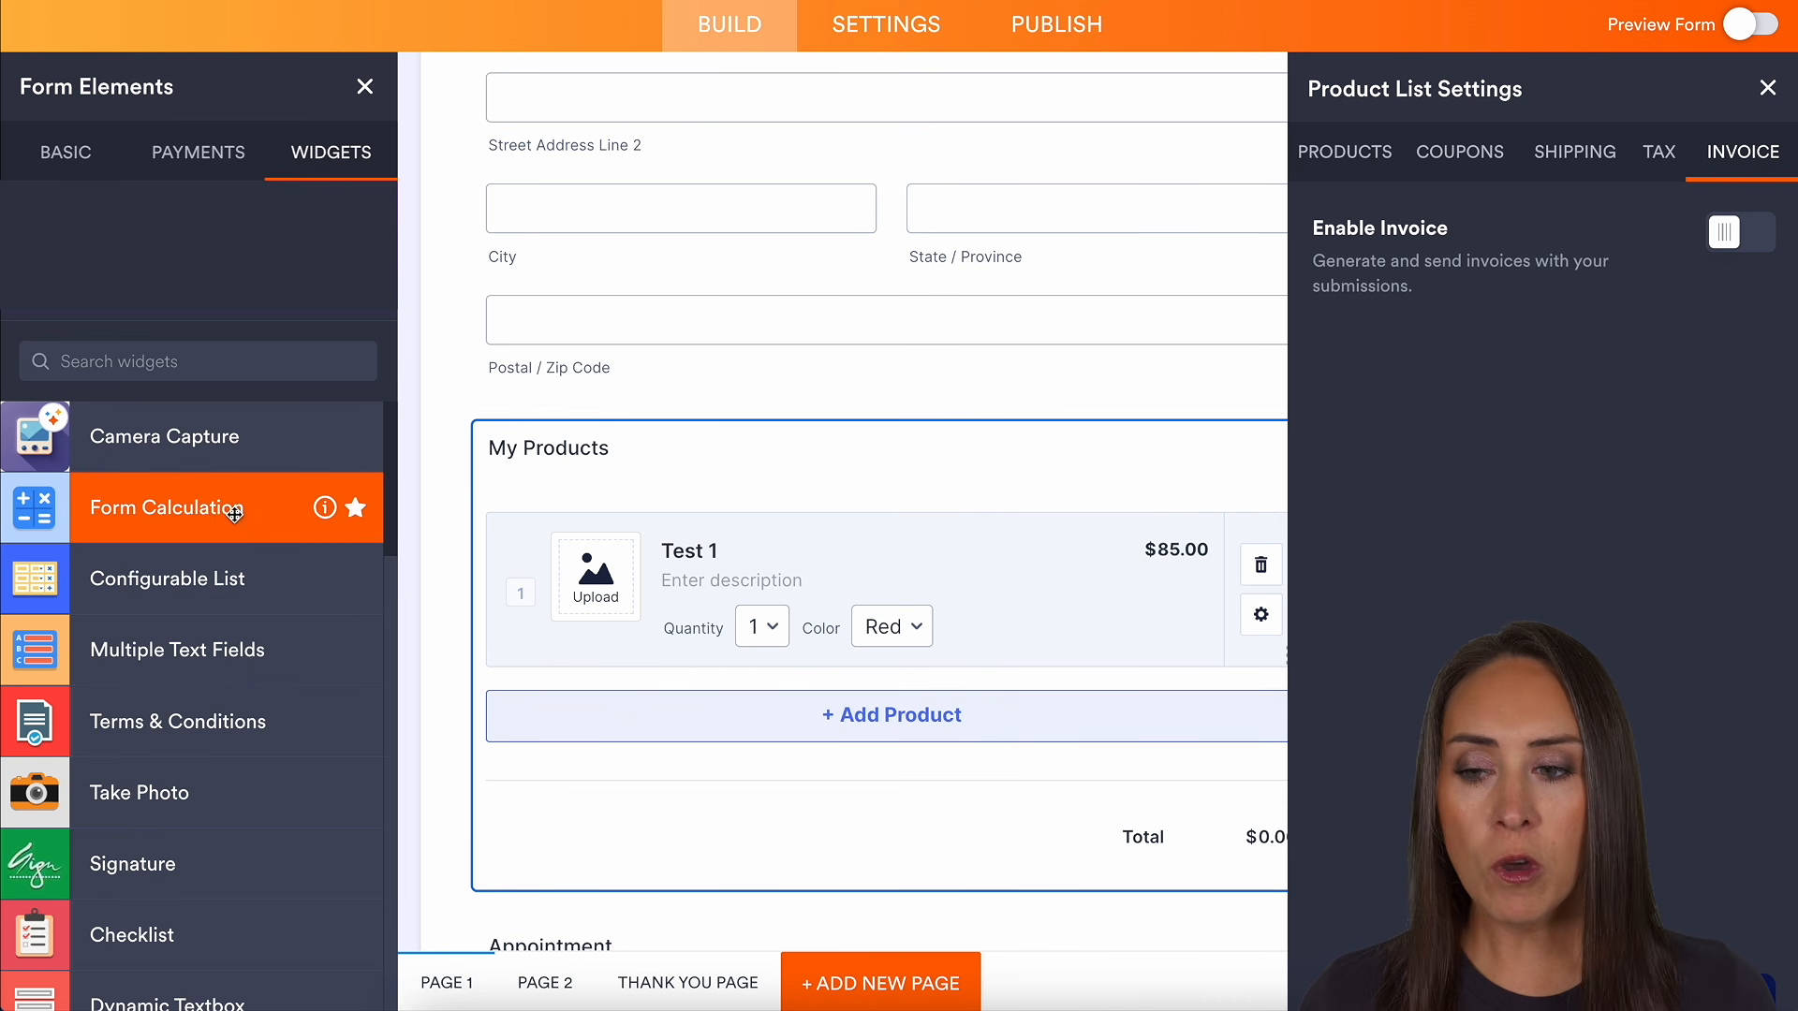
left_click_drag(166, 507, 817, 456)
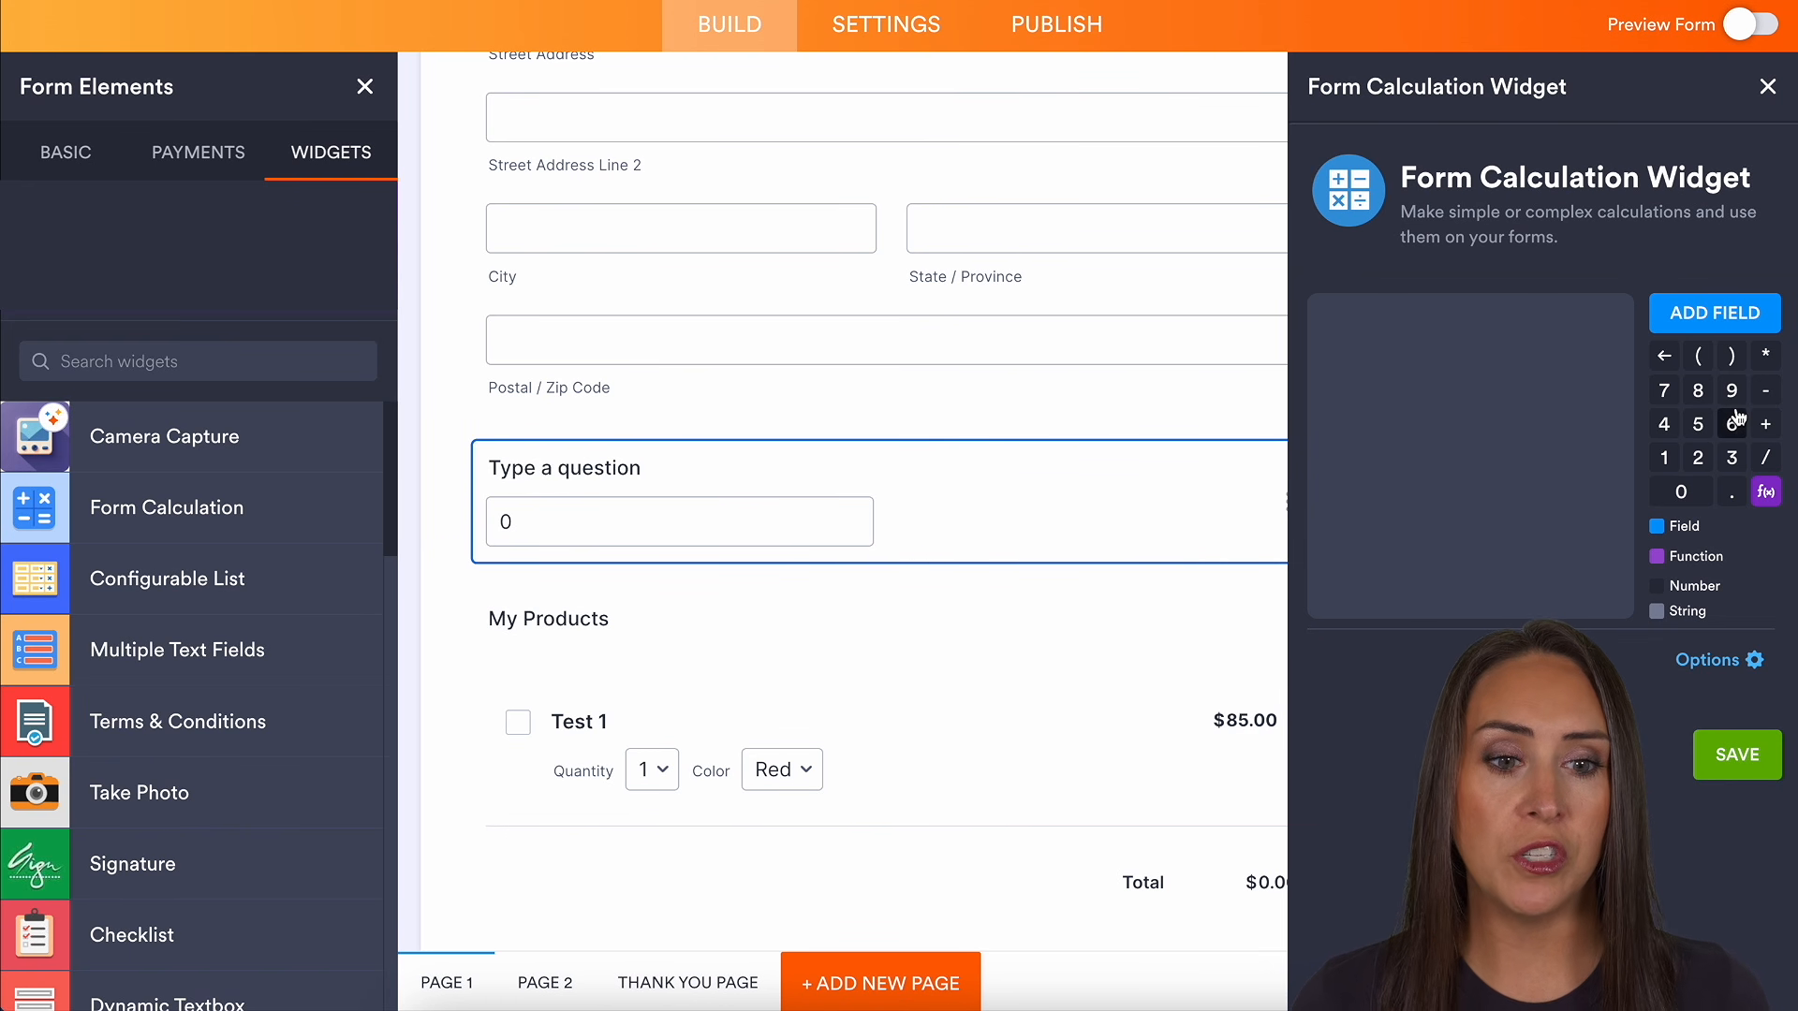
Build the calculation formula as the Number field plus 52 and save the widget
left_click(1725, 316)
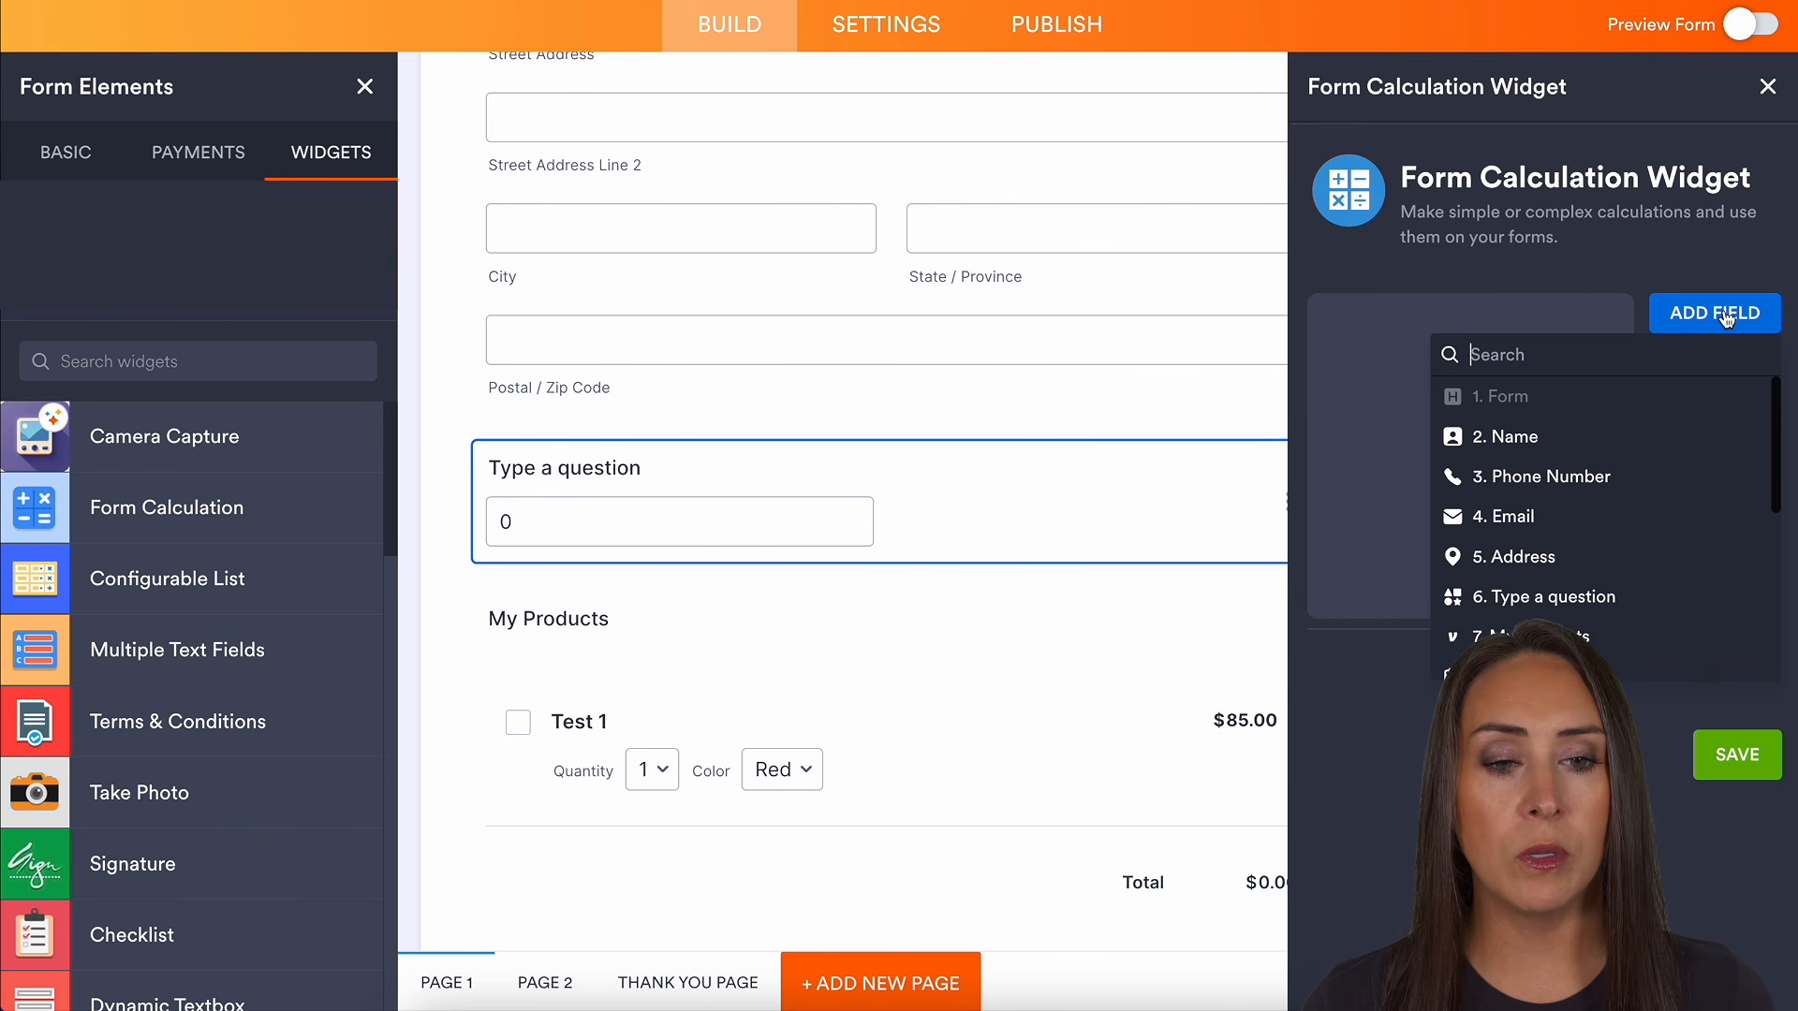
scroll(1569, 553, "down", 4)
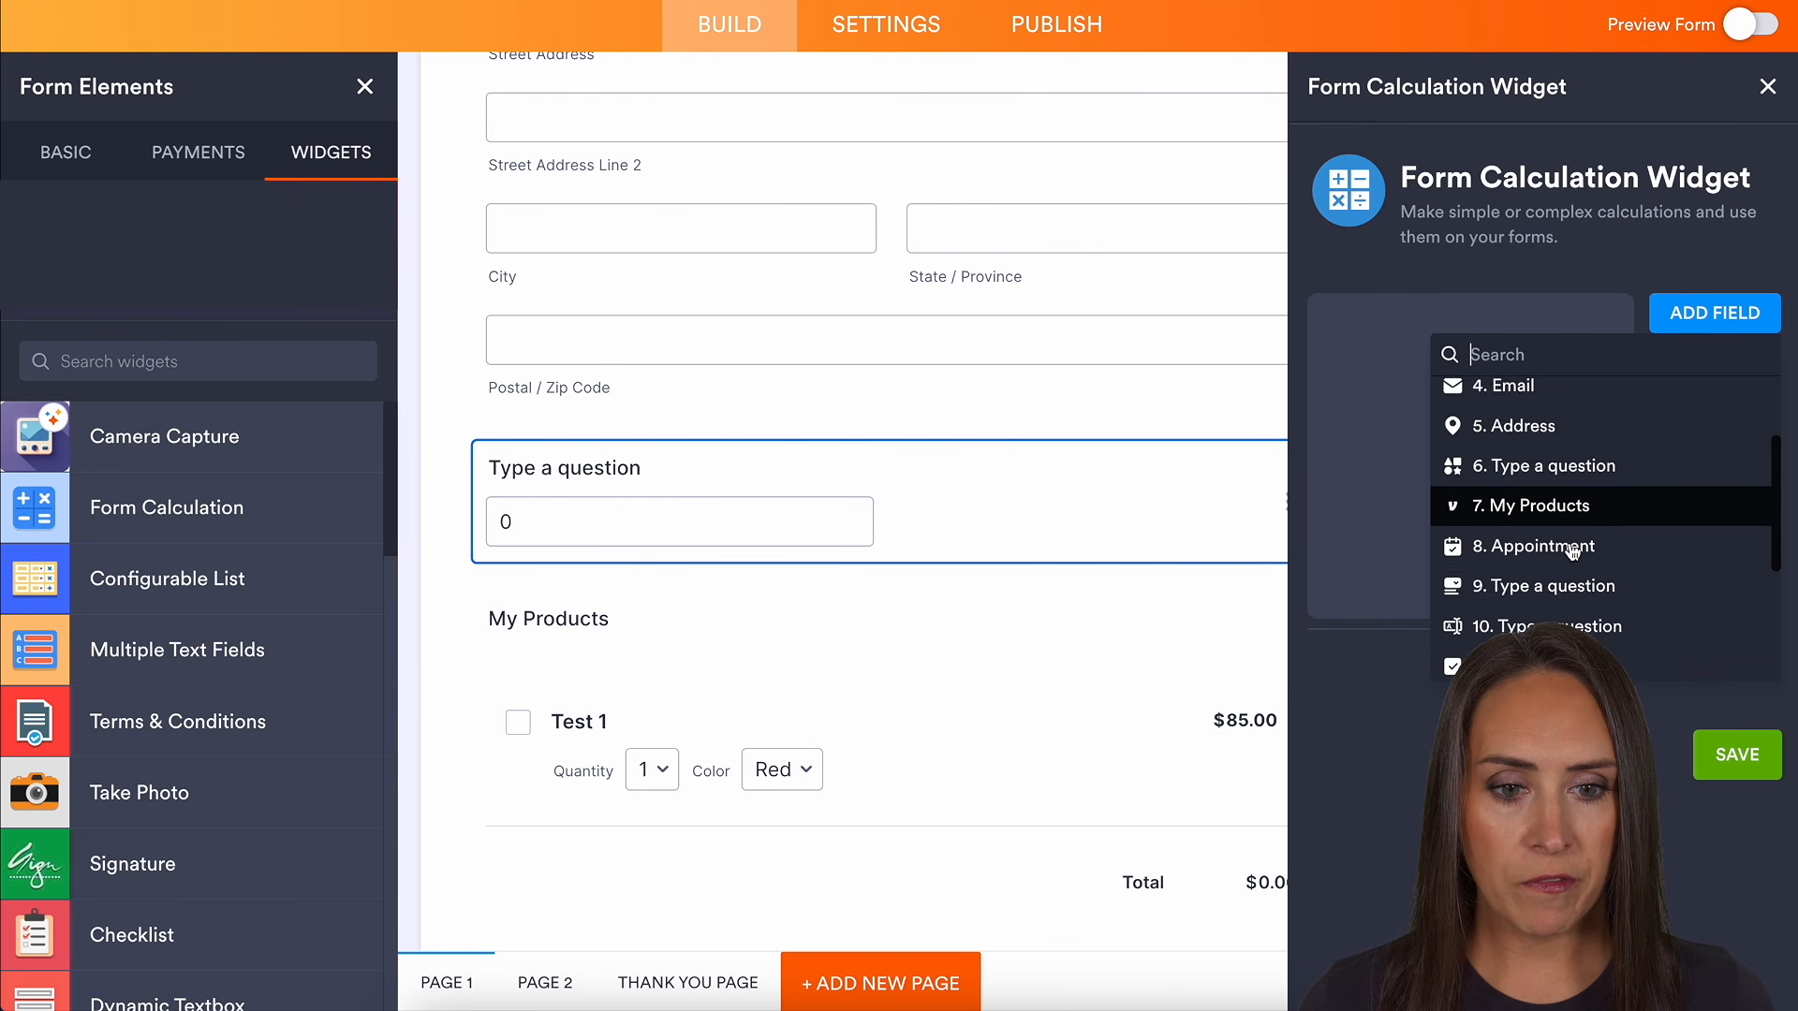
scroll(1573, 547, "up", 4)
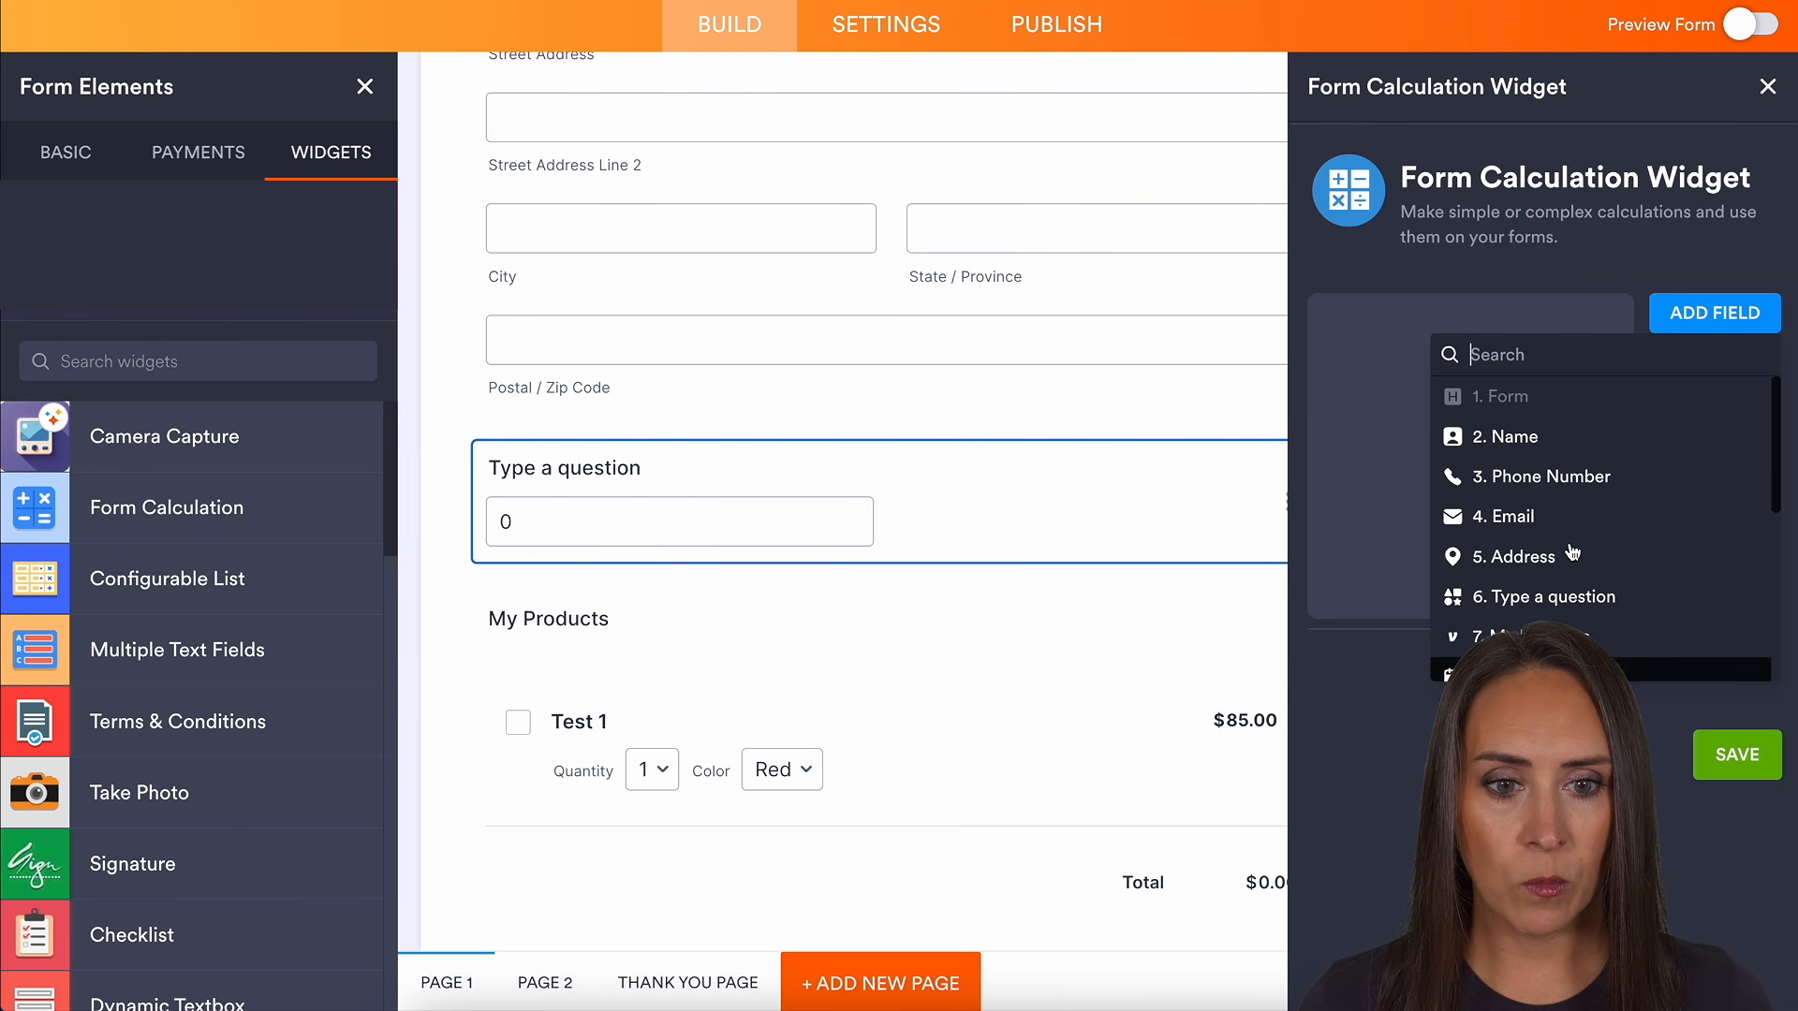
scroll(1573, 552, "down", 10)
left_click(1570, 543)
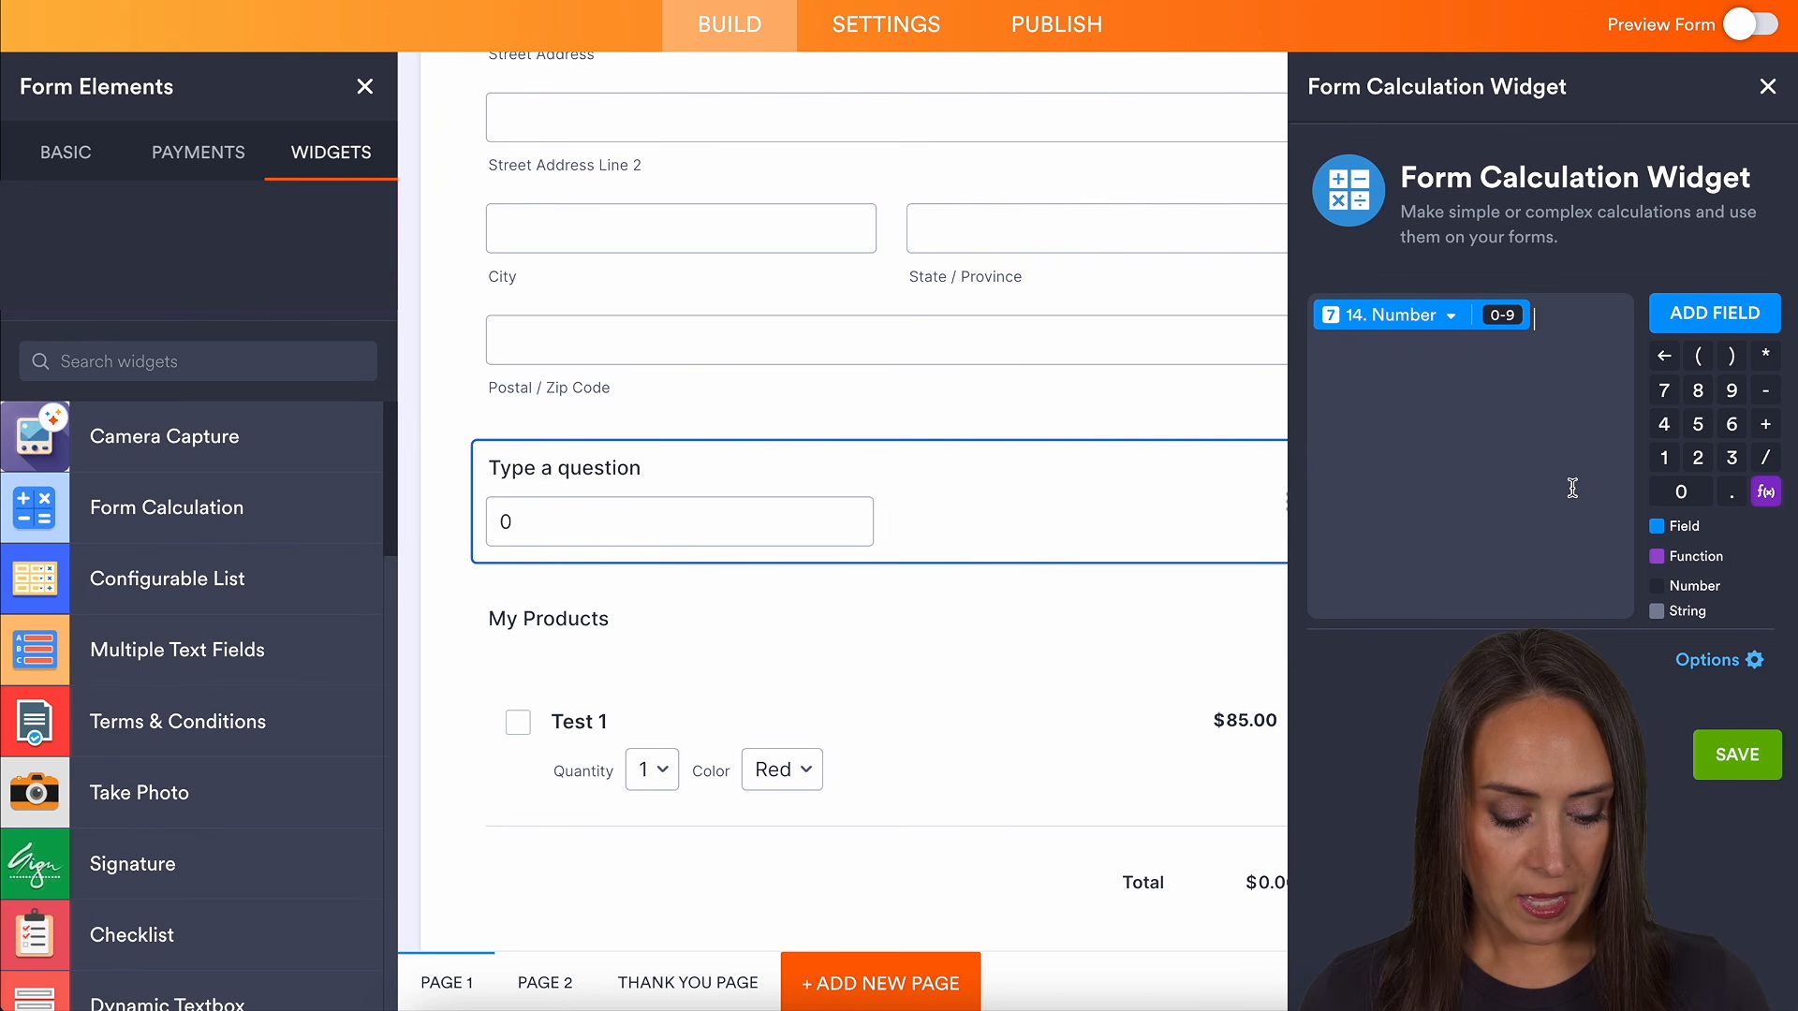
left_click(1768, 426)
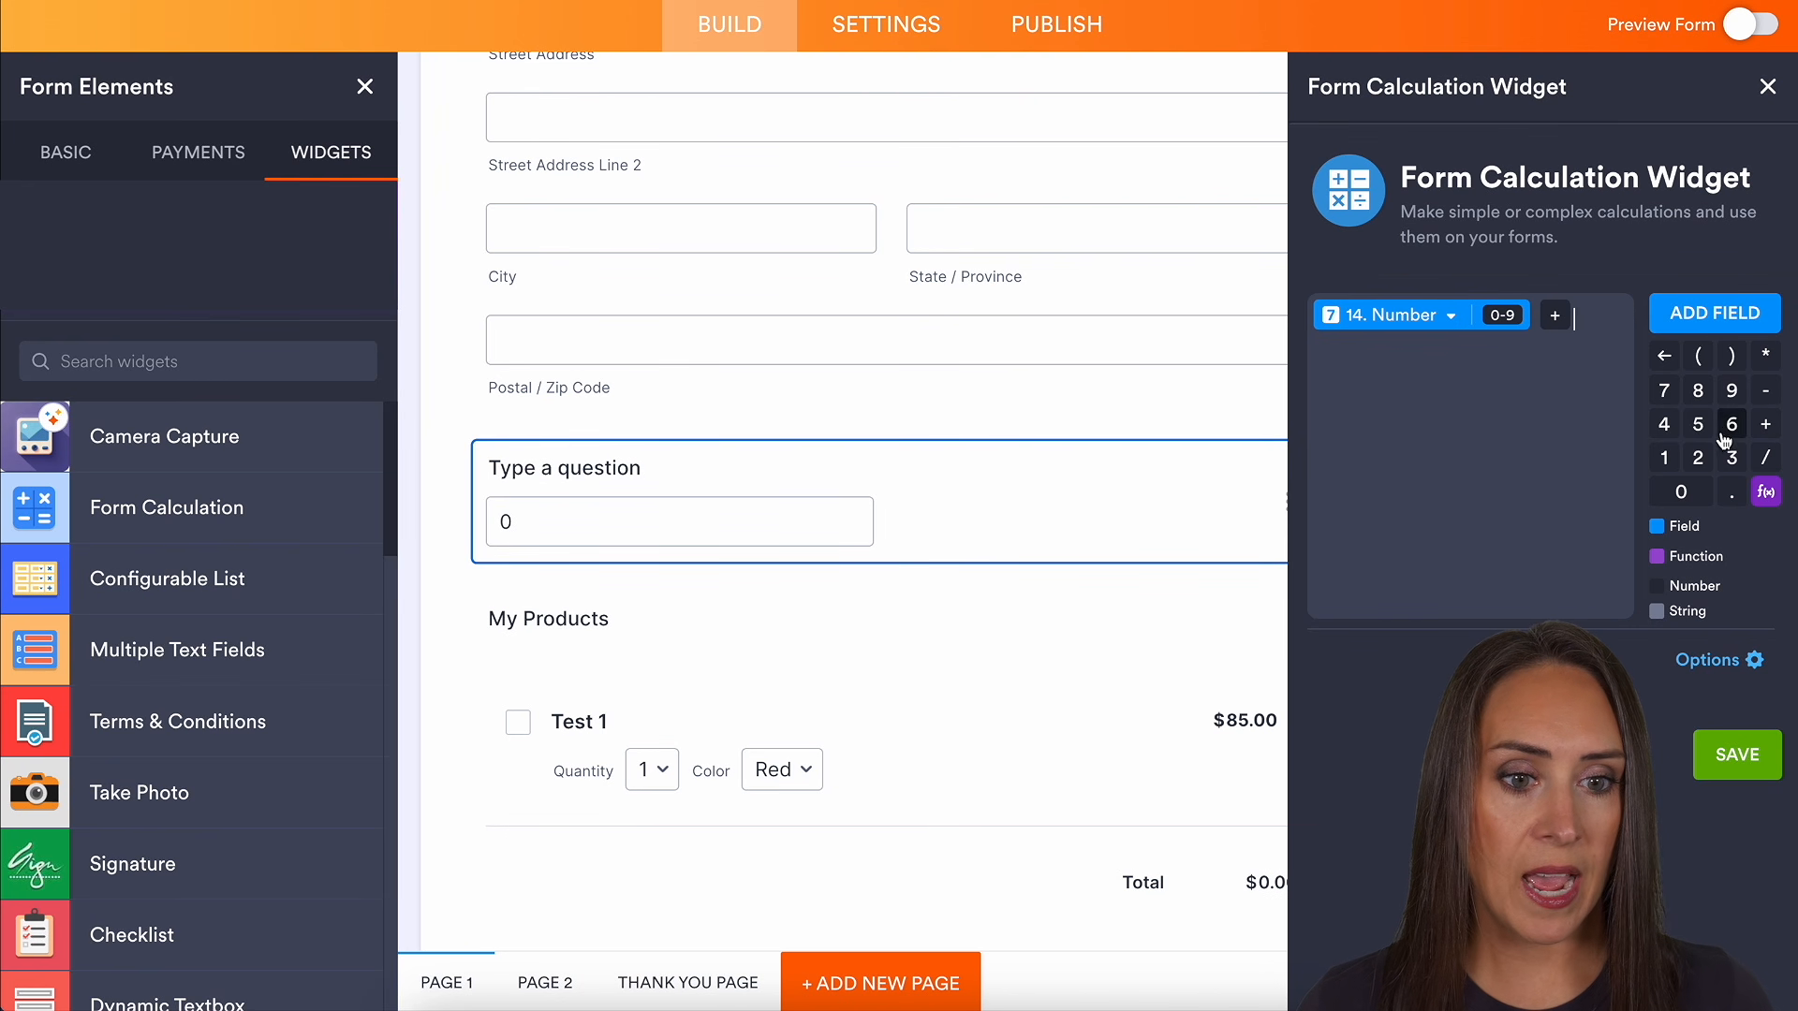
left_click(1697, 426)
left_click(1697, 459)
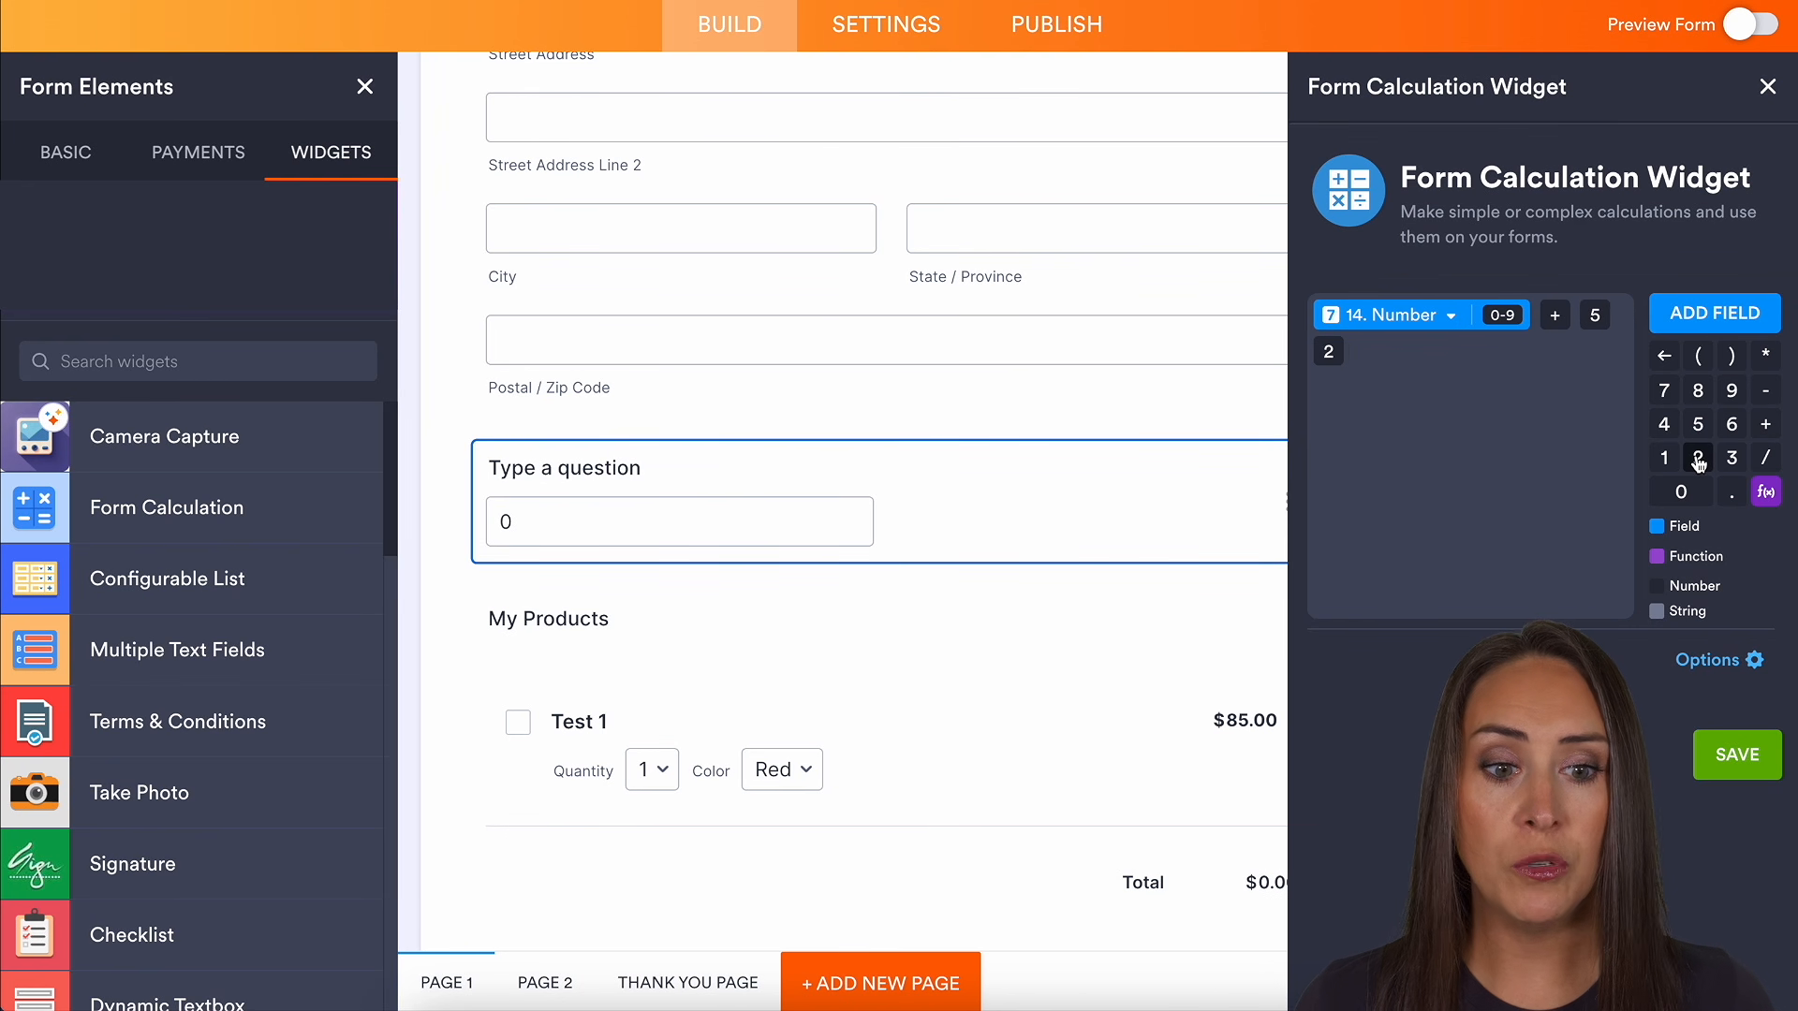
left_click(1735, 756)
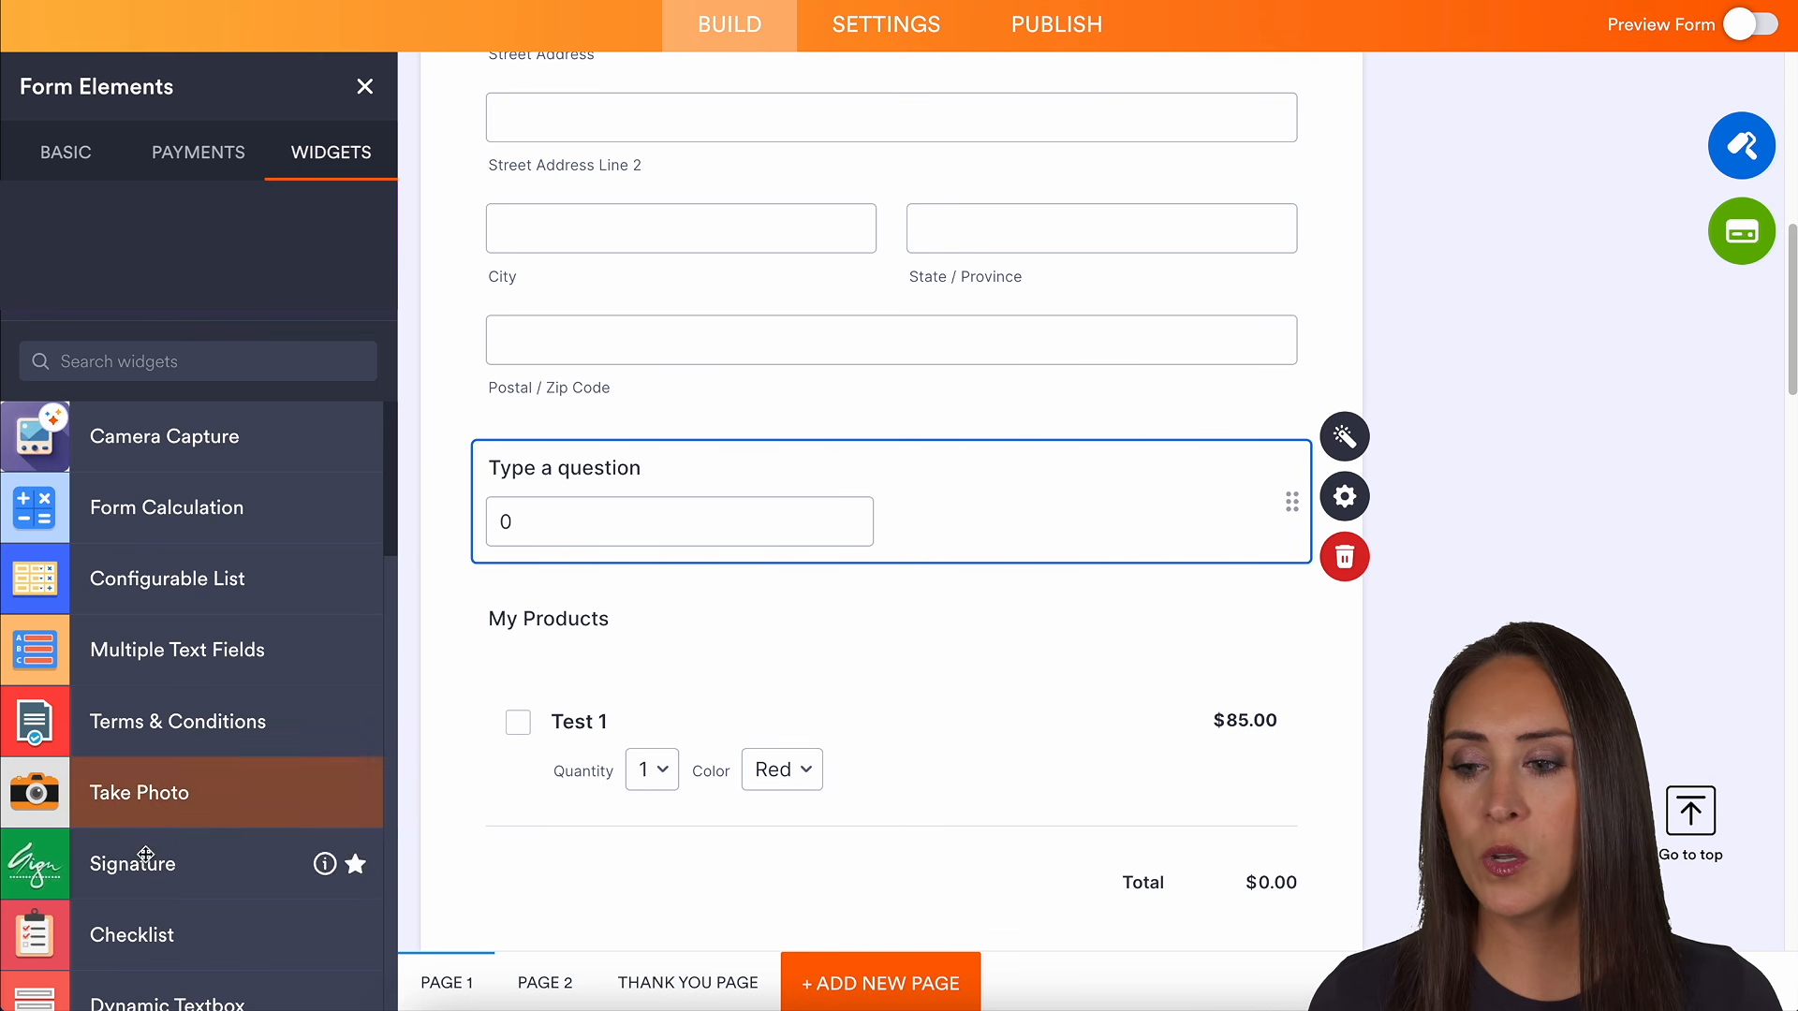
Add a Signature field below the calculation field, then review its properties and the Jotform Sign automation settings
mouse_move(131, 863)
left_mouse_down()
mouse_move(272, 774)
mouse_move(685, 611)
left_mouse_up()
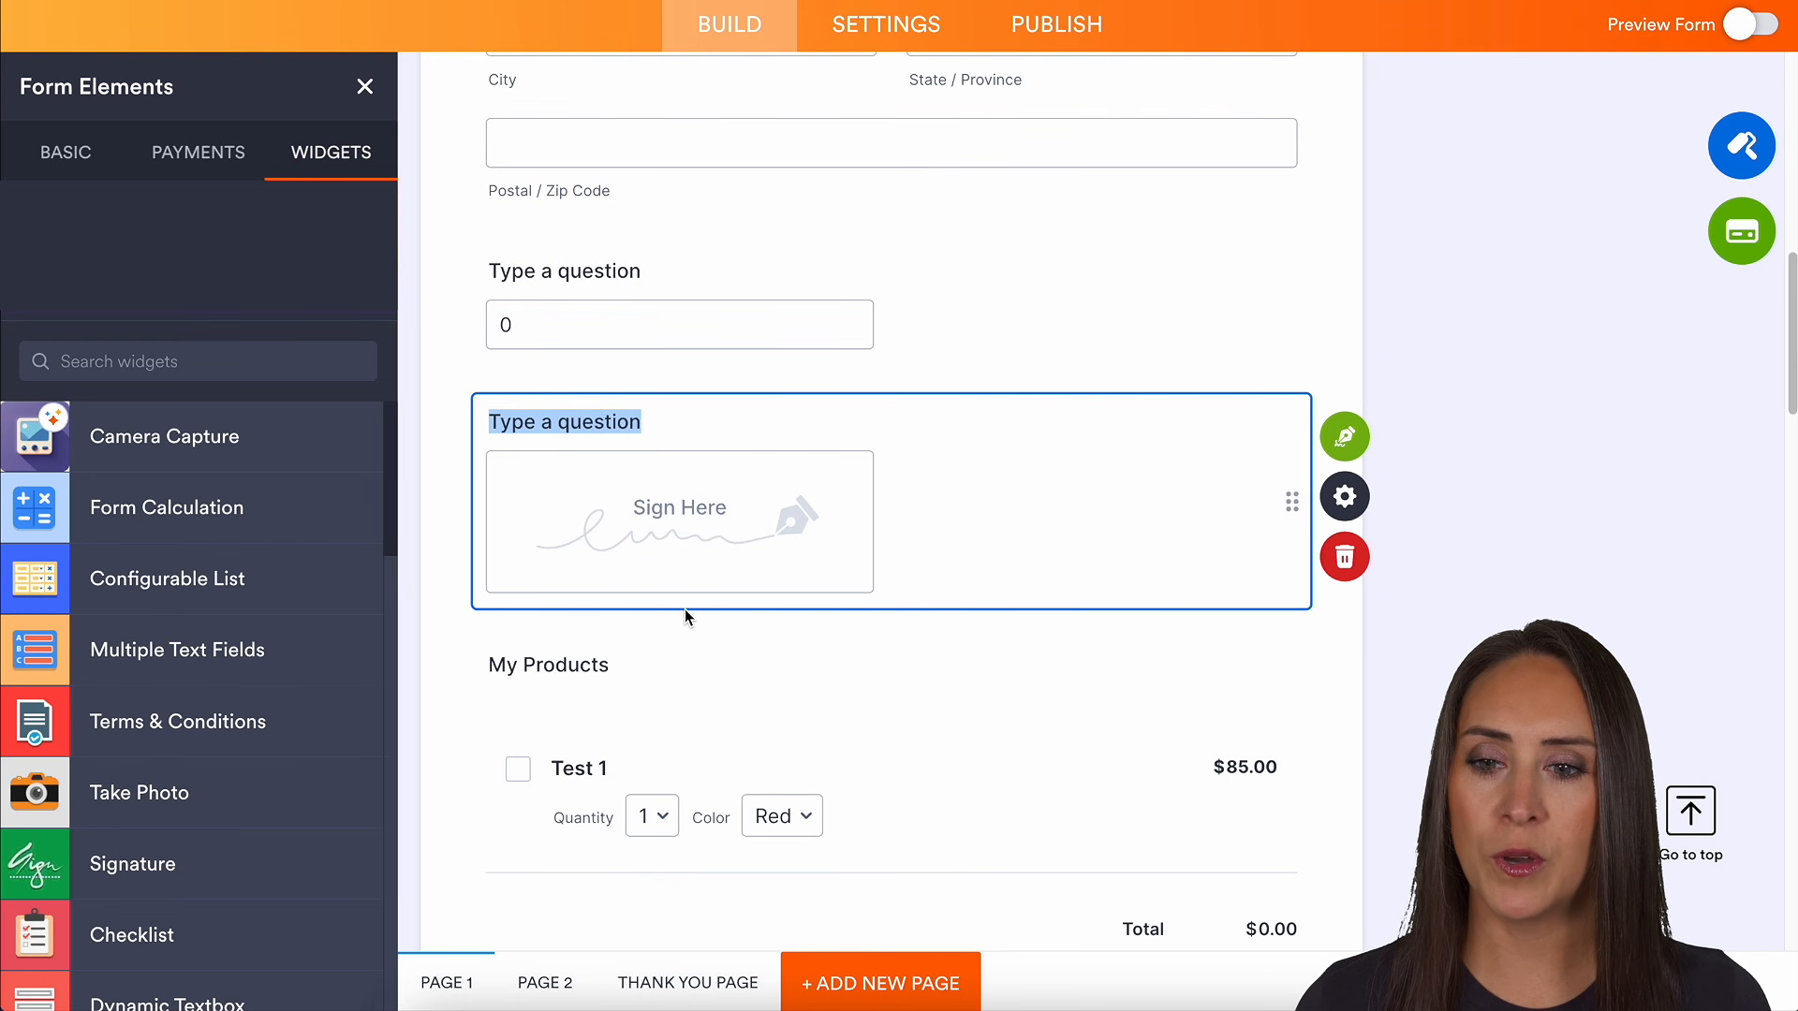
left_click(1346, 501)
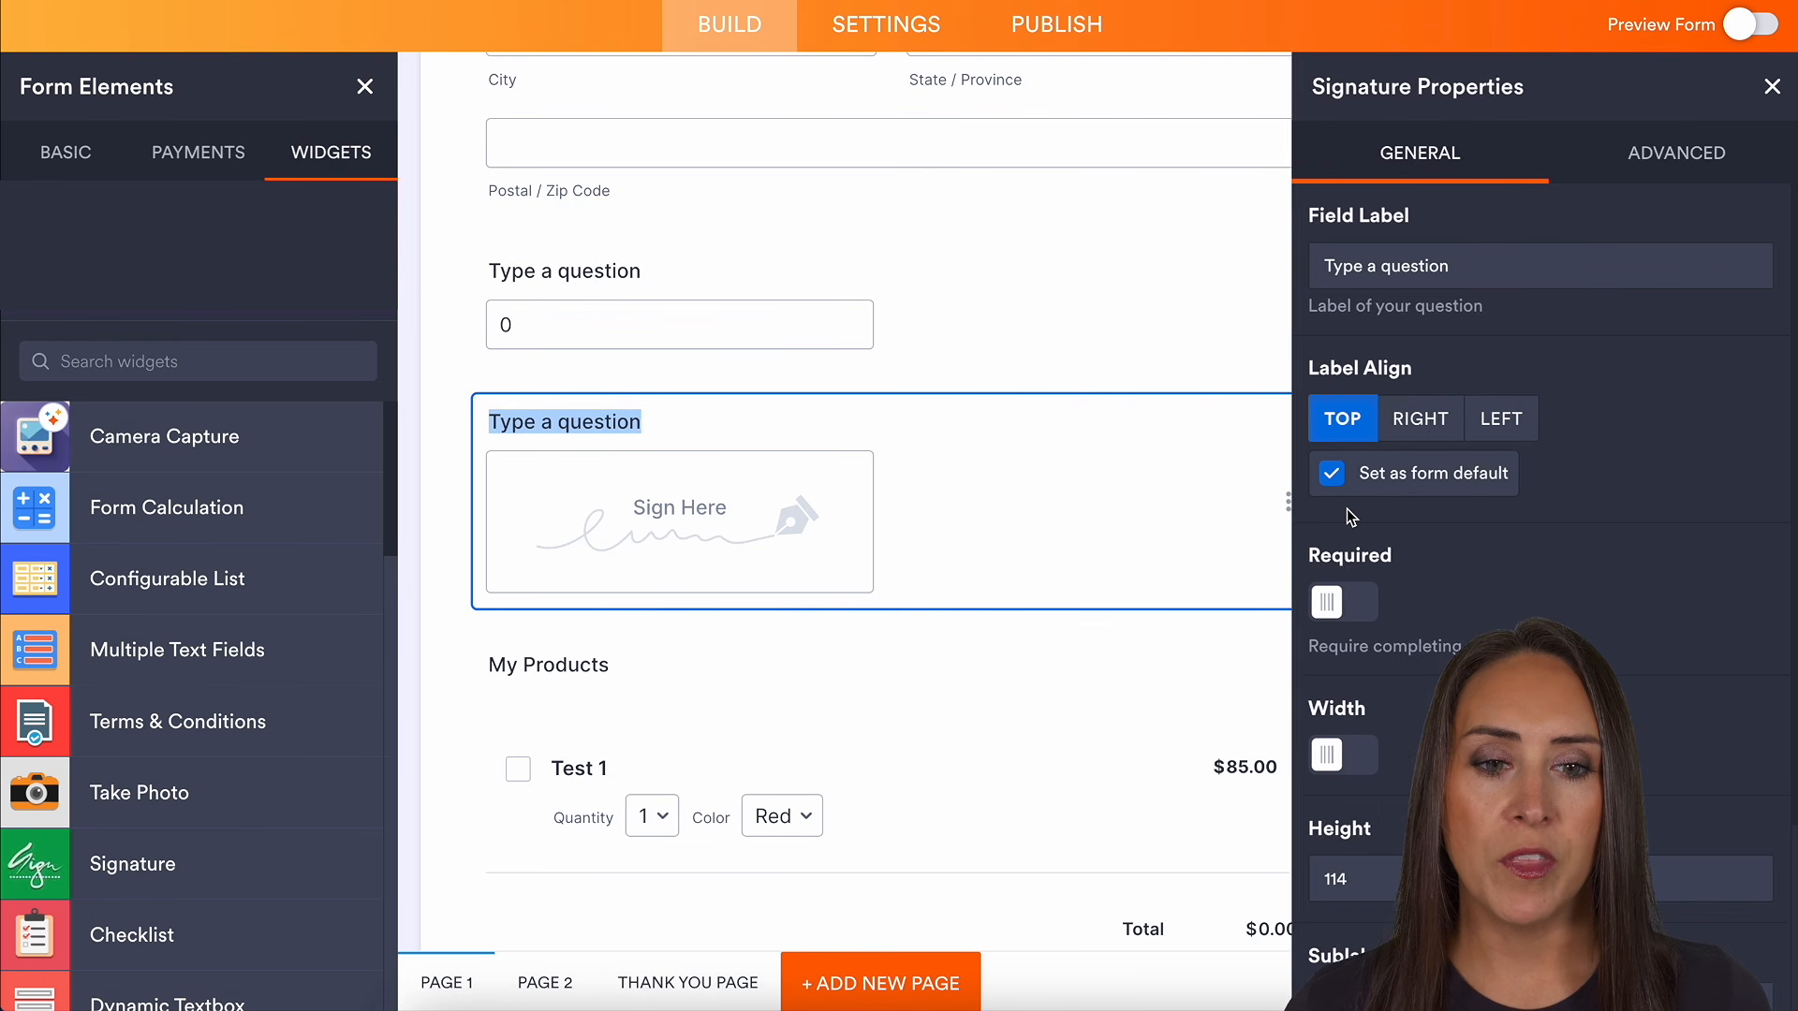
left_click(1676, 161)
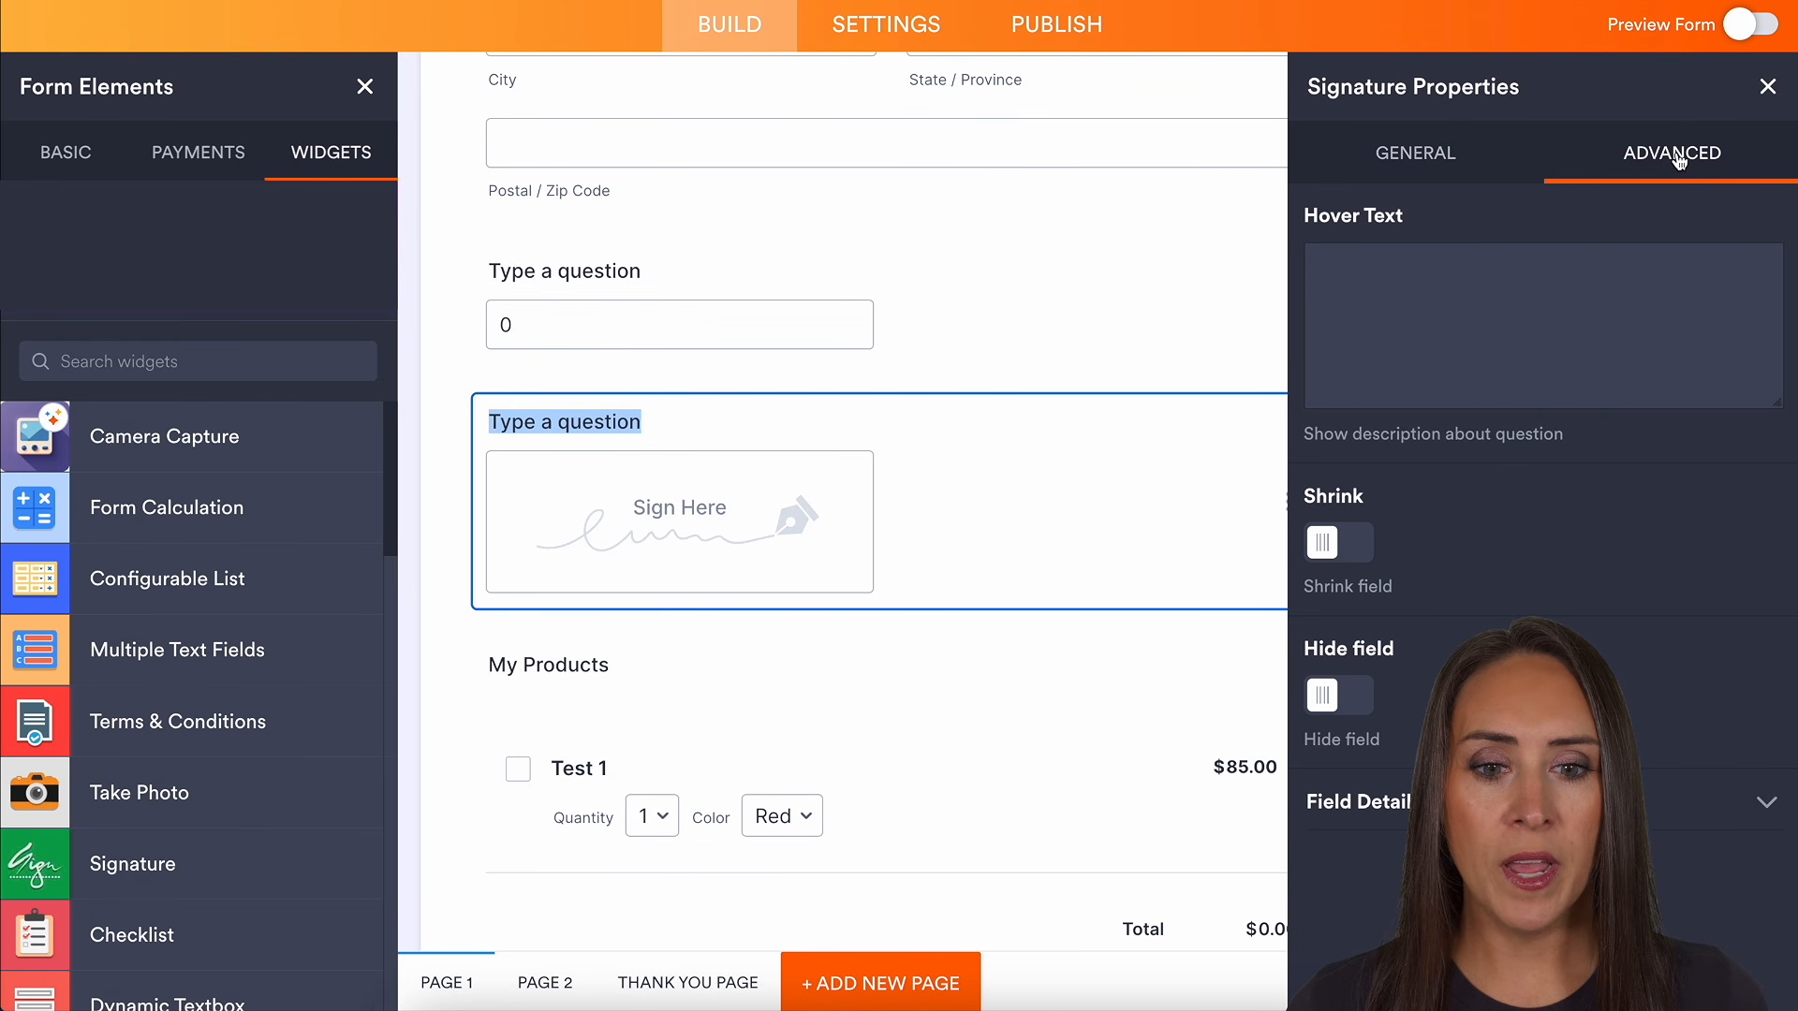
left_click(1767, 86)
left_click(1348, 434)
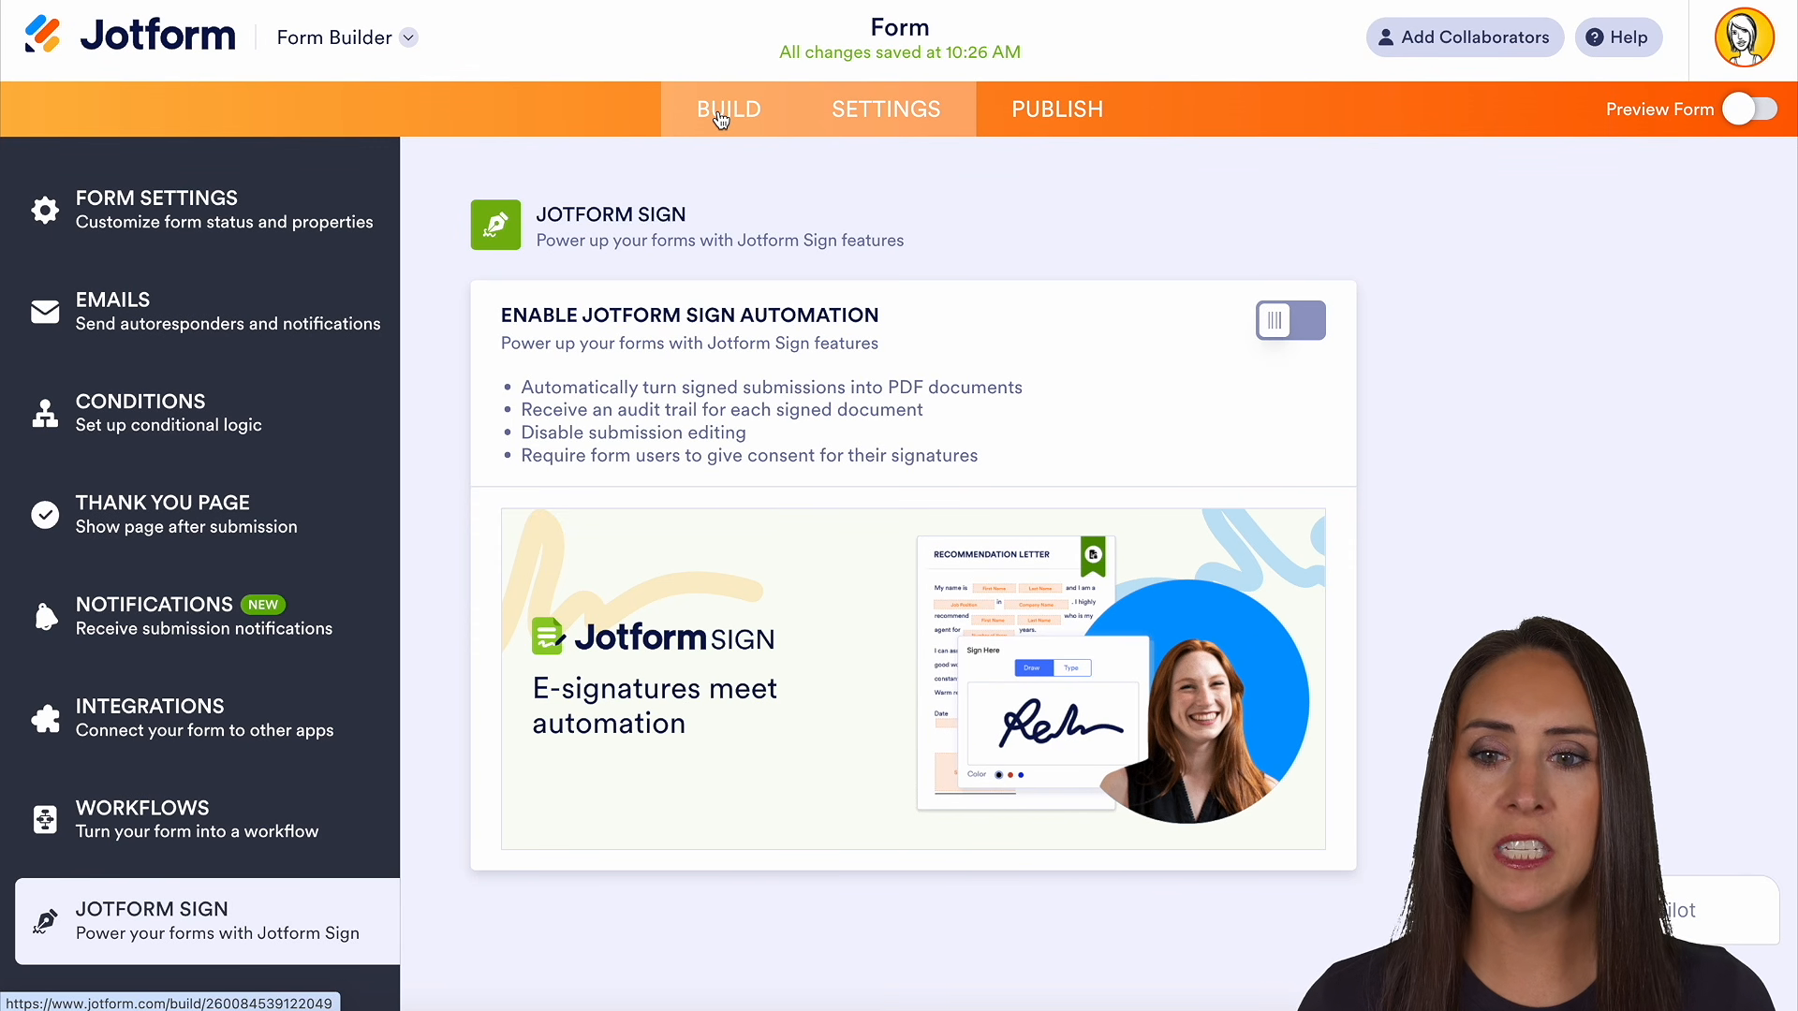
left_click(719, 111)
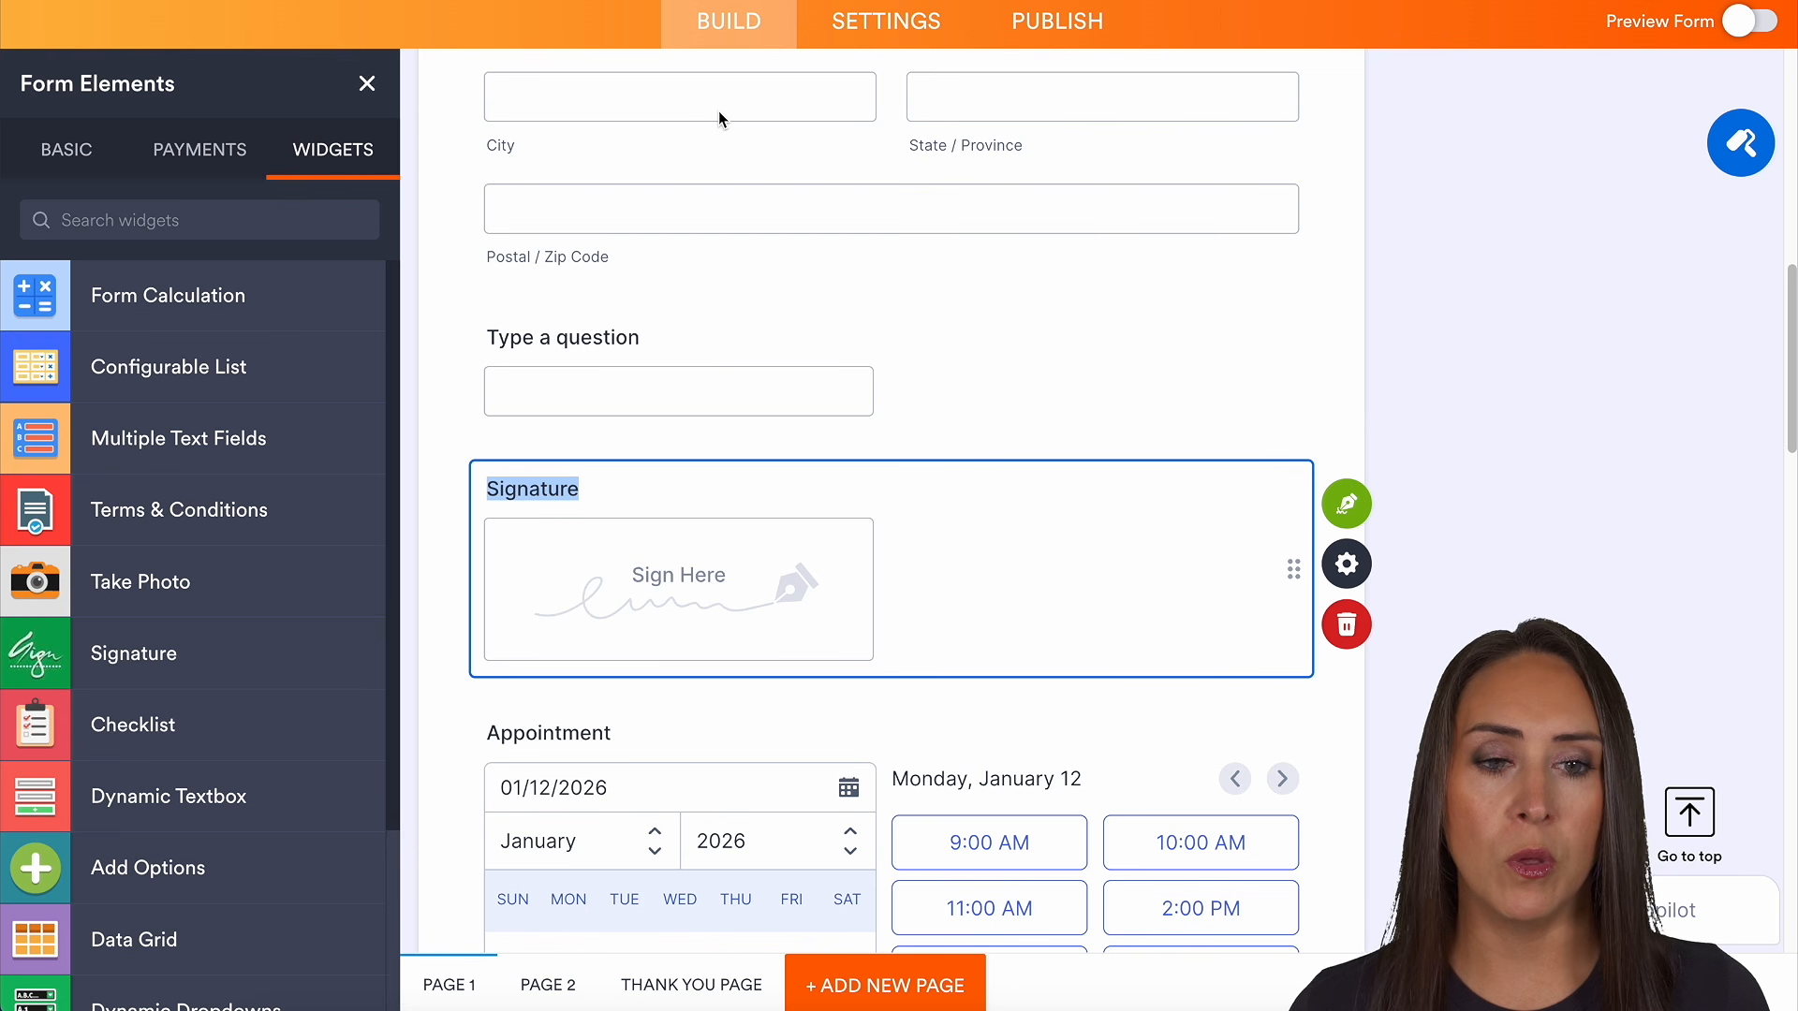
Apply the orange and yellow color scheme (#f06233 page, #fff9bd form) and close the form elements list
left_click(1722, 139)
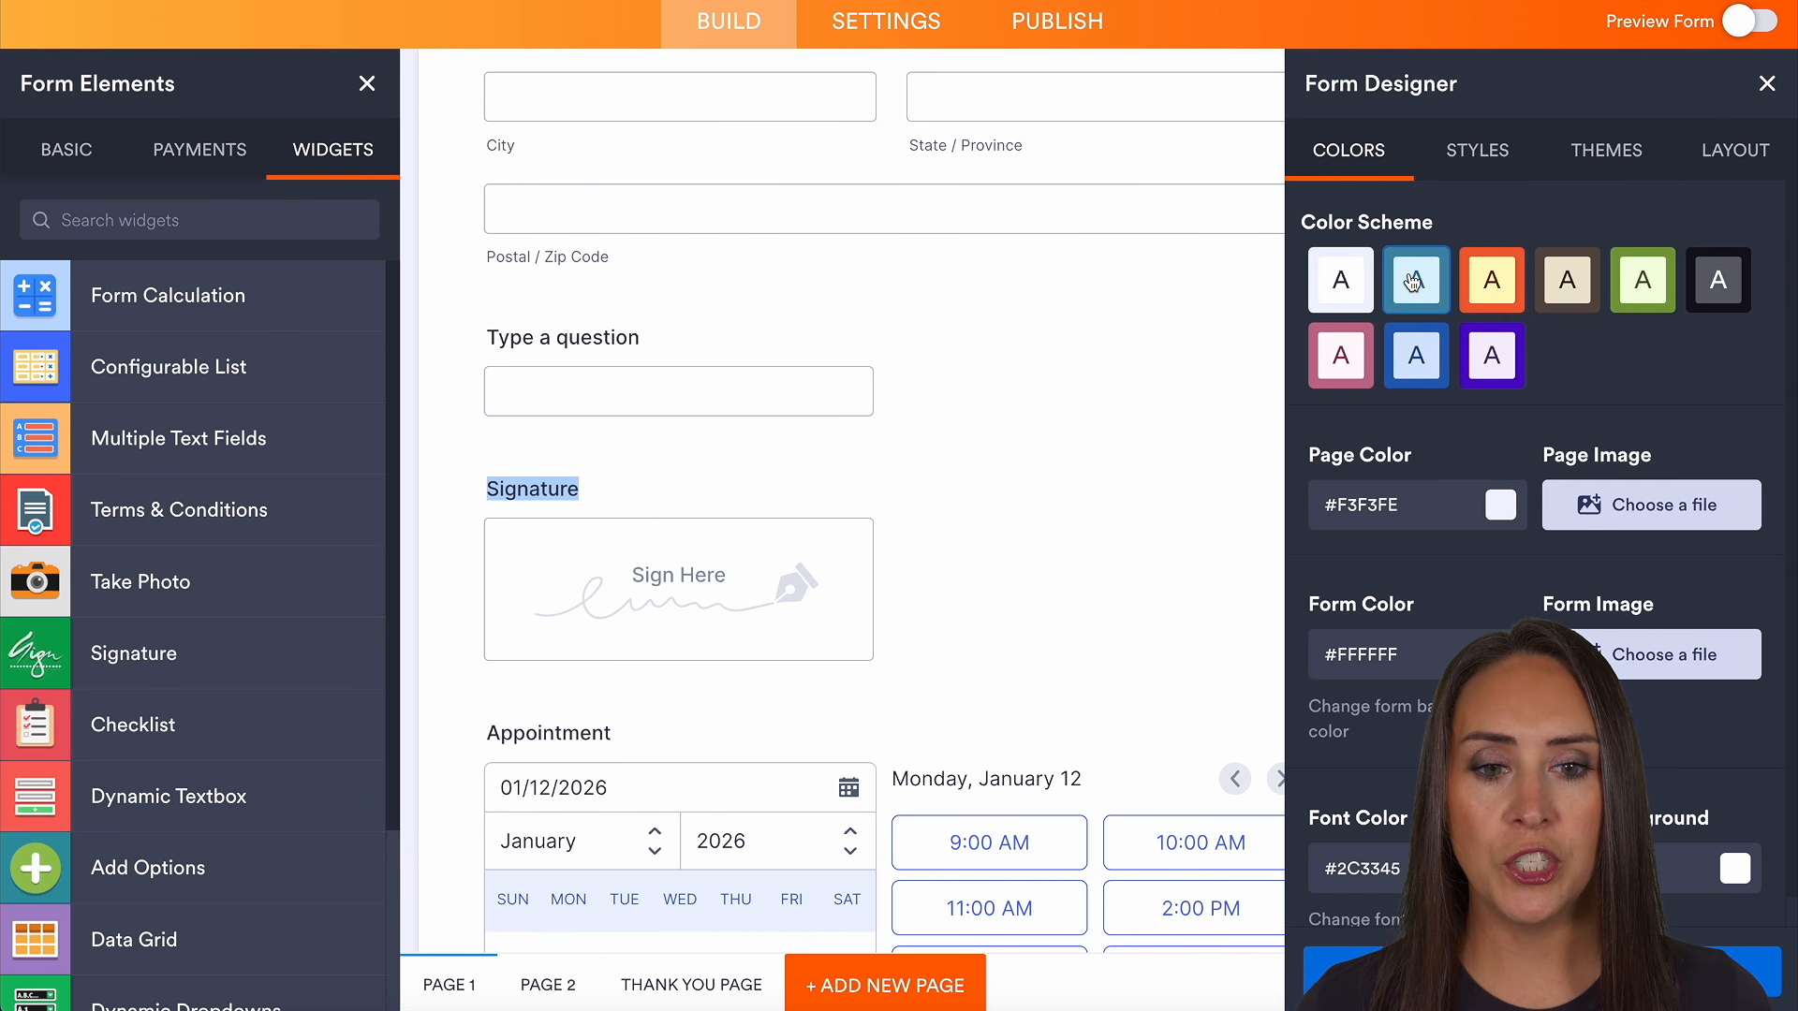
left_click(1412, 282)
left_click(1502, 287)
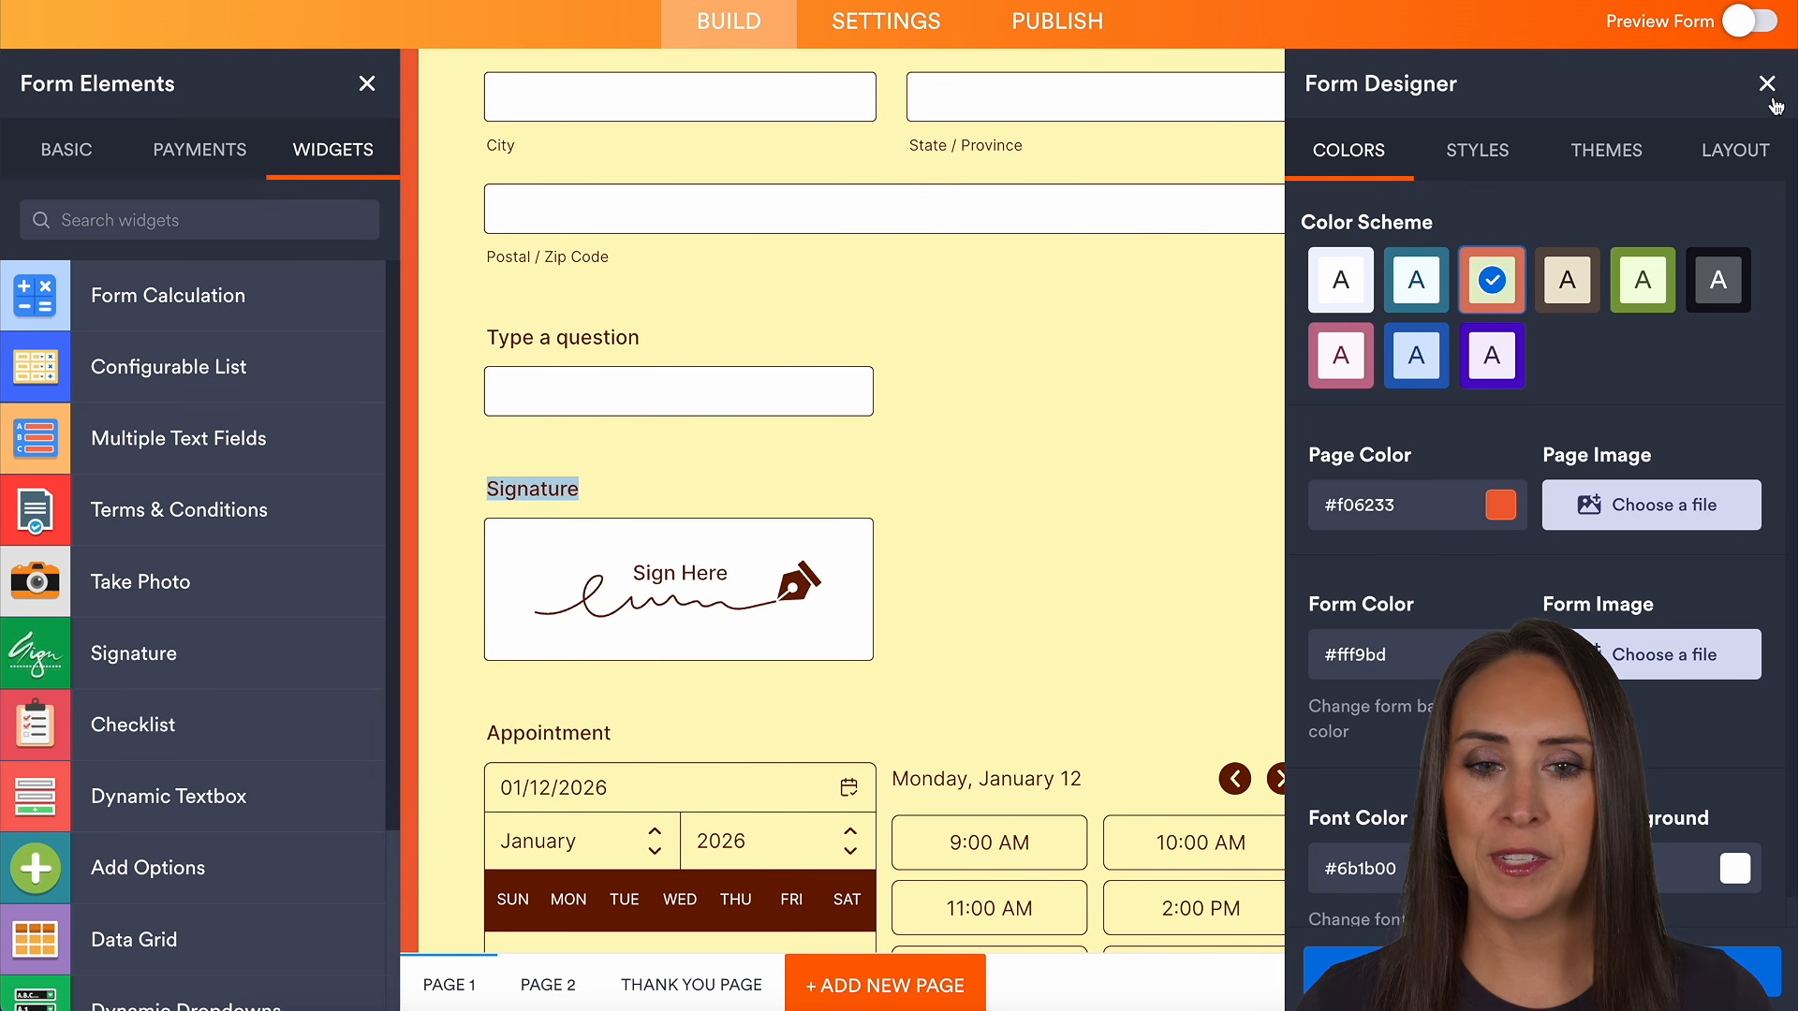
left_click(383, 85)
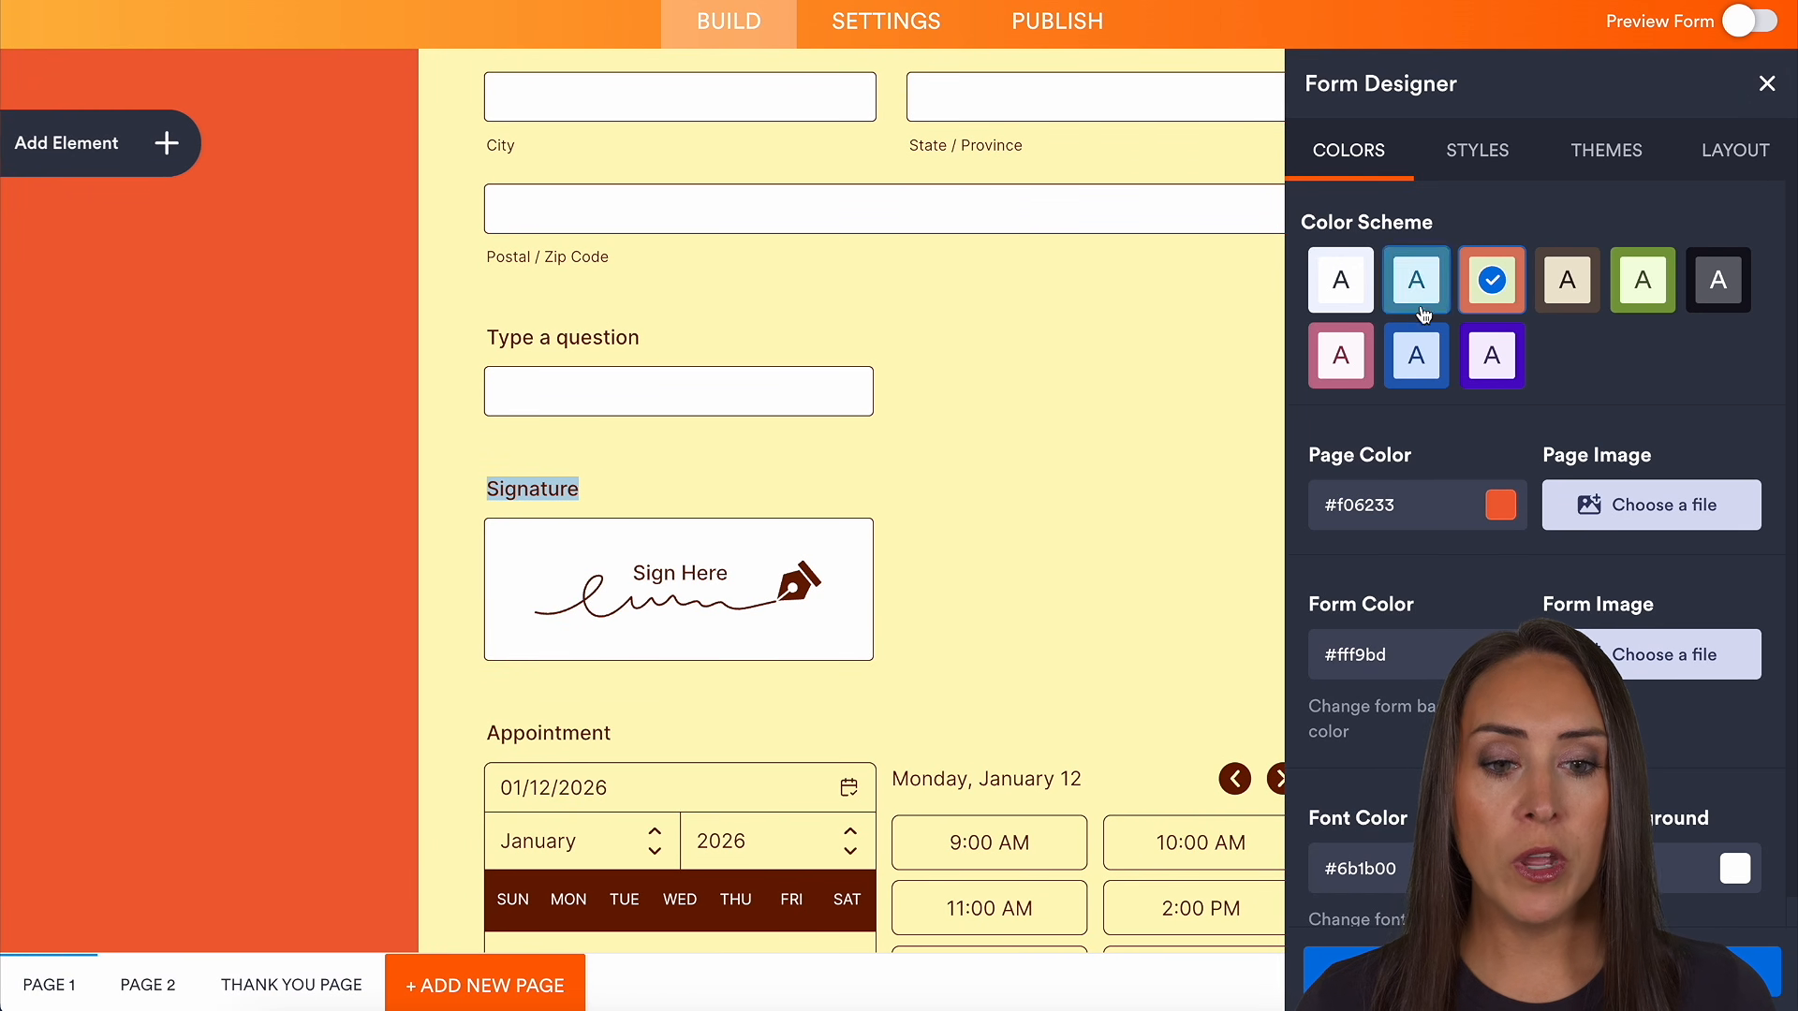
scroll(1652, 362, "down", 1)
scroll(1651, 362, "down", 1)
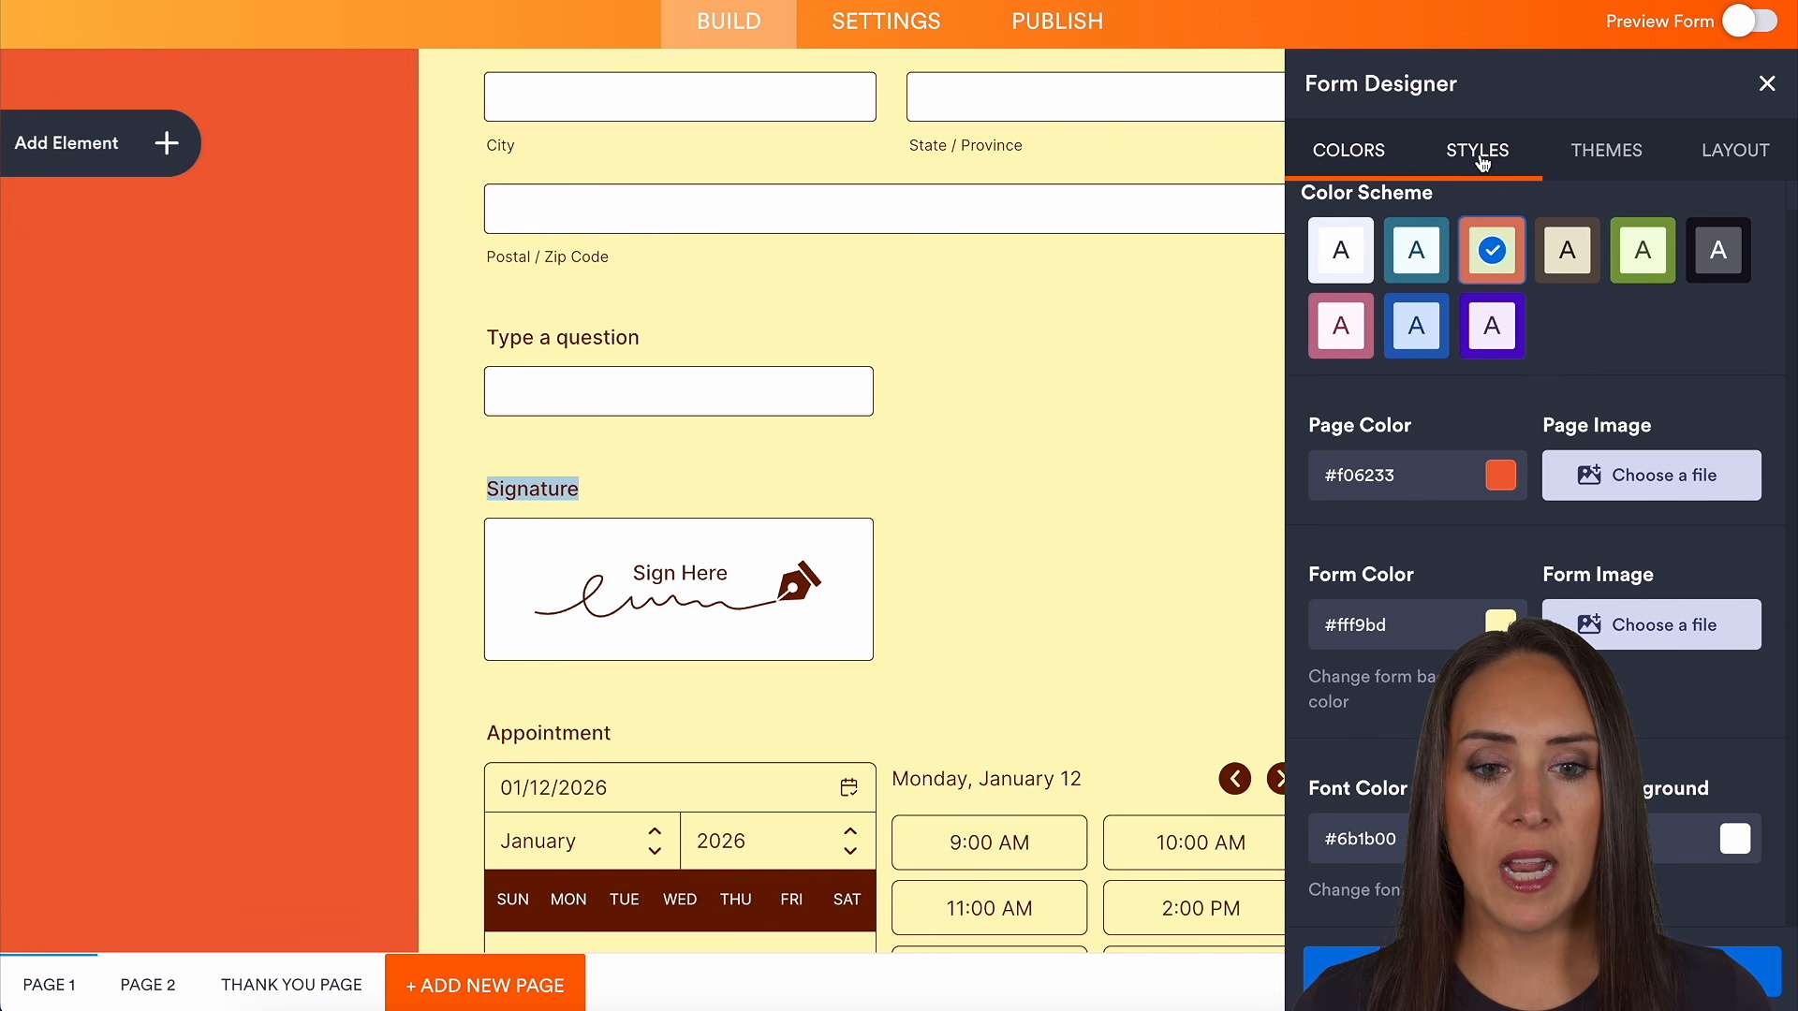
Set the form's question spacing to 8
left_click(1480, 154)
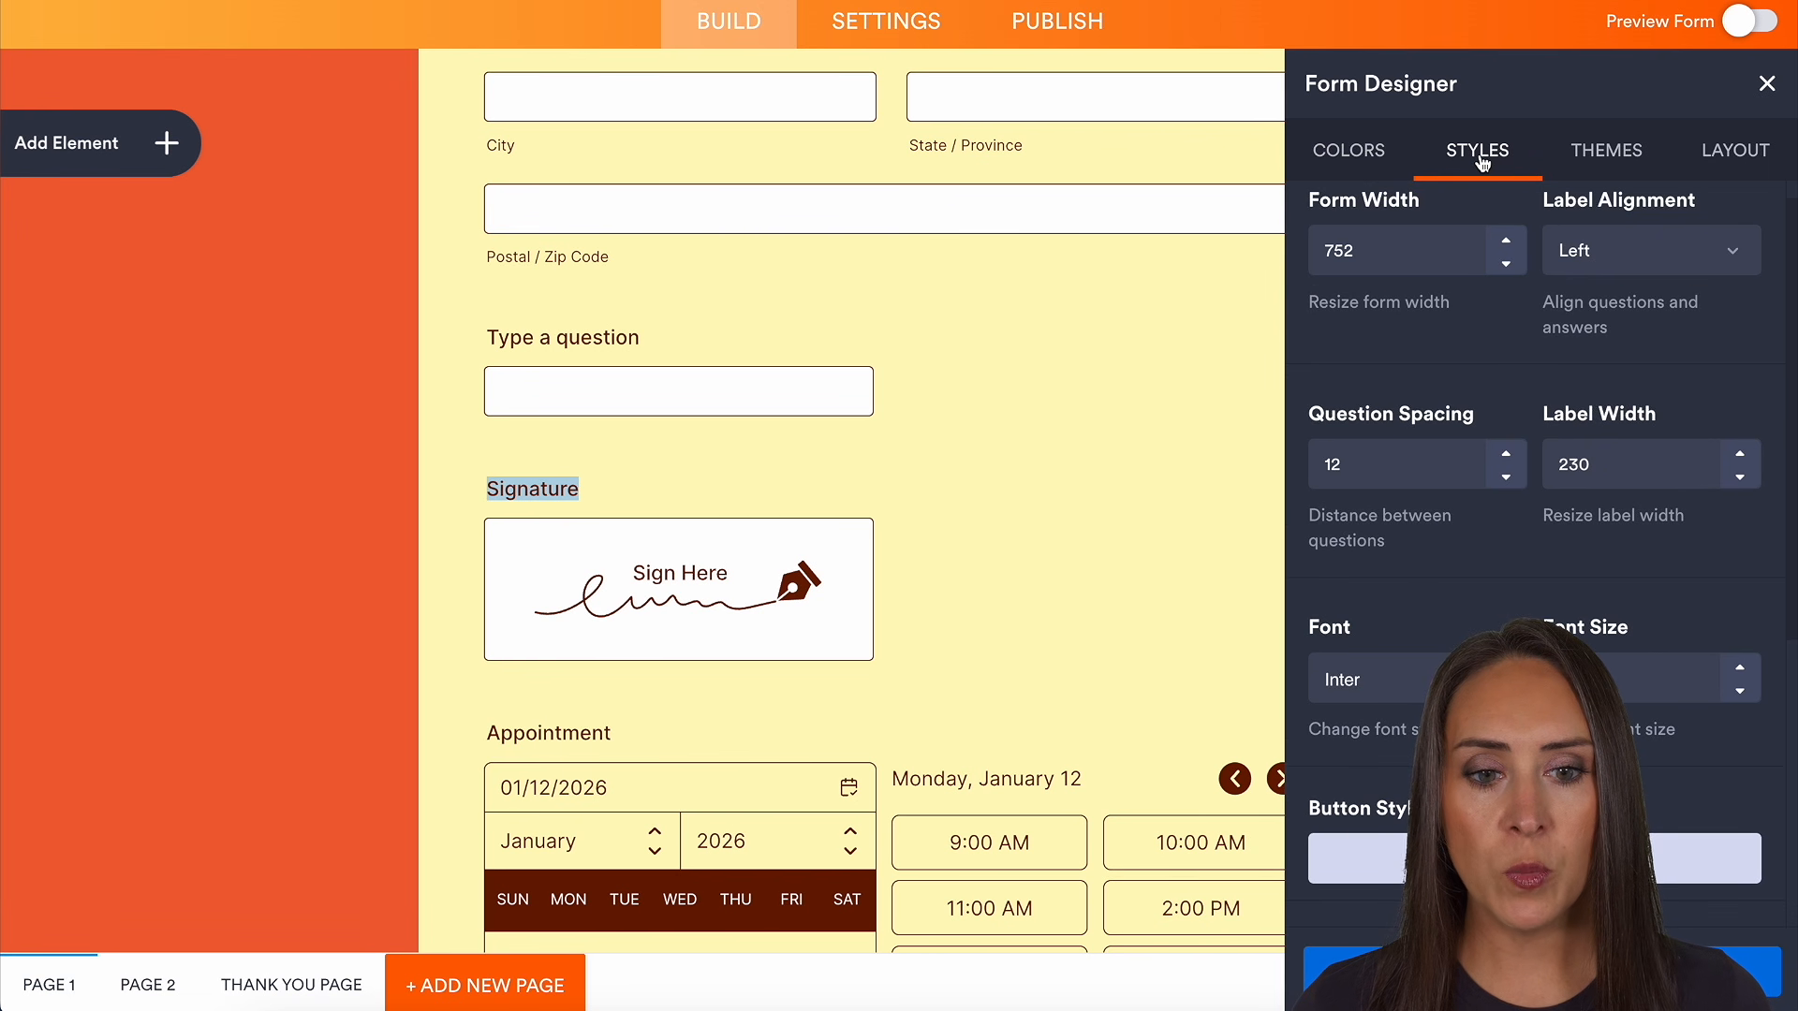
left_click(1505, 454)
left_click(1505, 454)
left_click(1507, 481)
left_click(1506, 481)
left_click(1507, 482)
left_click(1506, 482)
left_click(1506, 481)
left_click(1506, 481)
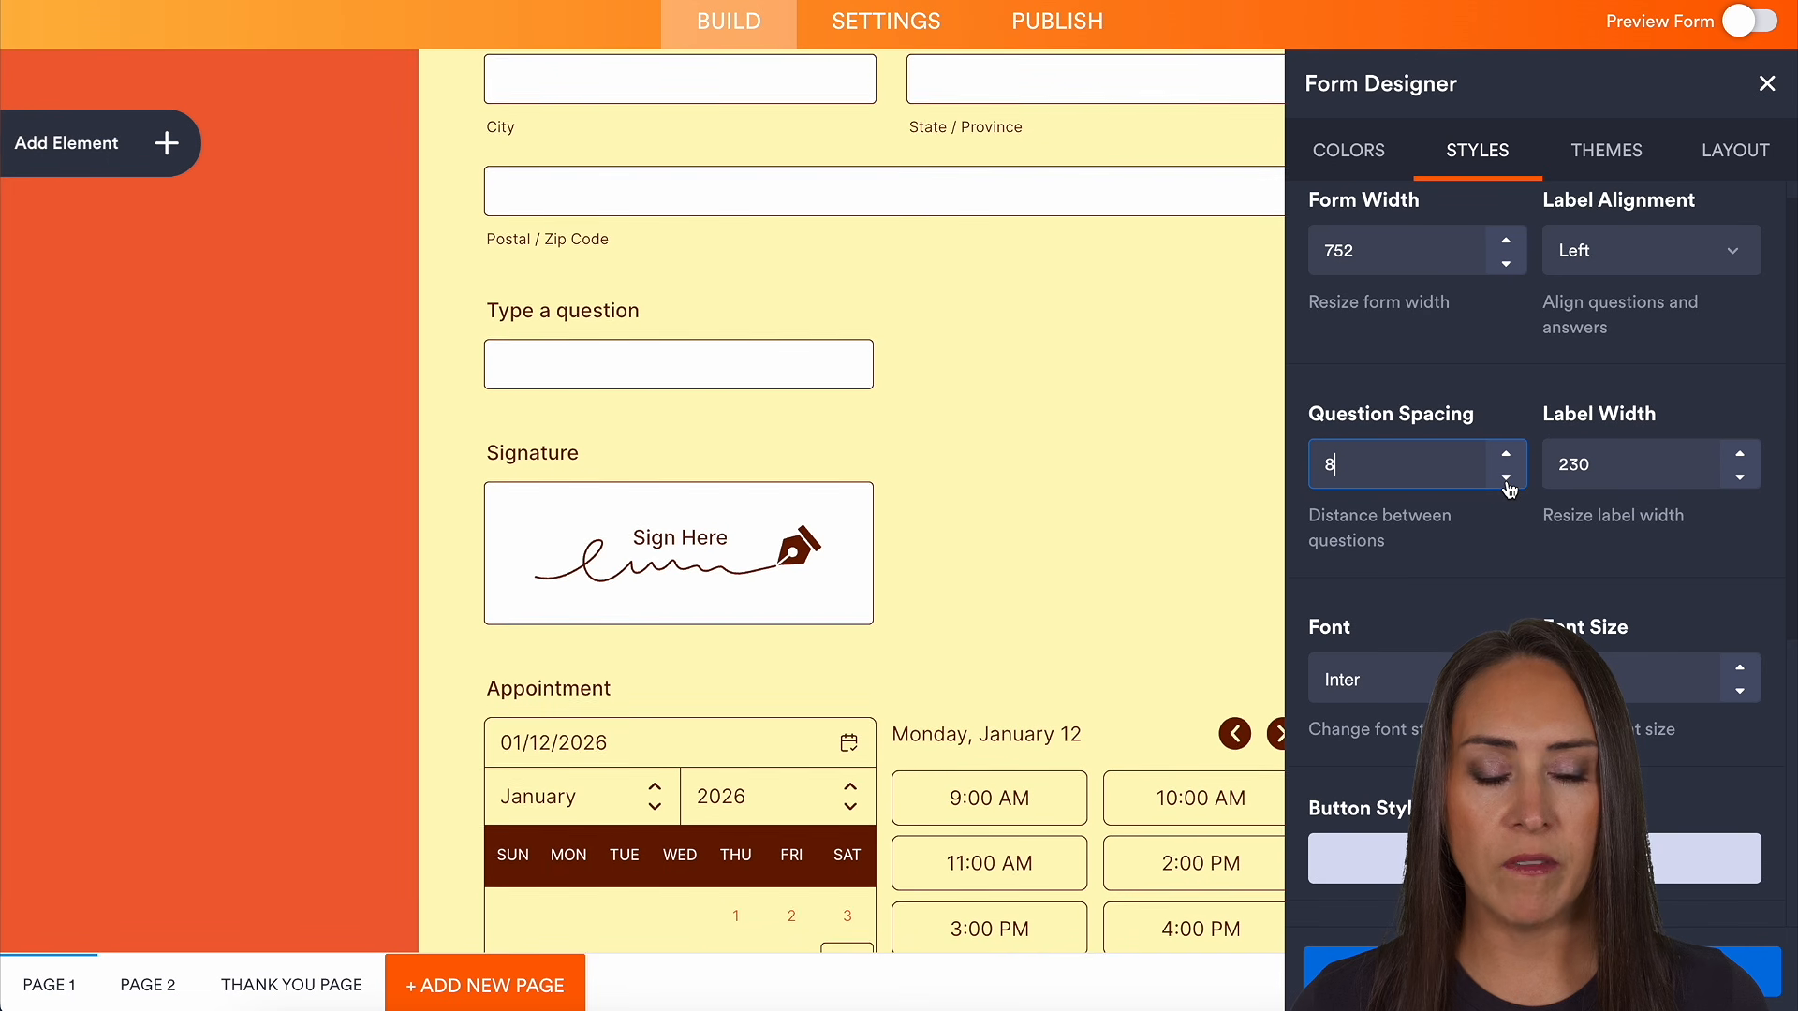
Change the form's font to Roboto and look at the custom CSS area
left_click(1488, 679)
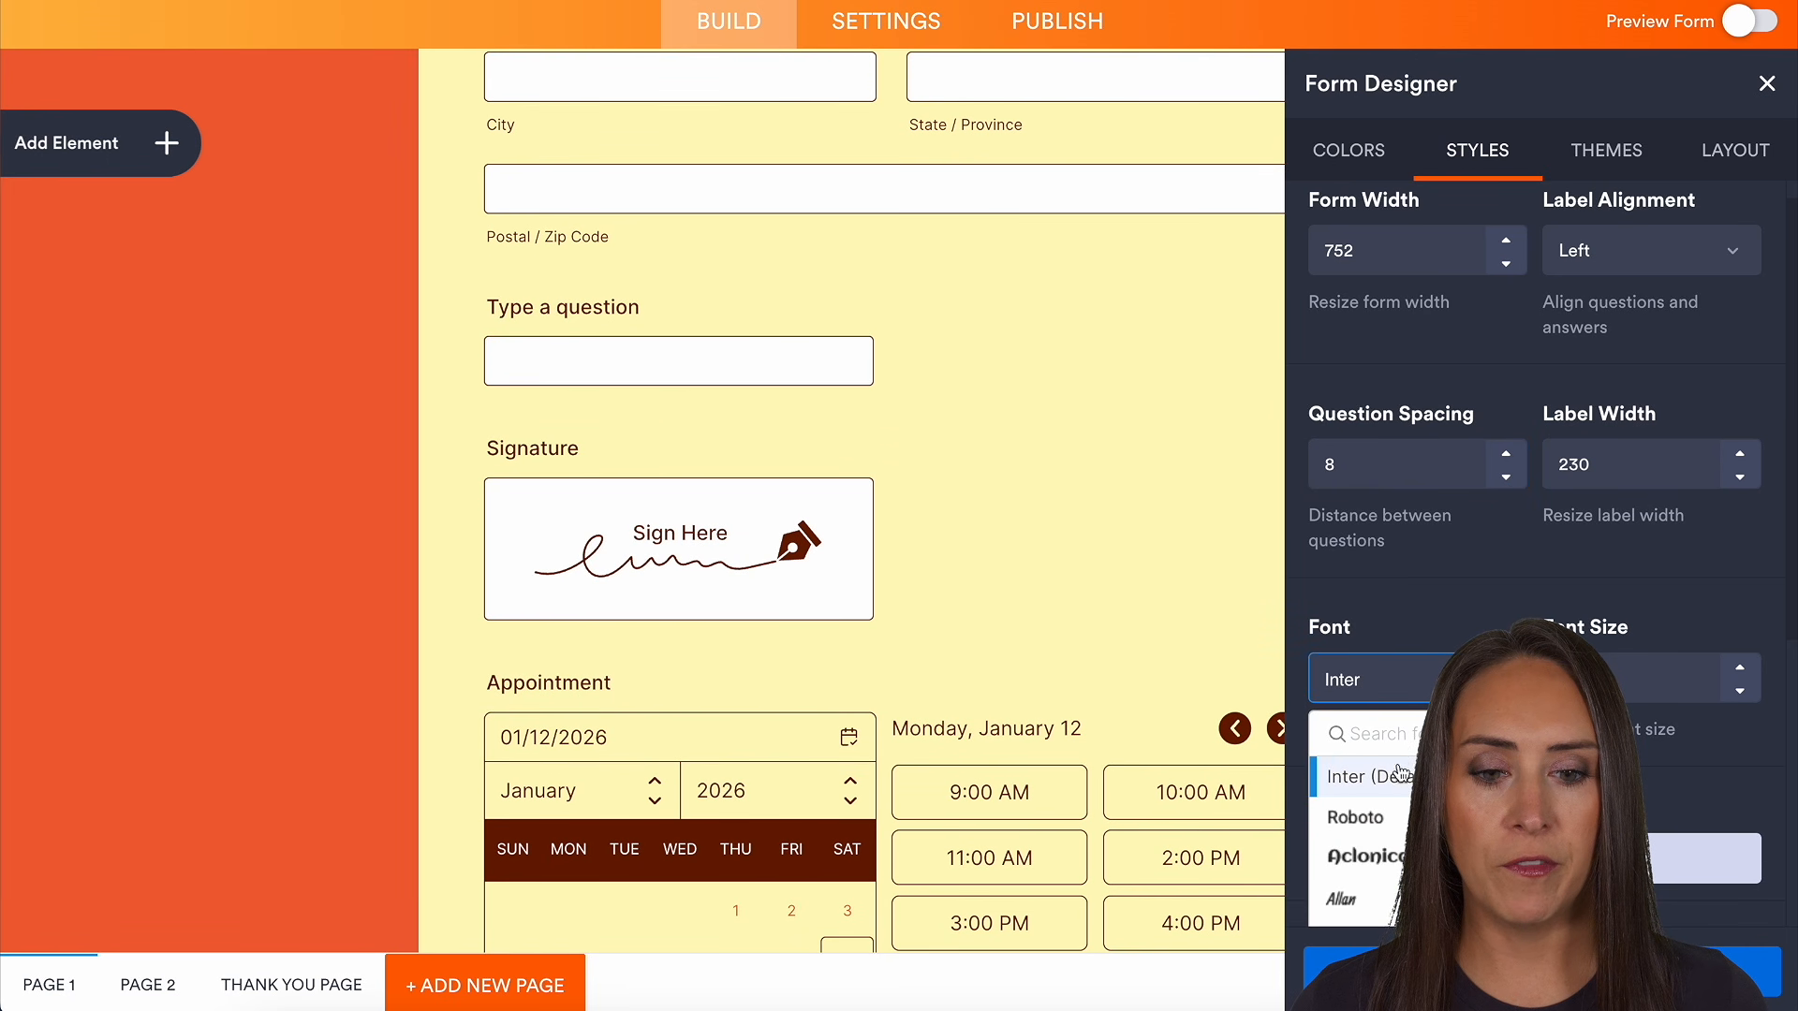
left_click(1354, 817)
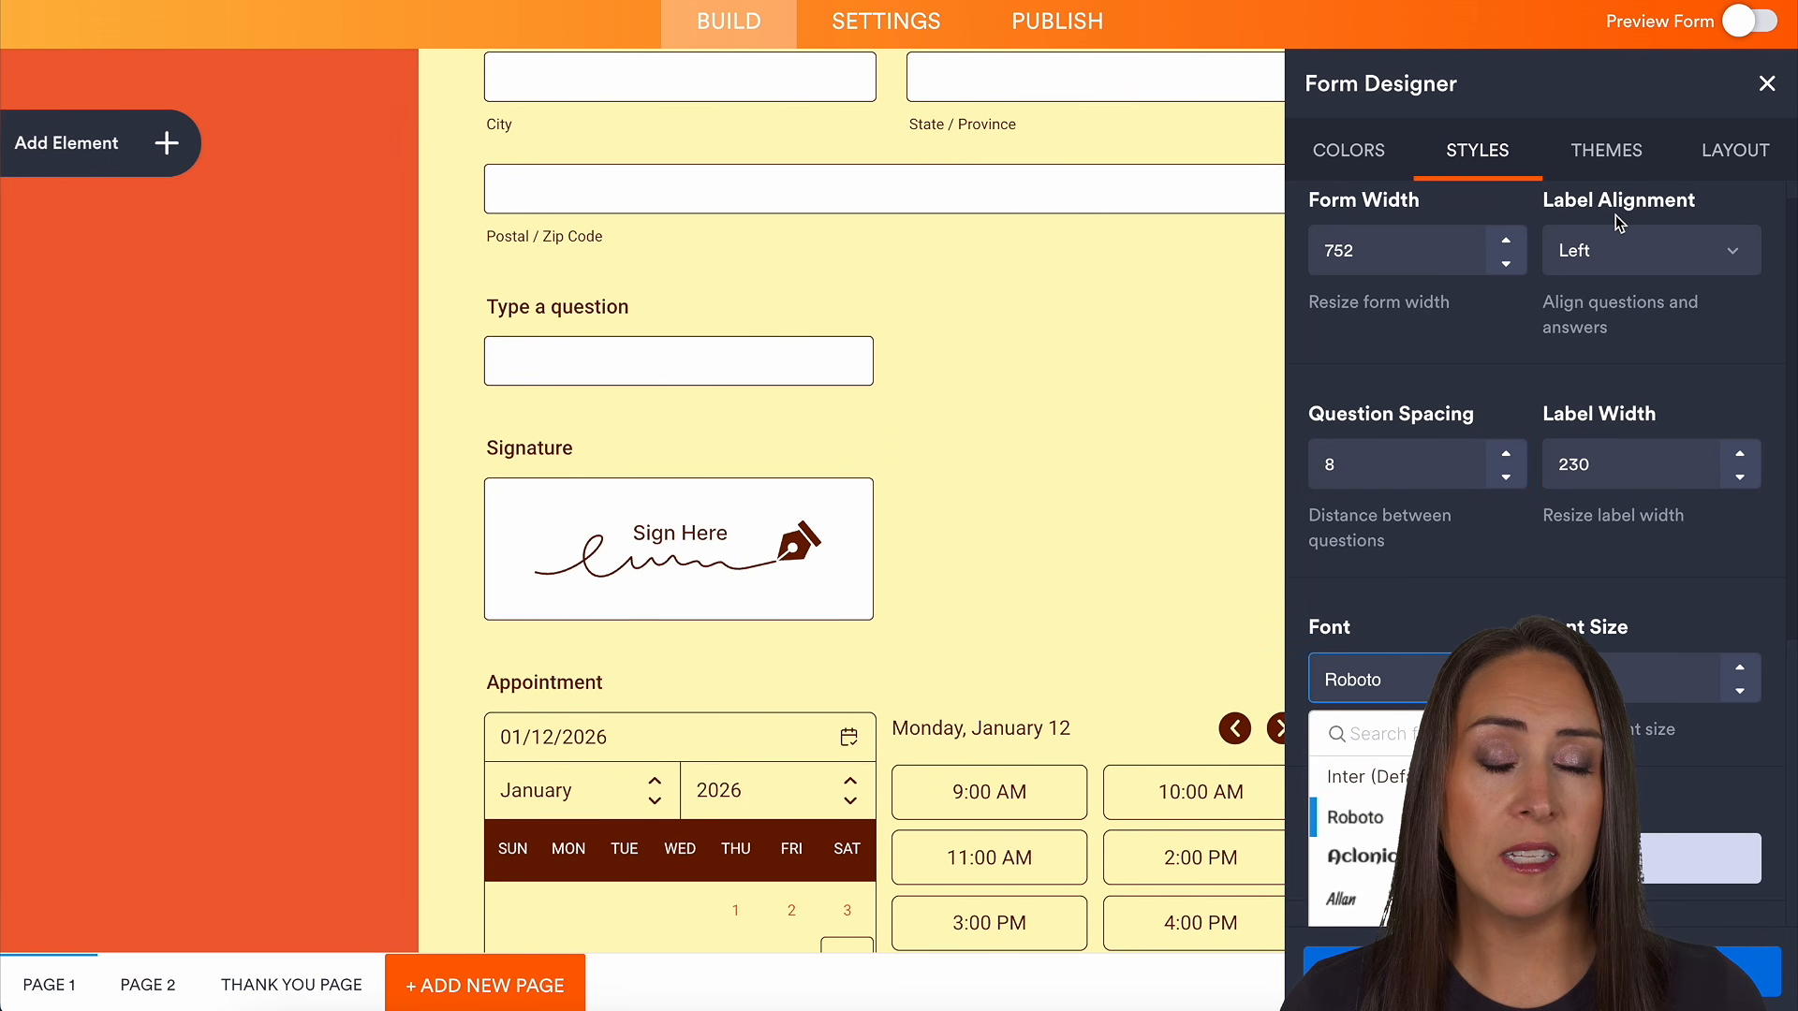
scroll(1688, 636, "down", 5)
left_click(1687, 625)
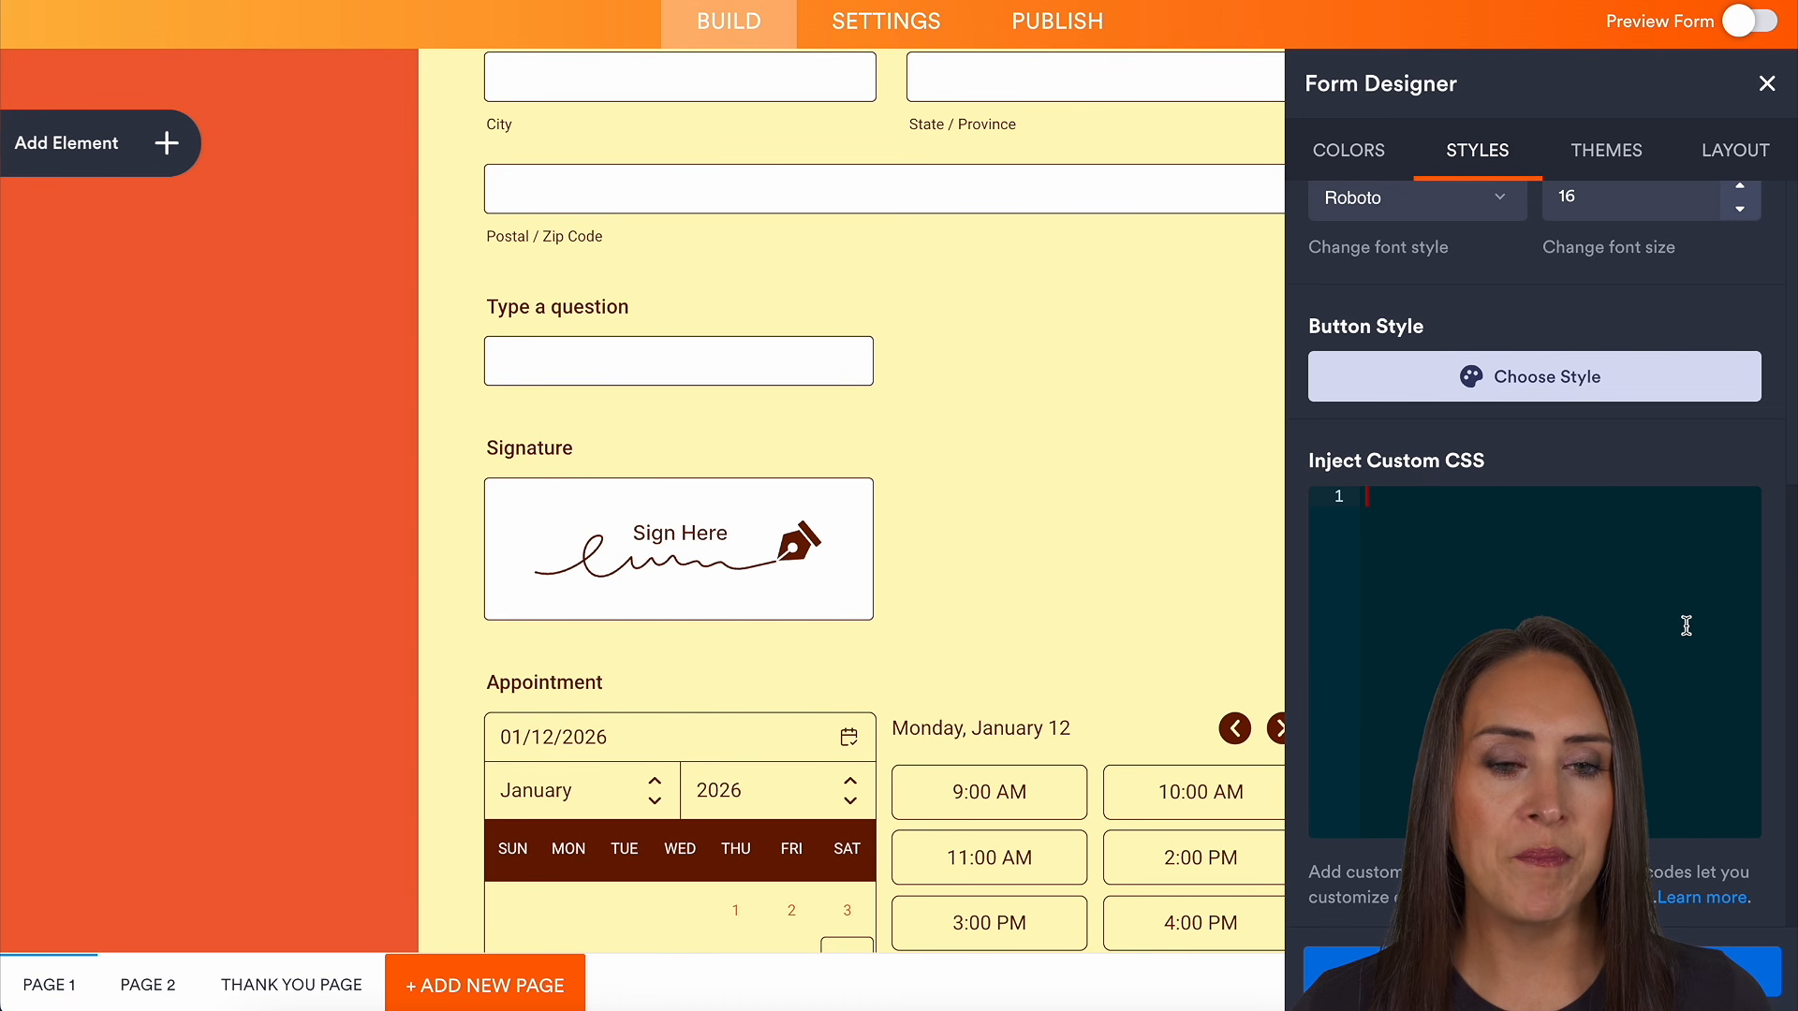
Apply the Purple Galaxy theme to the form and check the form's header and first fields
left_click(1612, 151)
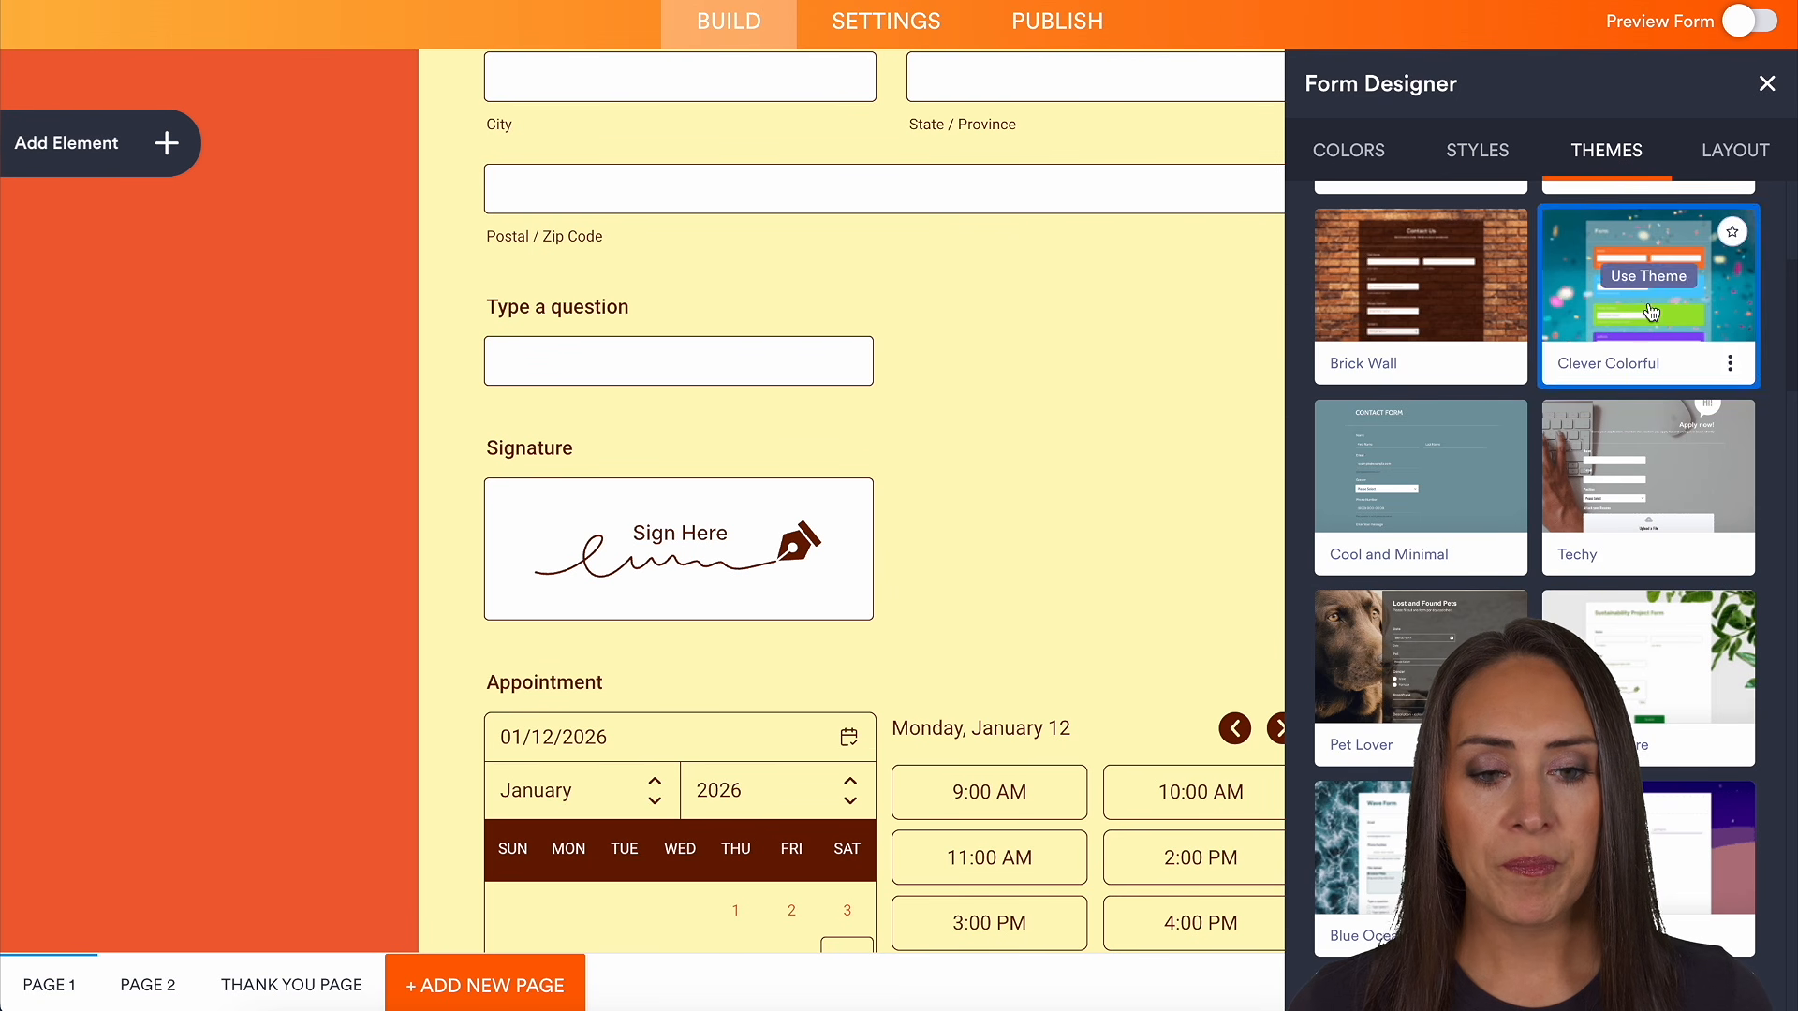
scroll(1637, 563, "down", 5)
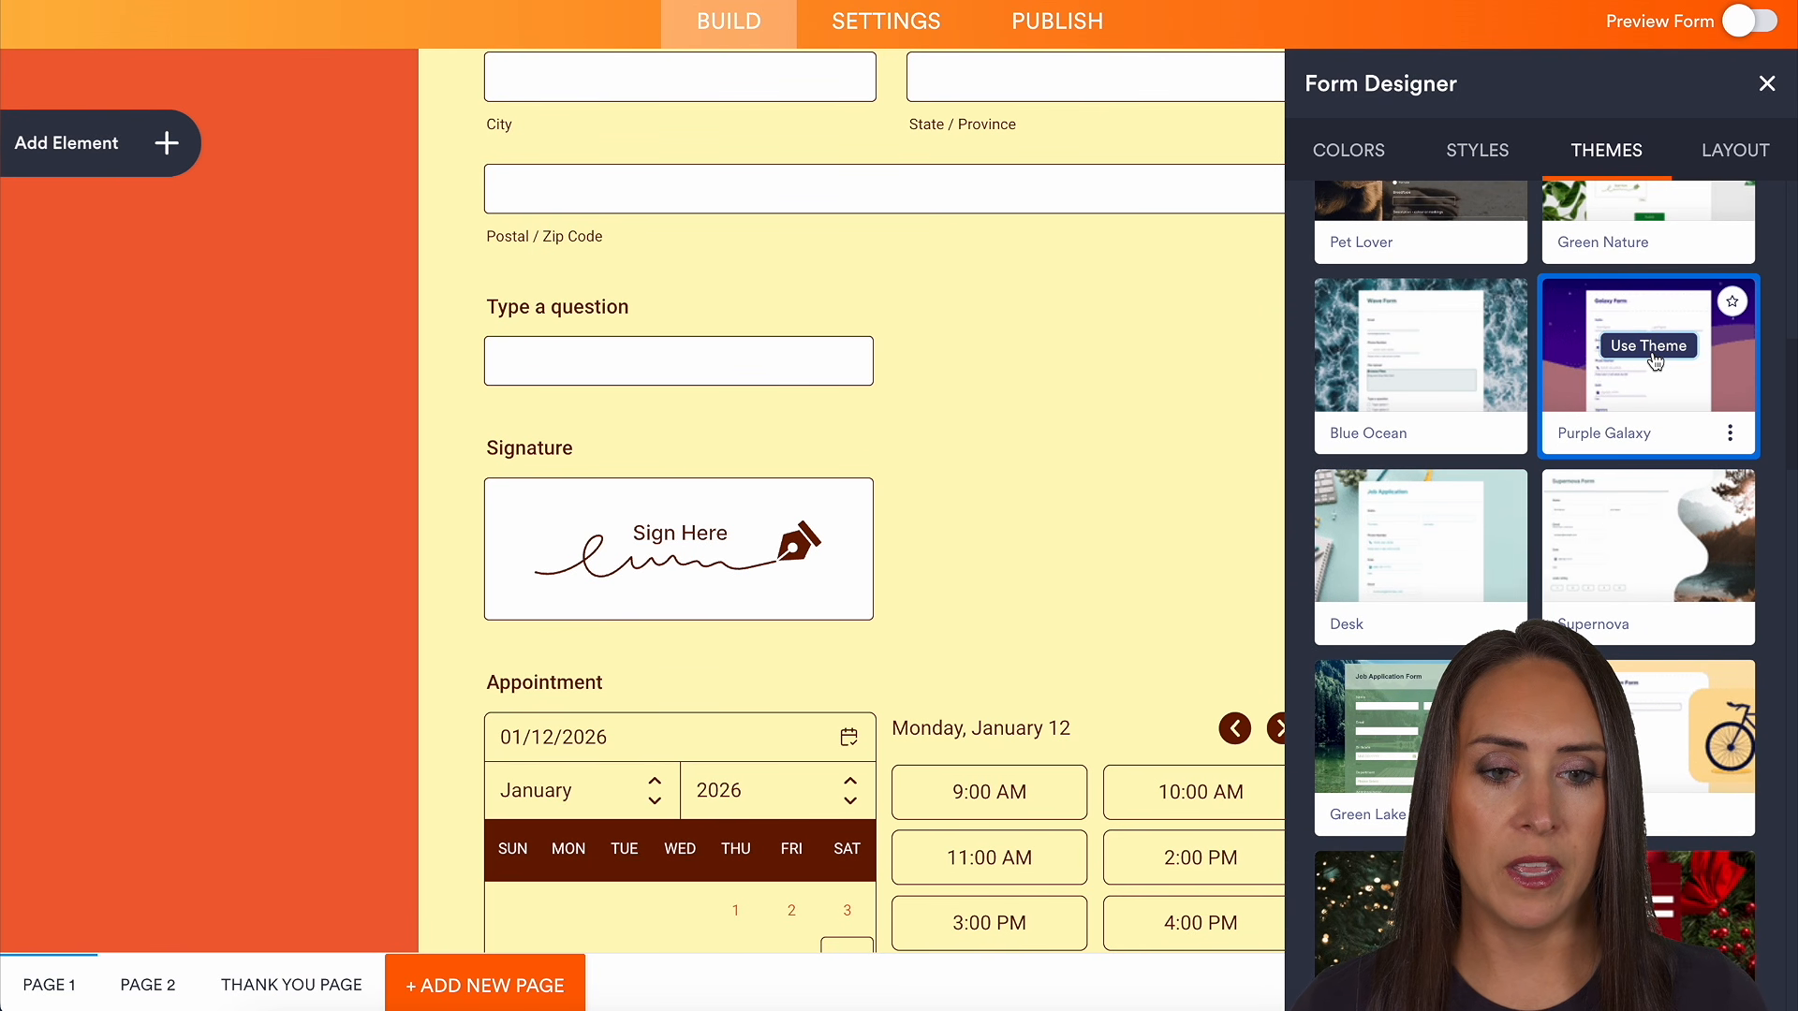
left_click(1648, 347)
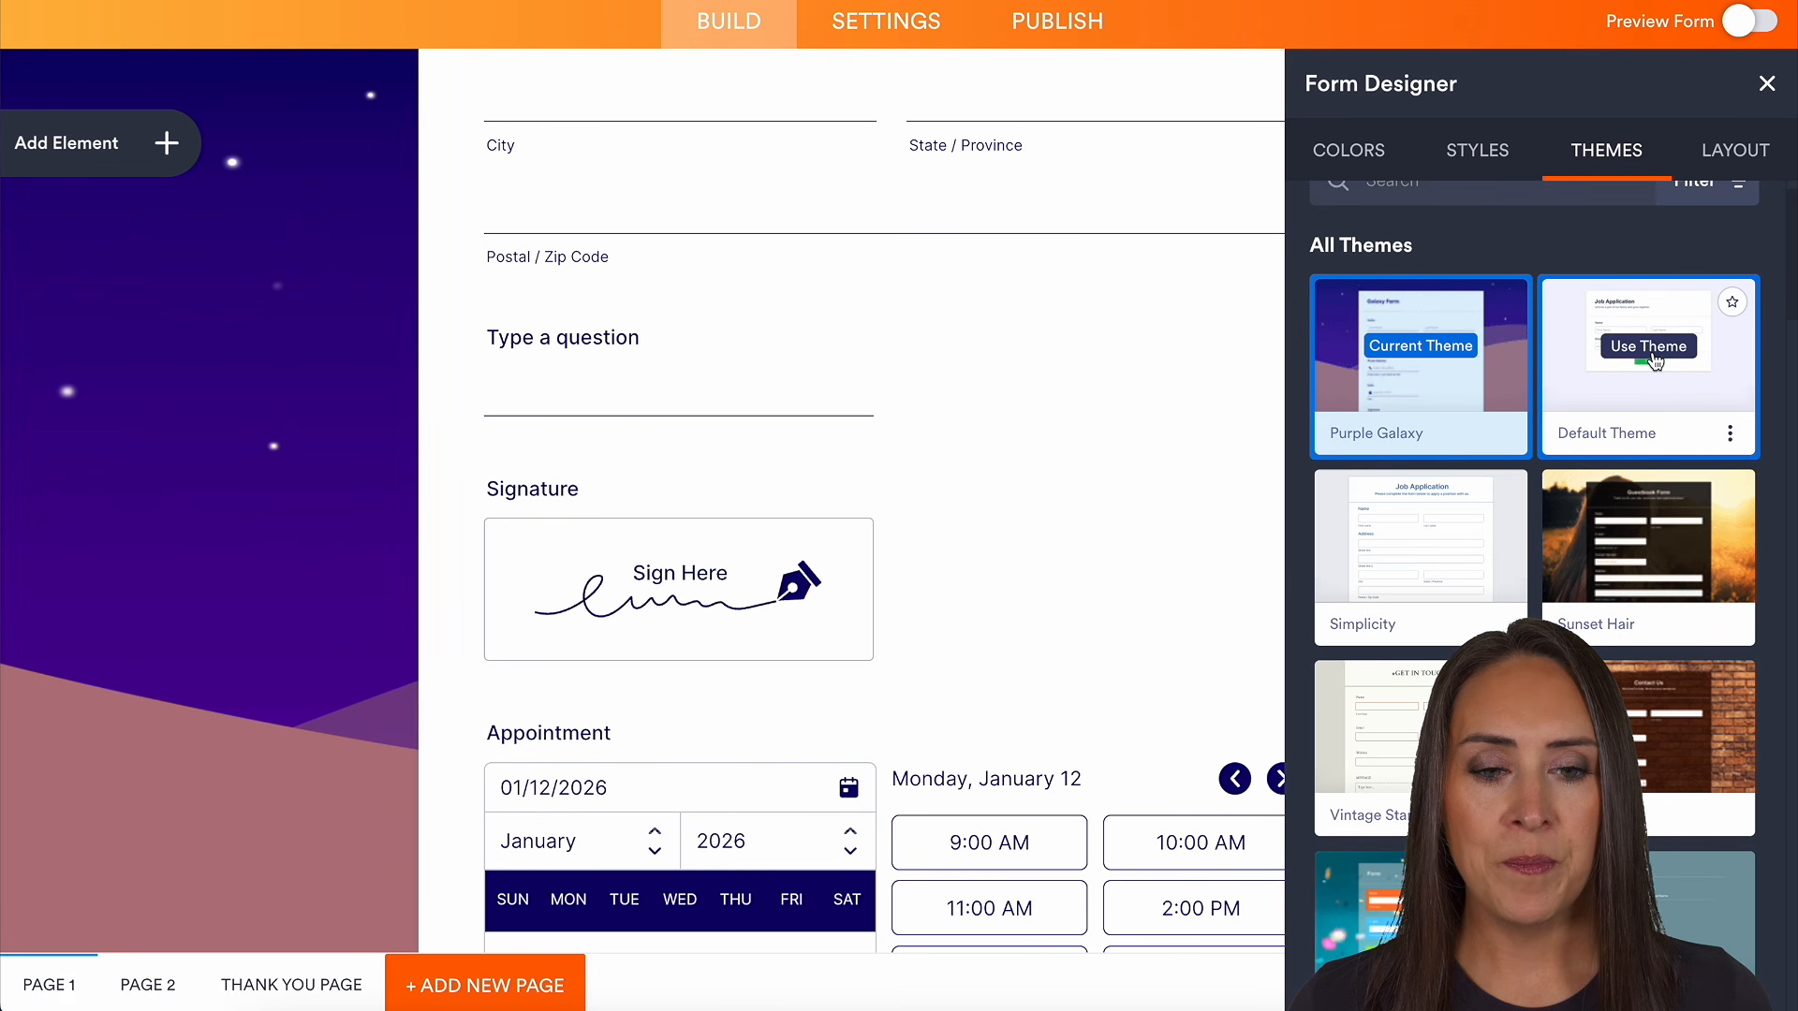
scroll(958, 362, "up", 10)
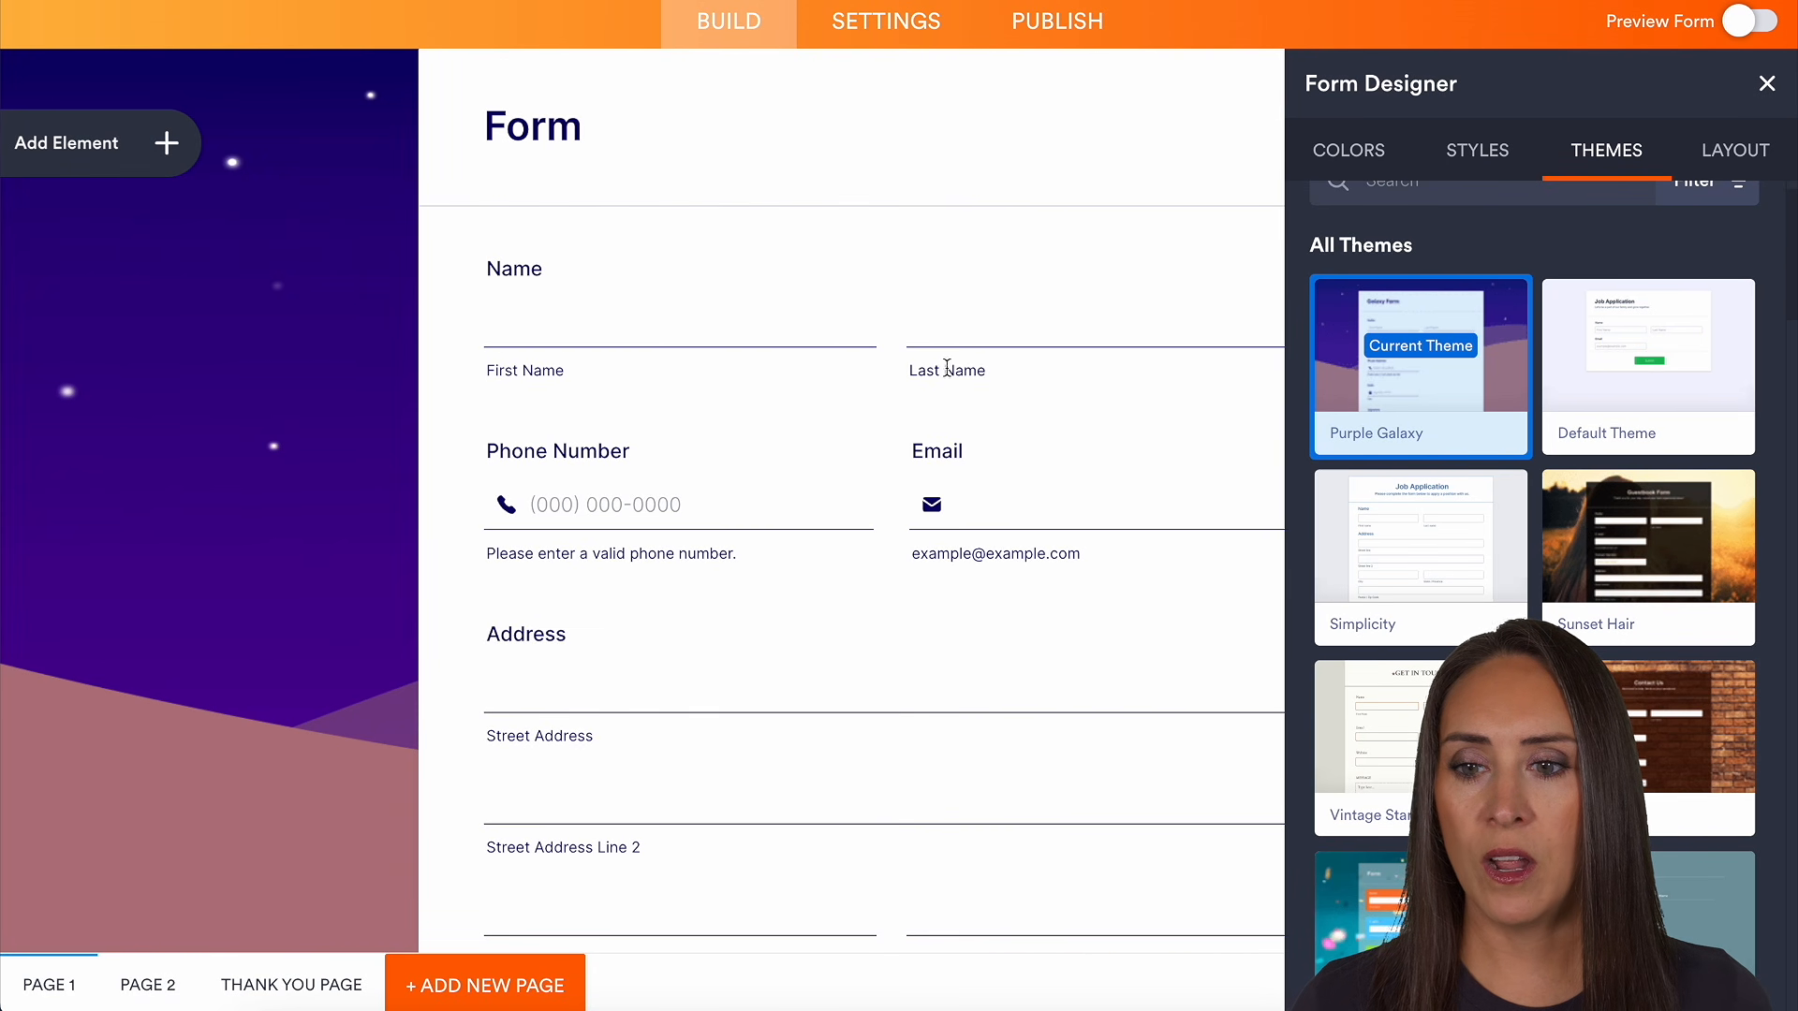
scroll(948, 375, "up", 2)
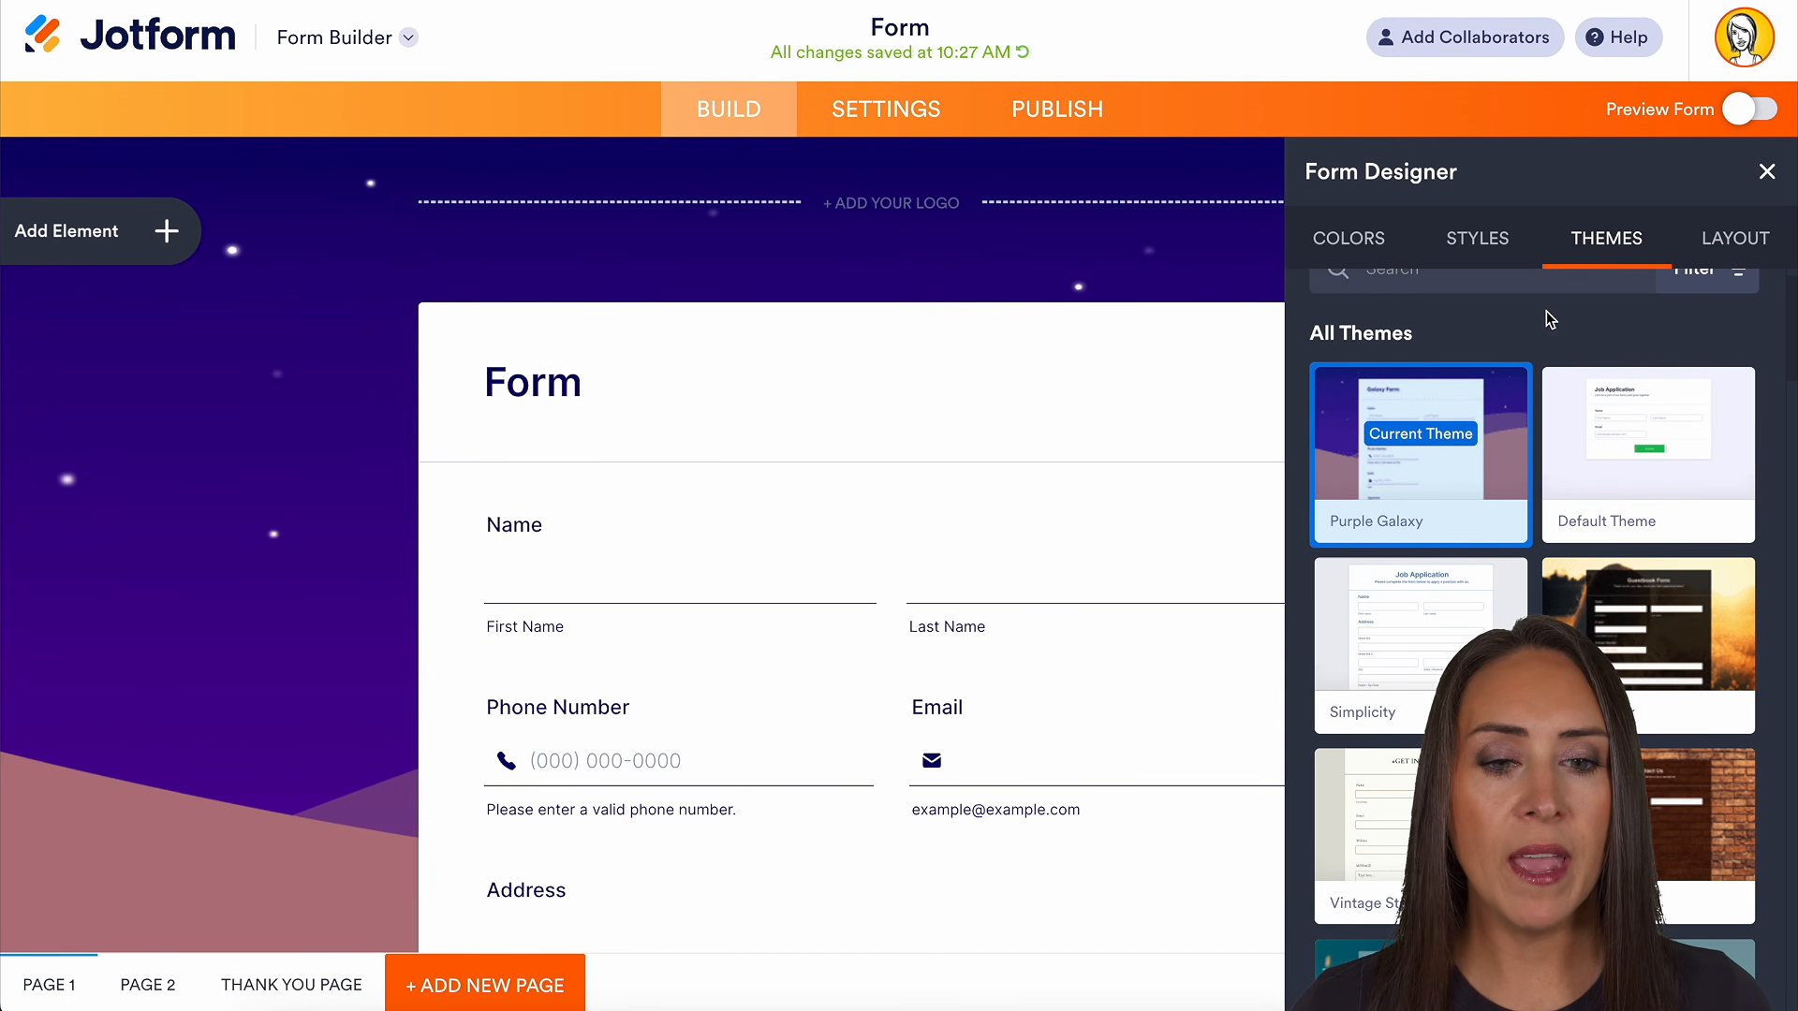
Review the Classic Form and Card Form layout options, then close the Form Designer
left_click(1772, 241)
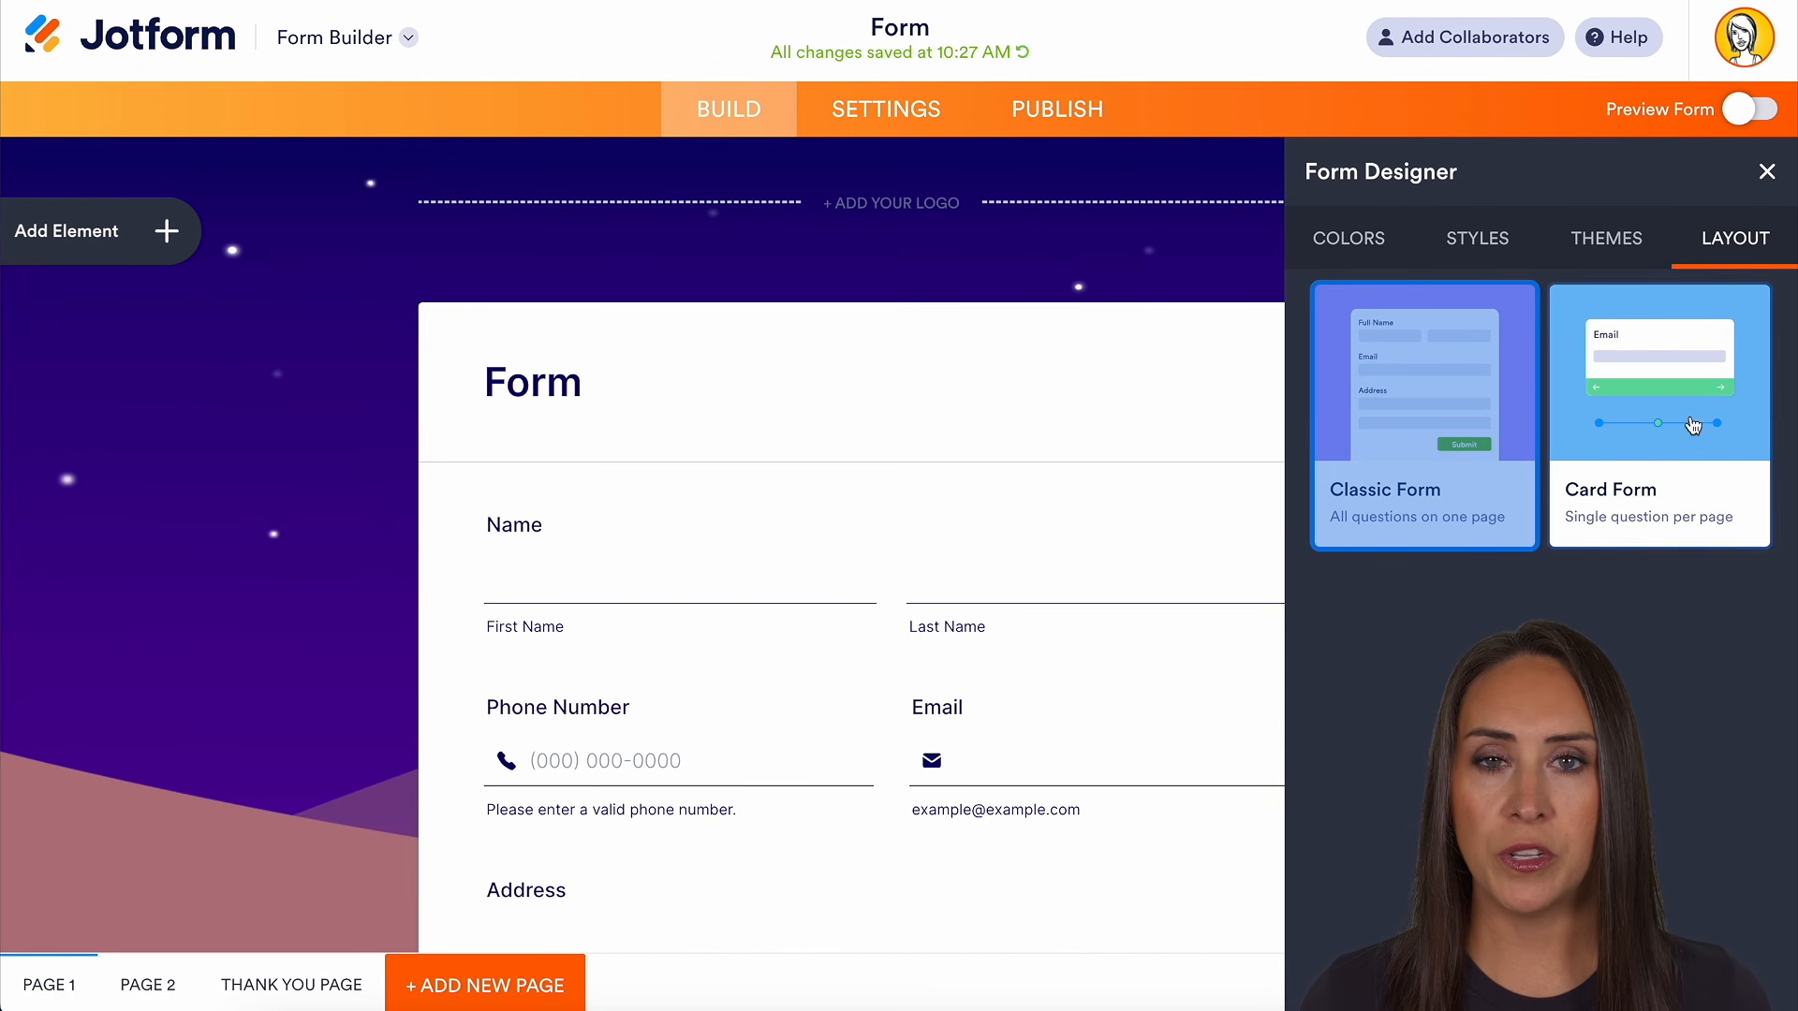
left_click(1684, 489)
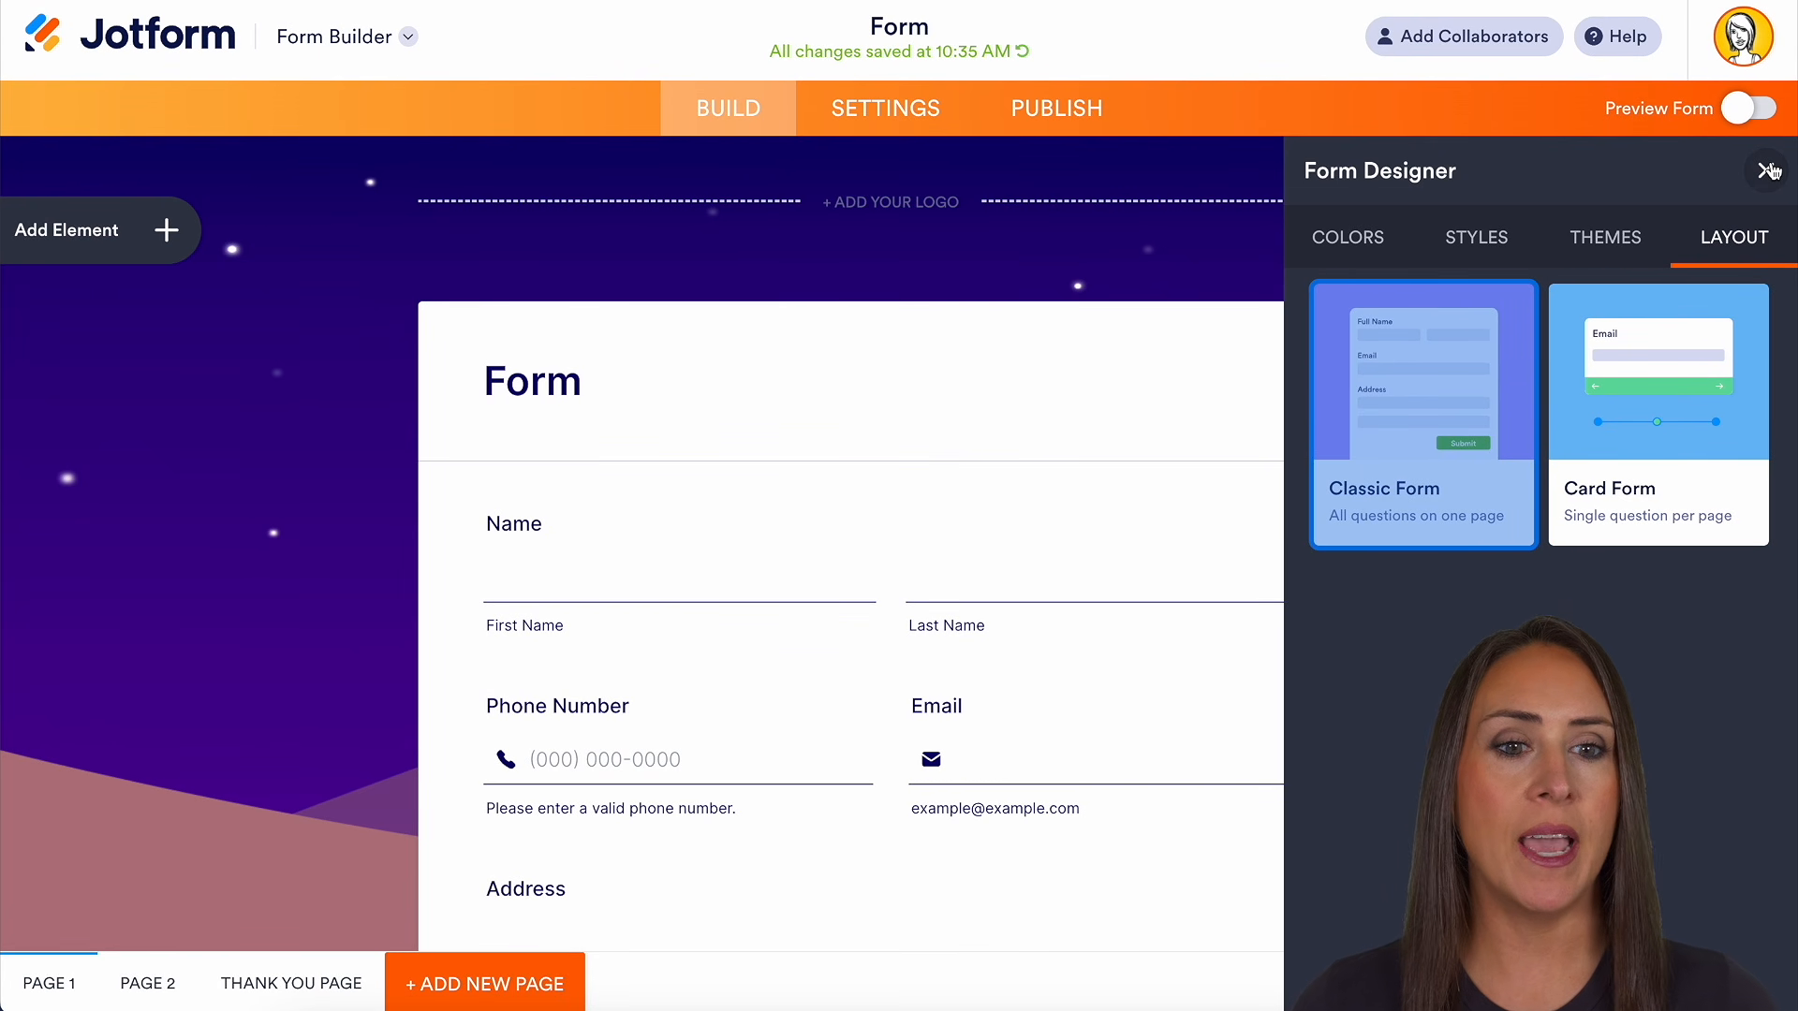
left_click(1765, 170)
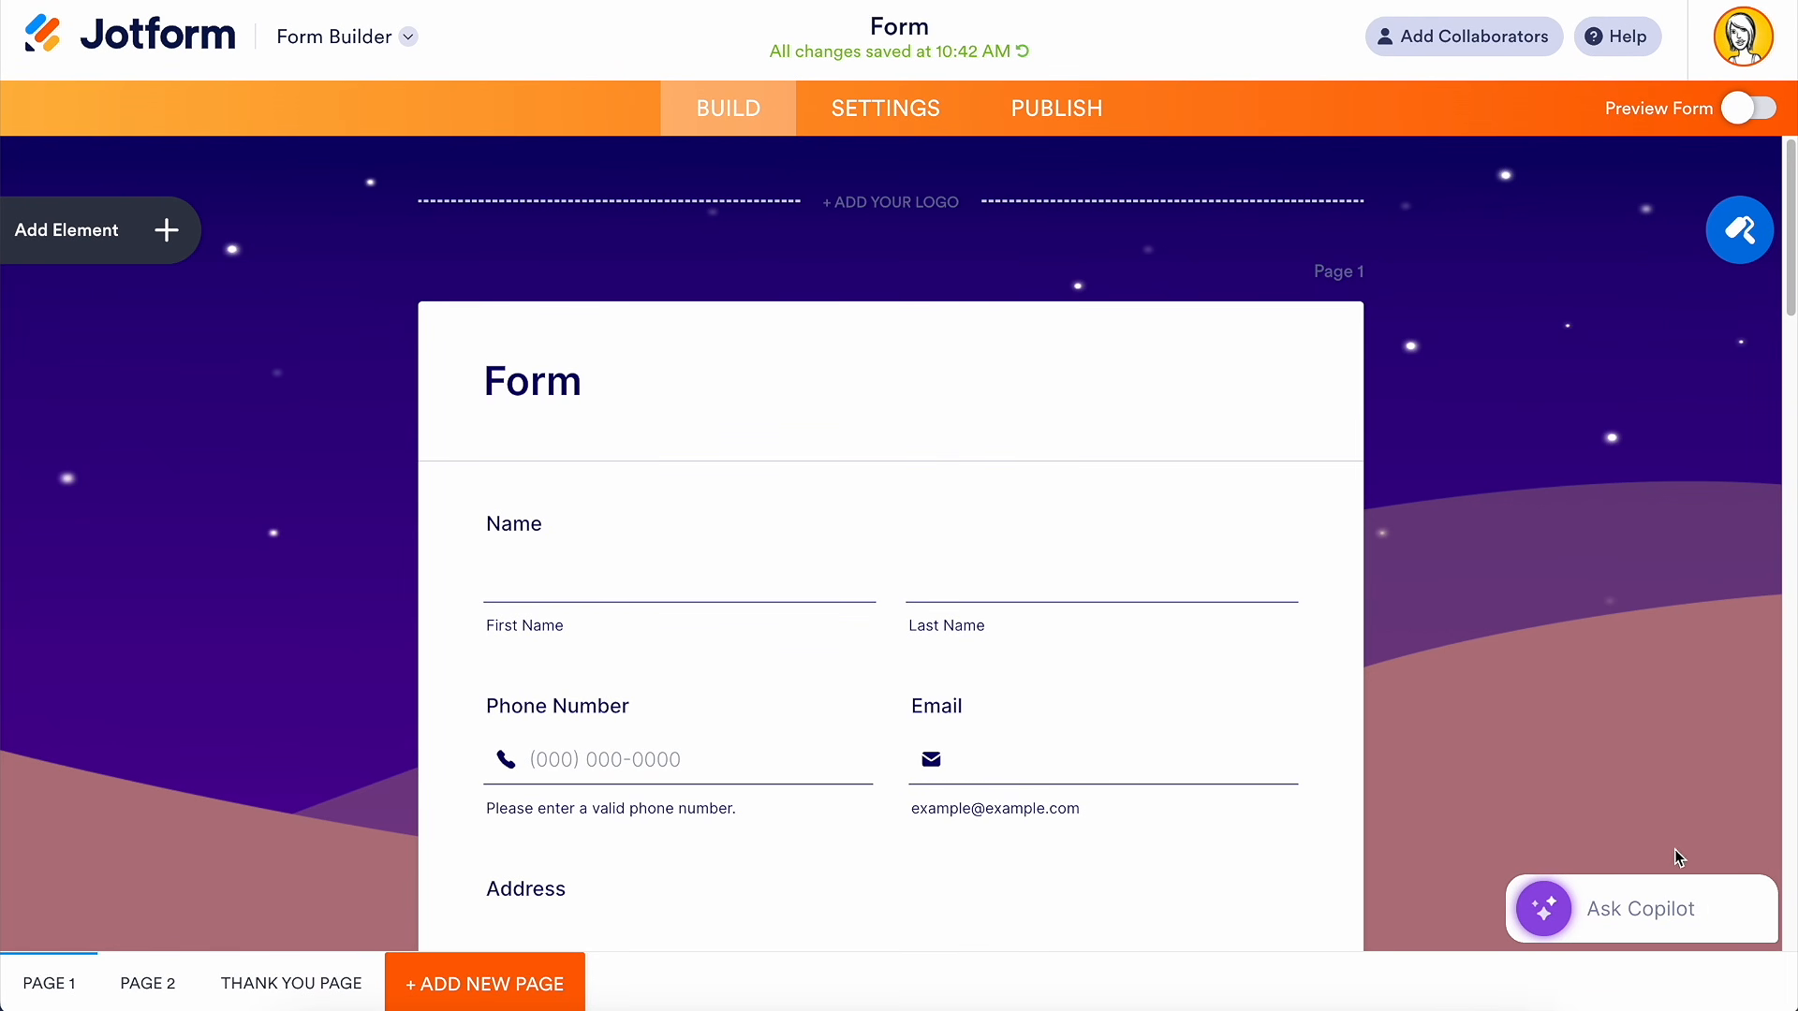
Ask Form Copilot to "Move the image field to the first page" and check the result across the form's pages
mouse_move(1668, 908)
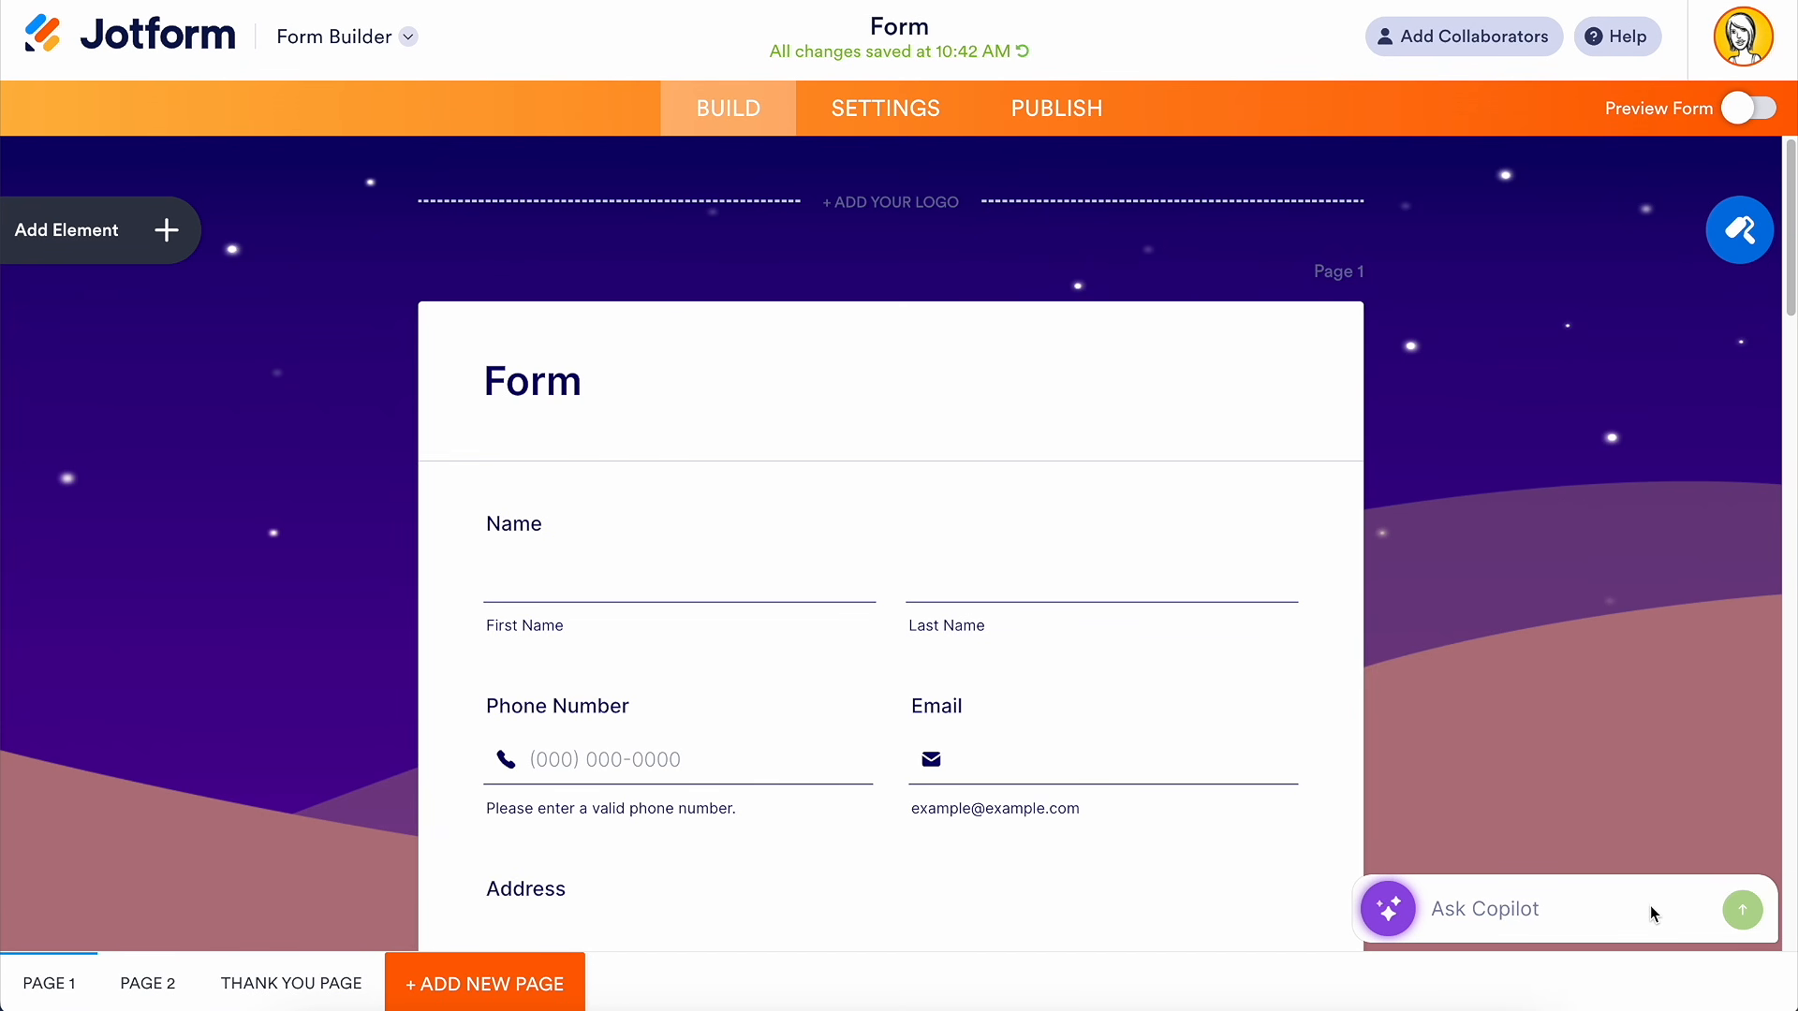
left_click(1604, 920)
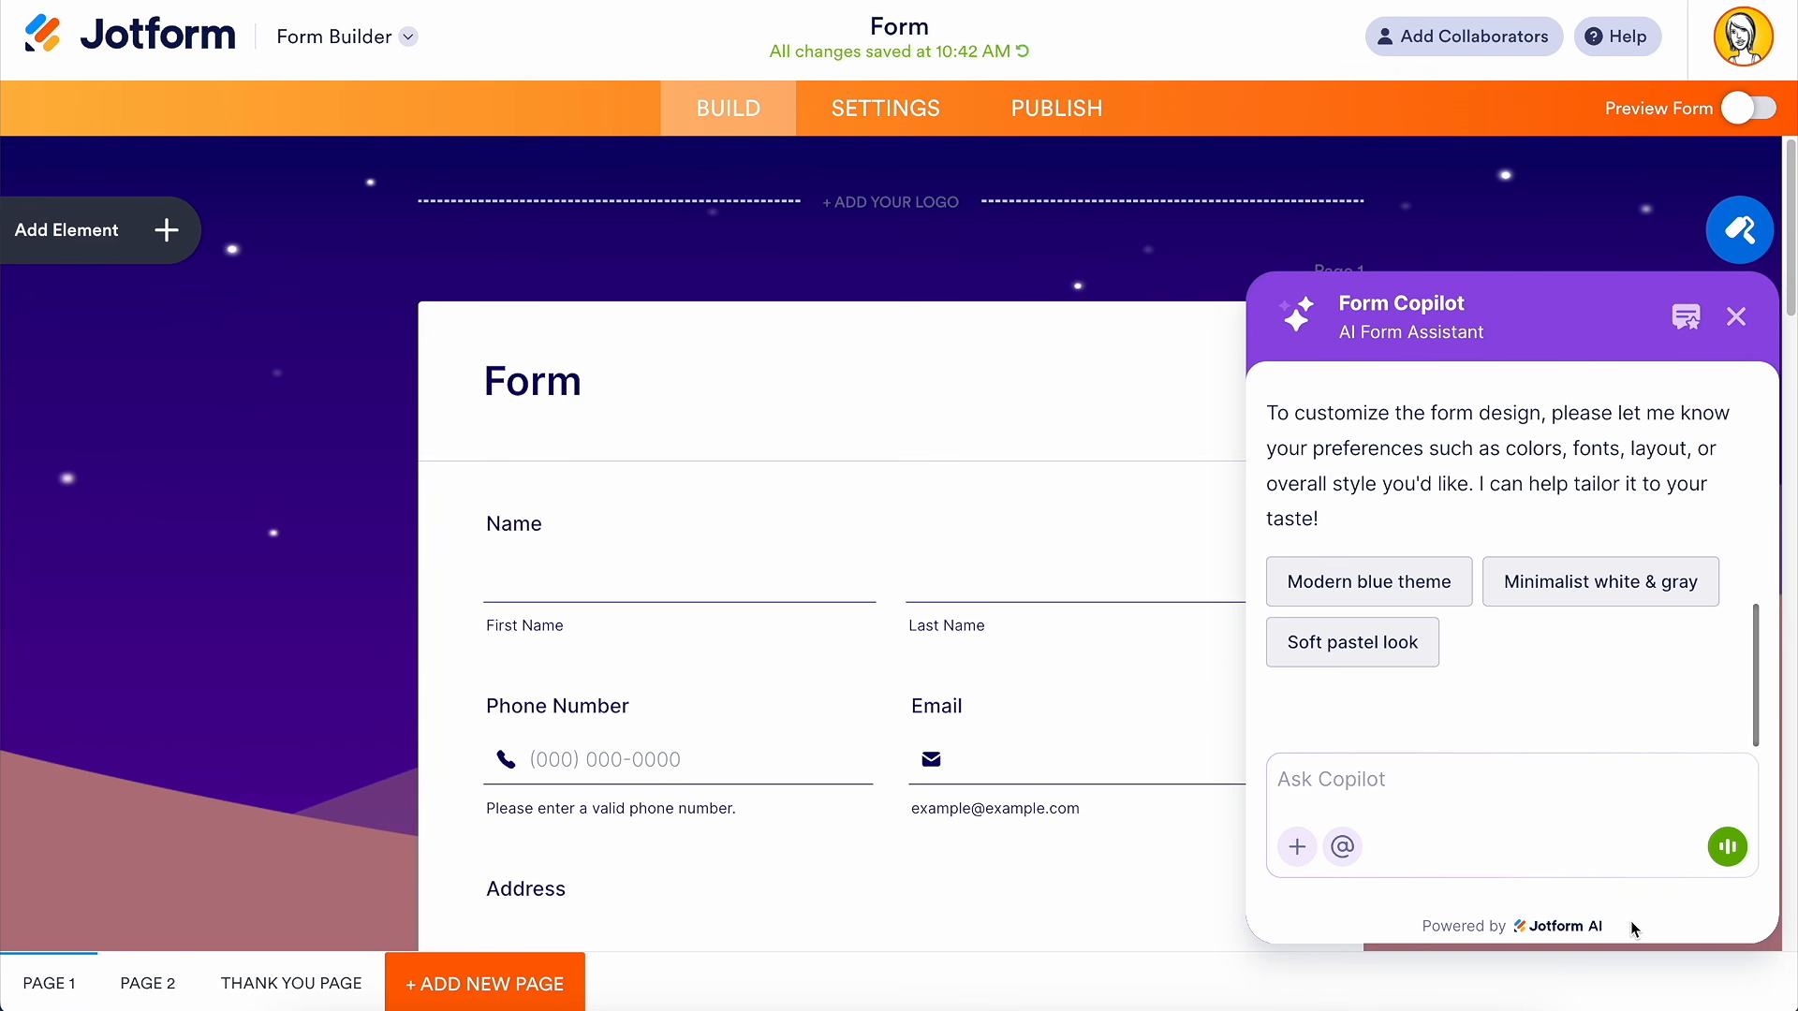
left_click(1452, 785)
type("Move the image field th")
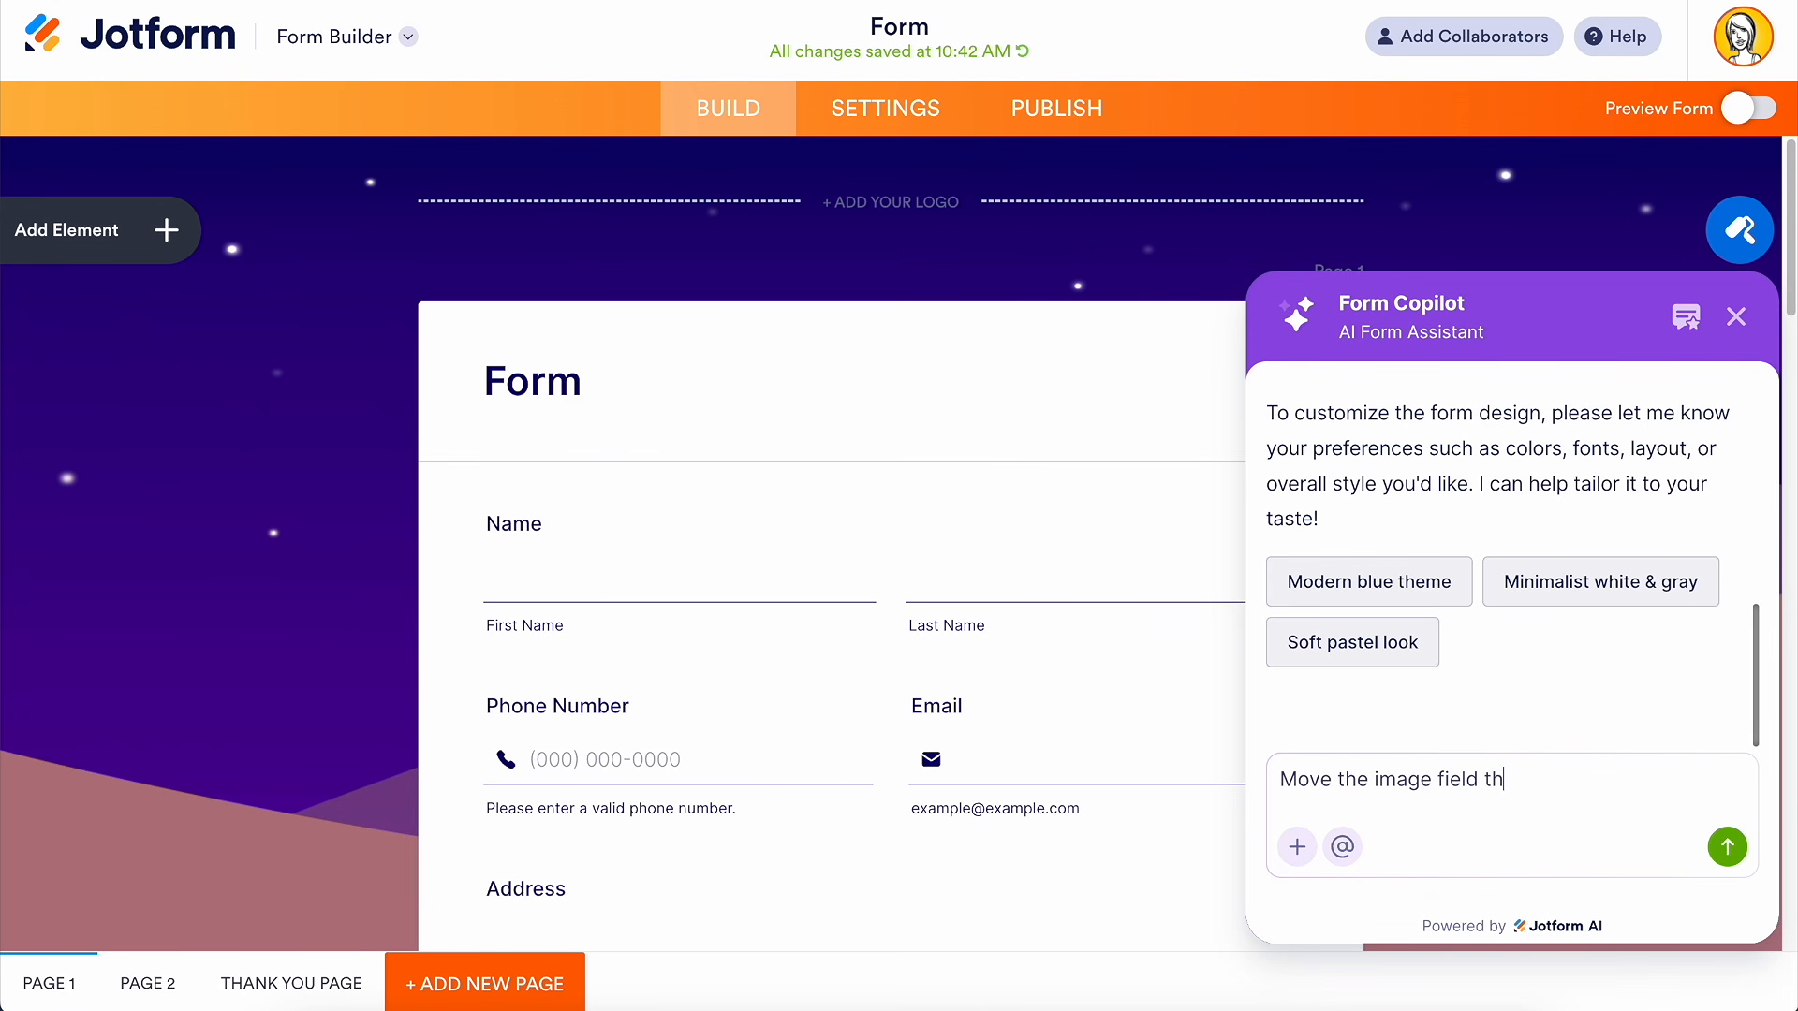
key("BackSpace")
type("o the first page")
key("Return")
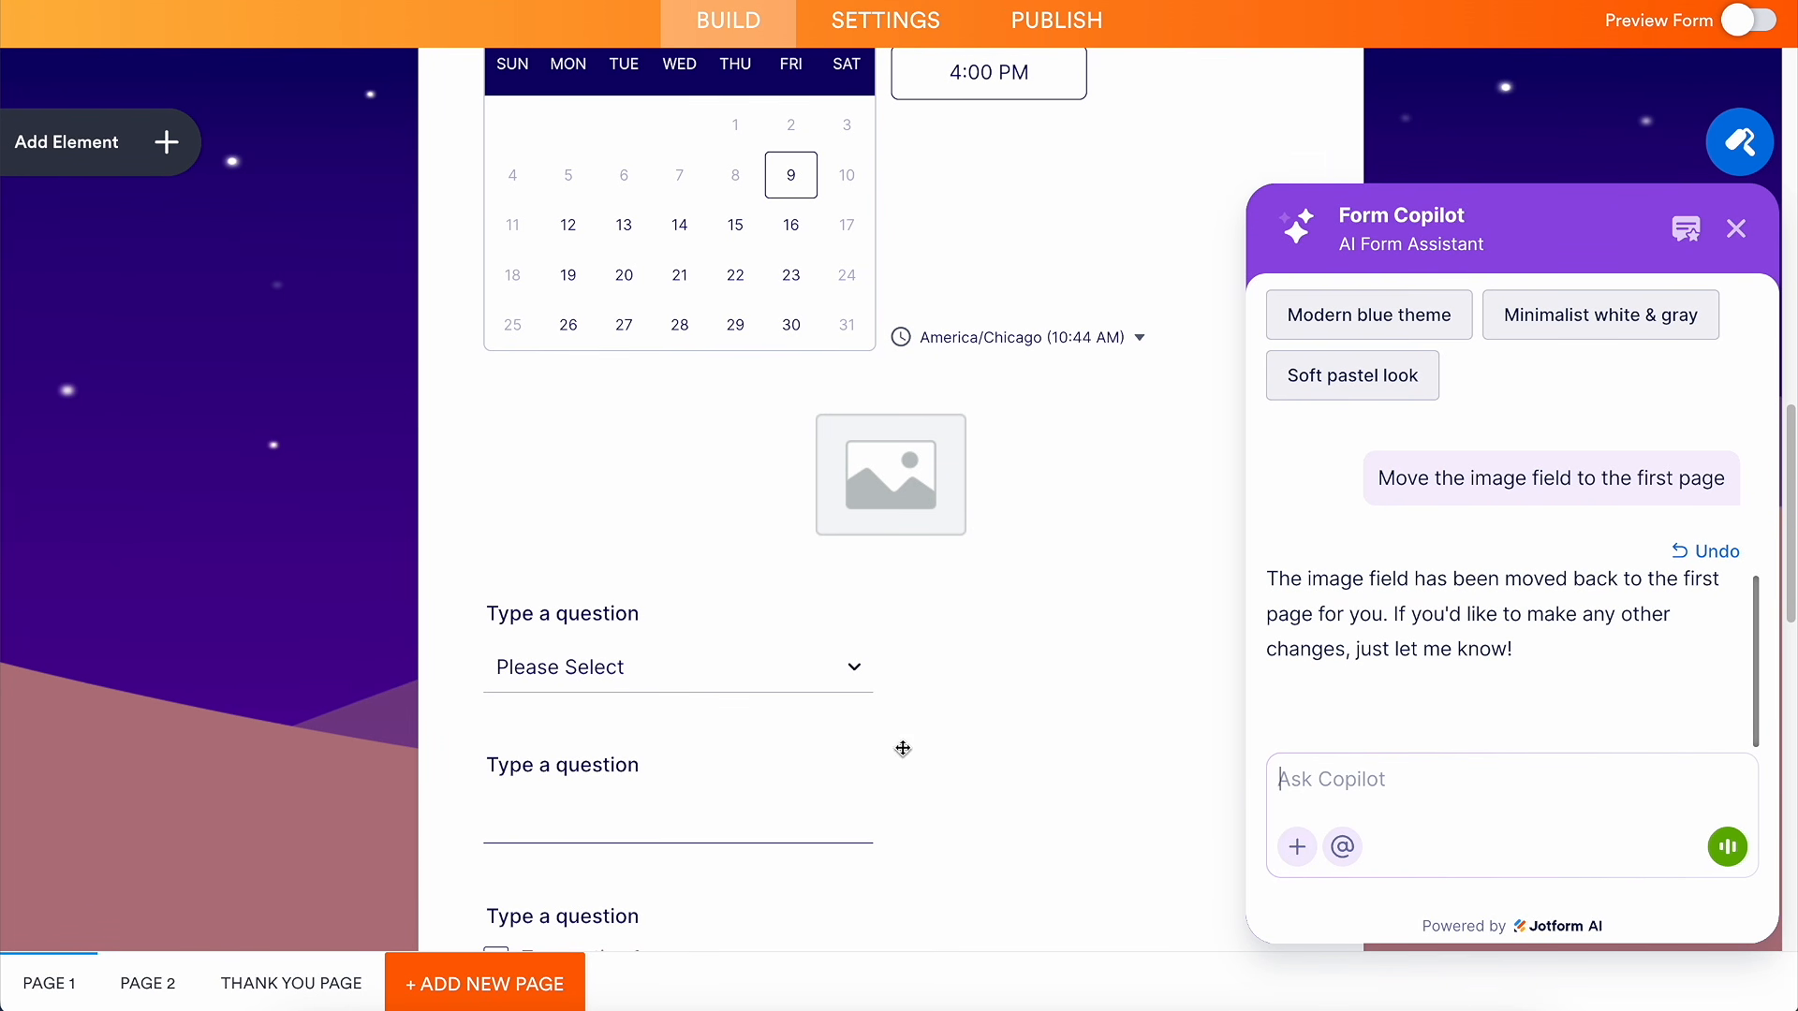
scroll(974, 533, "down", 6)
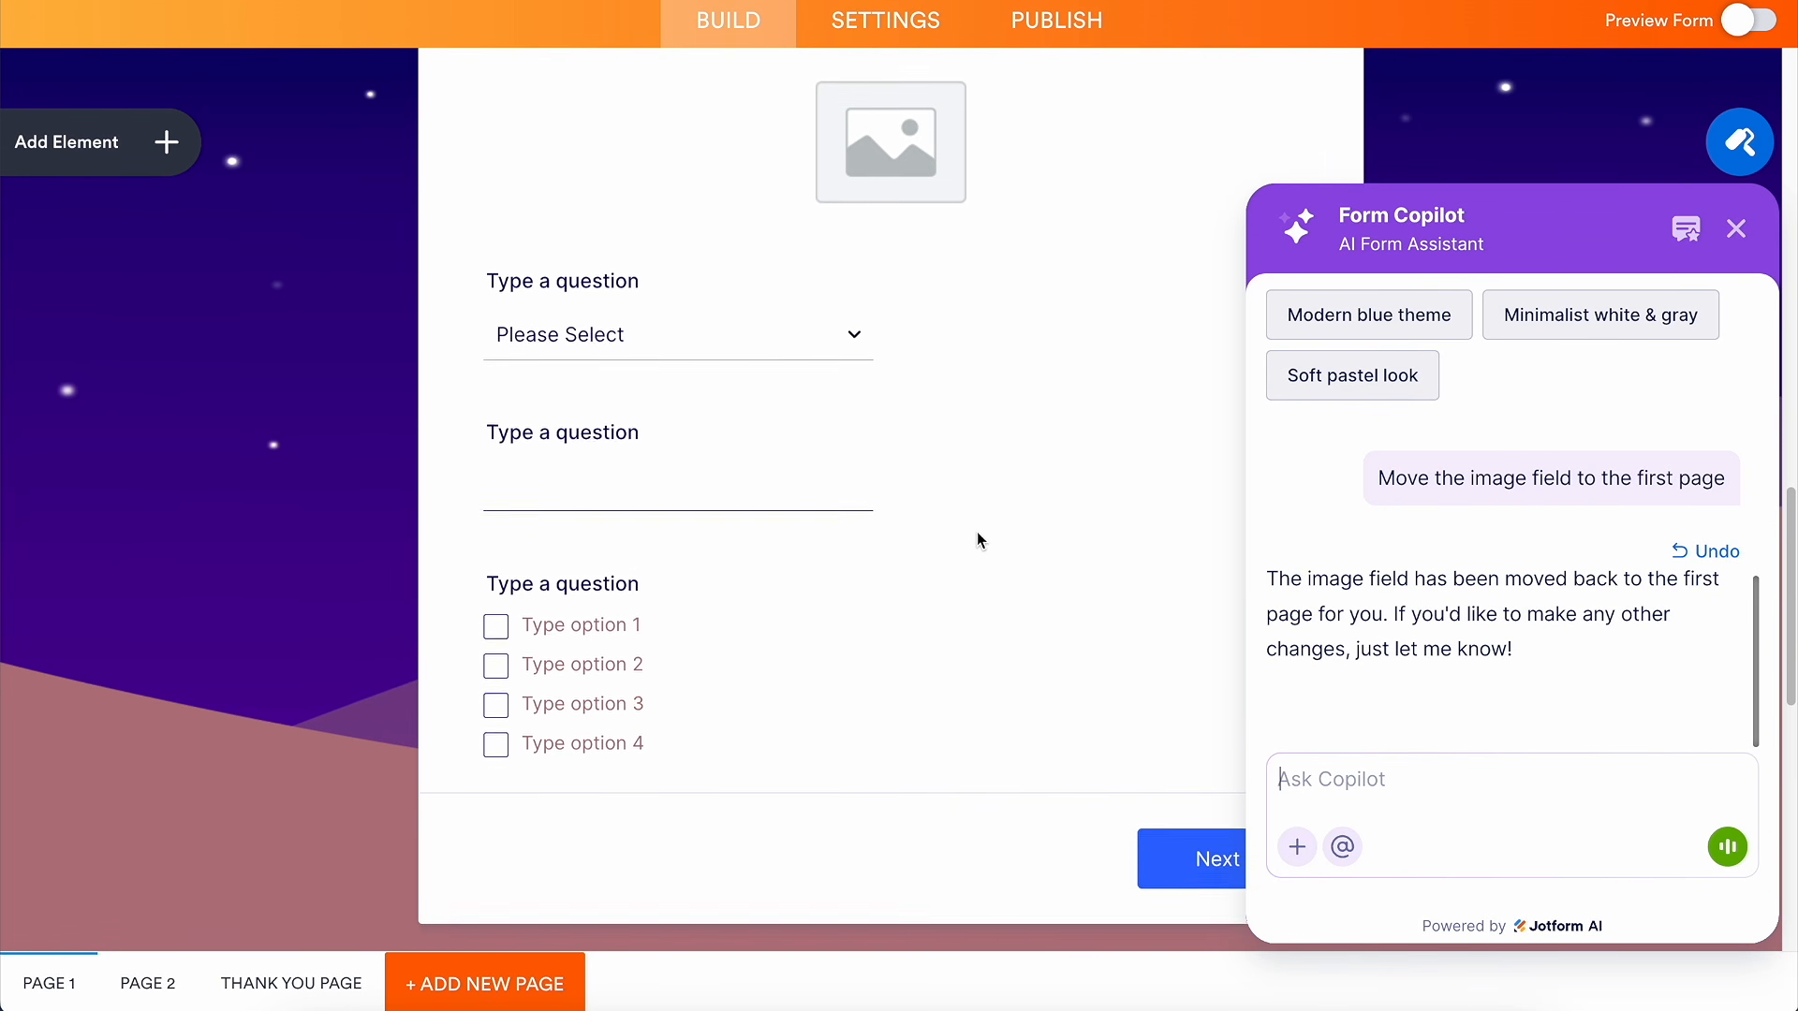
scroll(976, 532, "down", 4)
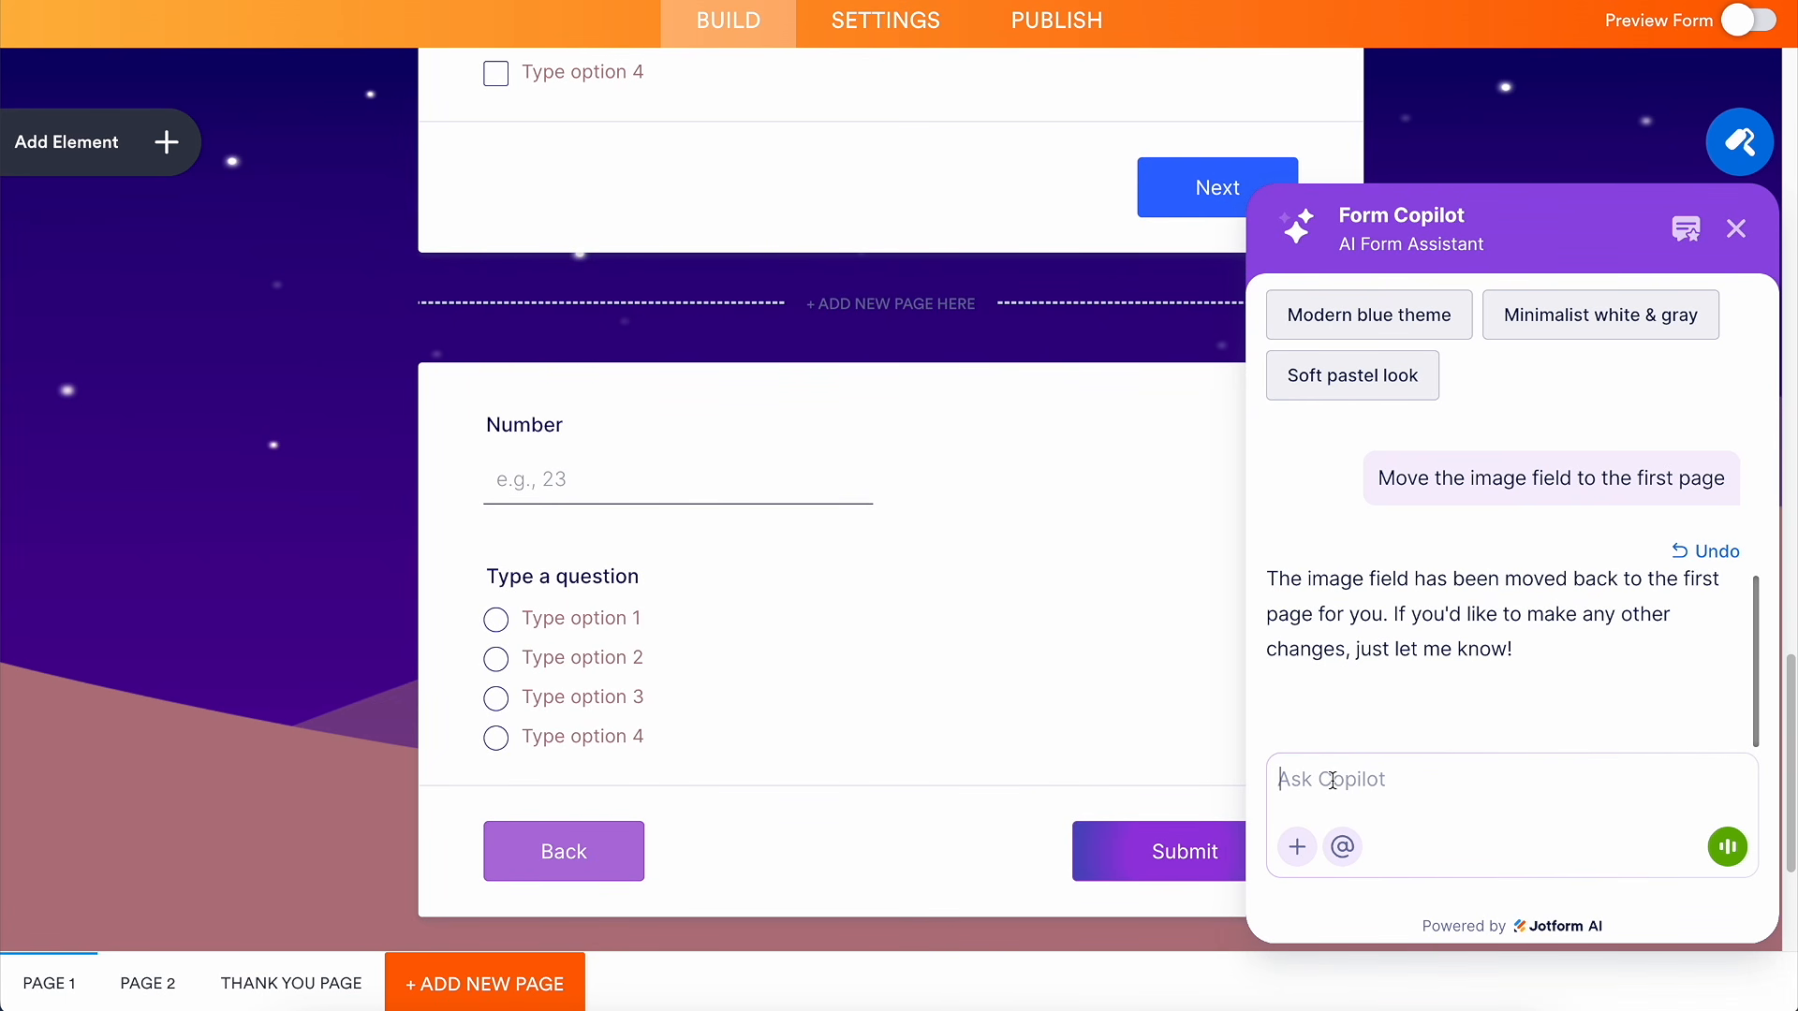
Ask Form Copilot to "Add a short text field to page two"
type("Add a shnort")
key("BackSpace")
key("BackSpace")
key("BackSpace")
key("BackSpace")
type("ort text ")
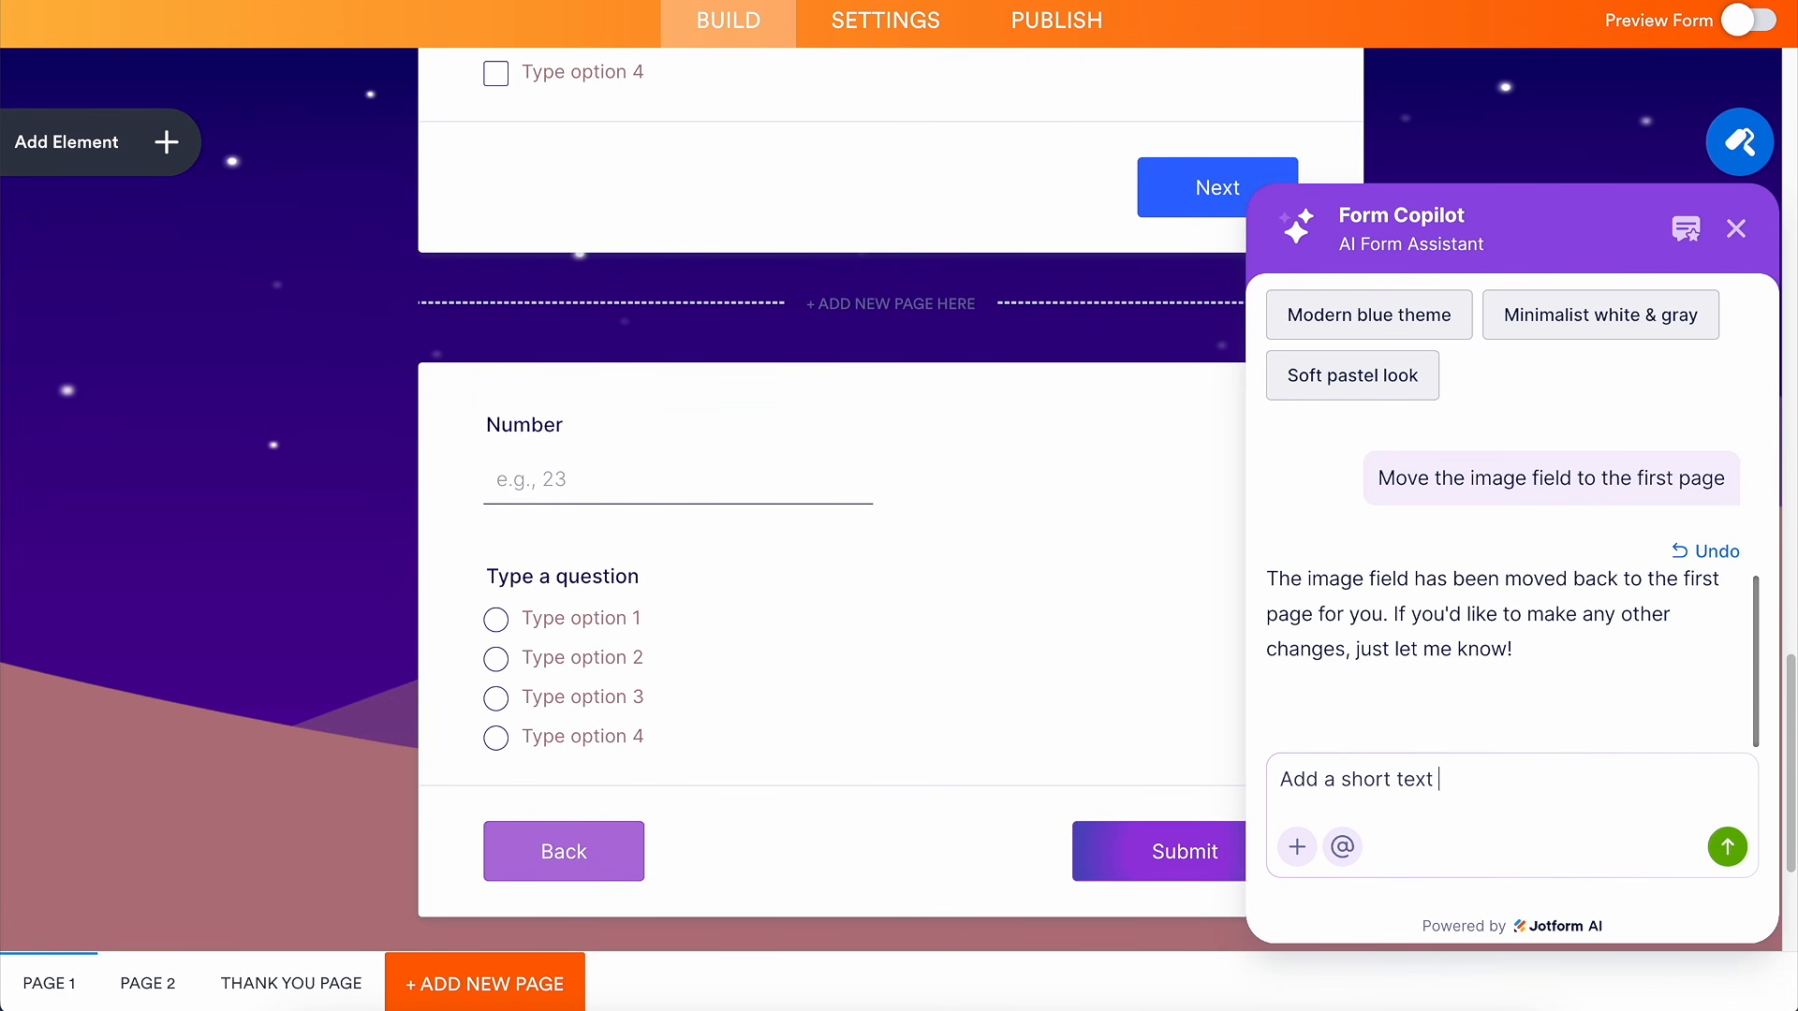
type("field to page two")
key("Return")
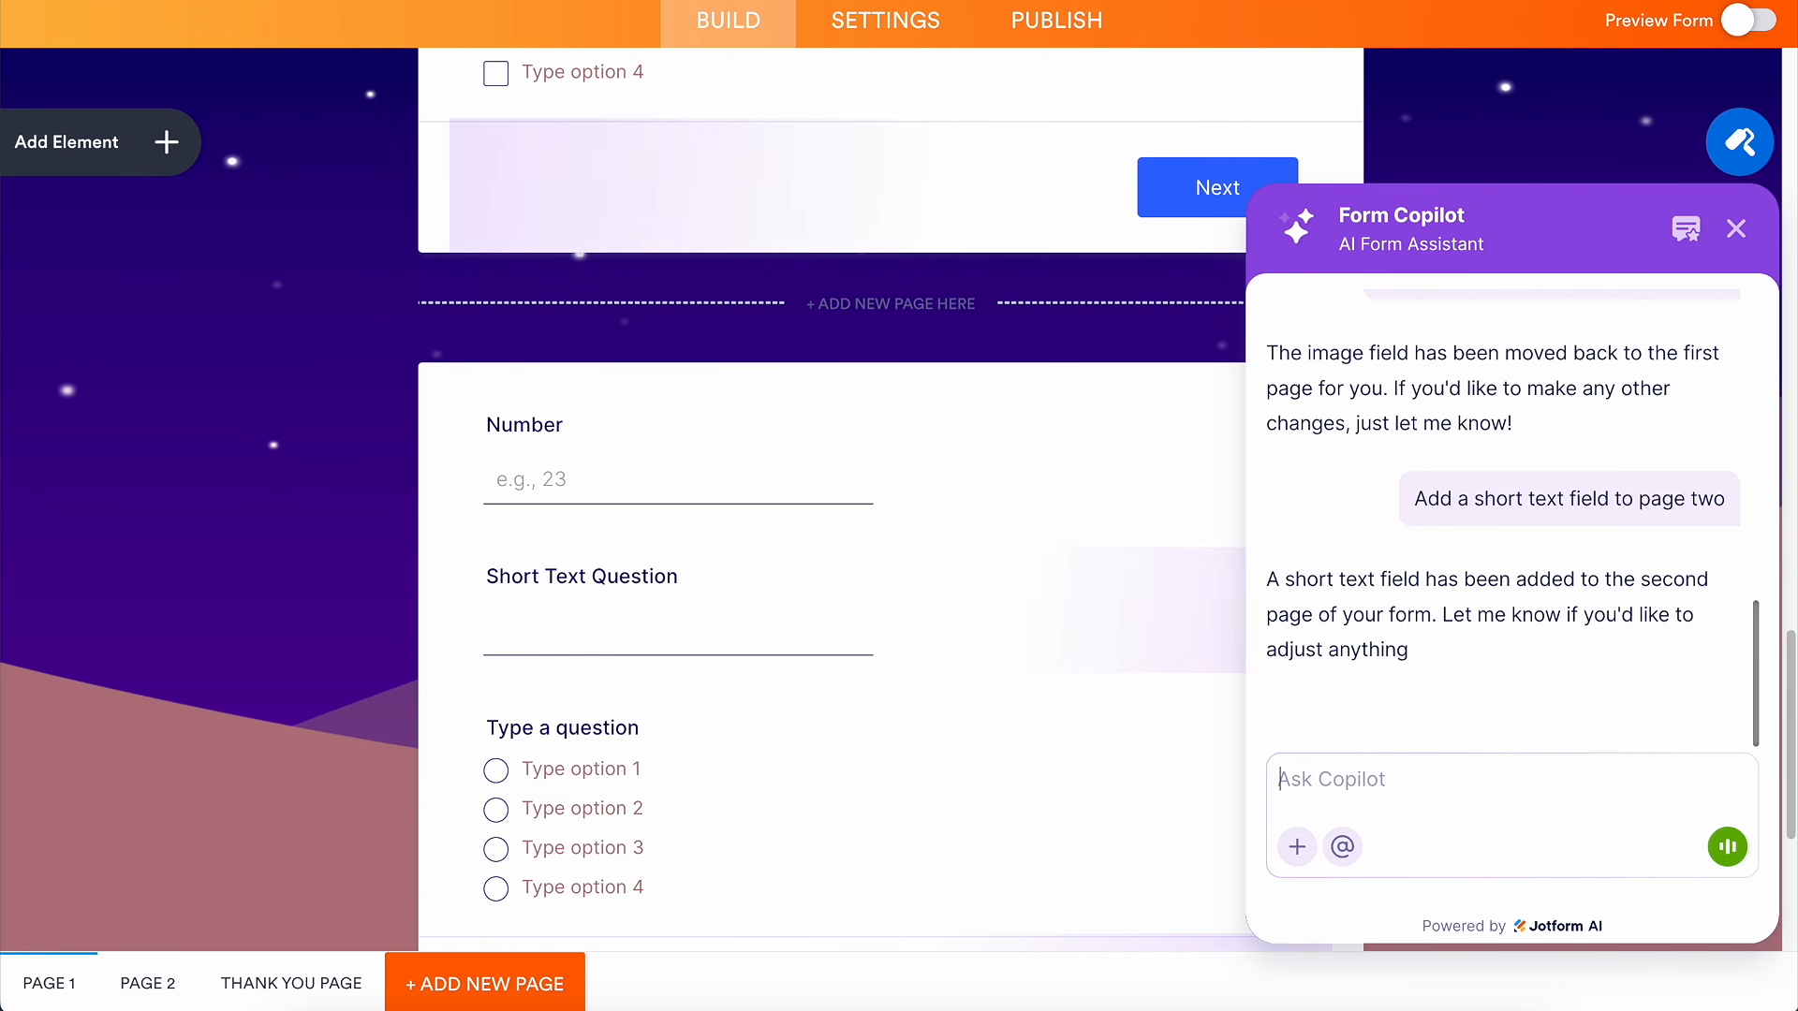
Ask Form Copilot to "Make that field required" for the new short text field
type("Make th")
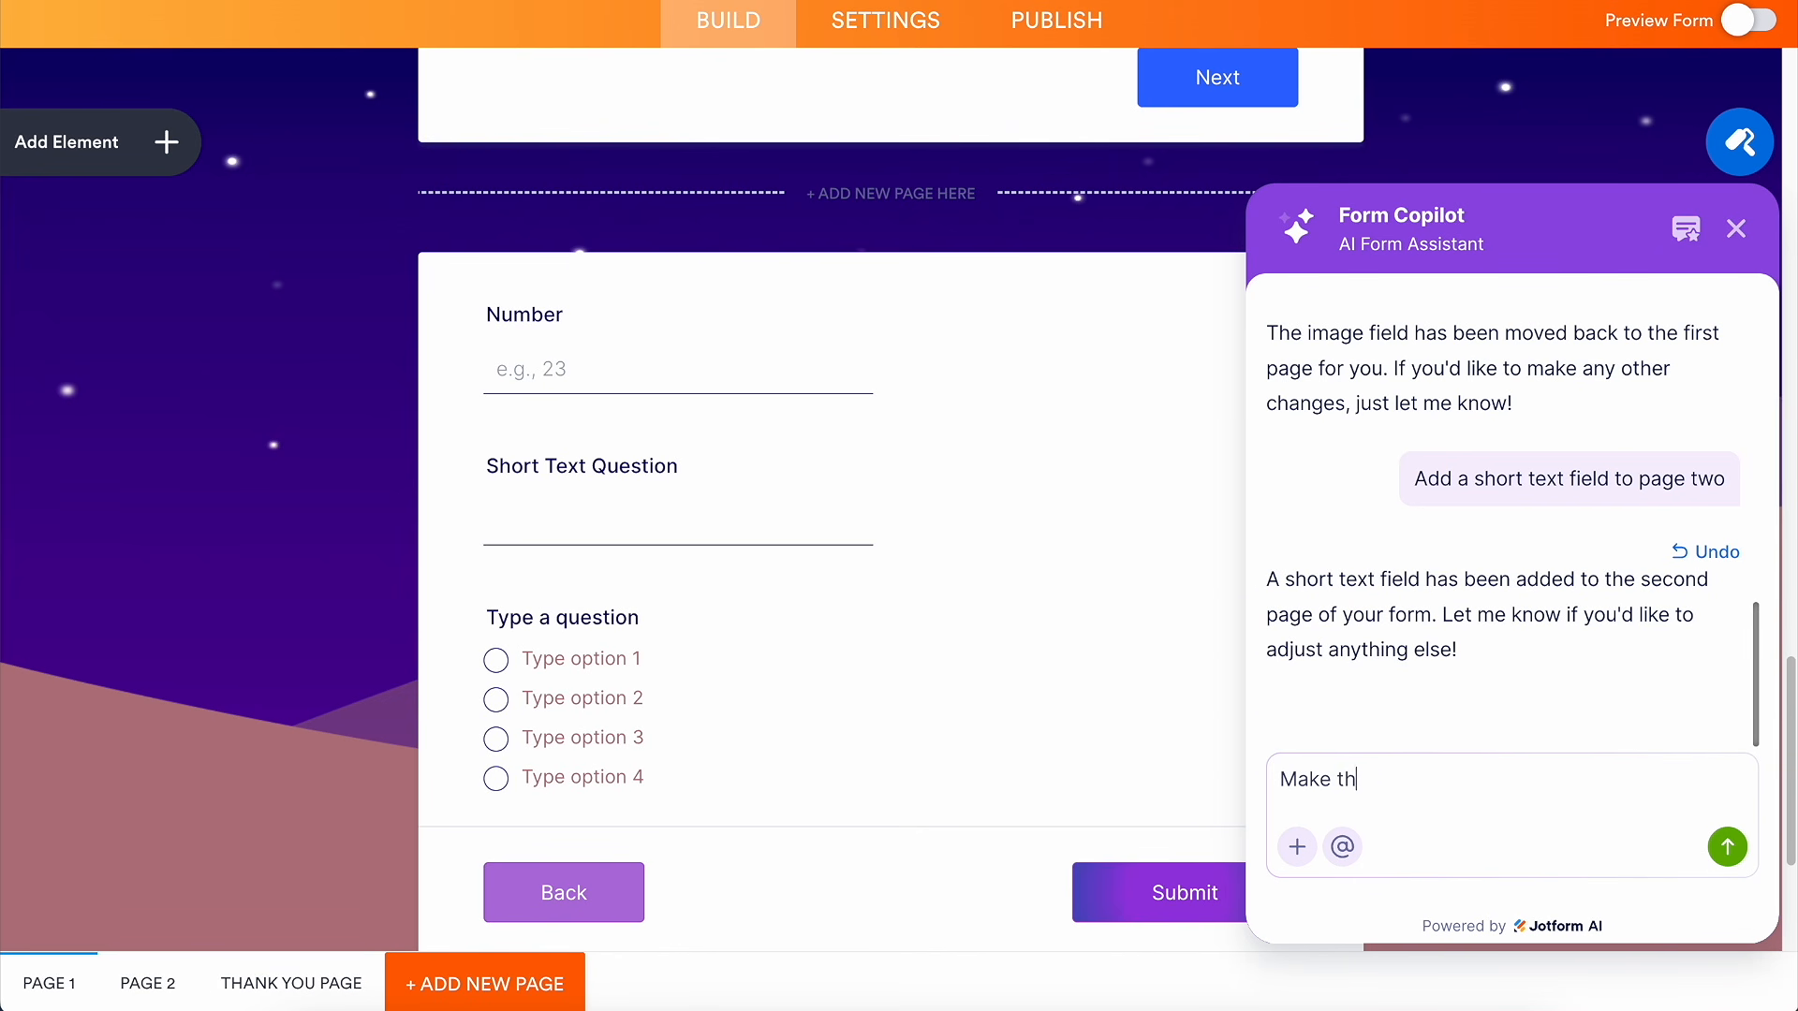
type("at field required")
key("Return")
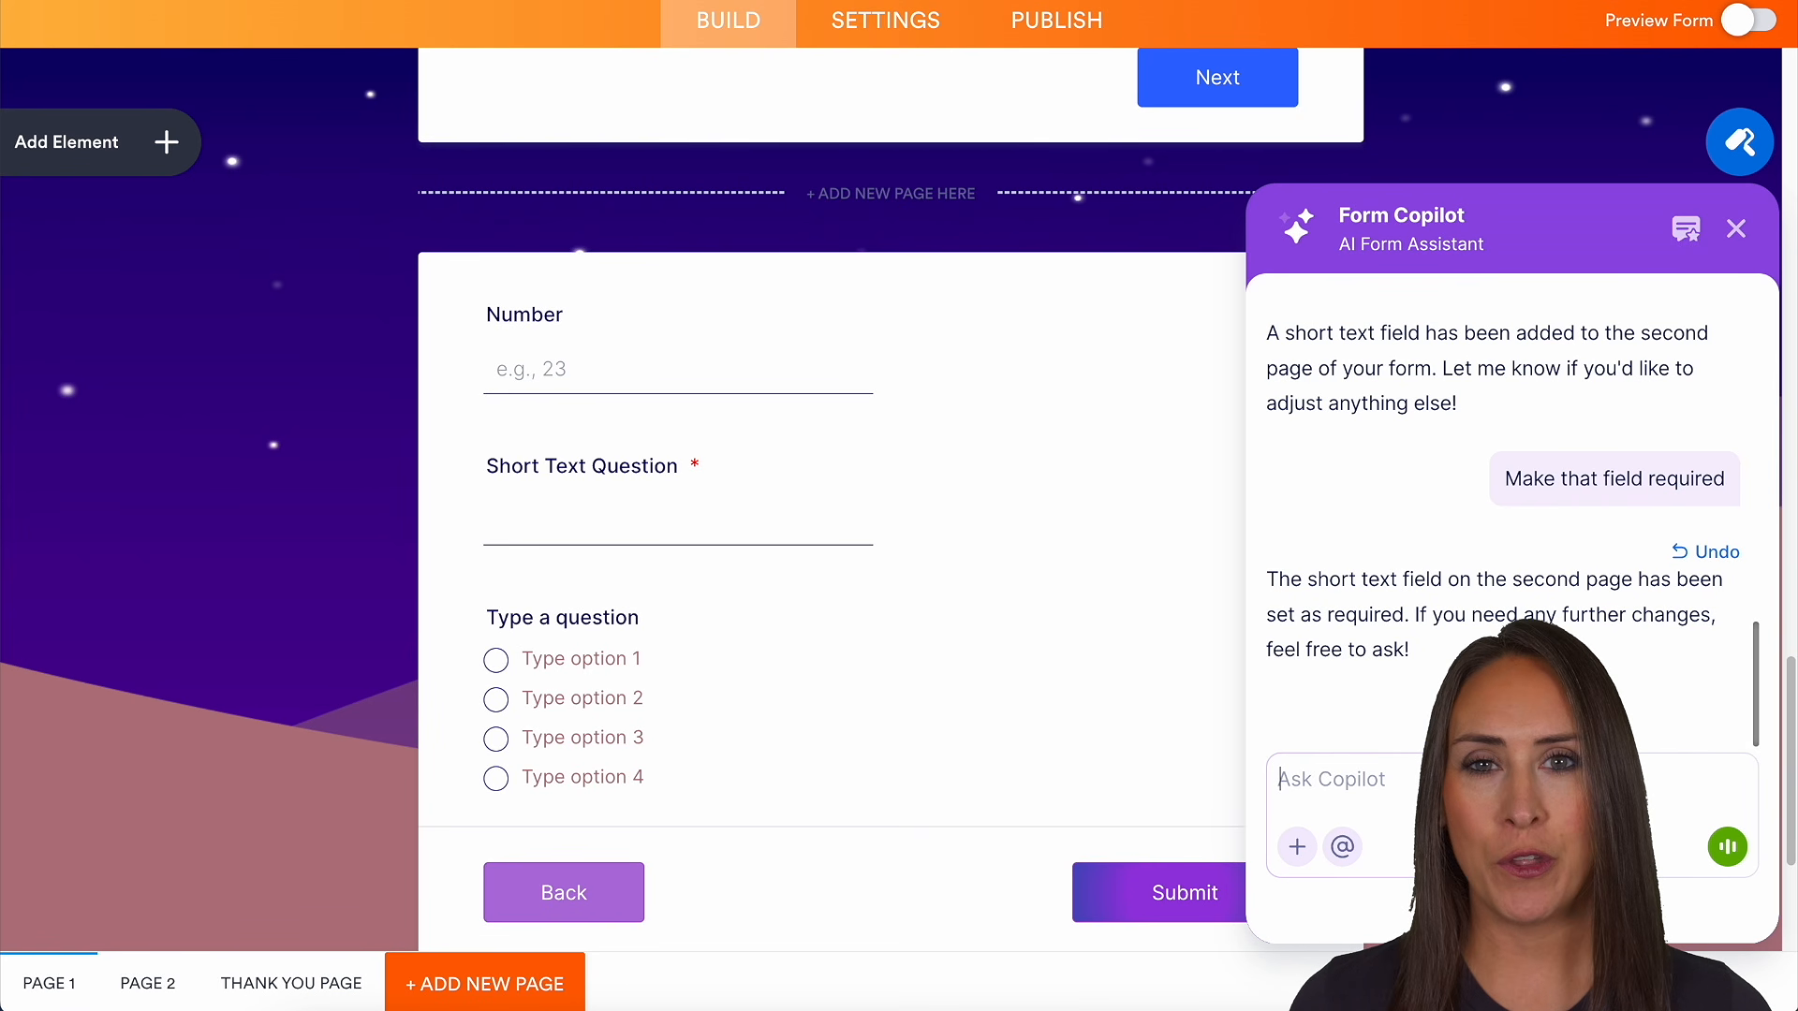
Change the form's title to "Test Form" in the form settings
left_click(912, 25)
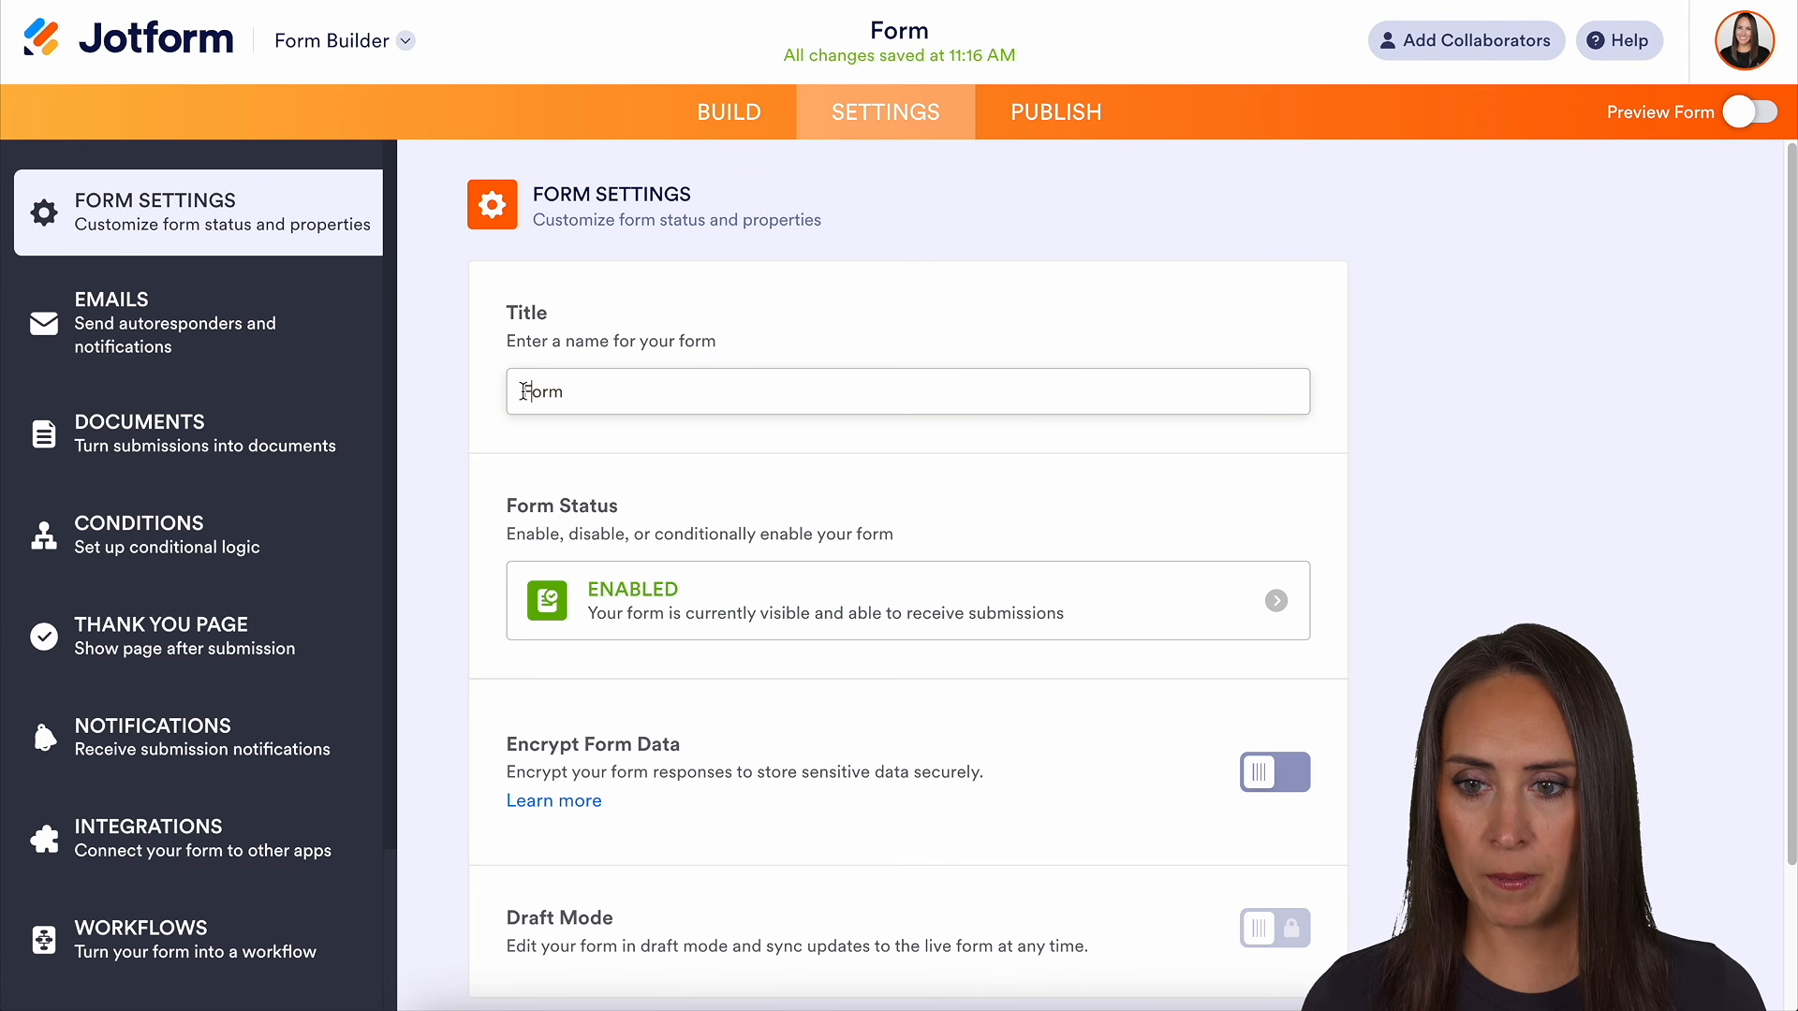
left_click(522, 391)
type("Test")
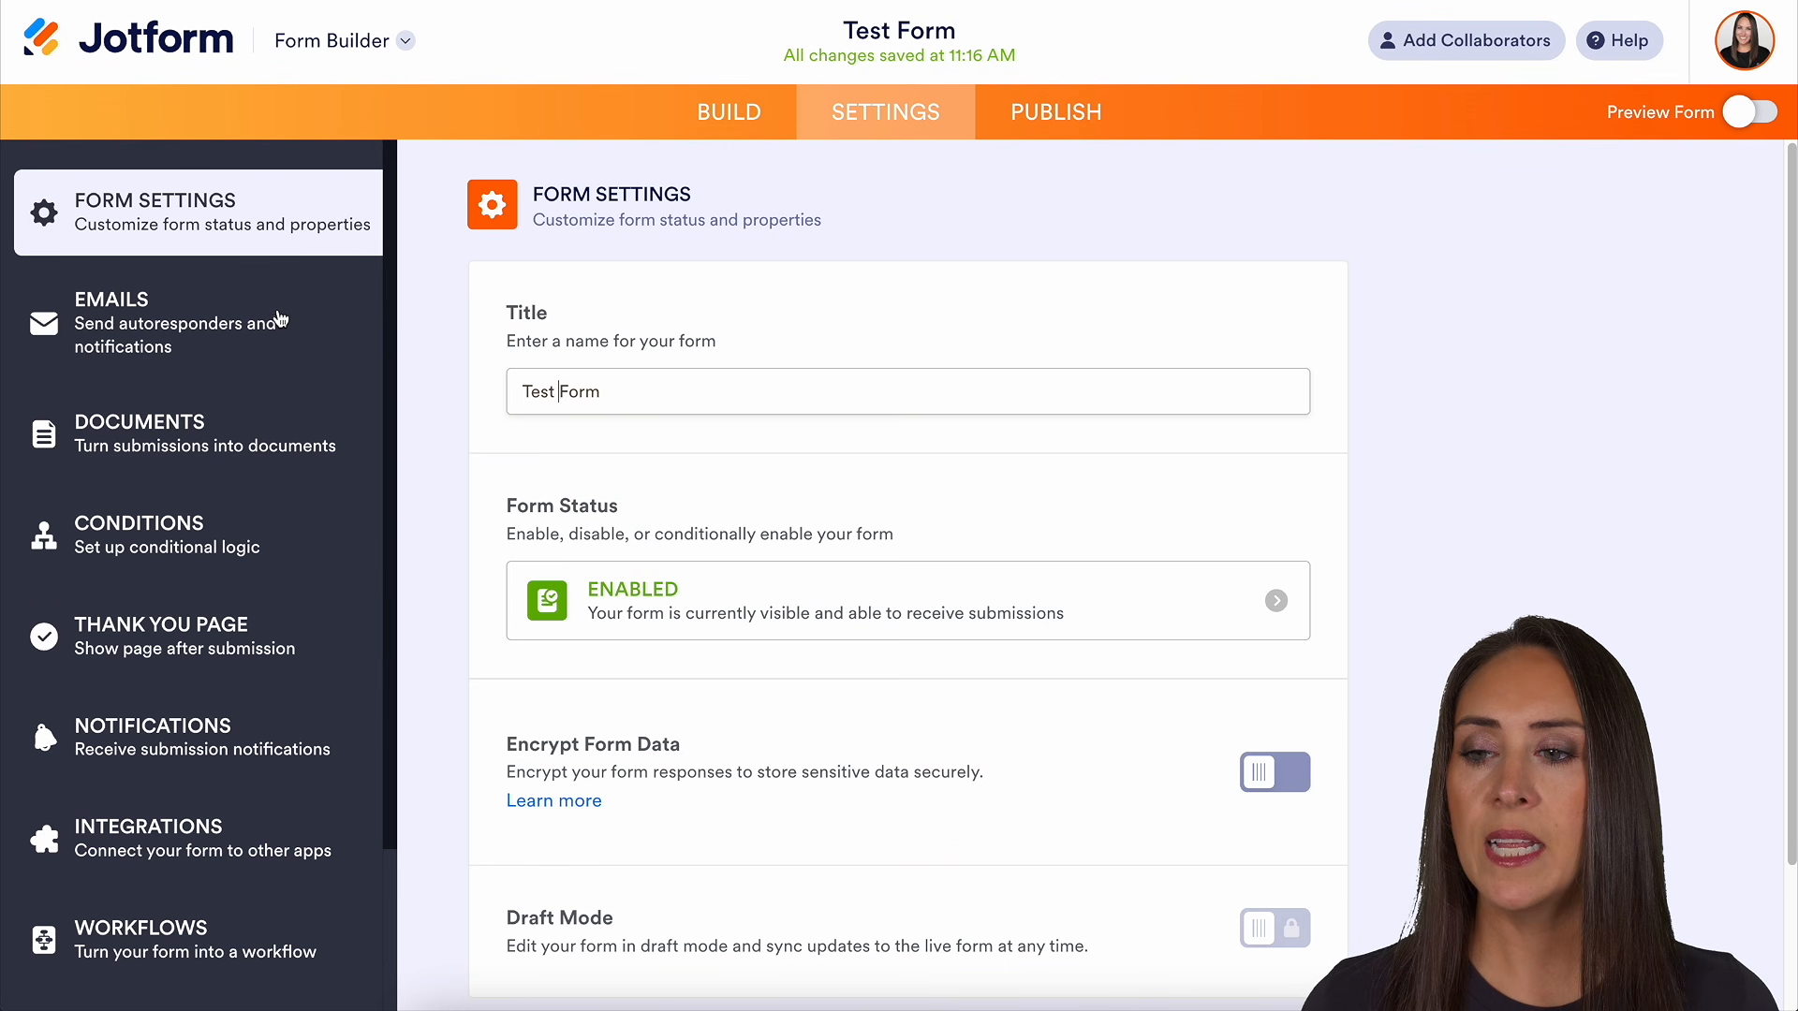
Review the form's email settings, looking at the notification and autoresponder emails
left_click(275, 323)
scroll(1578, 519, "down", 3)
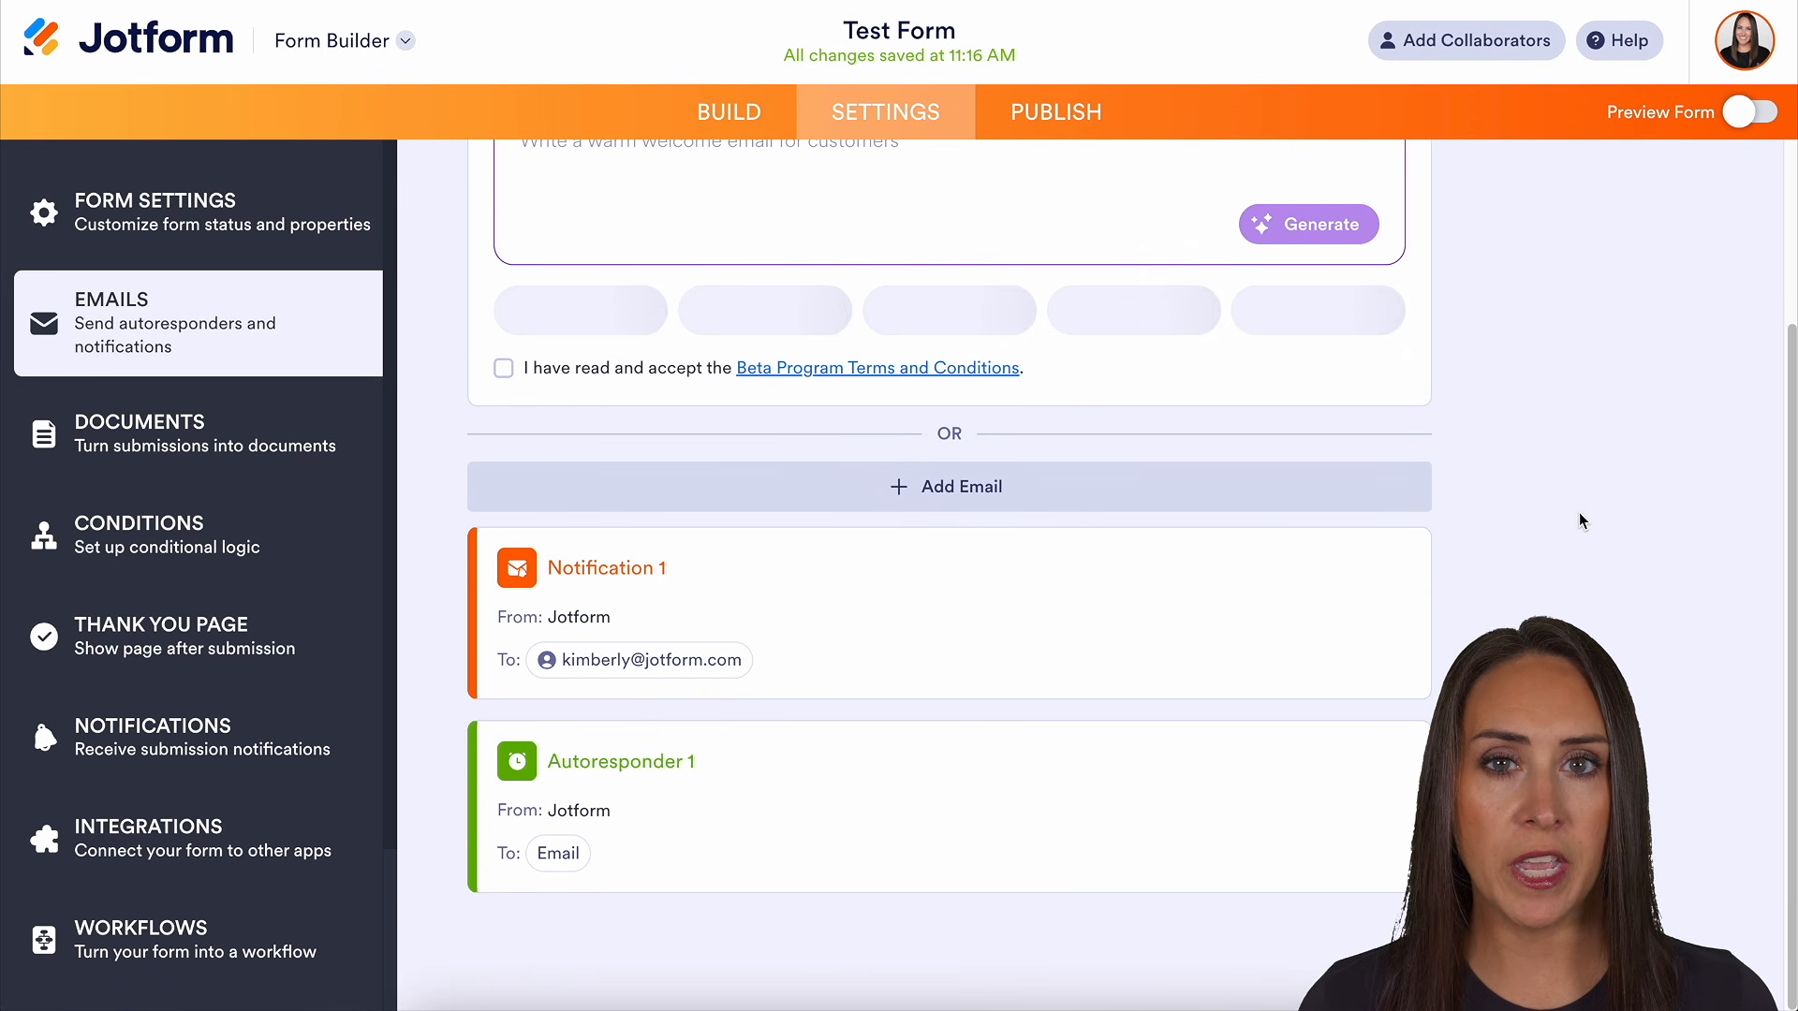
mouse_move(1064, 593)
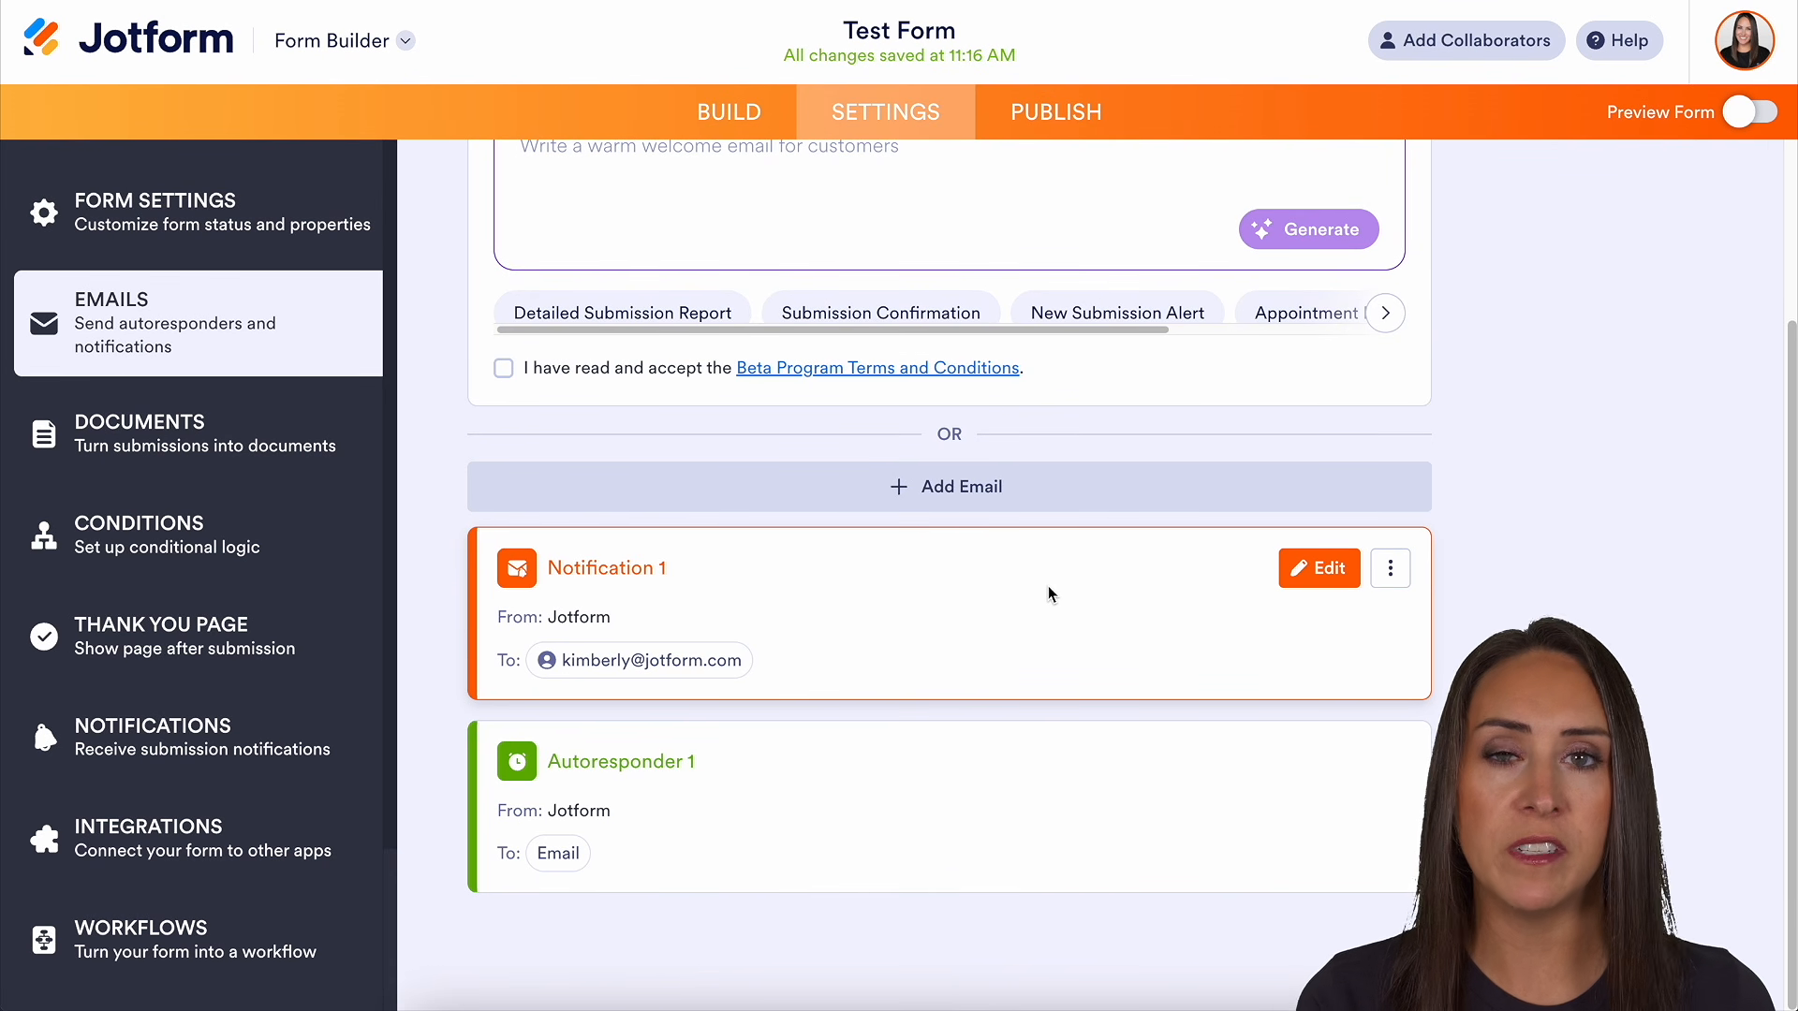
mouse_move(990, 818)
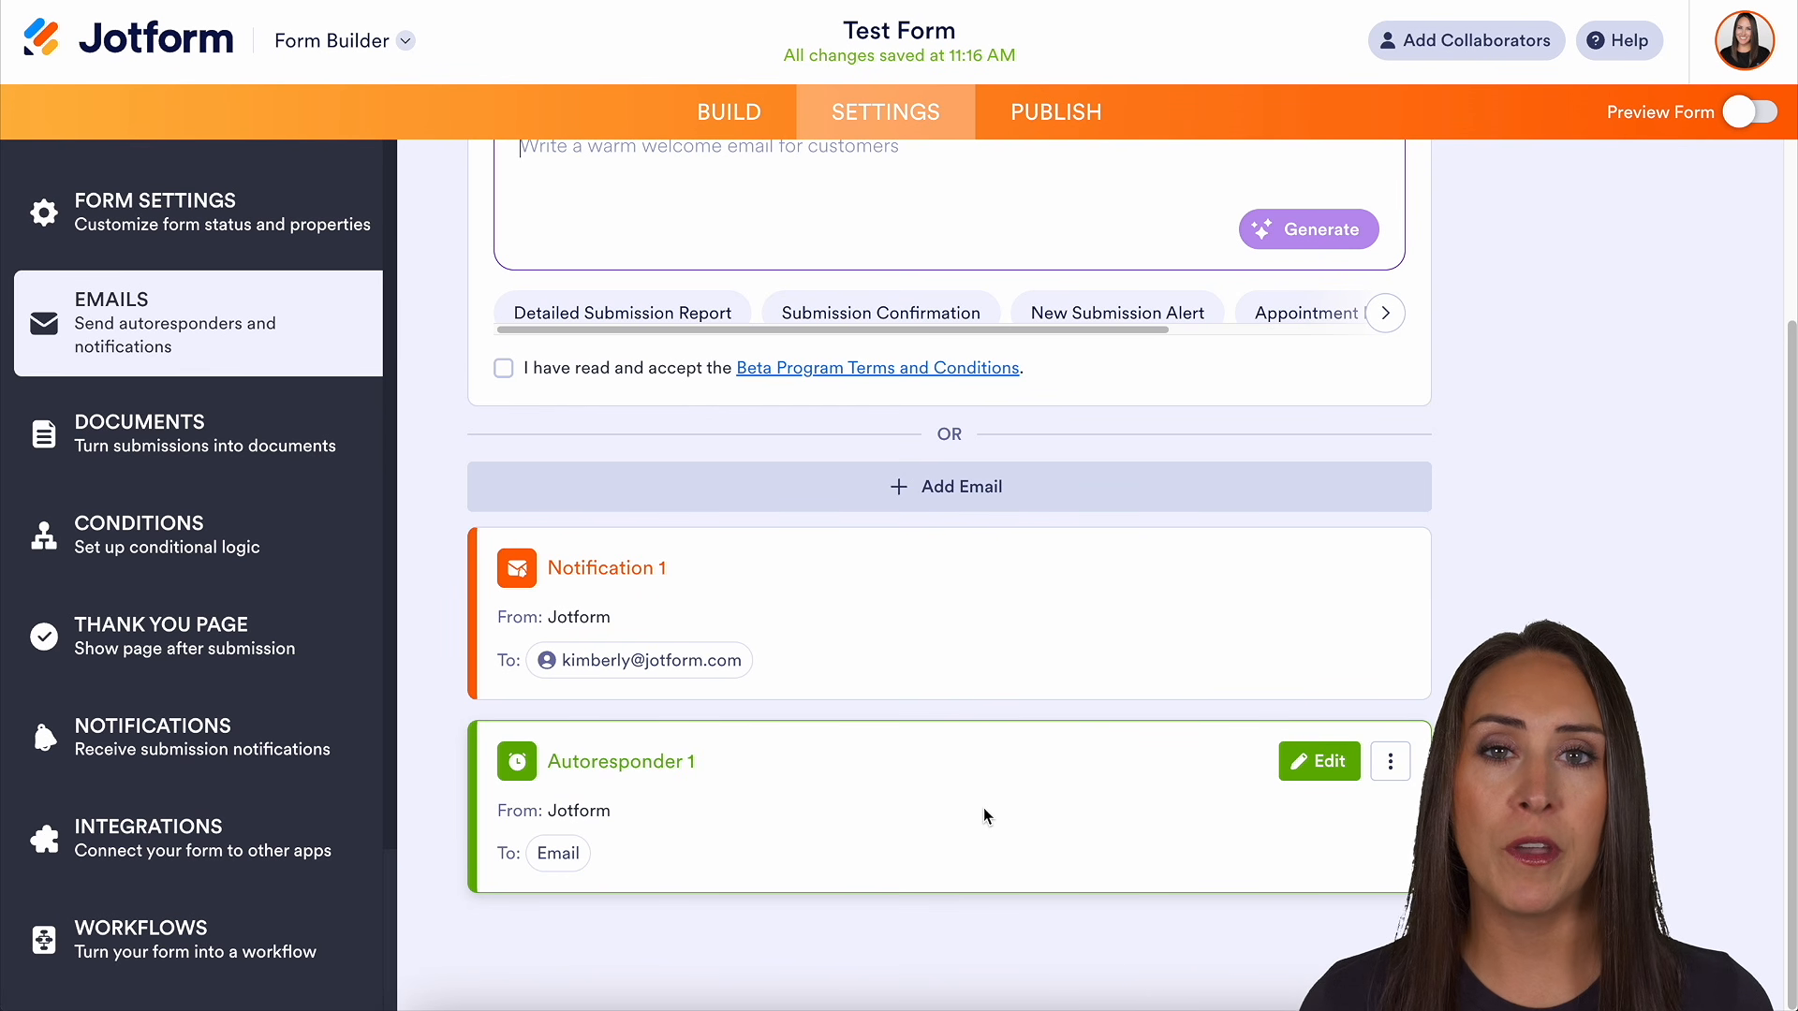
Review the available condition types and the Thank You page's action button options, leaving them unchanged
left_click(226, 558)
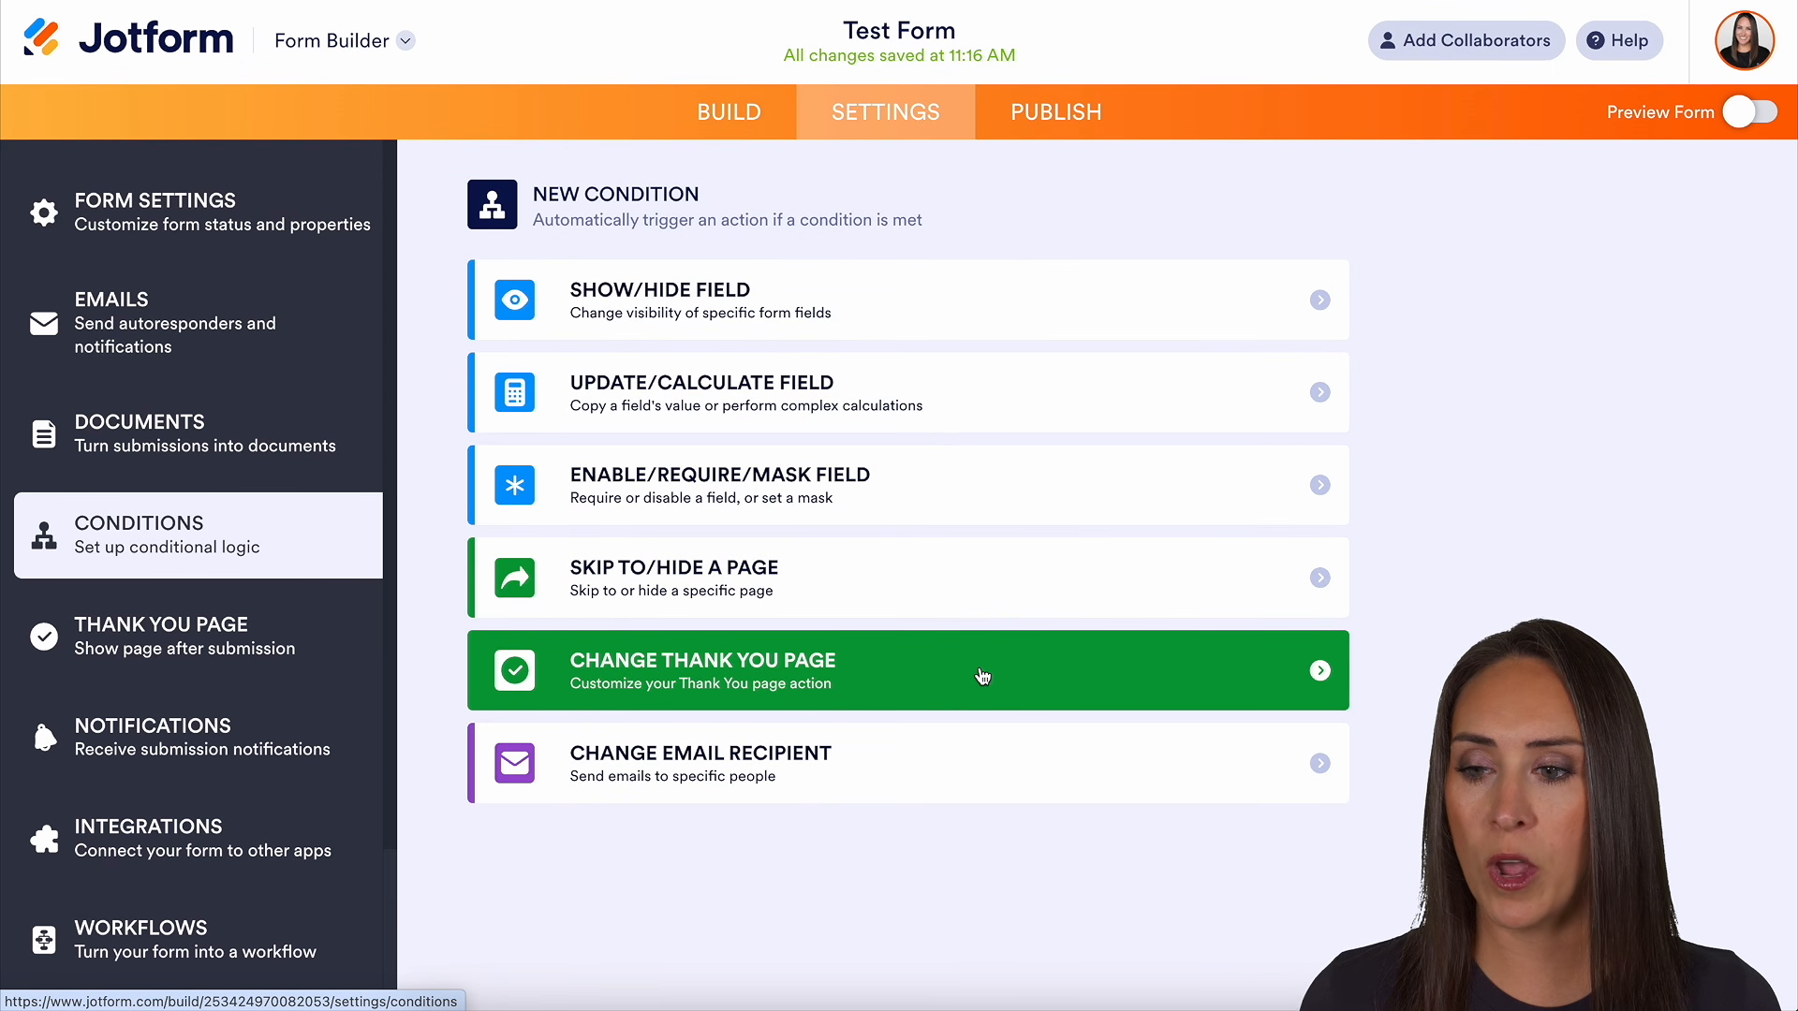
left_click(254, 627)
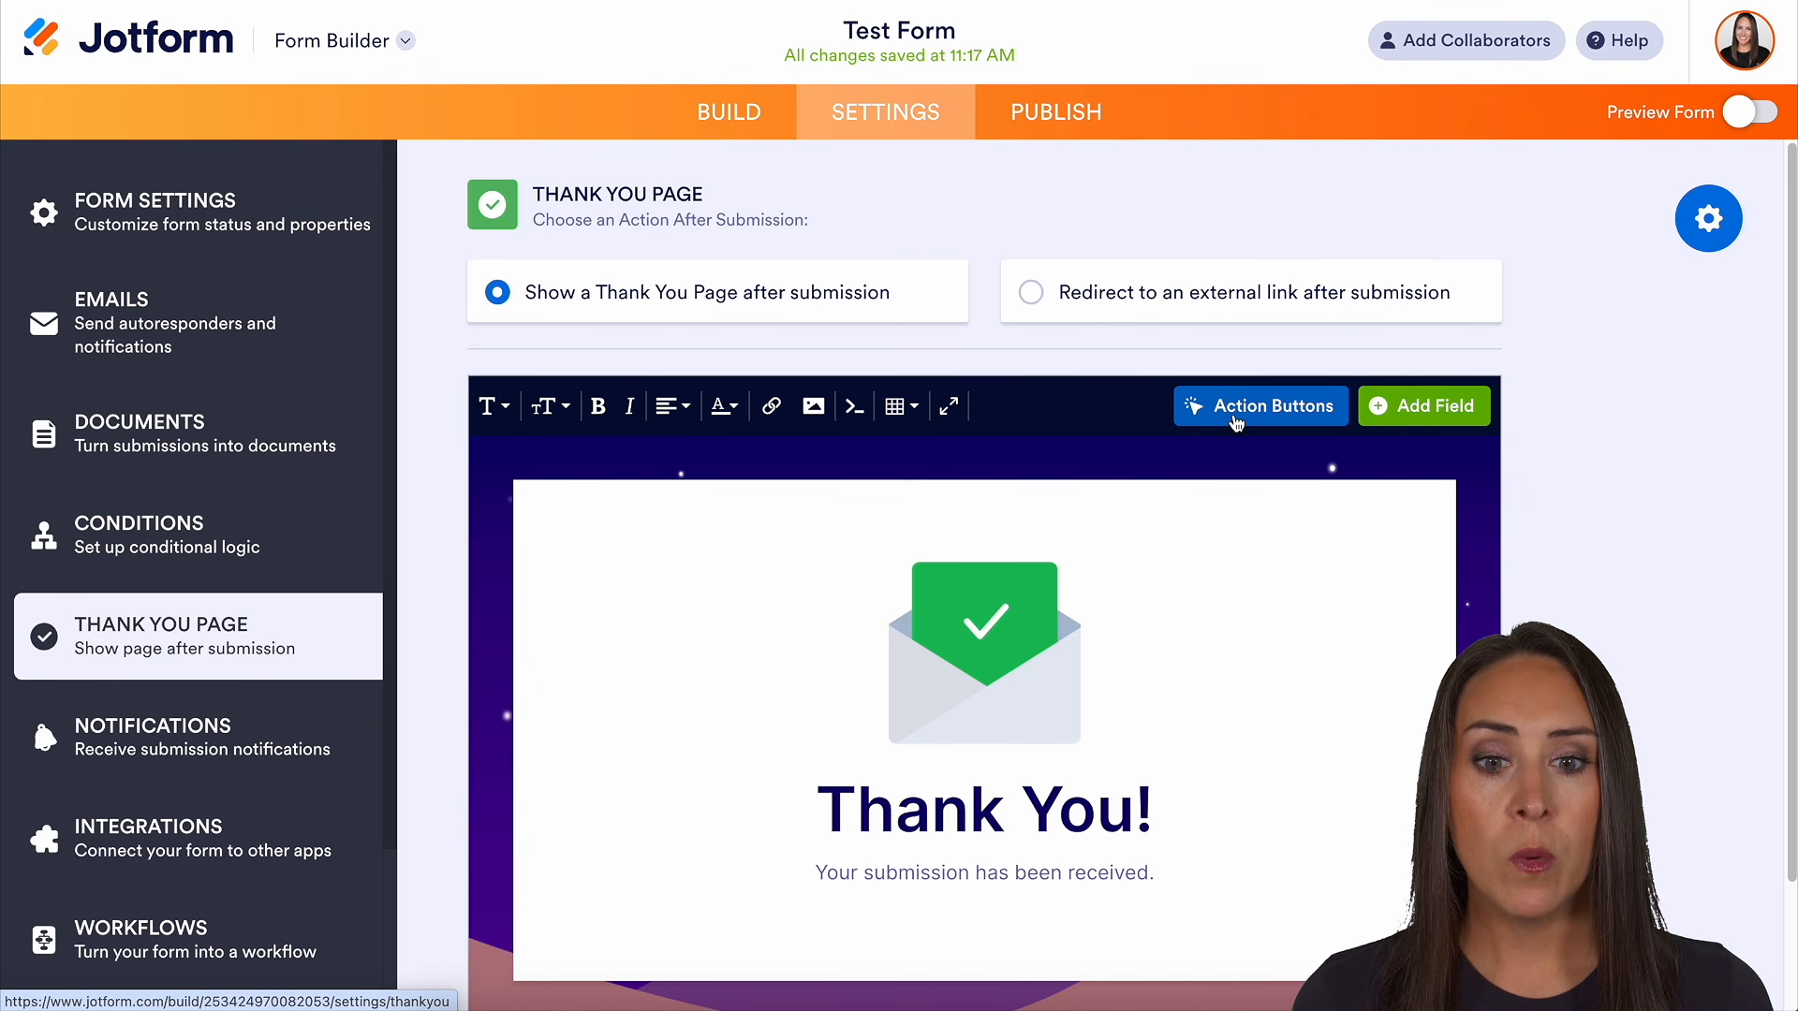
left_click(1236, 422)
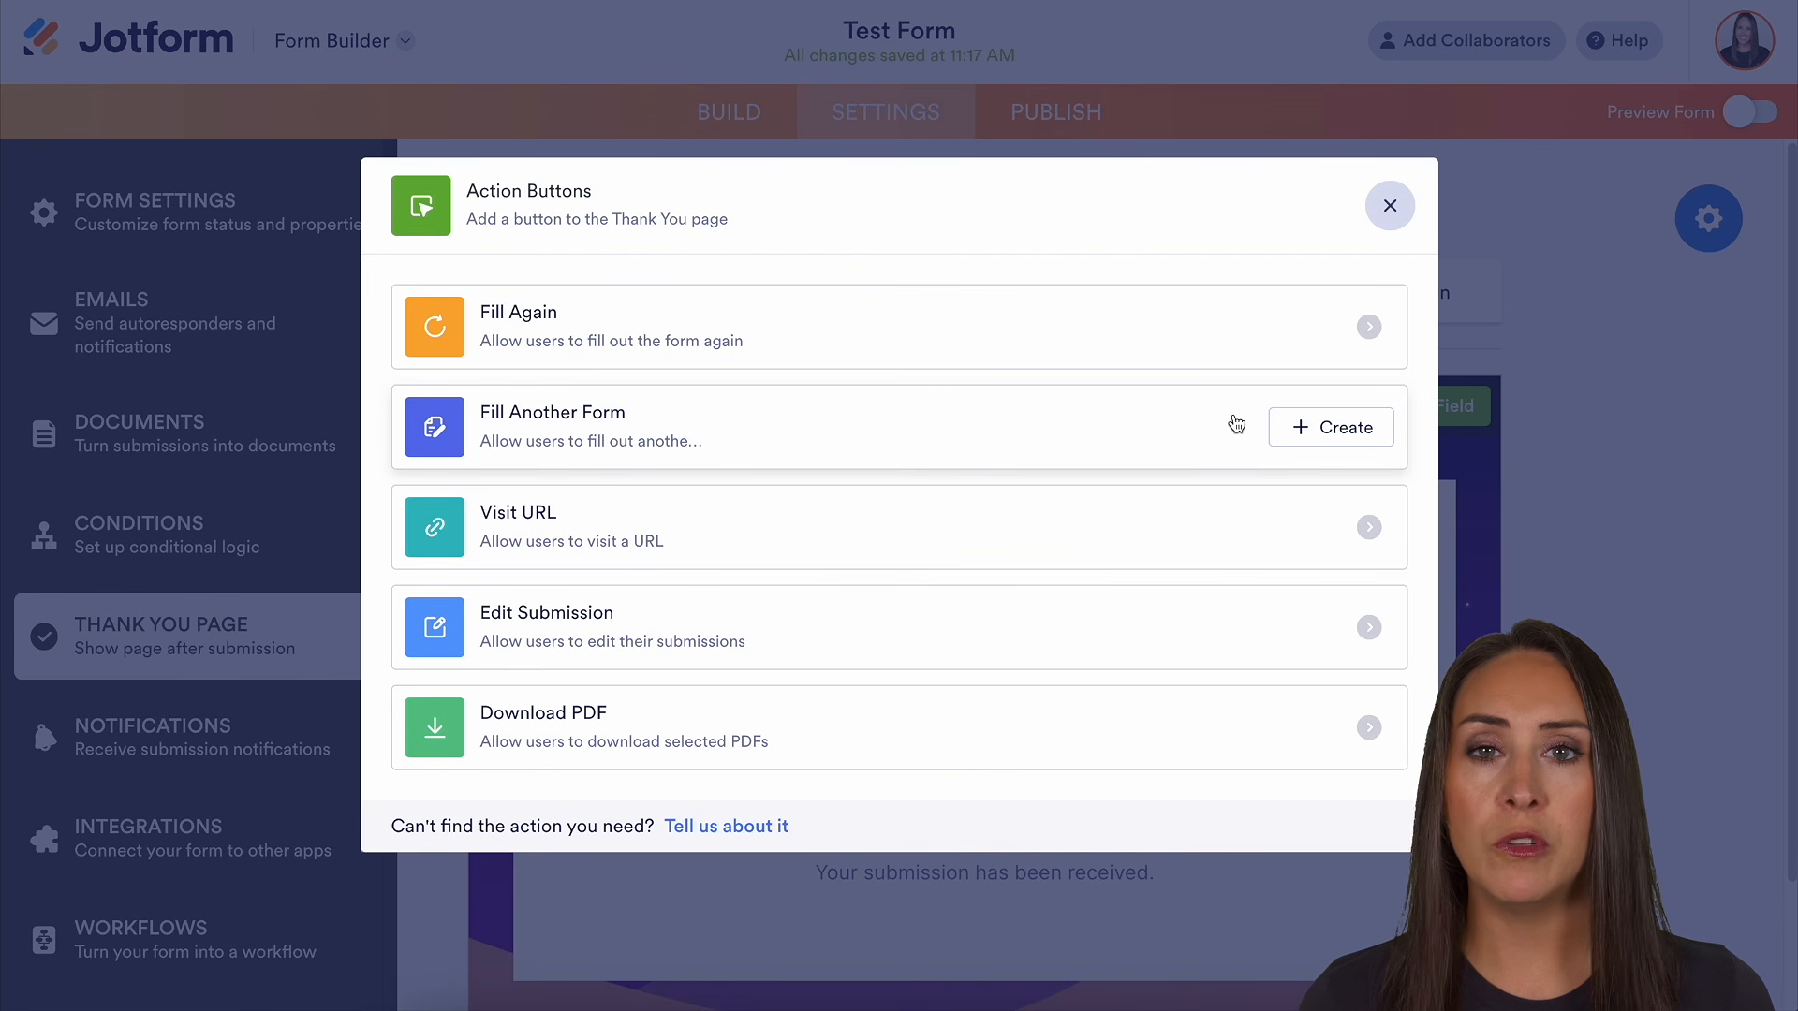
left_click(1390, 206)
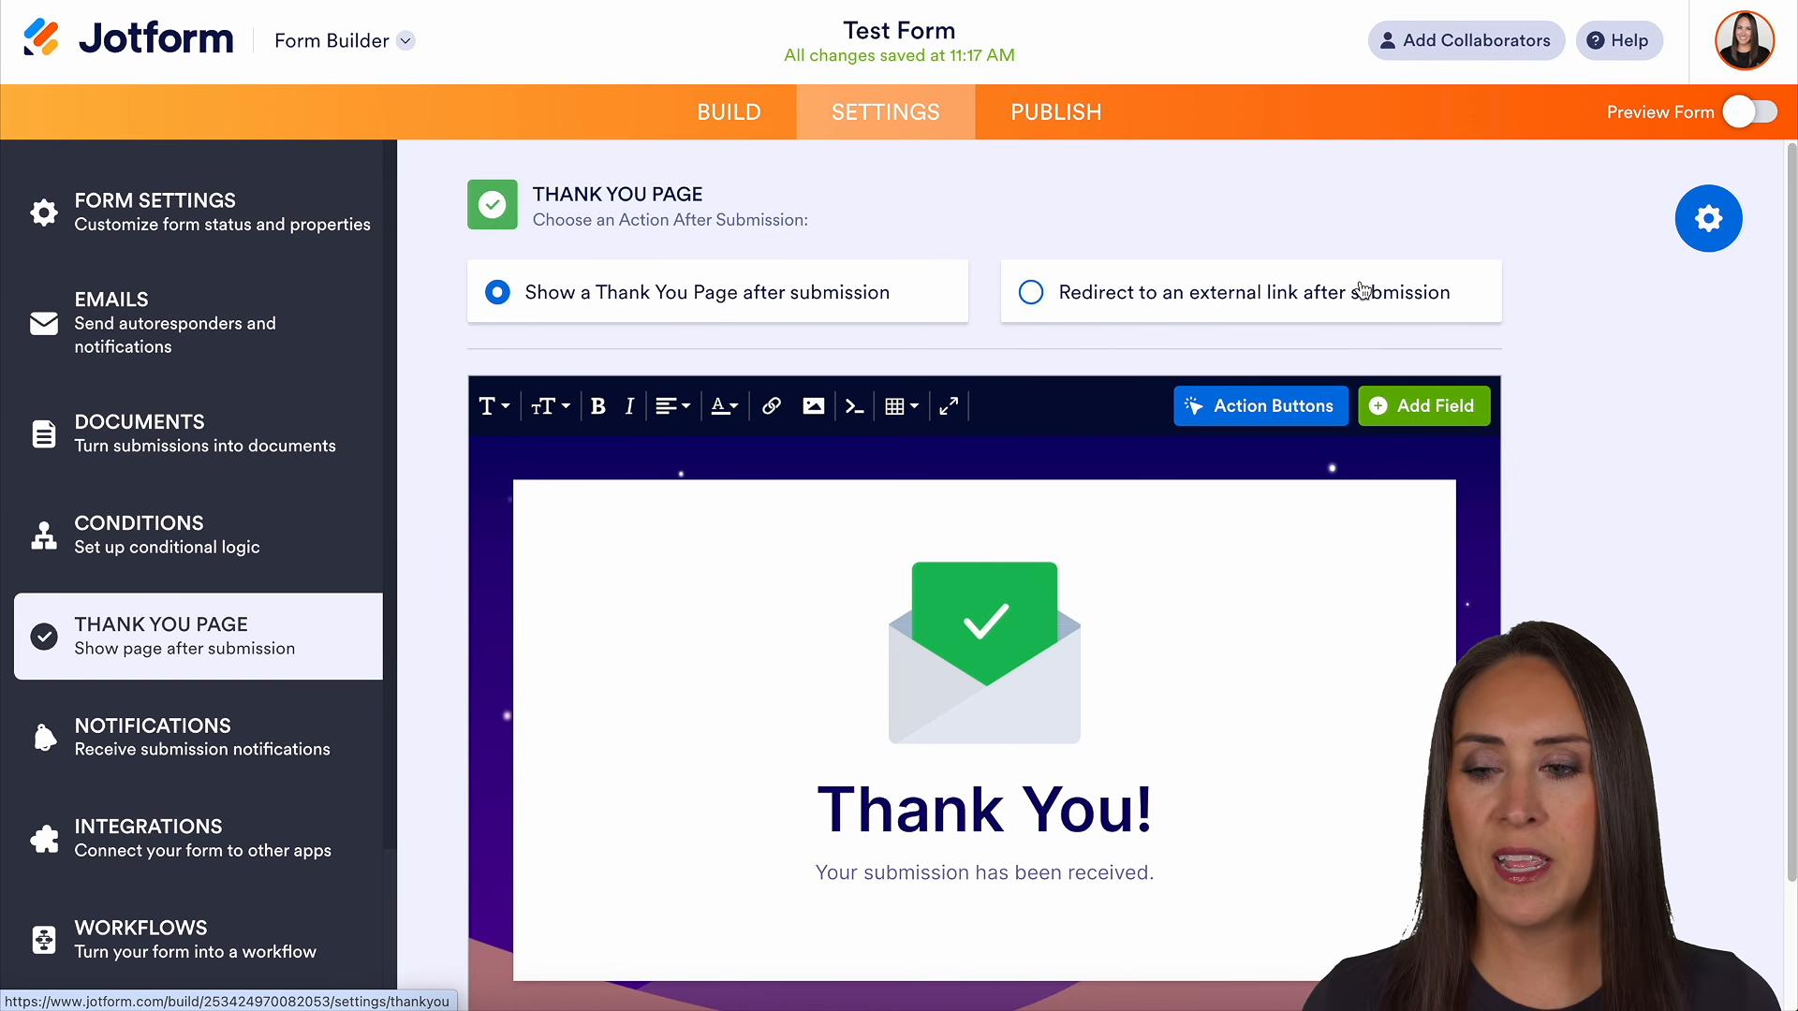
Look over the available app integrations and the Form Chatbot settings
left_click(159, 847)
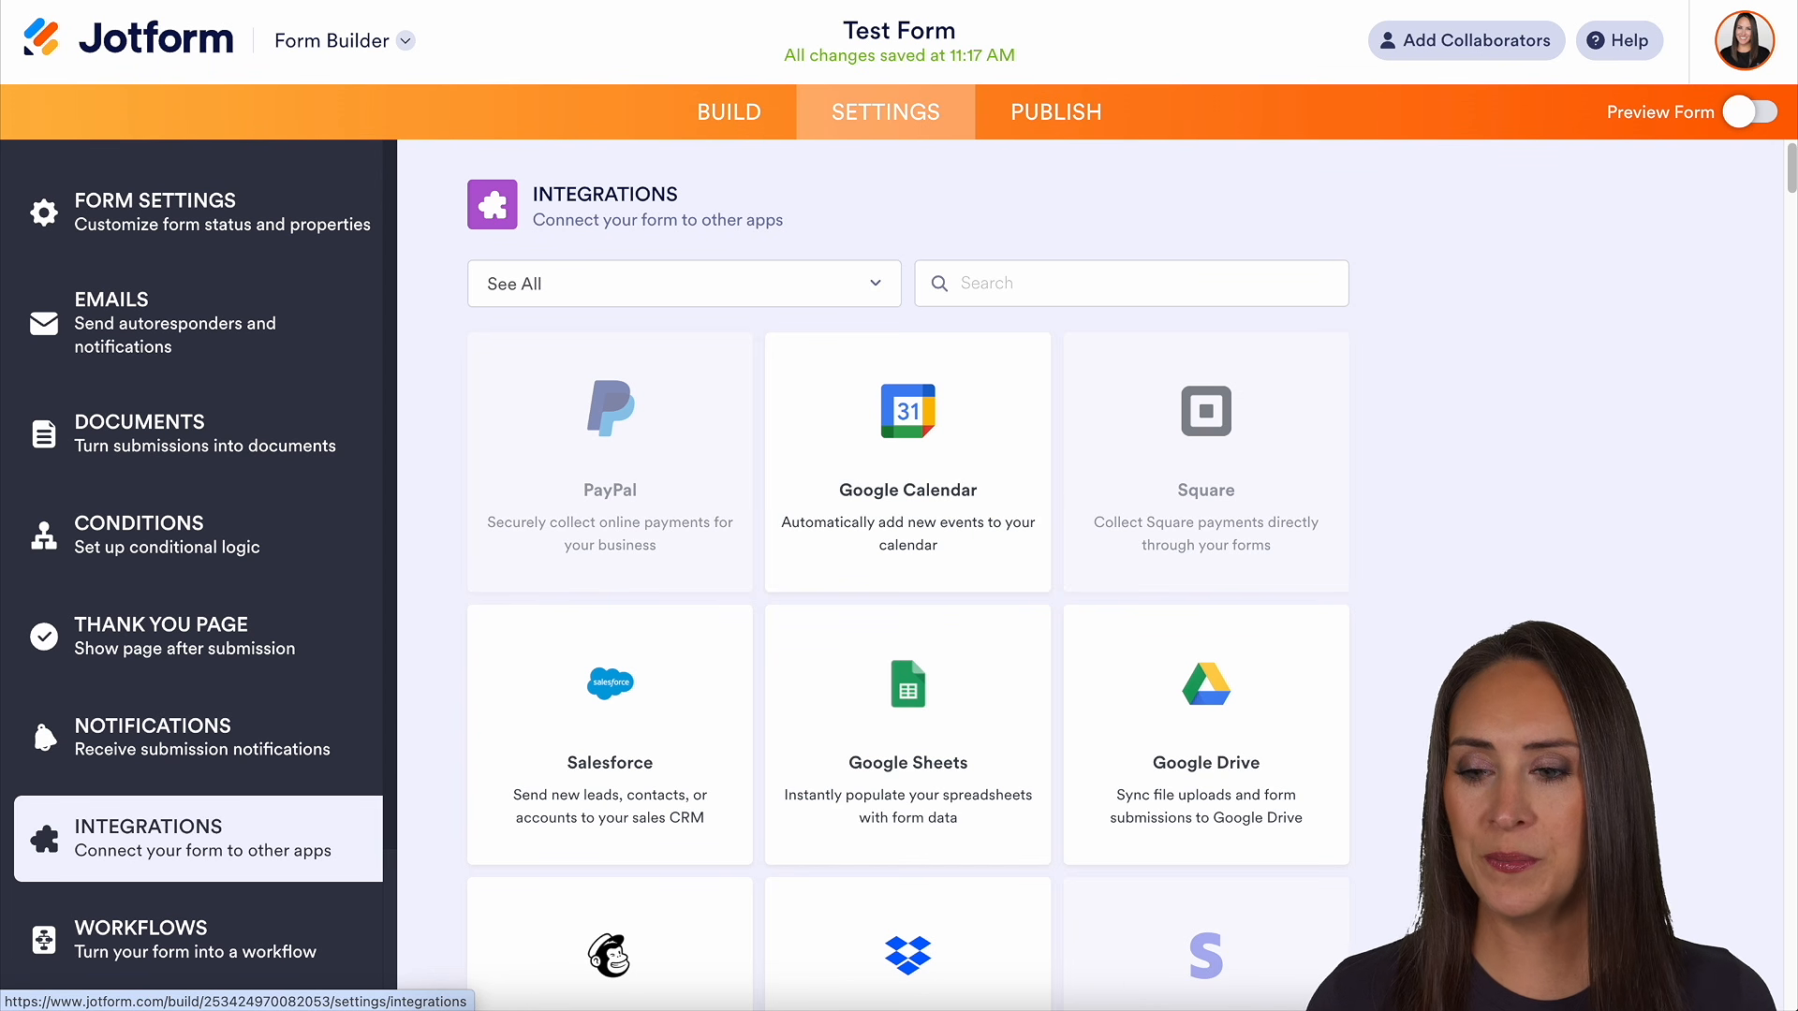
scroll(156, 697, "down", 2)
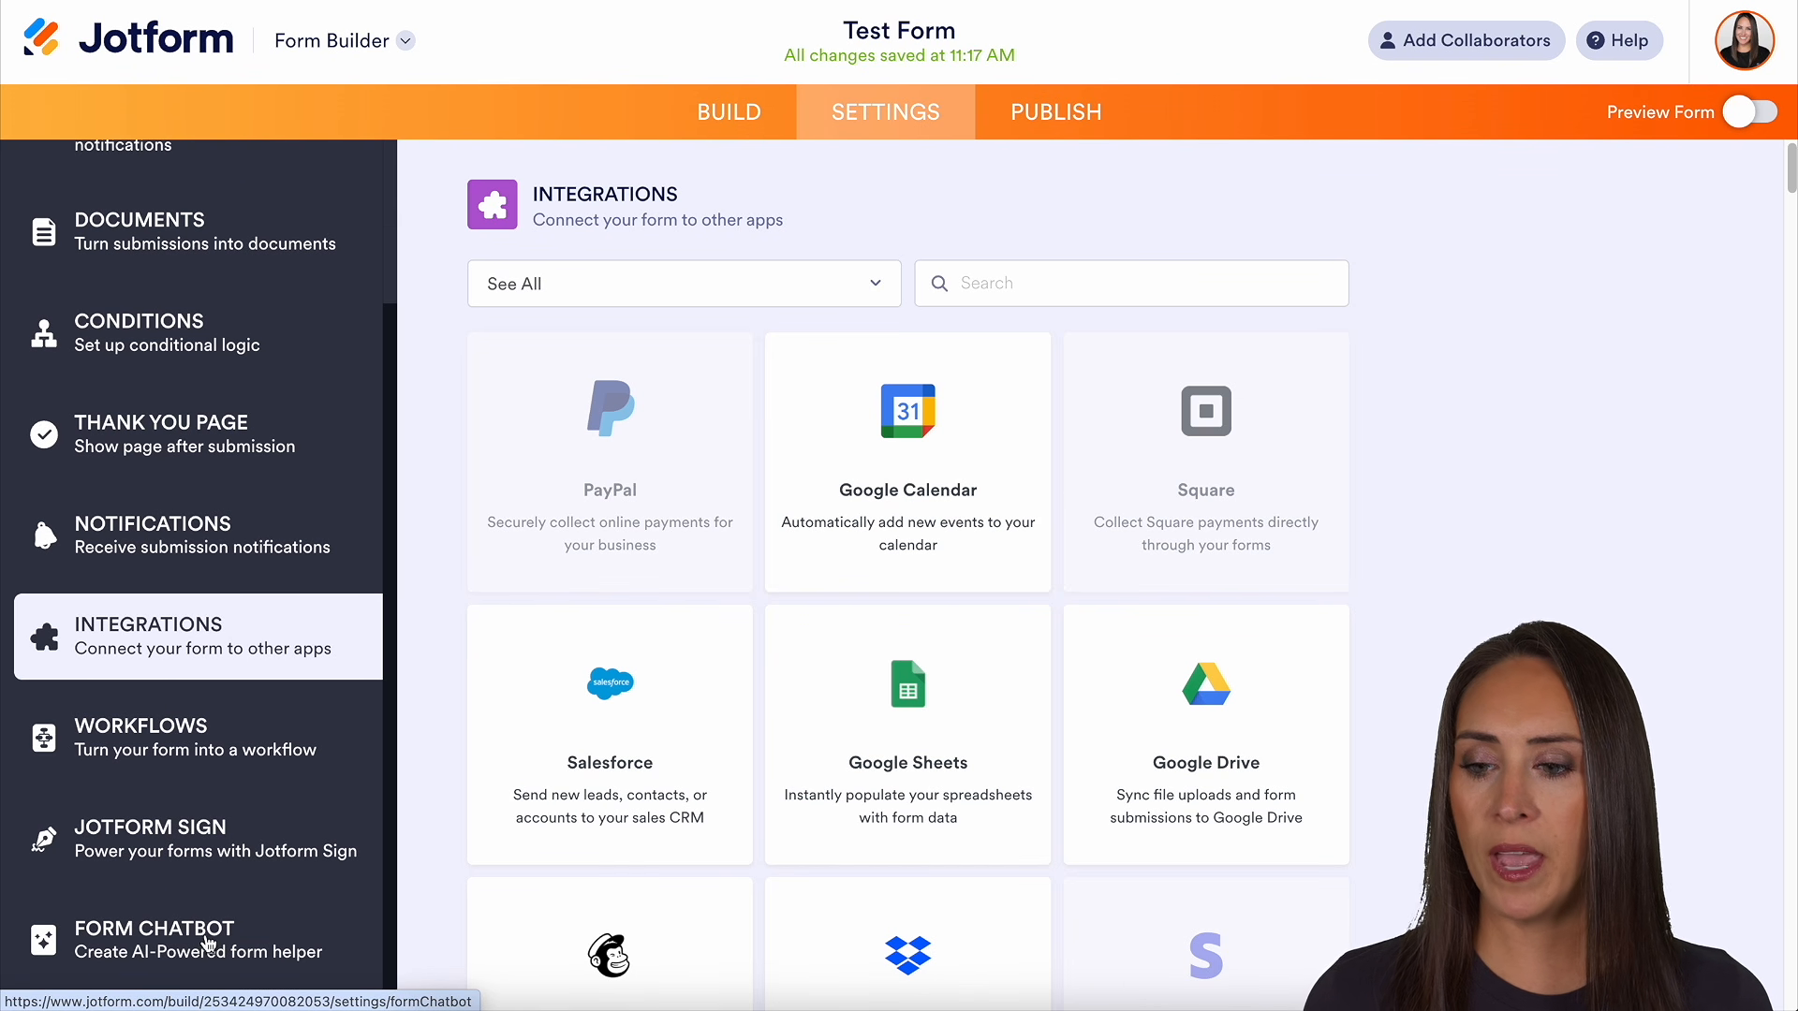
left_click(204, 941)
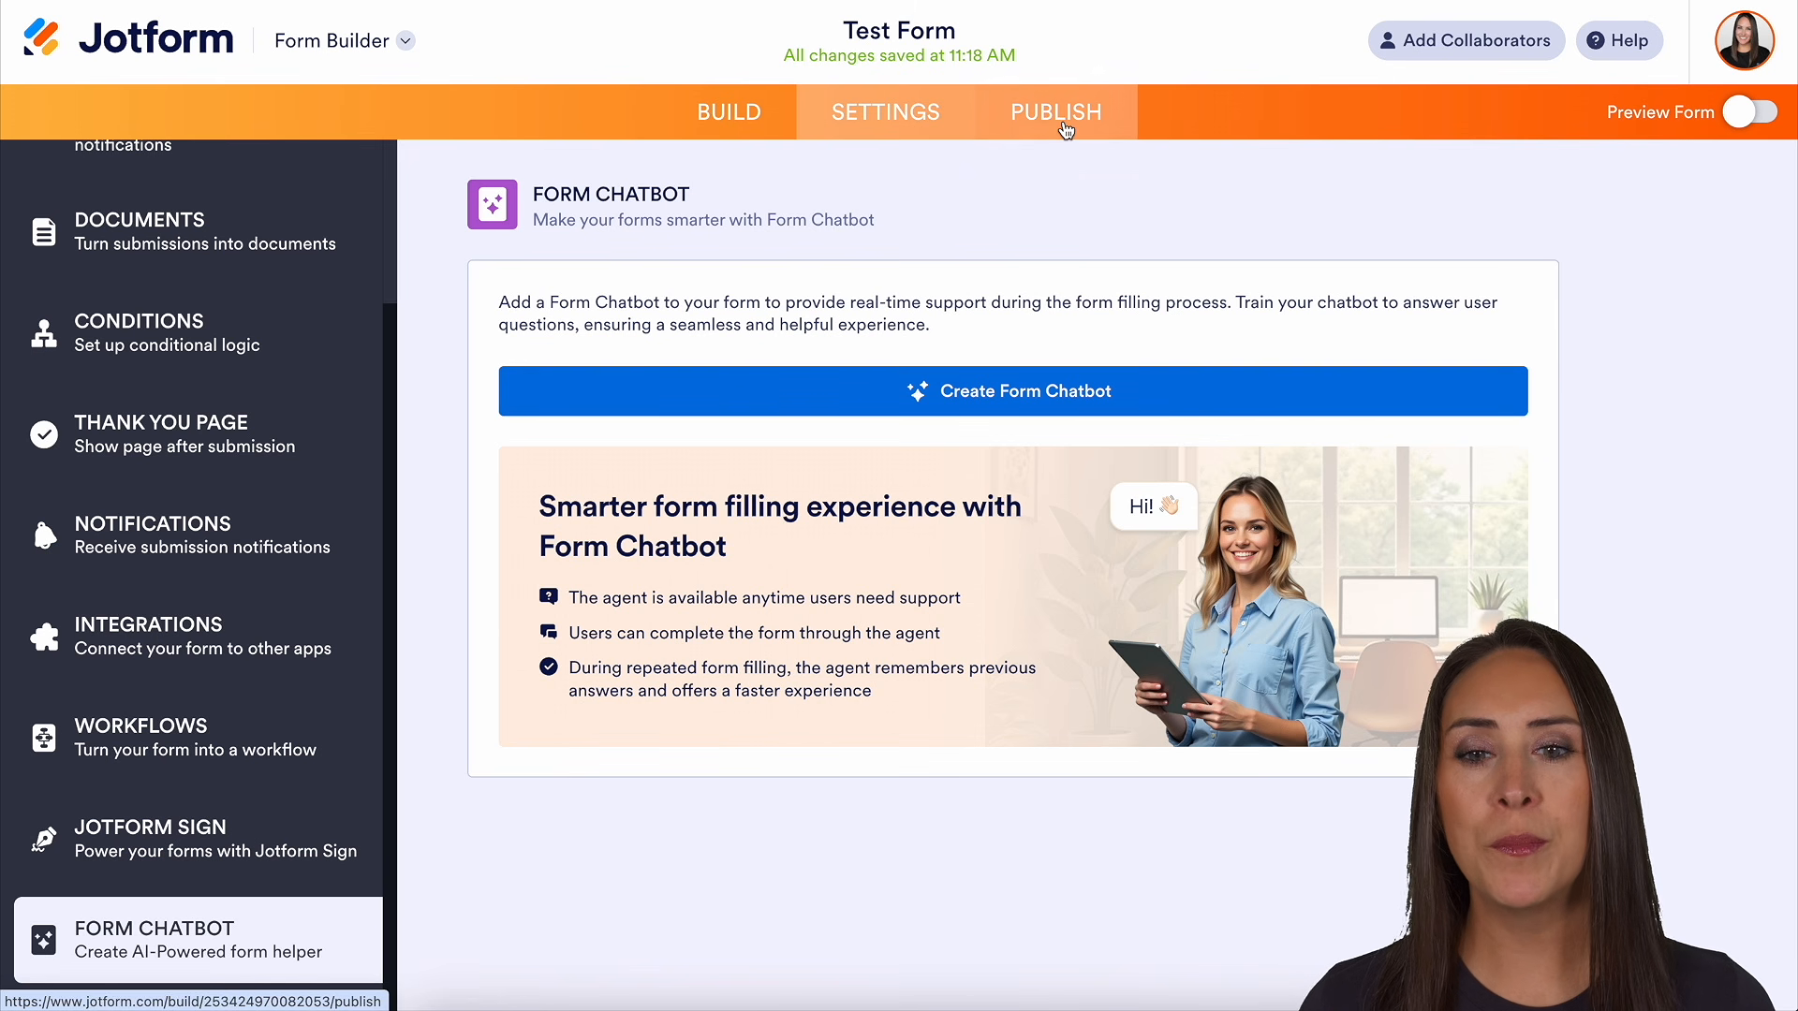
Review the form's publishing options for quick sharing, including the full list of social media and QR code choices
left_click(1056, 112)
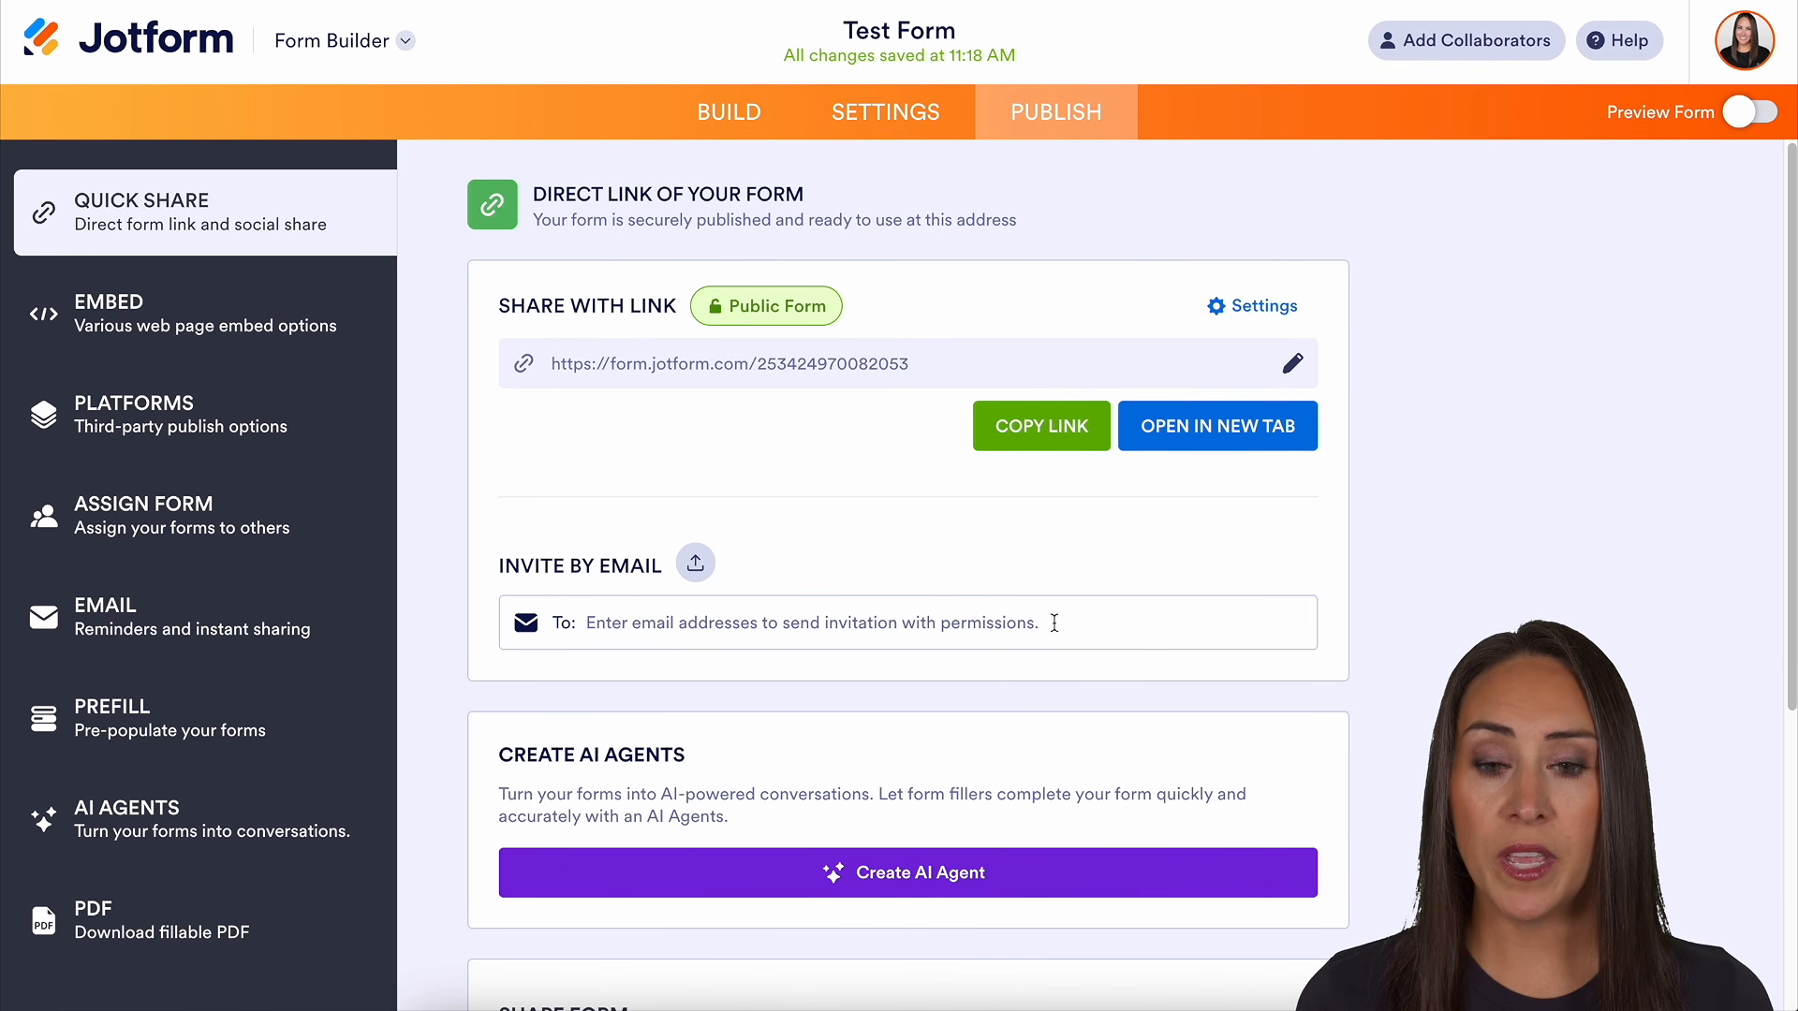
scroll(1487, 584, "down", 5)
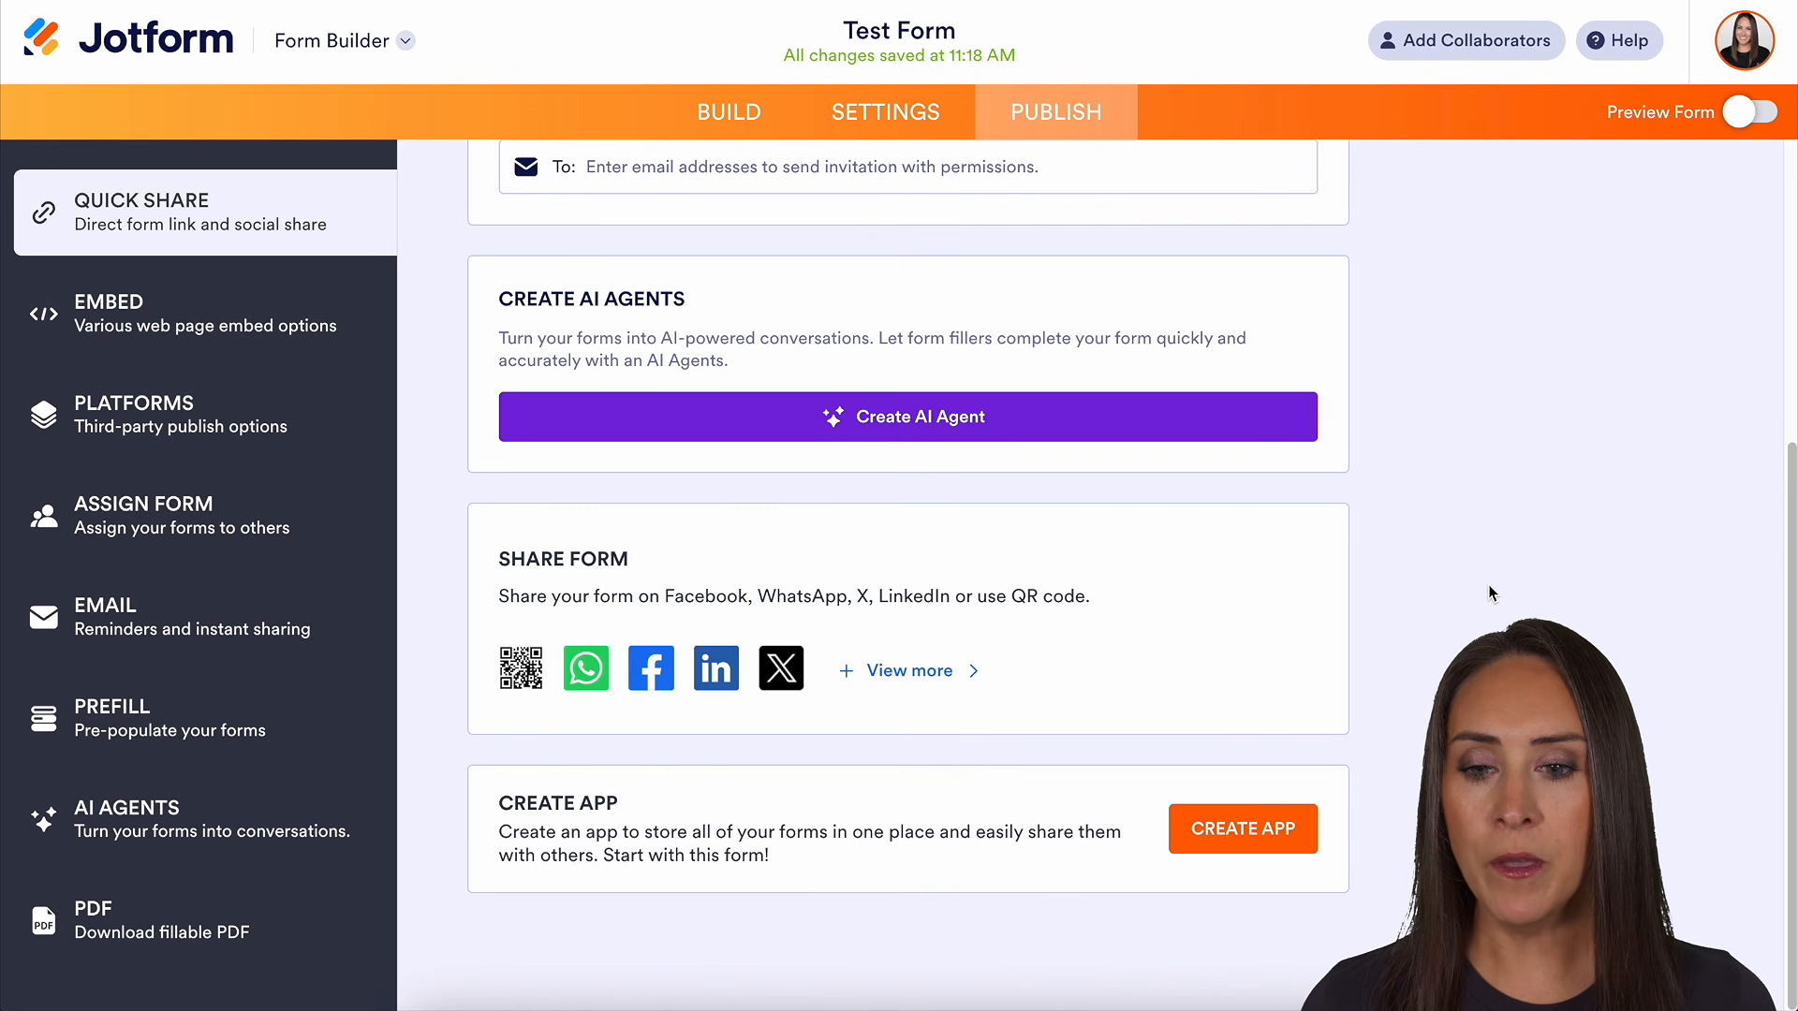
left_click(951, 673)
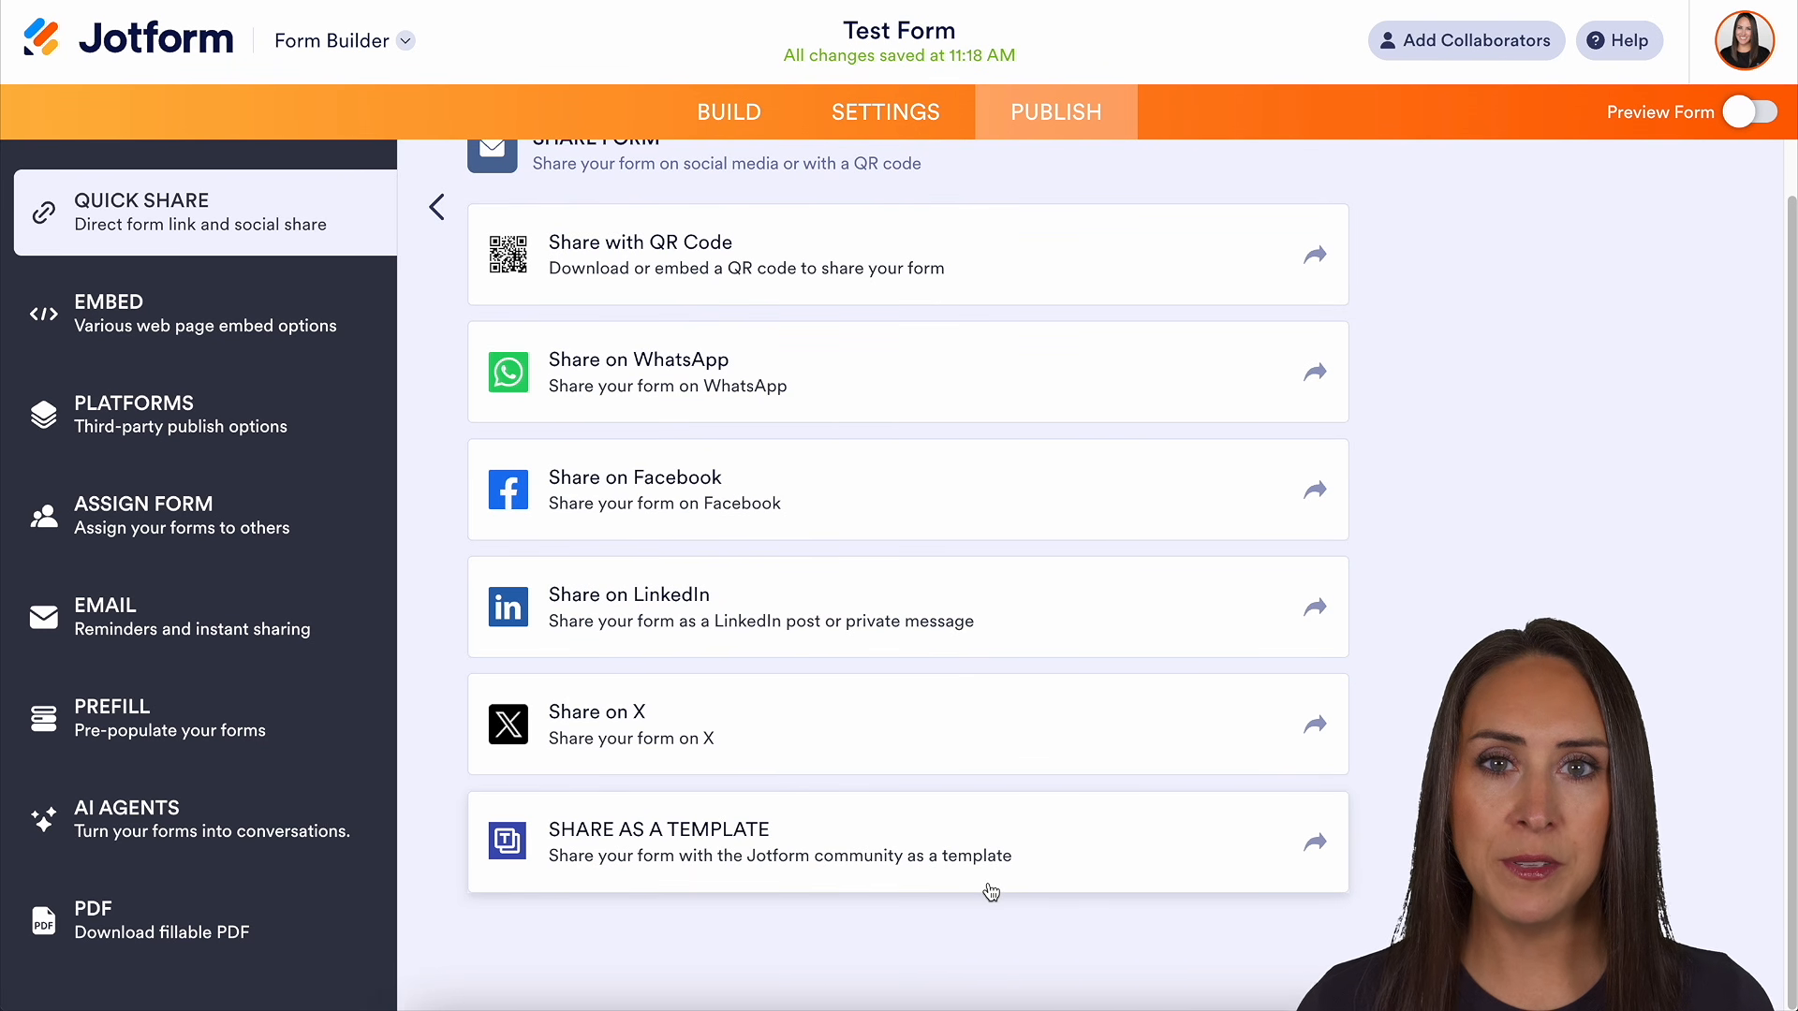
Examine the embed code and the embedding methods offered for putting the form on a website
left_click(179, 348)
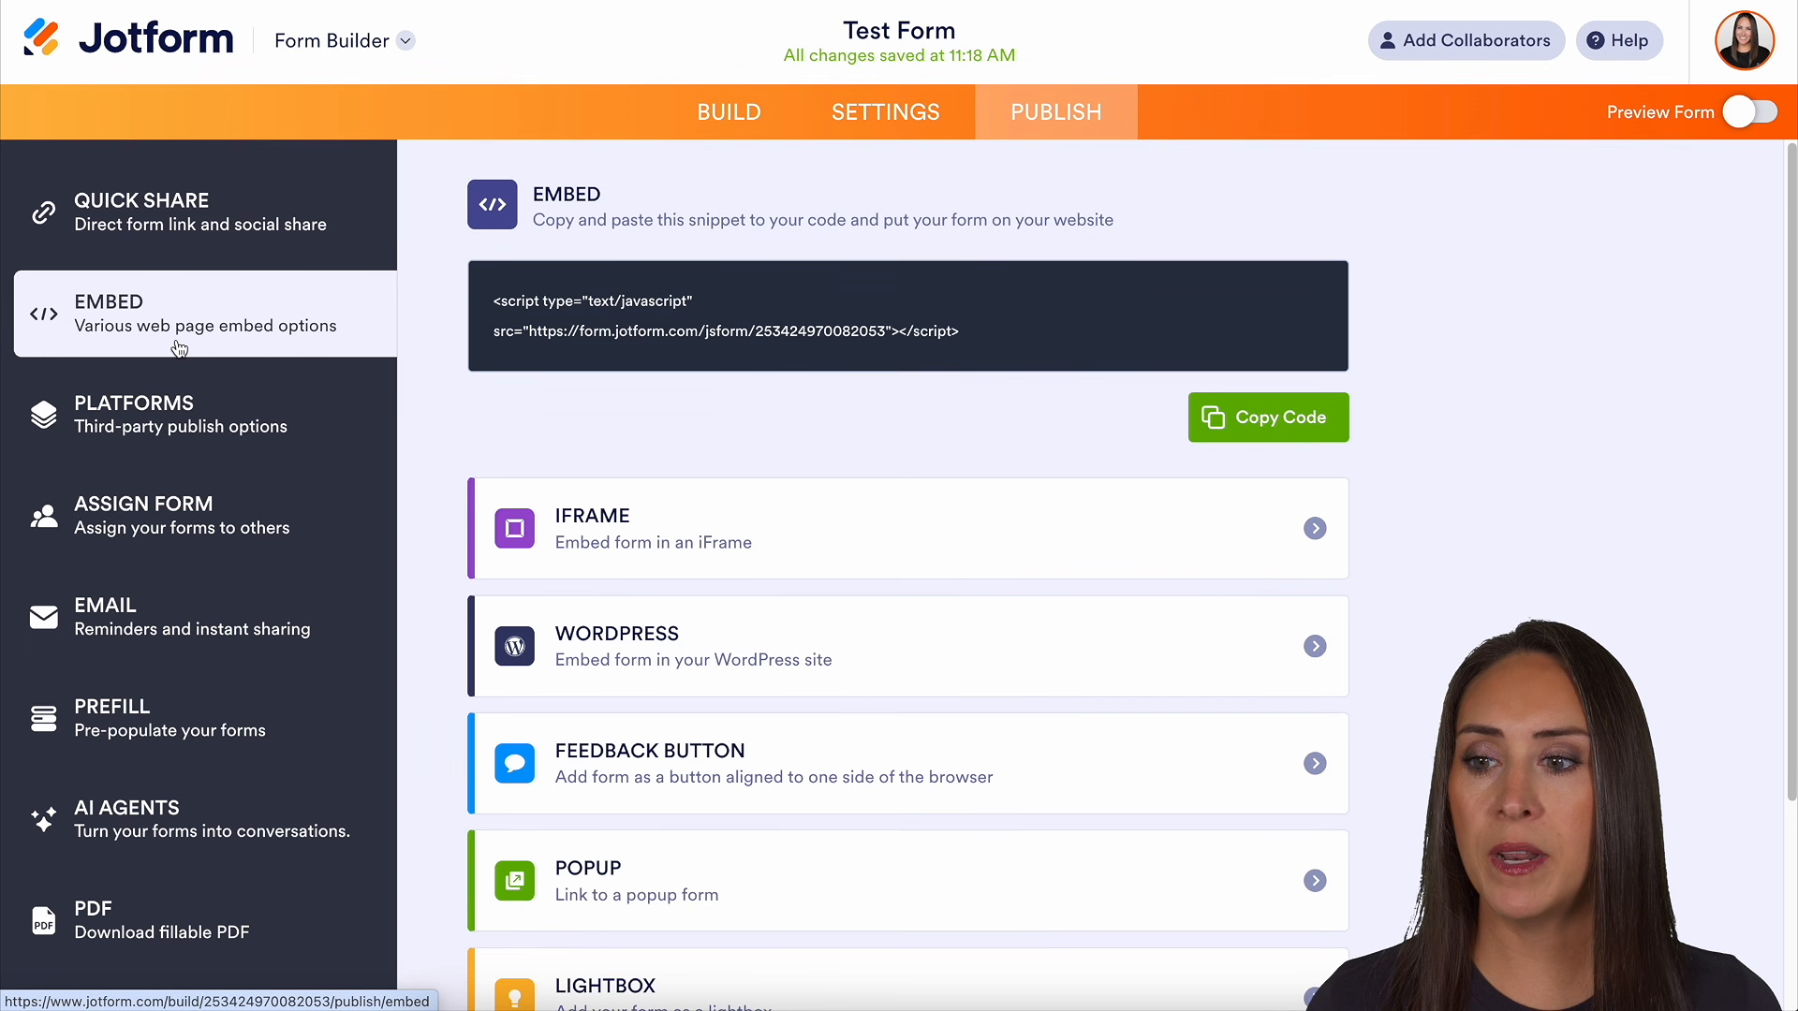
scroll(1492, 550, "down", 2)
scroll(1493, 553, "down", 2)
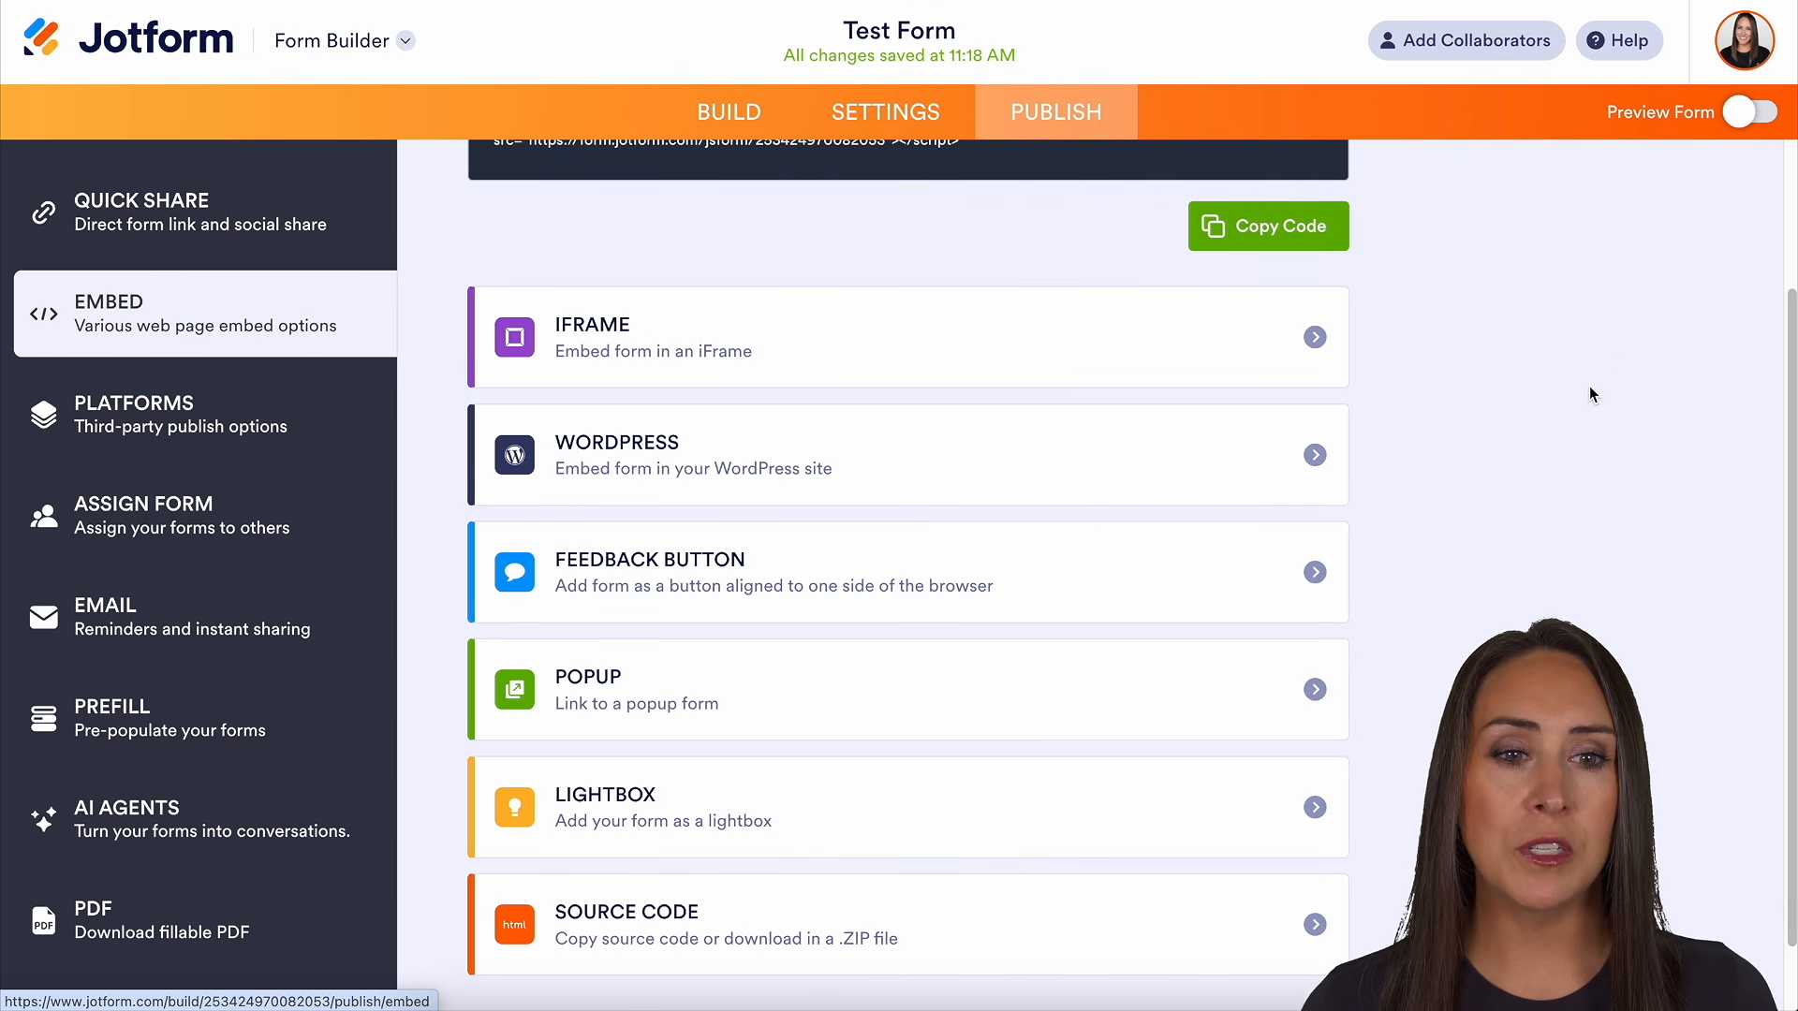
Preview the form in the desktop, phone and tablet views, then exit the preview
left_click(1741, 118)
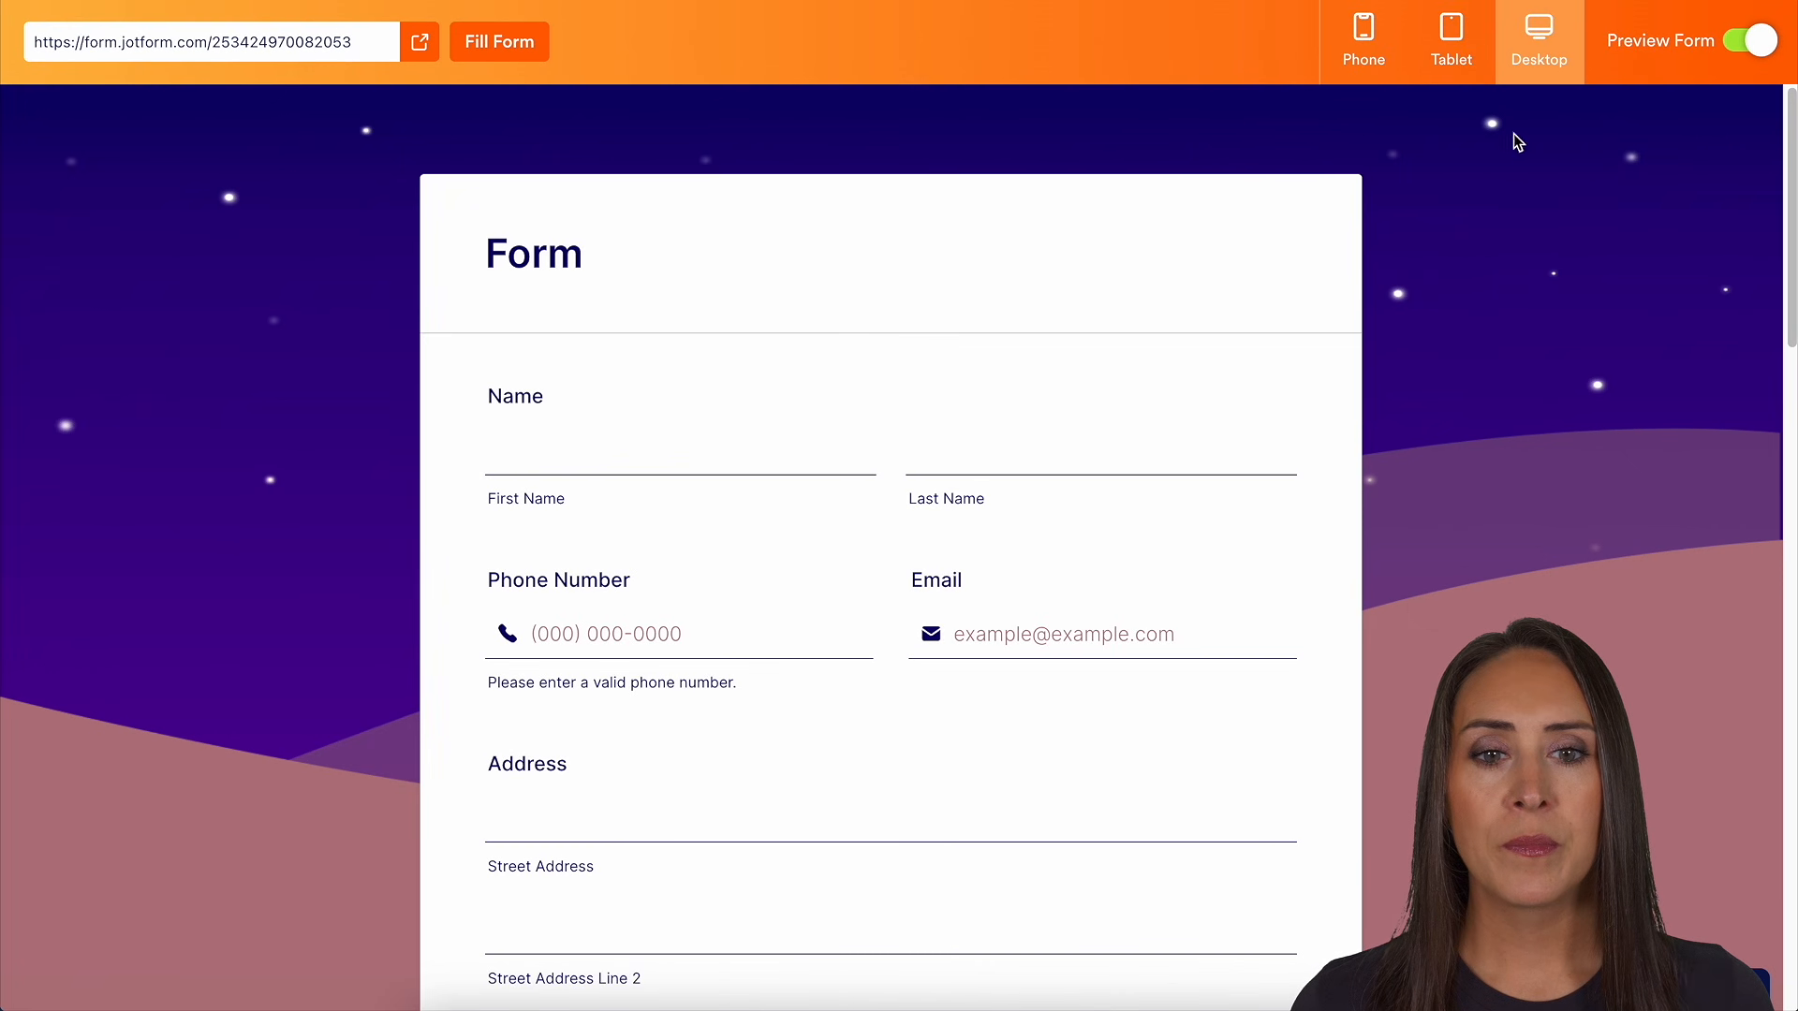
left_click(1363, 42)
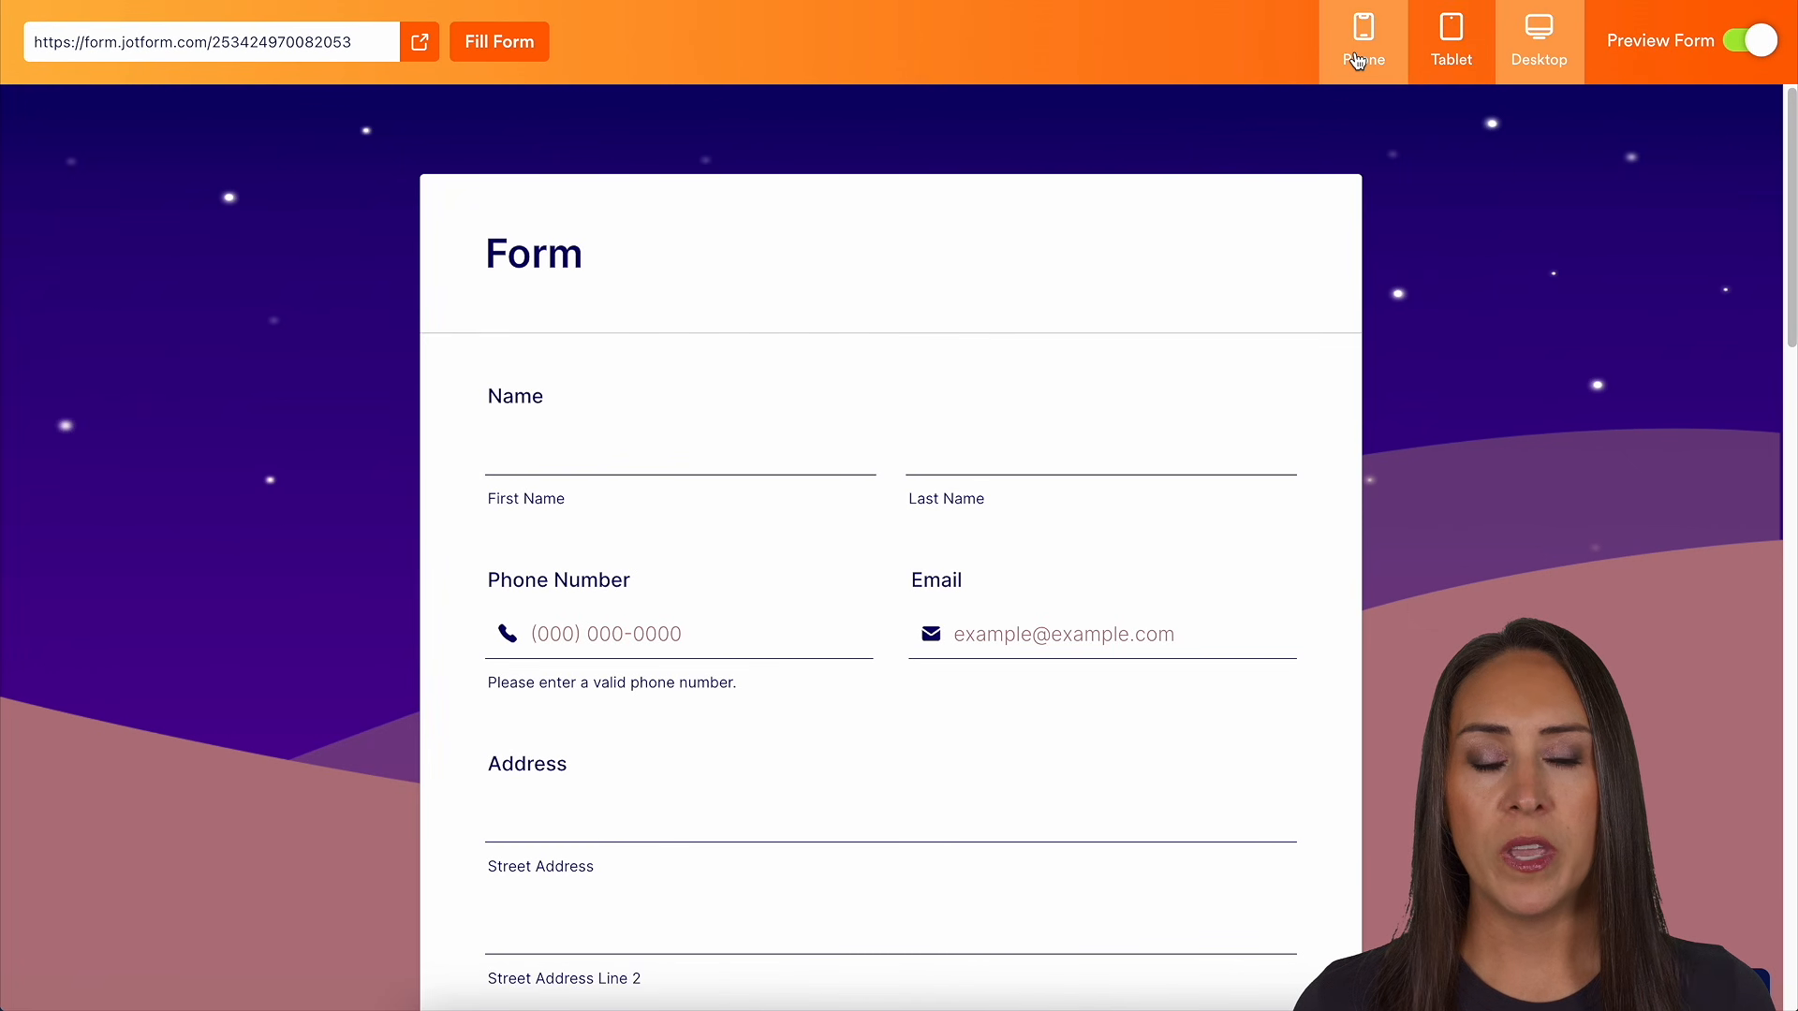
scroll(922, 541, "down", 5)
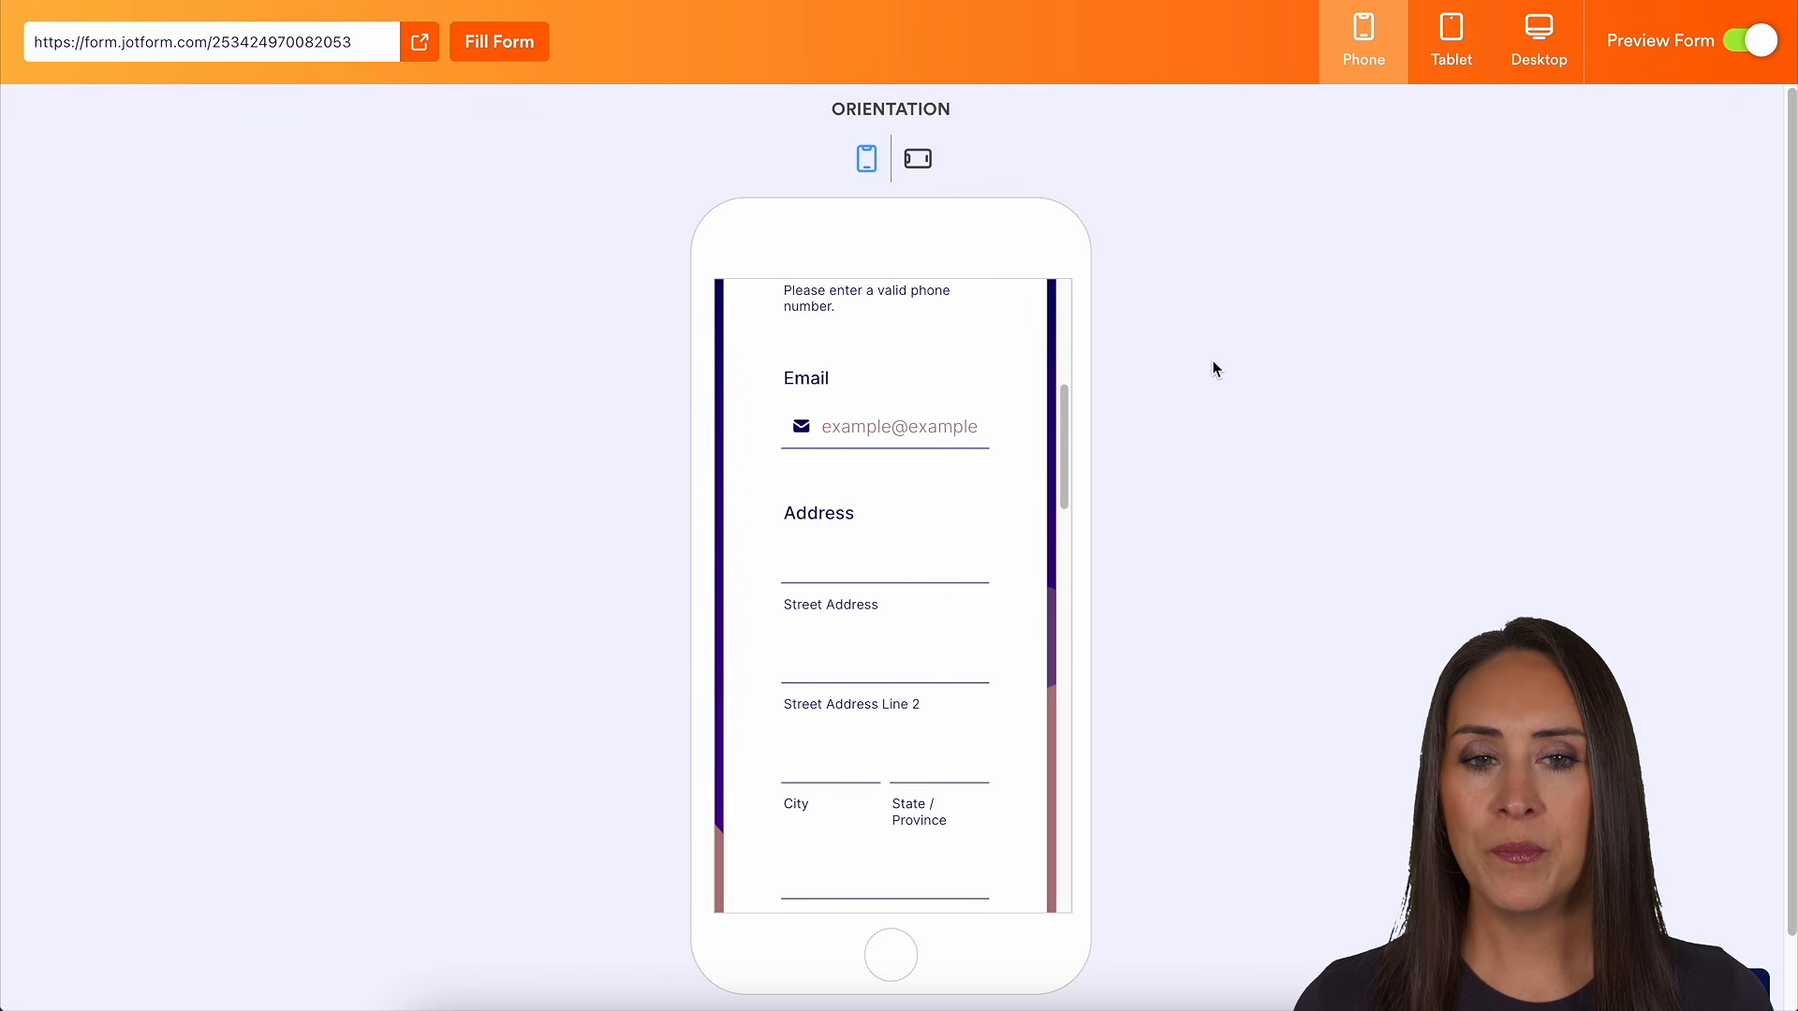
left_click(1447, 51)
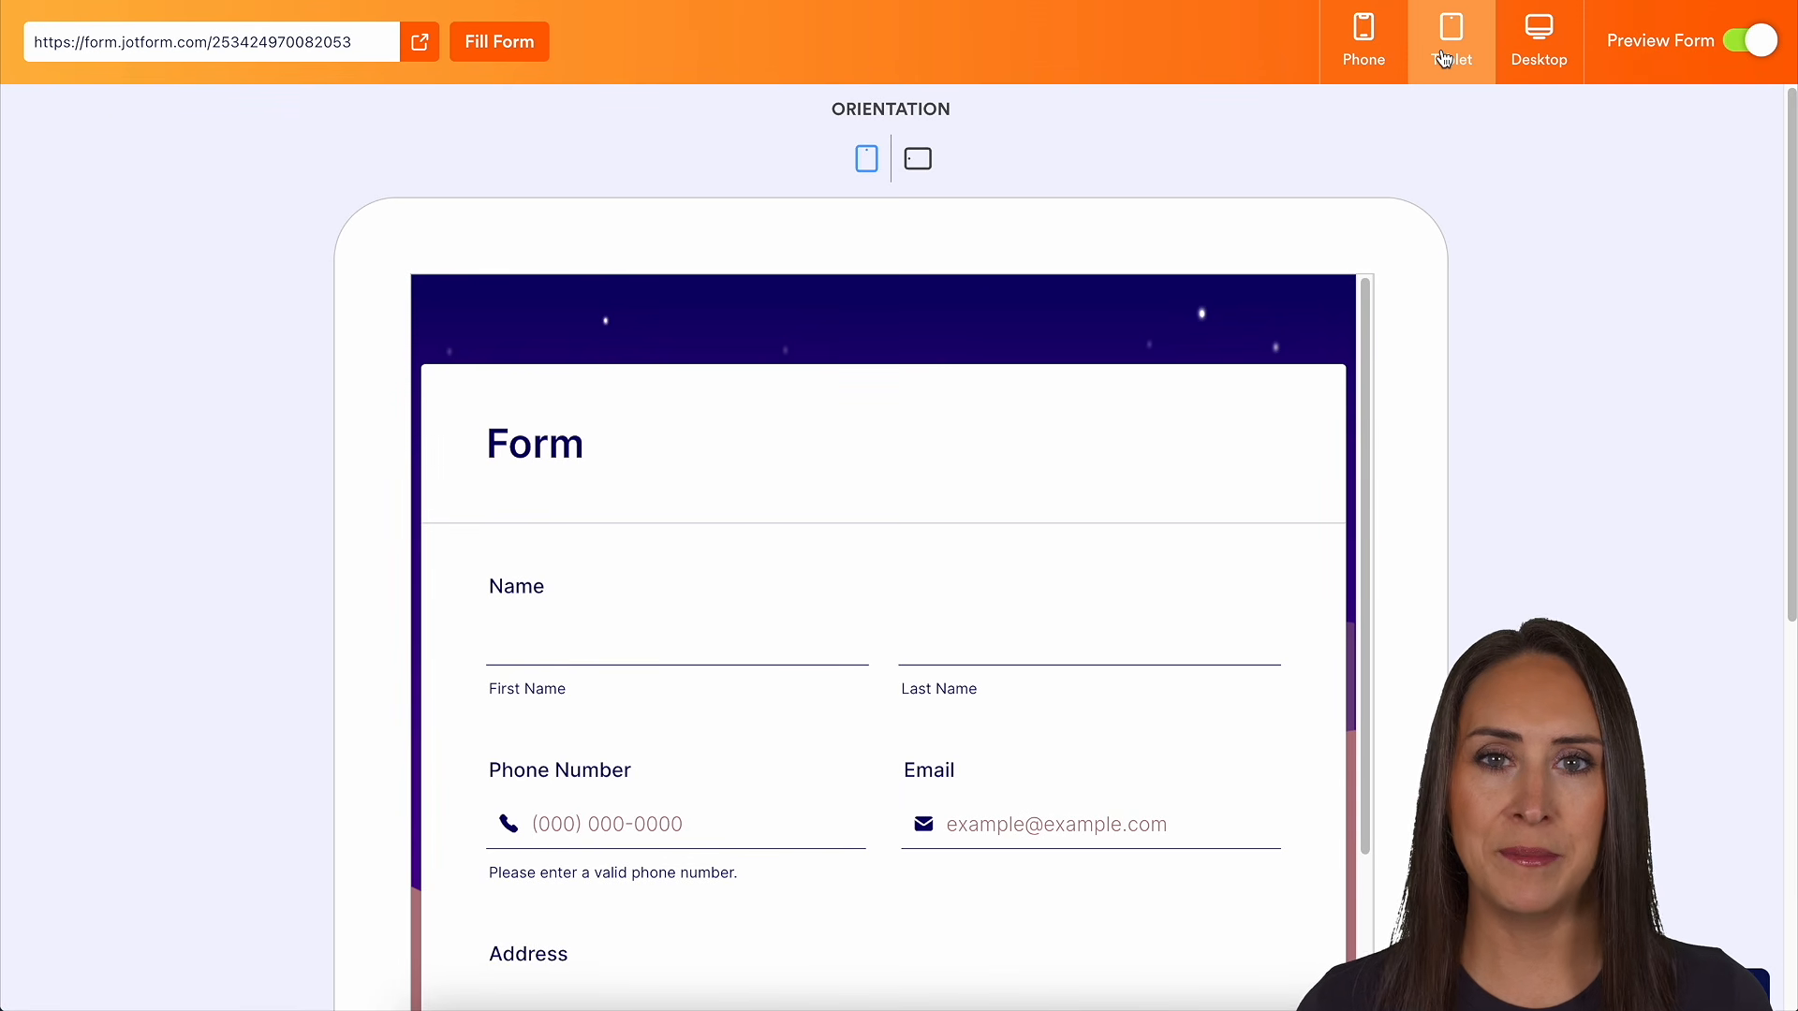
left_click(1757, 47)
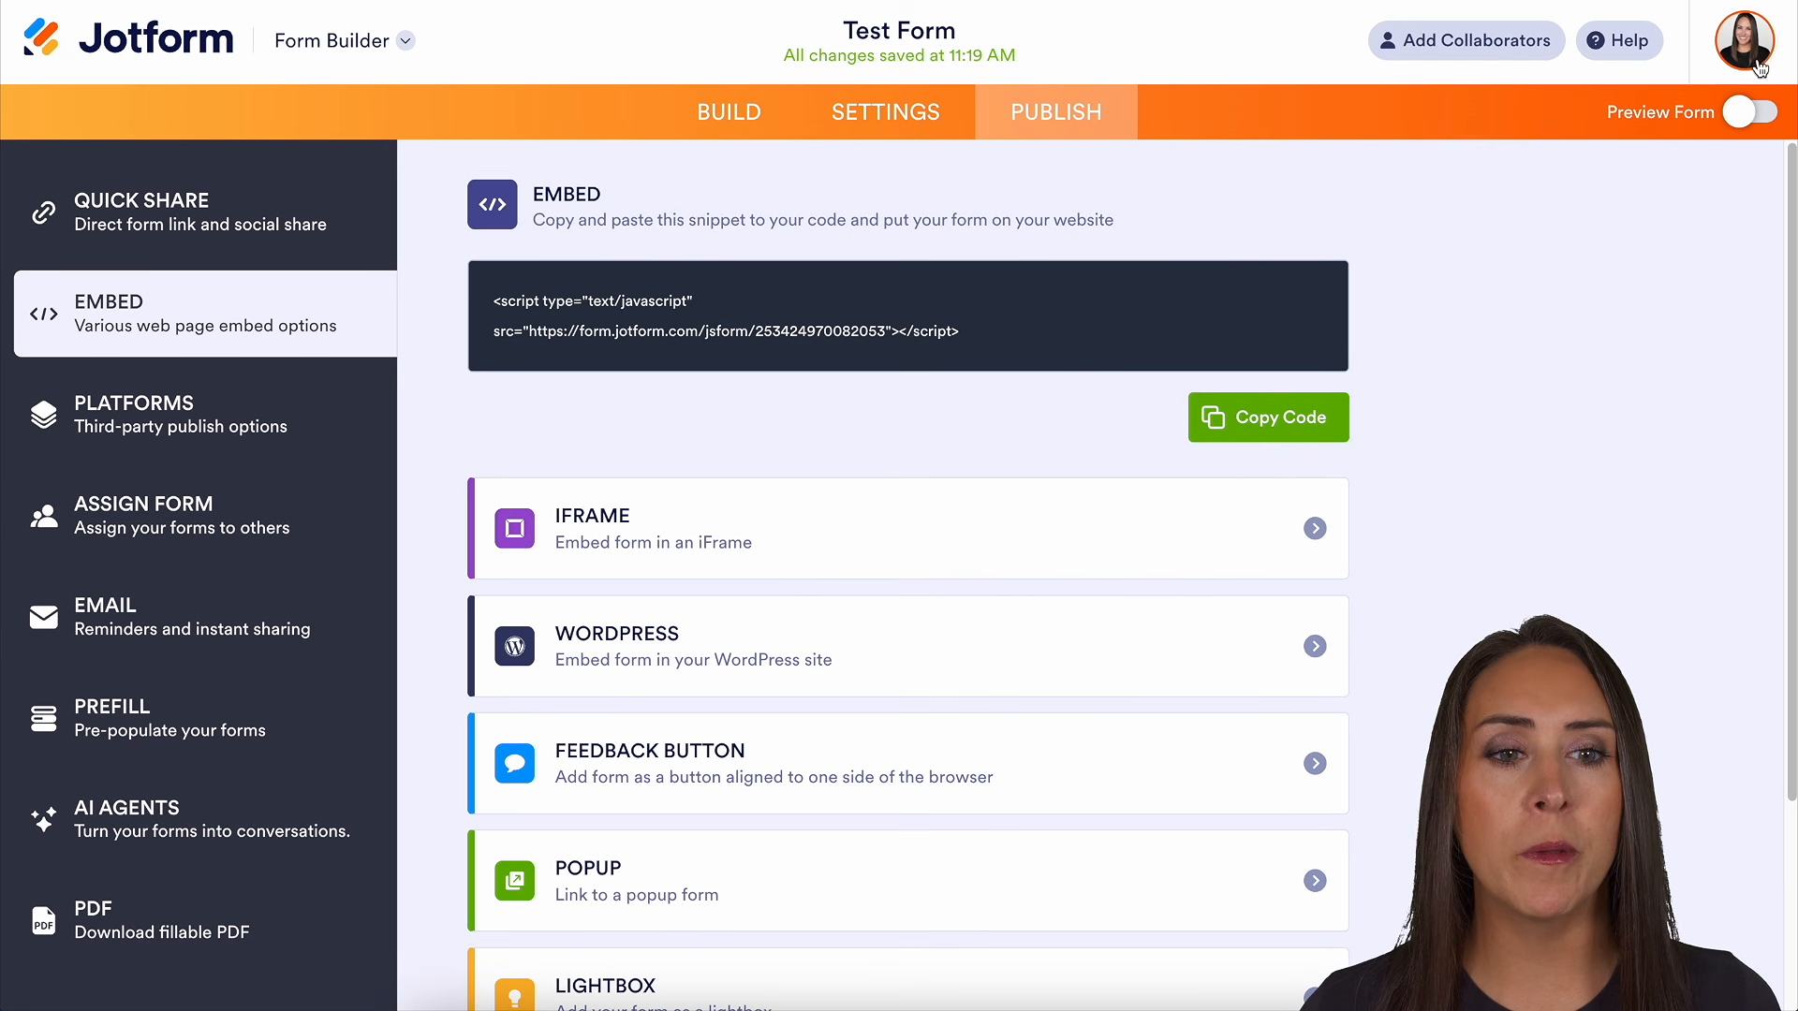
Show the list of other Jotform products available for this form
left_click(390, 47)
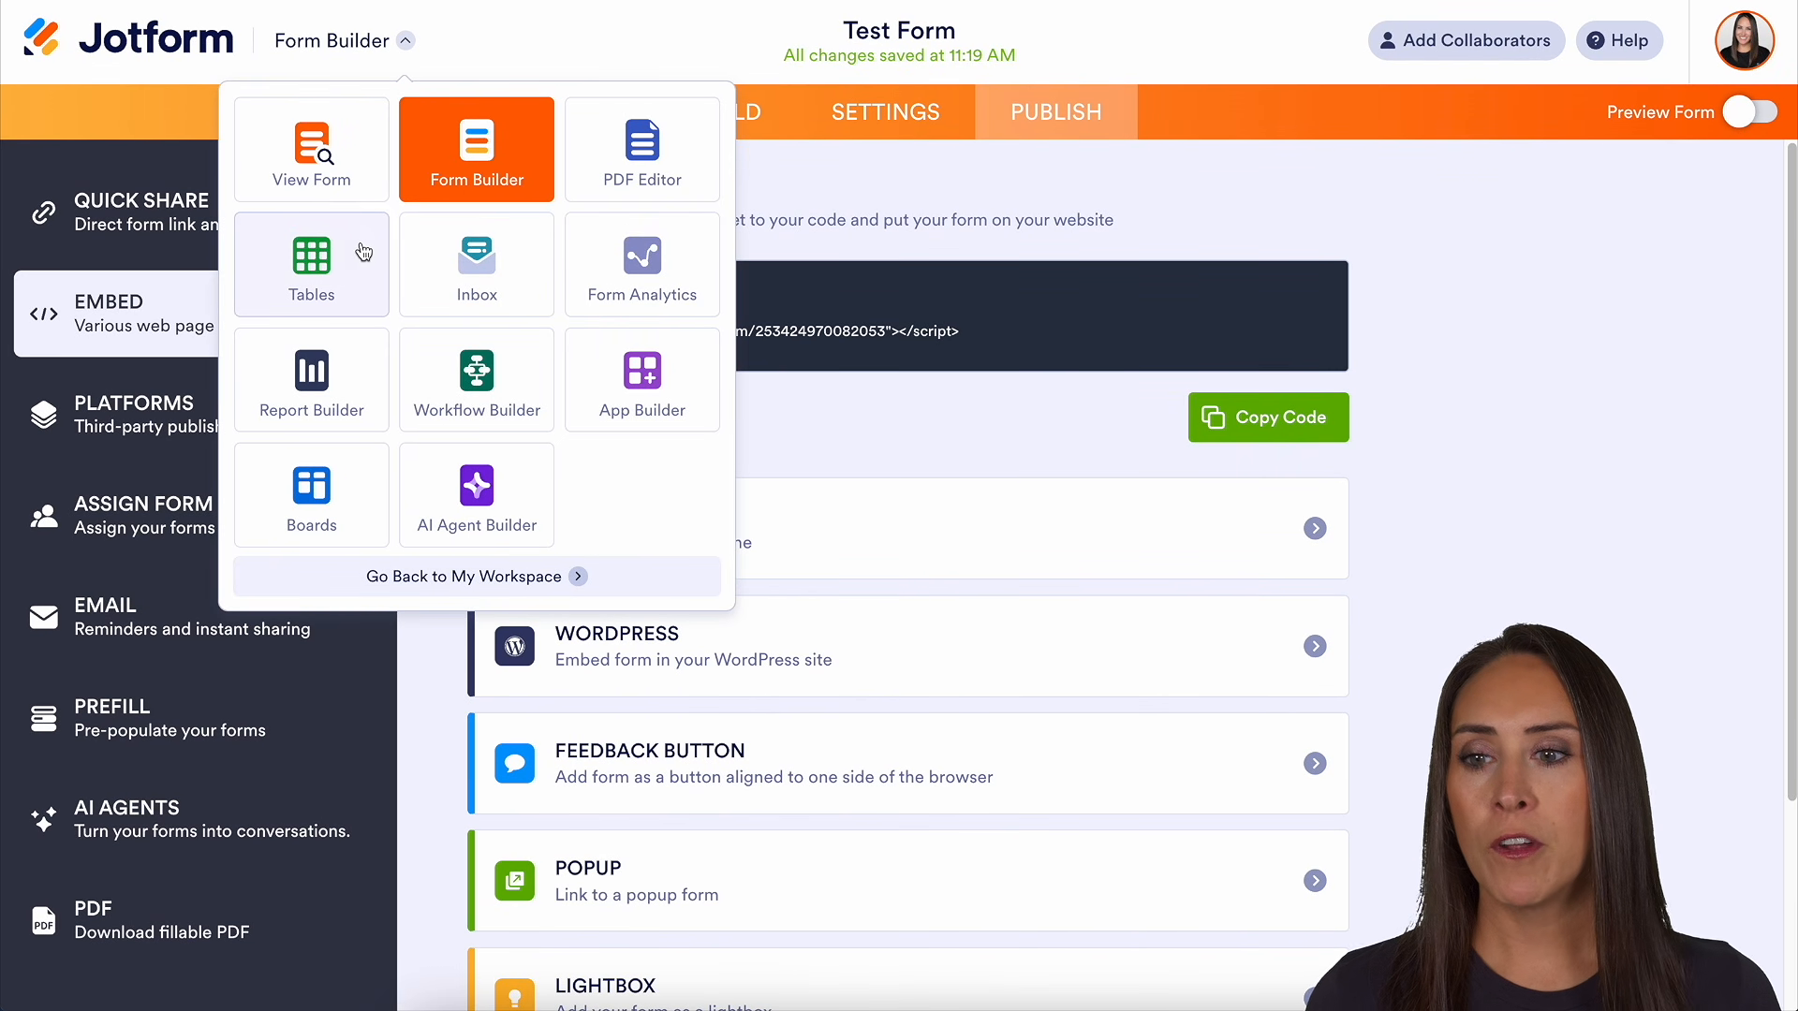